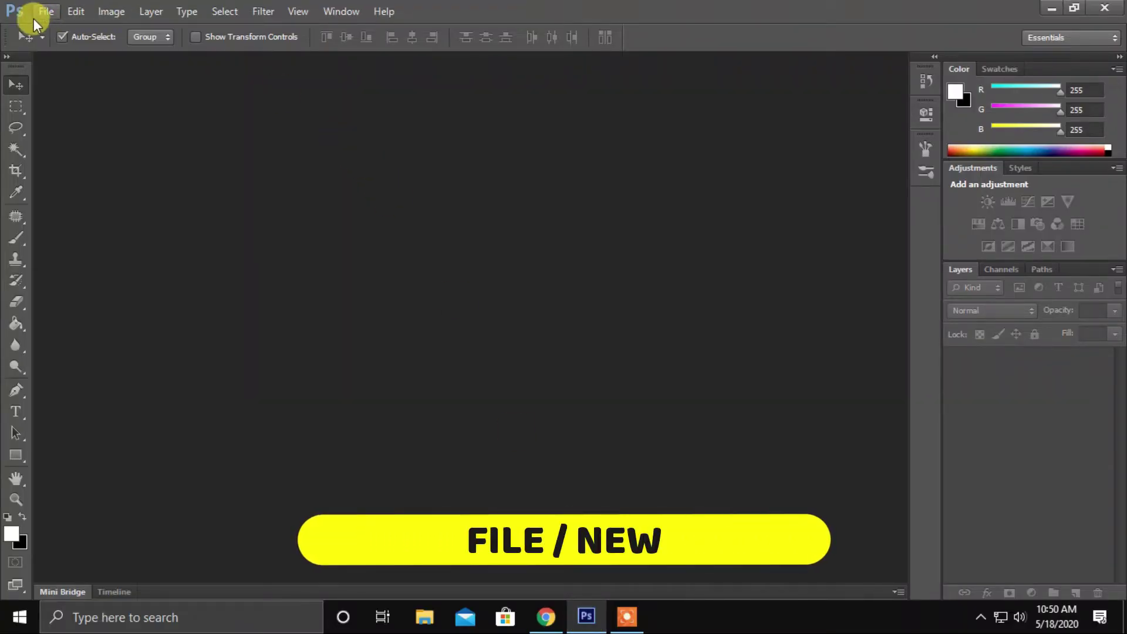
- Create a new document 60 mm wide and 90 mm tall named 'Company ID DZ'
left_click(46, 12)
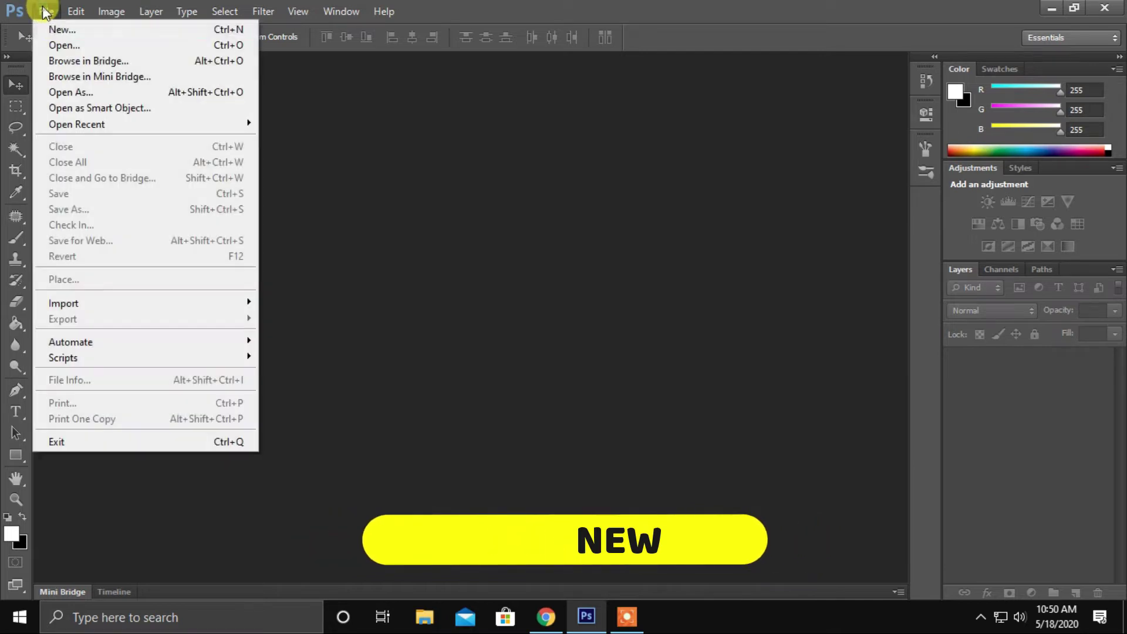
left_click(51, 29)
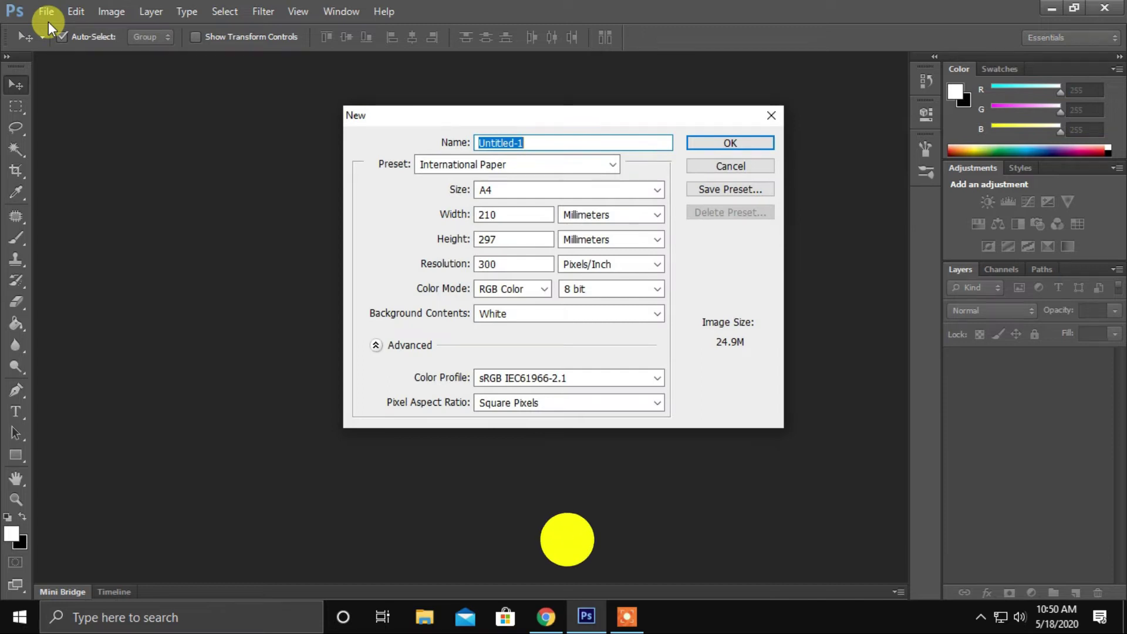
left_click(589, 220)
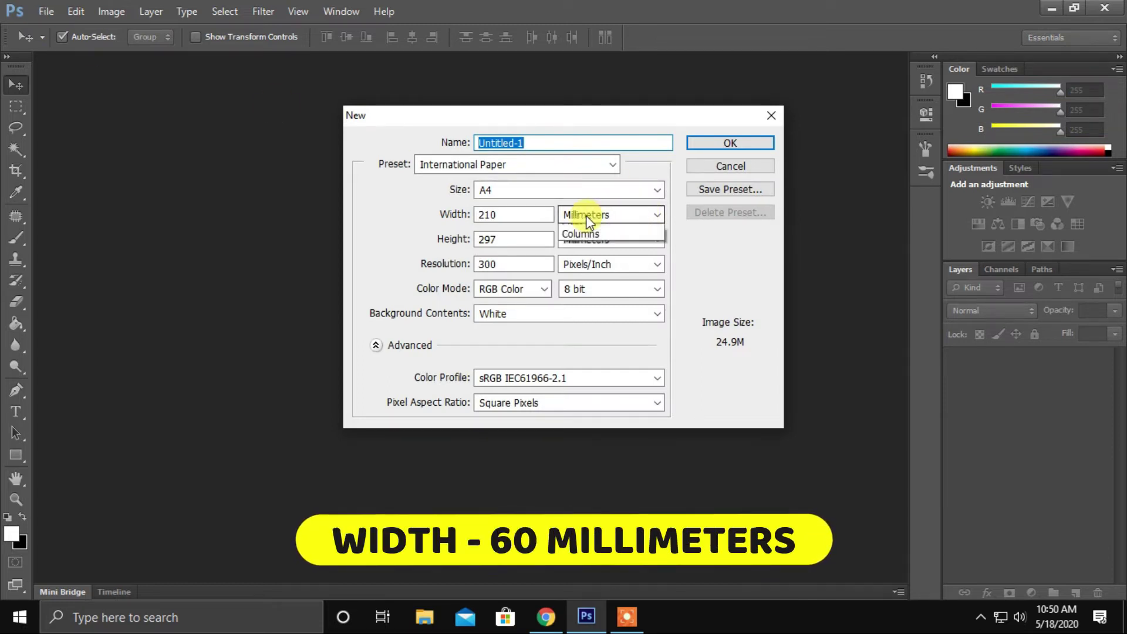
left_click(587, 270)
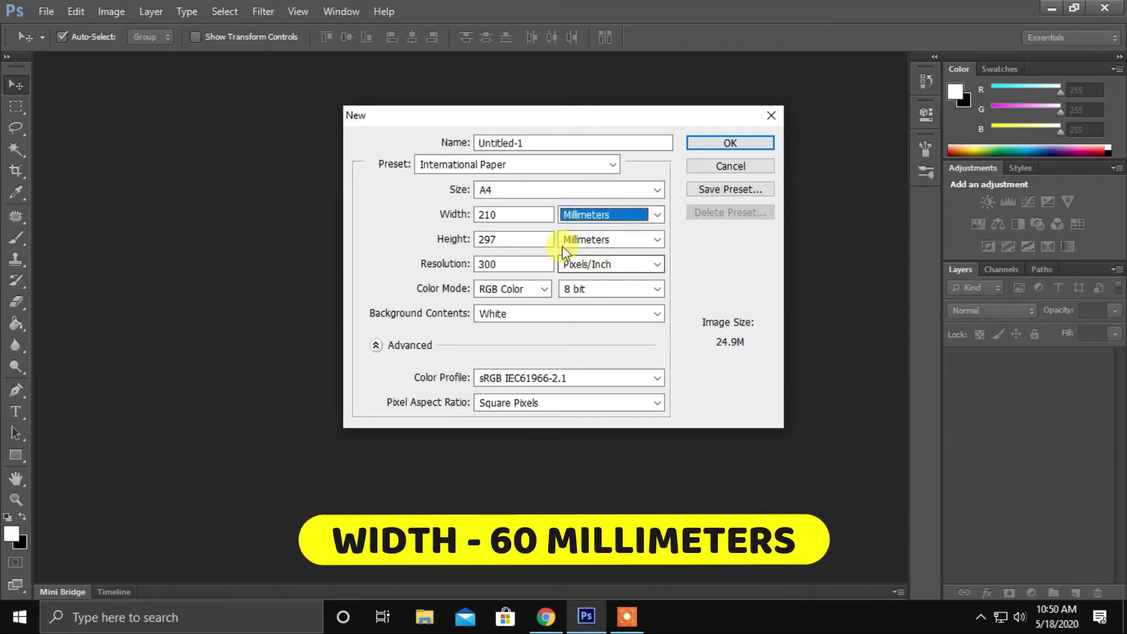
double_click(510, 214)
type("60")
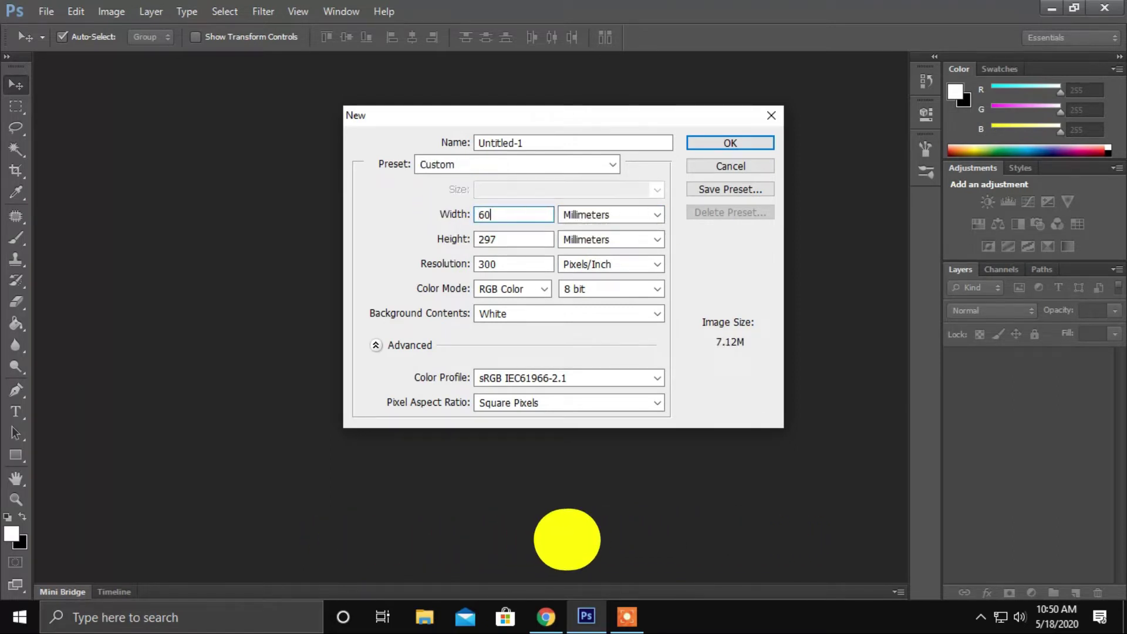
left_click(505, 237)
double_click(506, 237)
type("90")
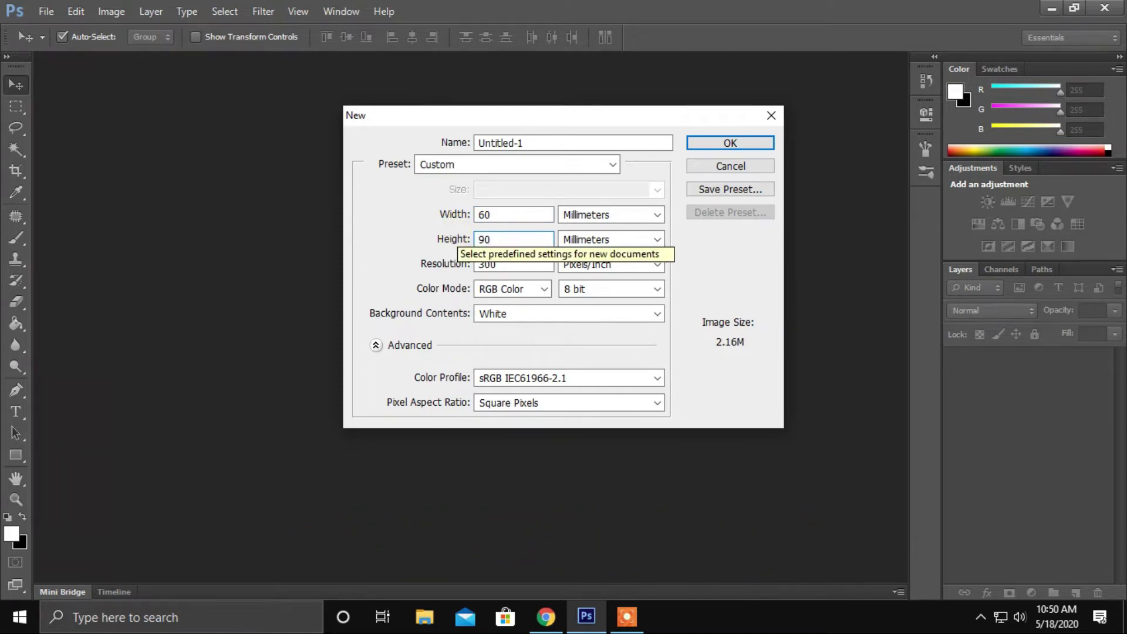
double_click(533, 144)
type("Company ID DZ")
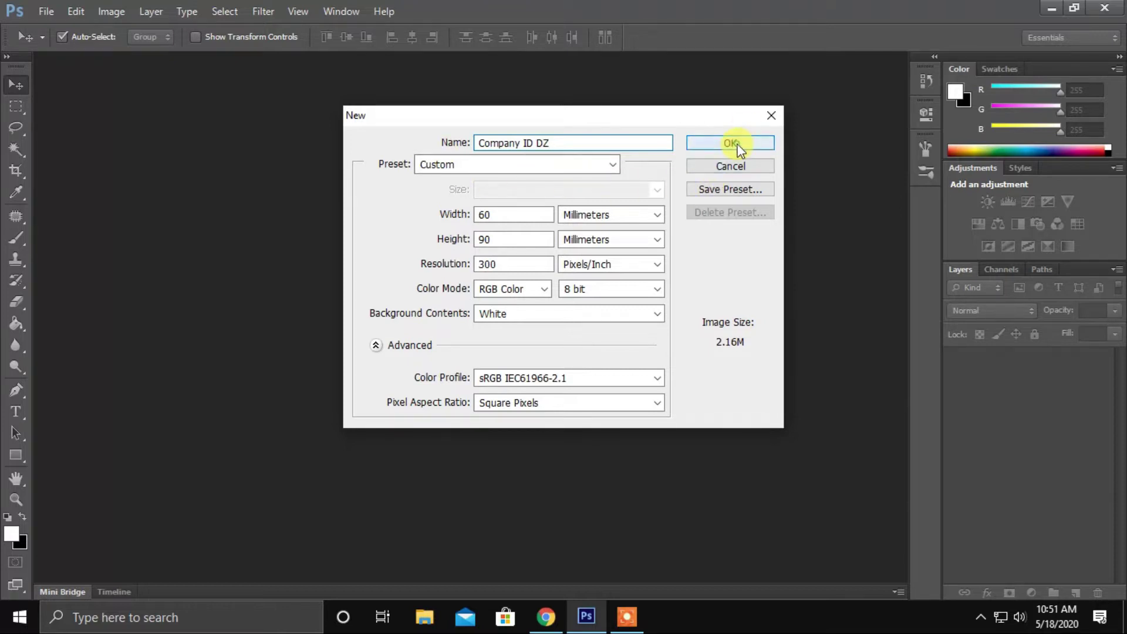
left_click(733, 144)
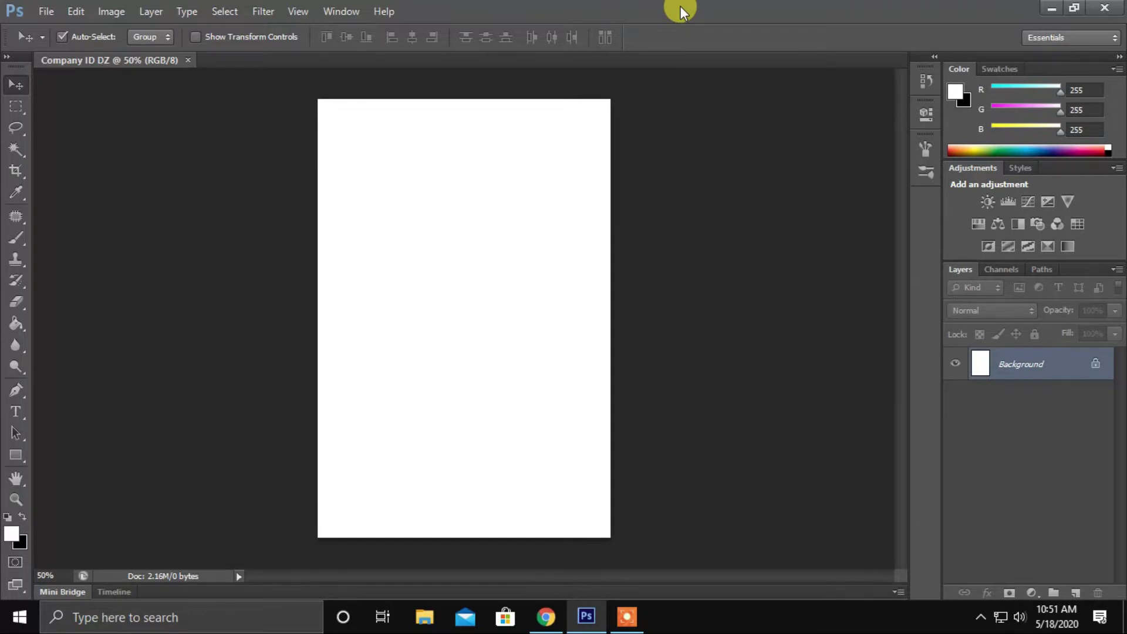
- In Chrome's vector png image results, preview the red background vector image
left_click(545, 618)
left_click(302, 15)
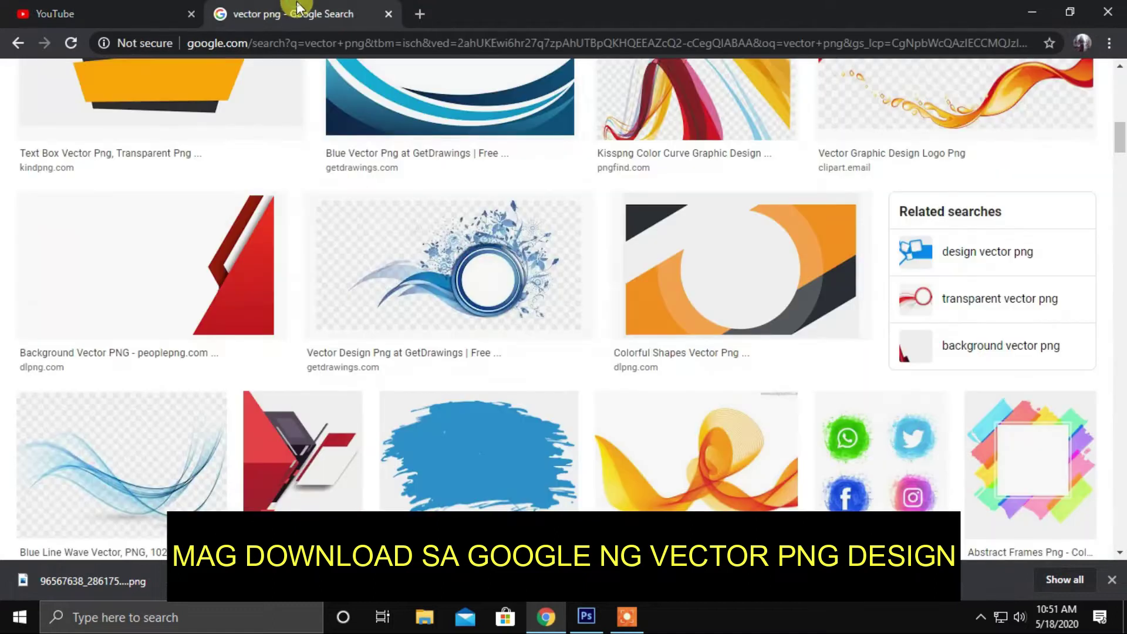
scroll(335, 201, "up", 5)
scroll(411, 223, "up", 5)
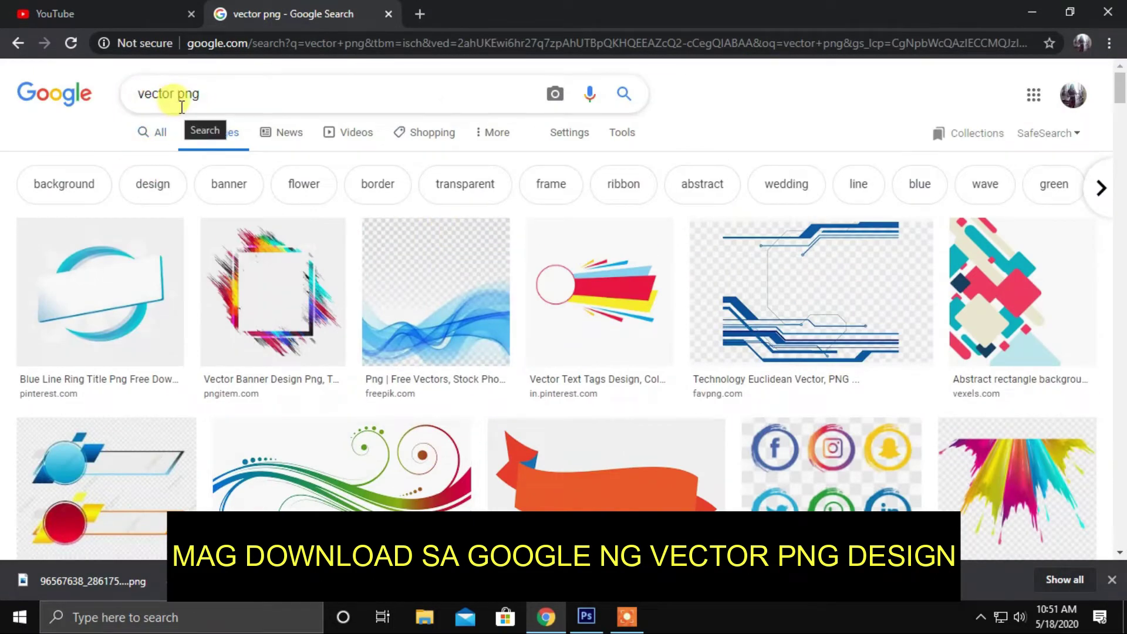
scroll(299, 218, "down", 5)
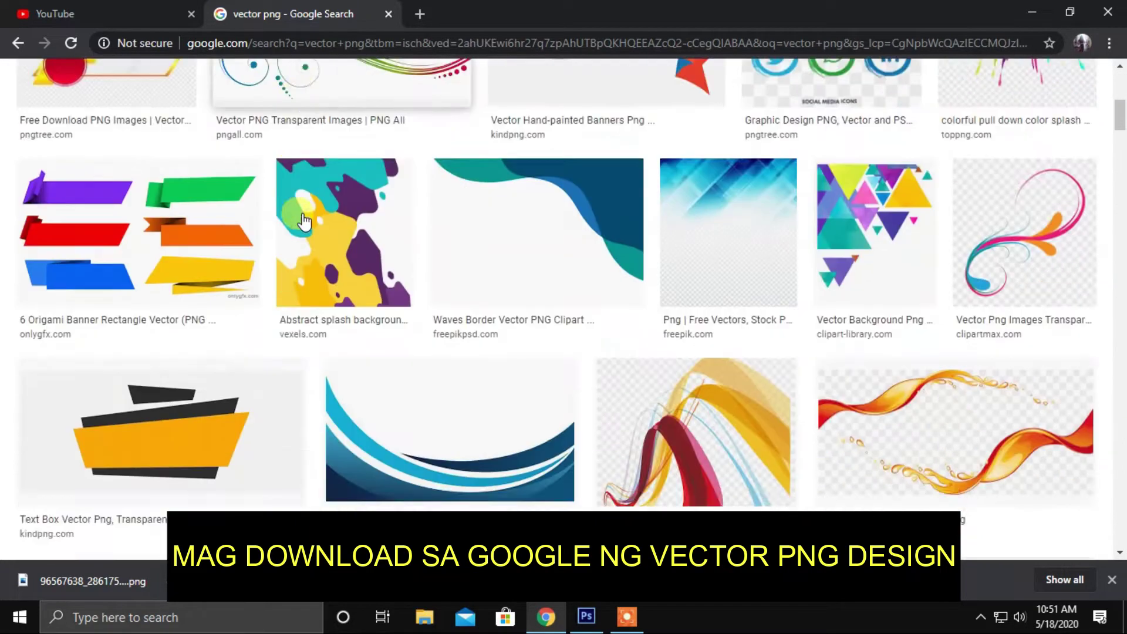
scroll(303, 220, "down", 5)
scroll(300, 218, "down", 3)
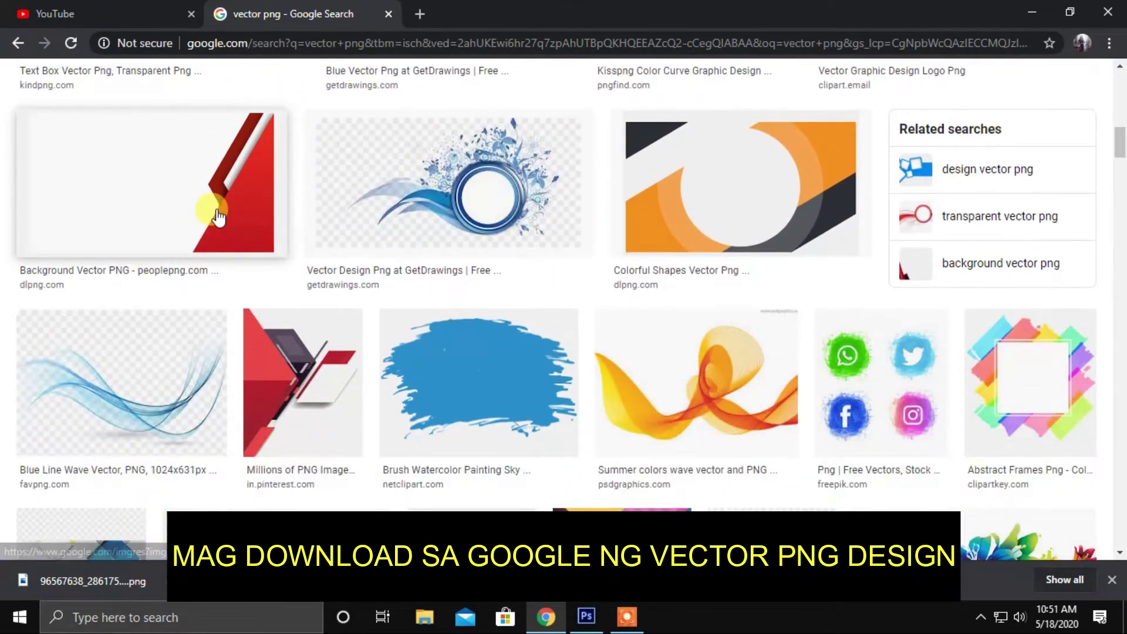
left_click(280, 214)
- Save the red background PNG to the computer and minimize Chrome
right_click(860, 111)
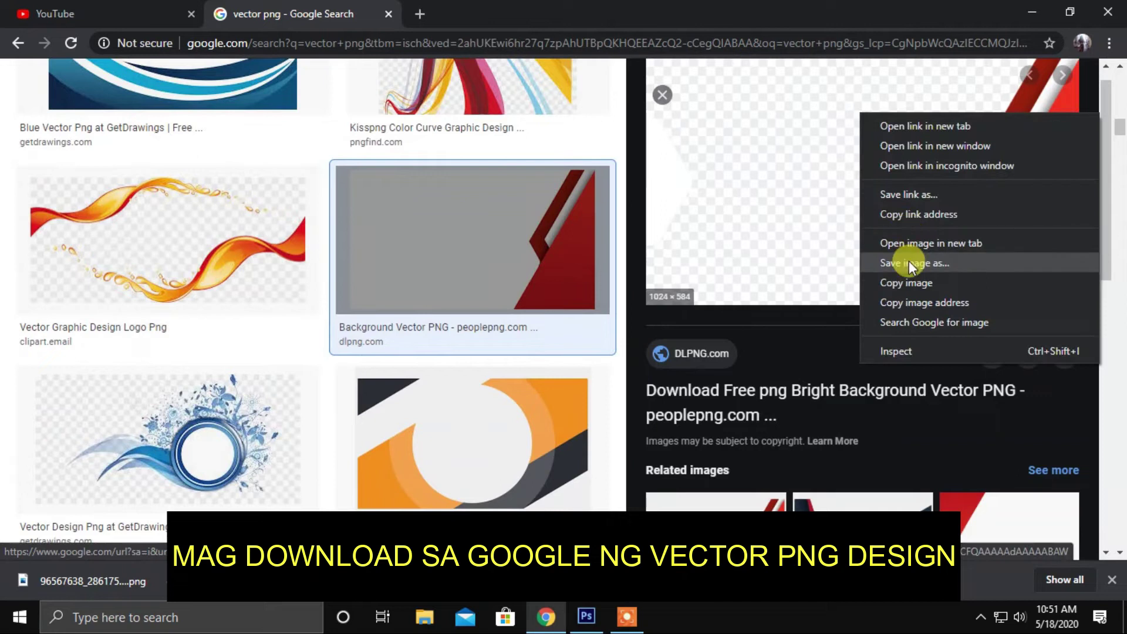
left_click(887, 259)
left_click(437, 367)
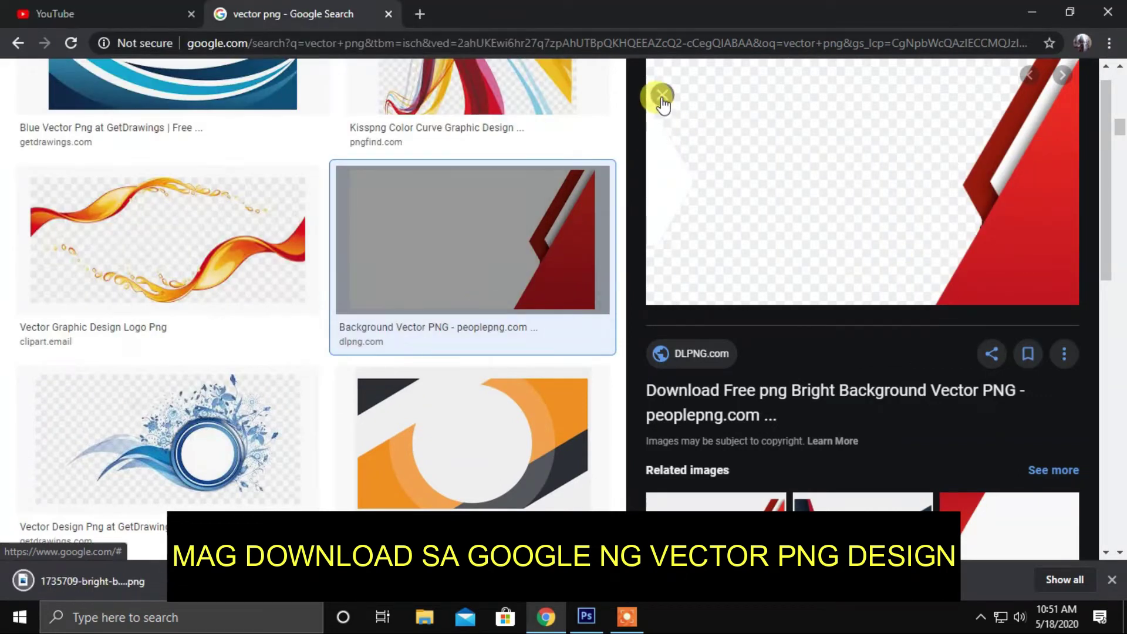
left_click(662, 96)
left_click(1032, 12)
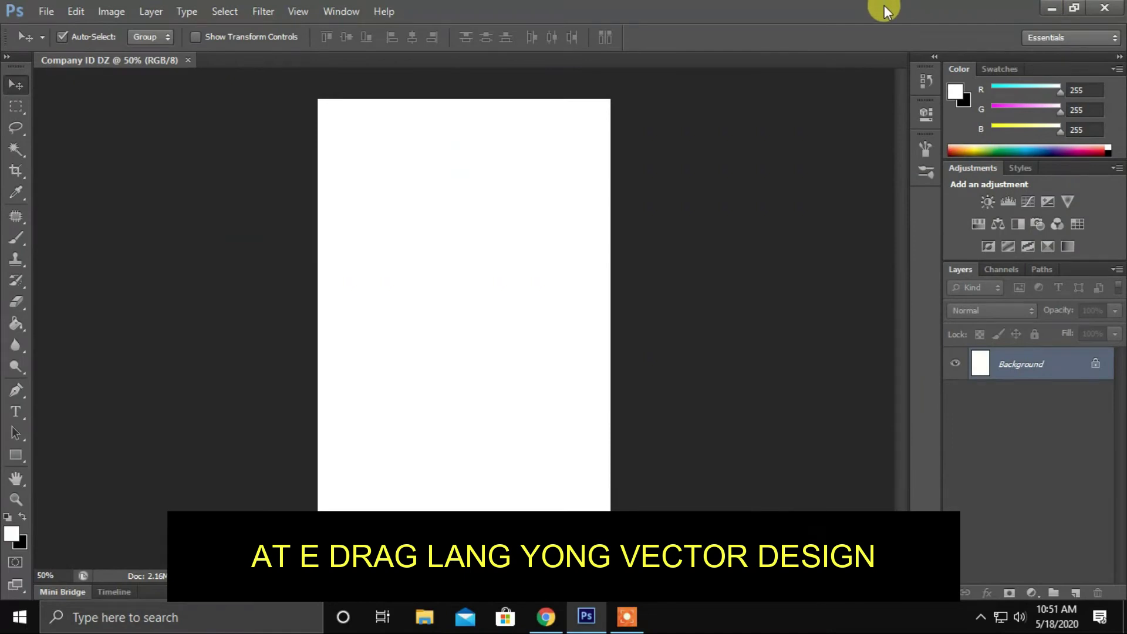
- Drag the red PNG from the DZ Company ID folder onto the card and confirm placement
left_click_drag(884, 5, 746, 63)
double_click(390, 46)
left_click(365, 304)
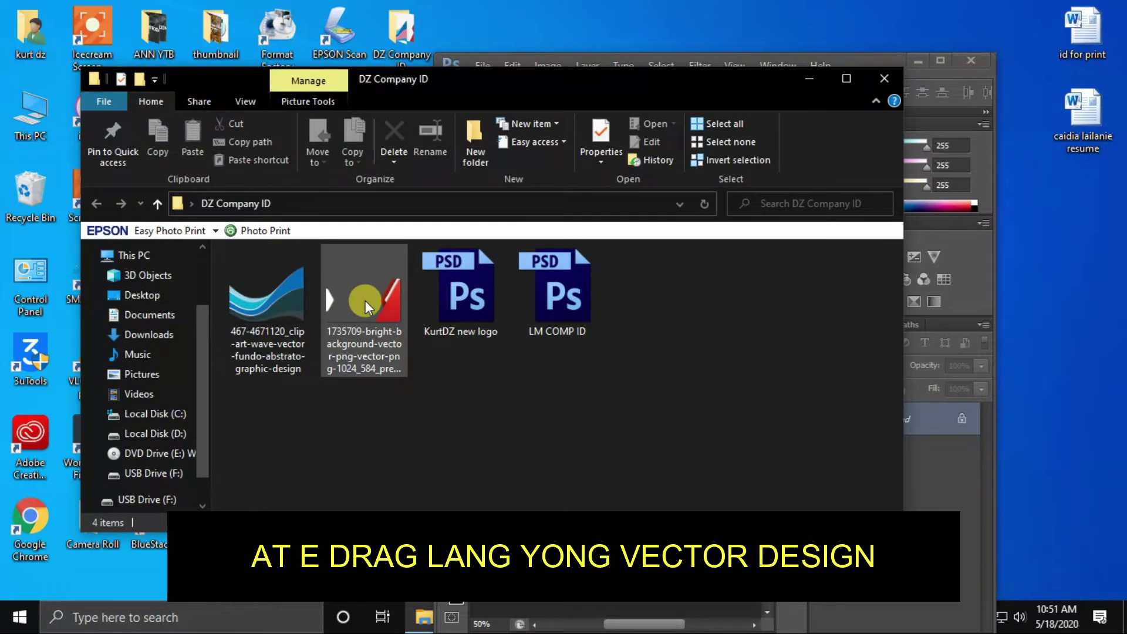
left_click_drag(365, 304, 583, 442)
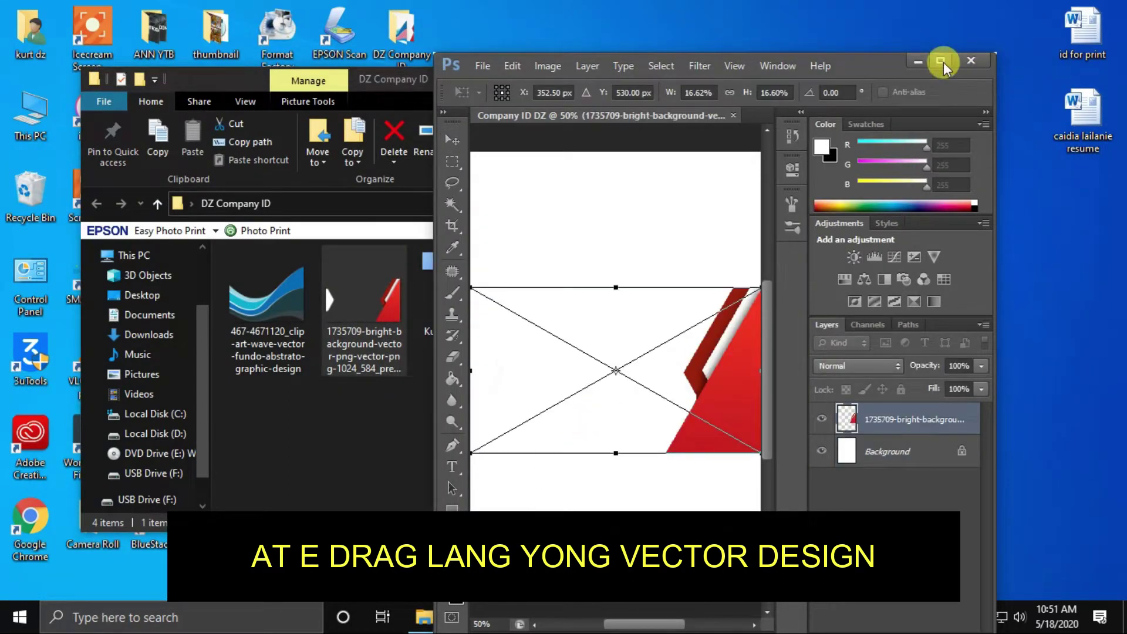
key("Return")
- Open 'KurtDZ new logo.psd', then return to the Company ID DZ document
left_click(427, 276)
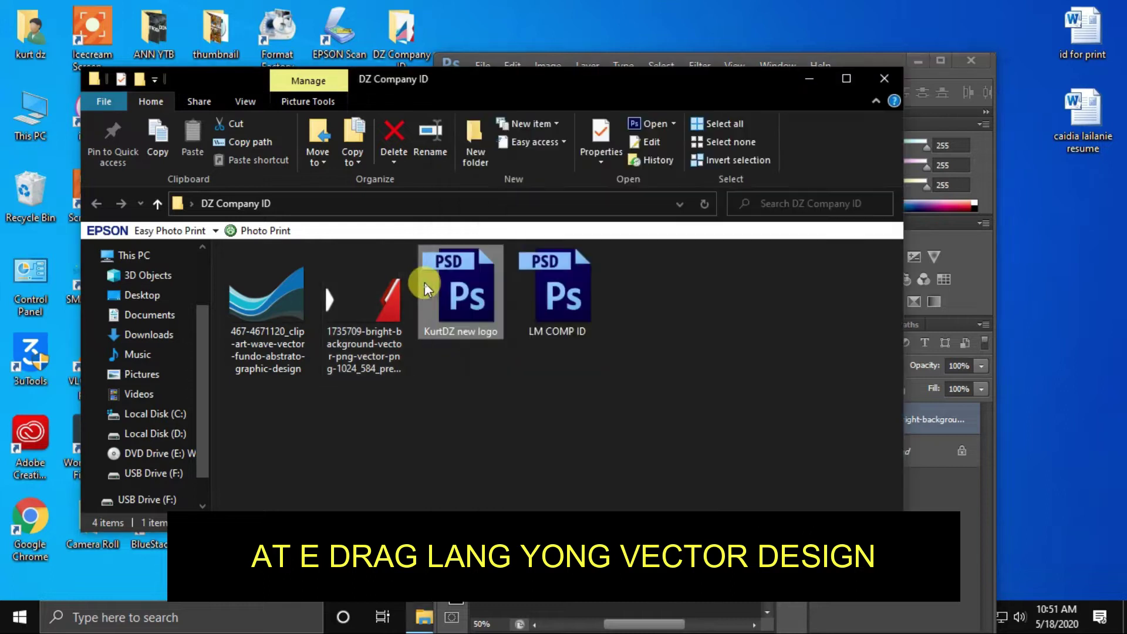
double_click(457, 292)
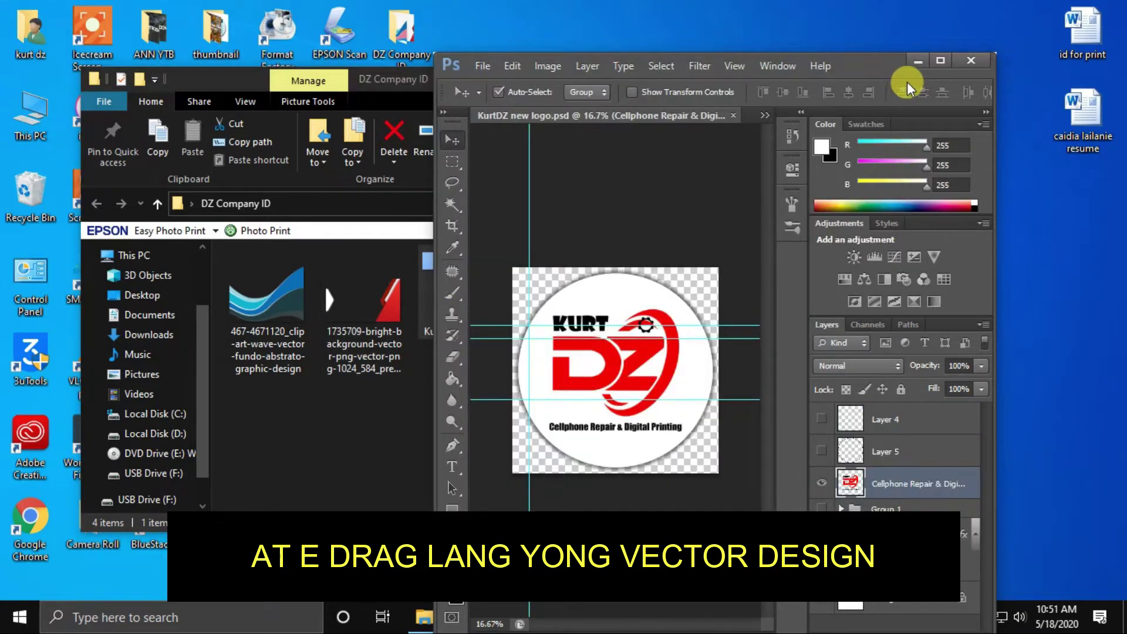
left_click(941, 60)
mouse_move(728, 67)
left_mouse_down()
mouse_move(398, 56)
mouse_move(539, 226)
left_mouse_up()
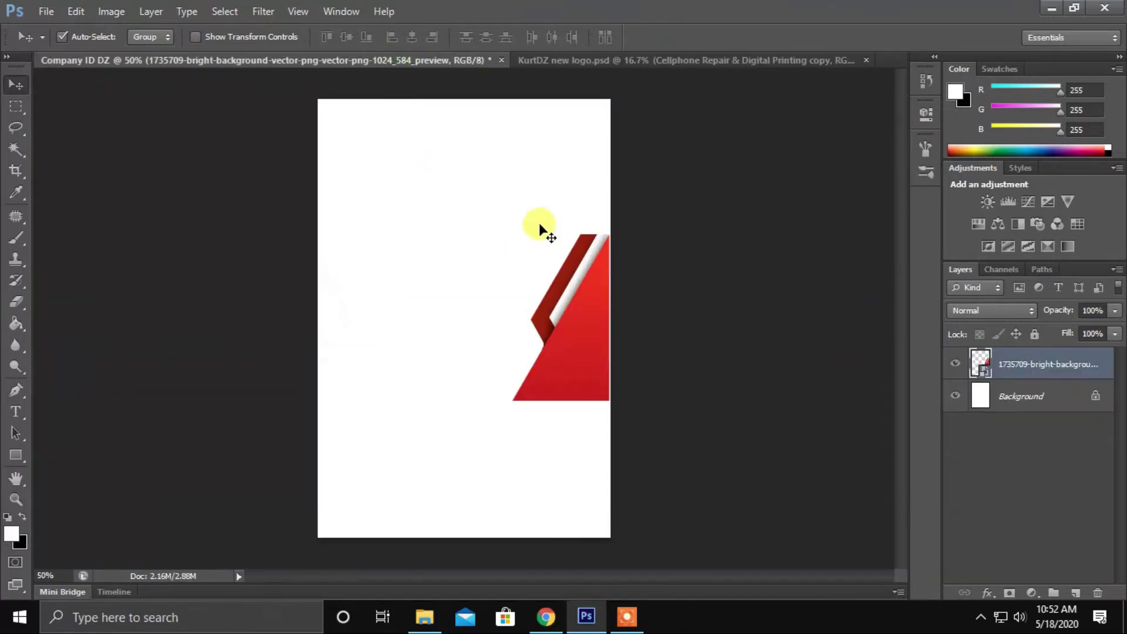
- Rotate the red graphic 90° clockwise and stretch it across the card's bottom edge
key("ctrl+t")
right_click(518, 286)
left_click(617, 473)
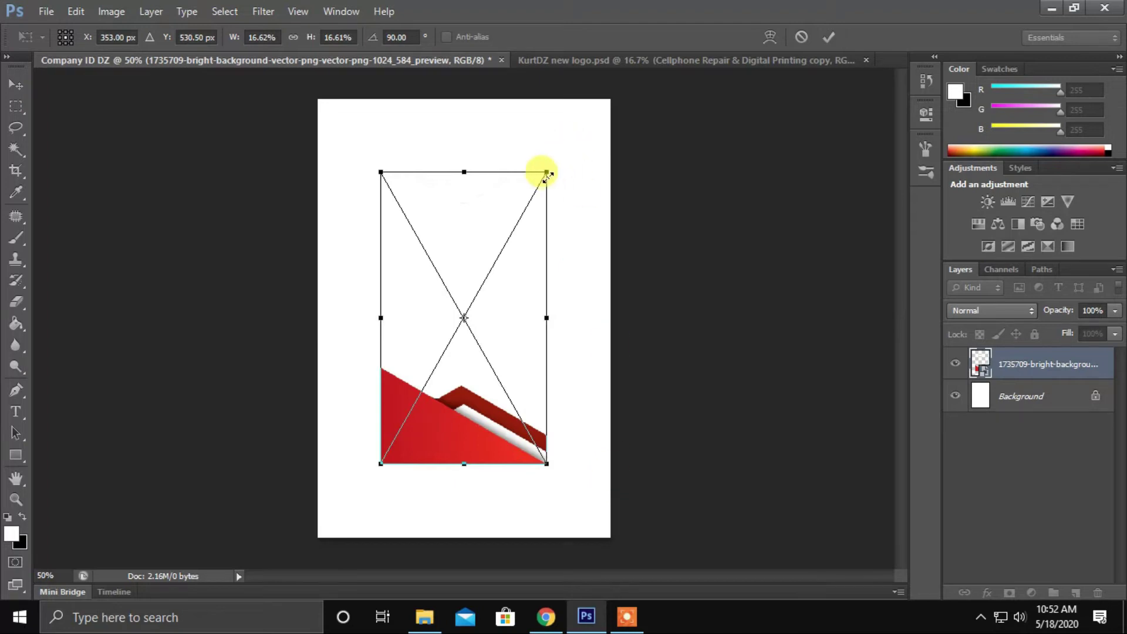
left_click_drag(547, 172, 628, 166)
scroll(493, 276, "down", 1)
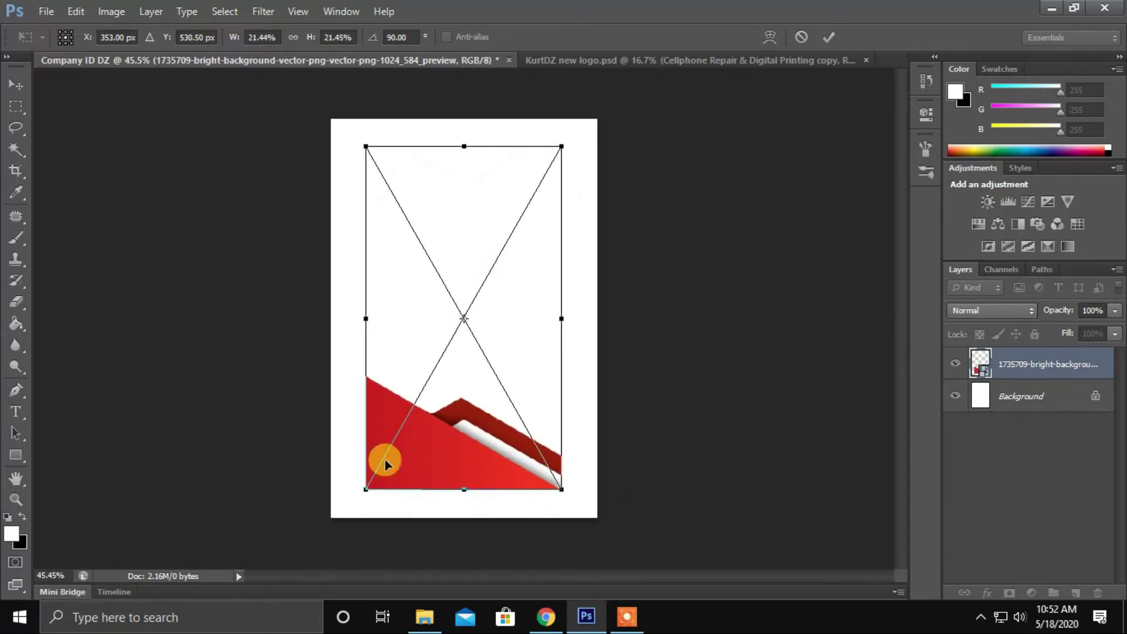
left_click_drag(365, 489, 331, 517)
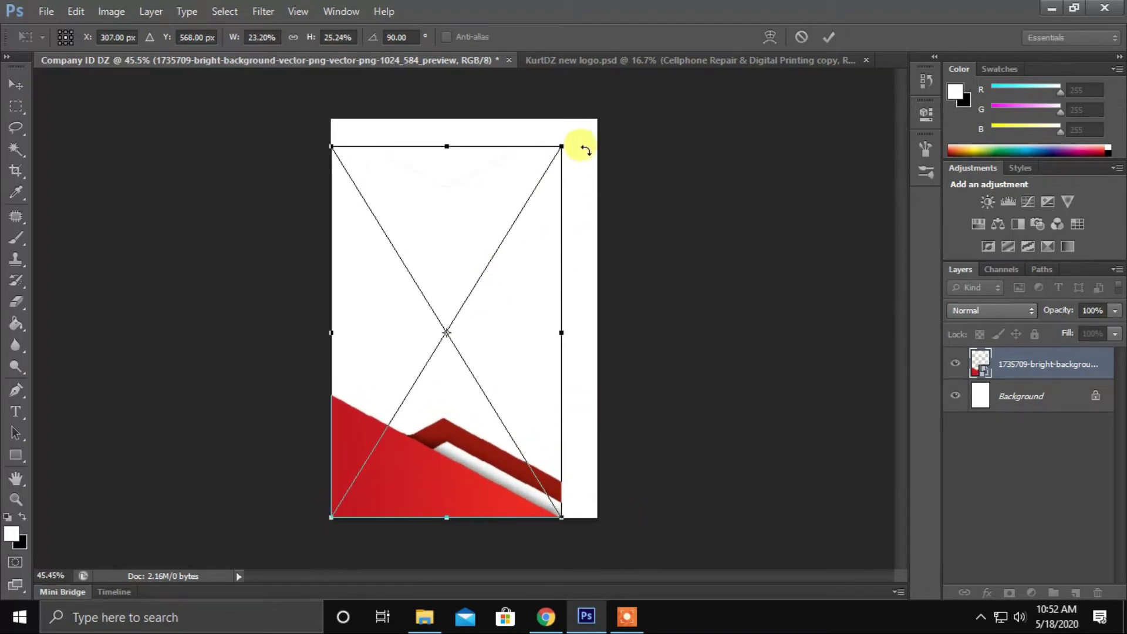
left_click_drag(563, 145, 596, 120)
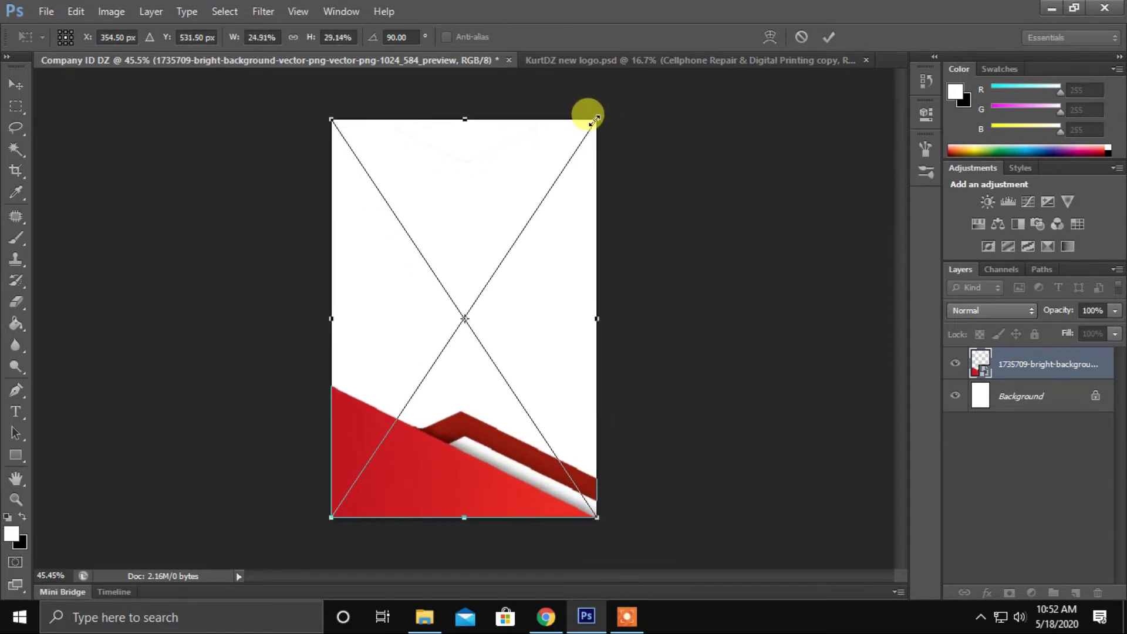
key("Return")
scroll(450, 108, "up", 3)
scroll(436, 231, "up", 2)
scroll(511, 234, "down", 2)
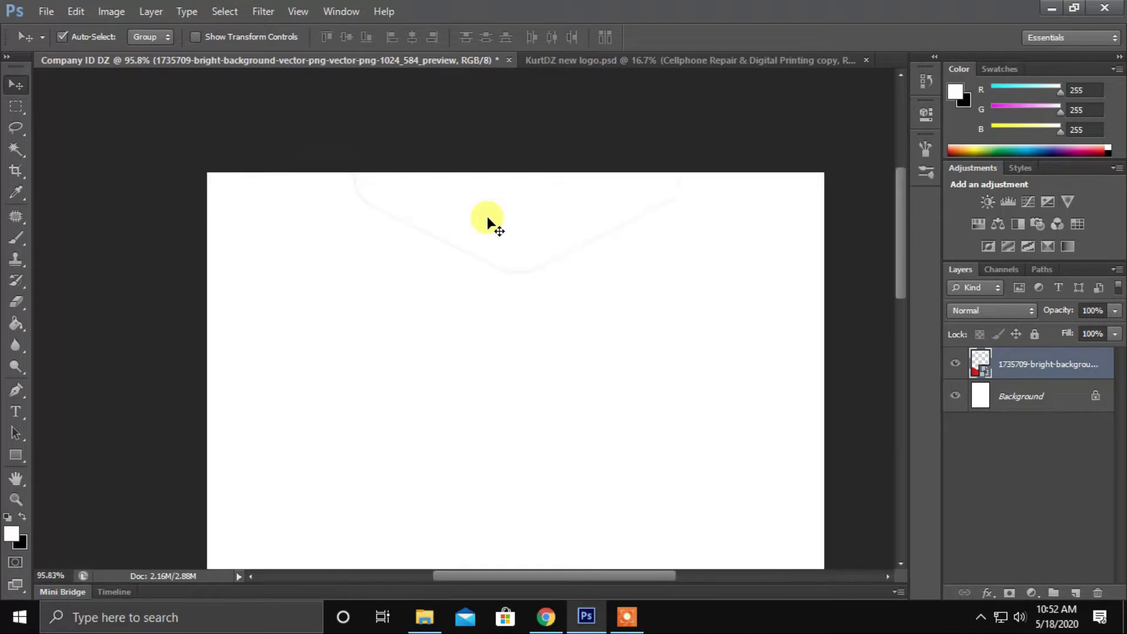
scroll(491, 227, "down", 2)
scroll(533, 194, "down", 2)
scroll(531, 183, "down", 1)
- Unlock the background as Layer 0 and open its Blending Options
key("p")
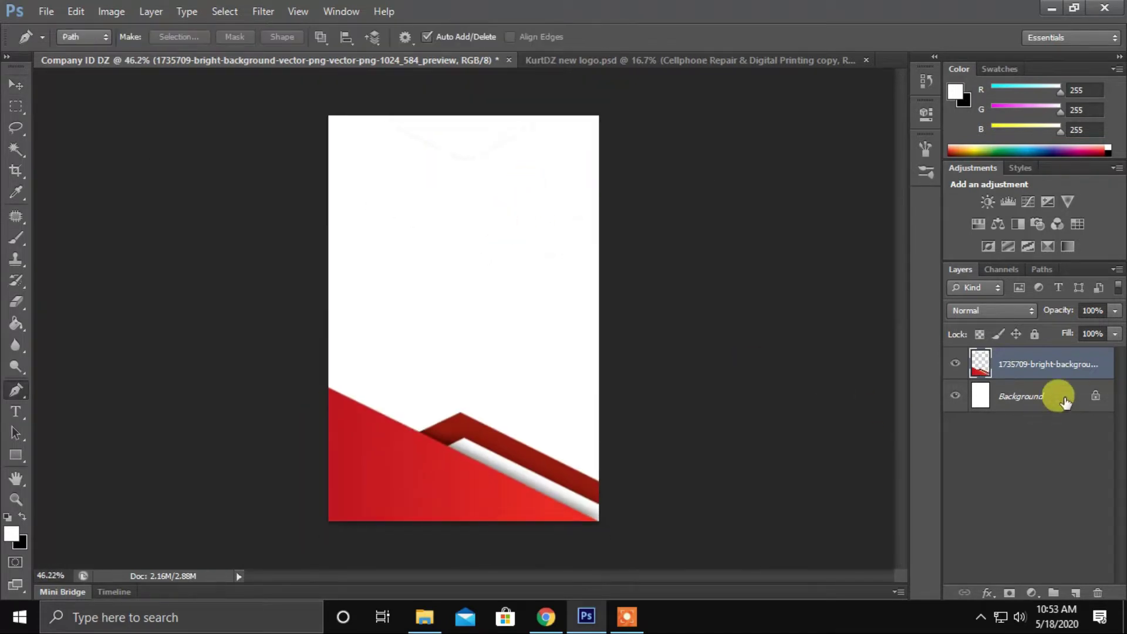
left_click(1096, 399)
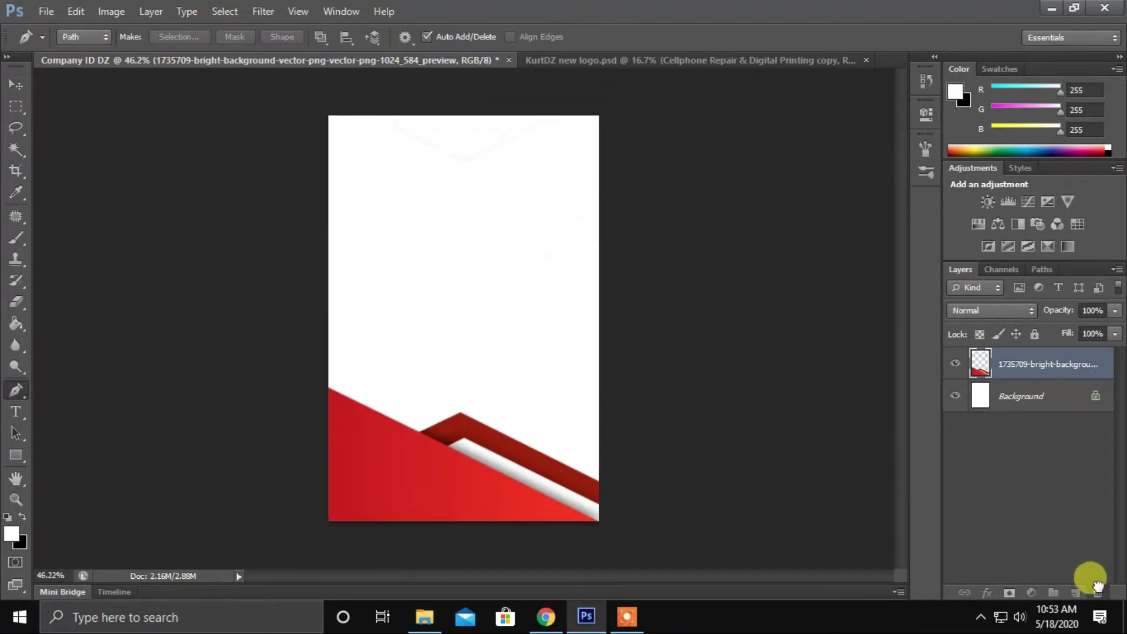
right_click(1005, 397)
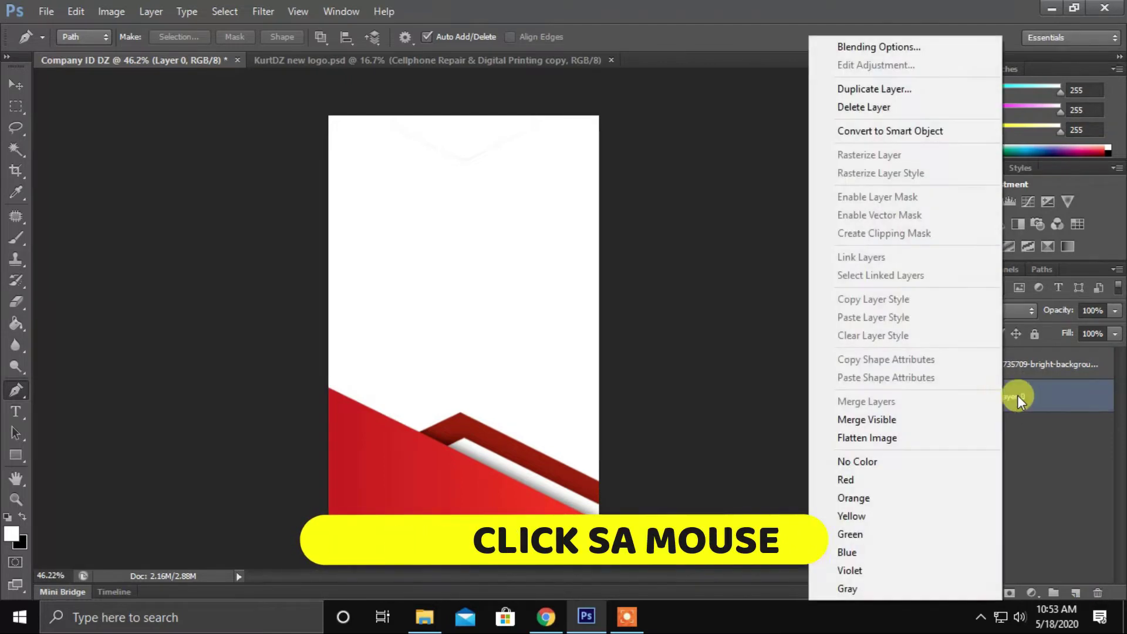
left_click(878, 48)
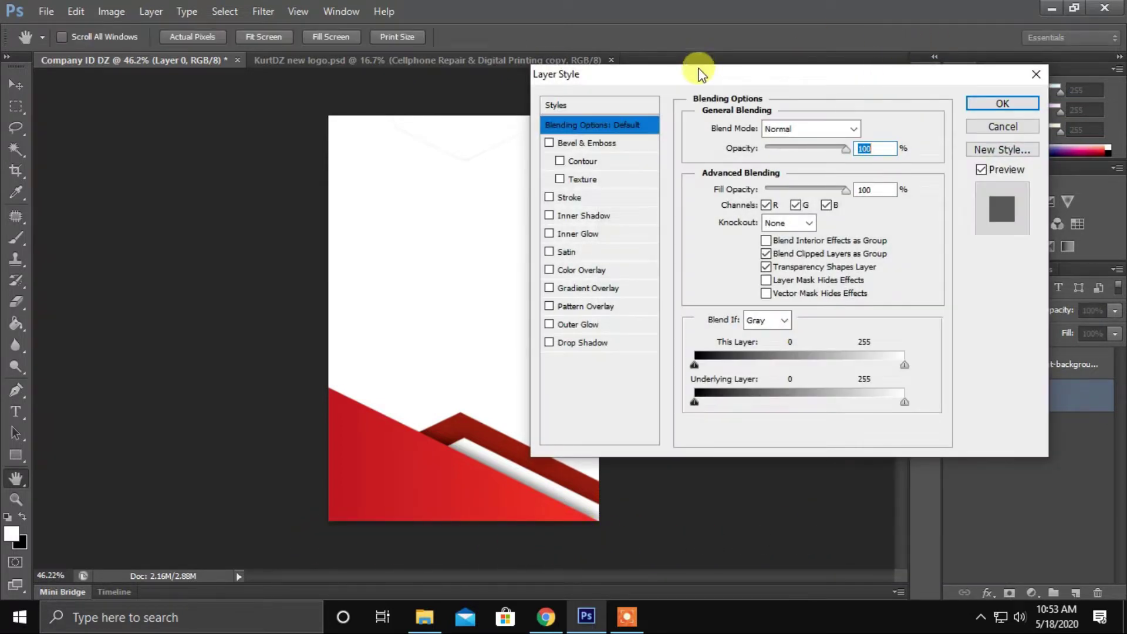
left_click_drag(700, 73, 781, 86)
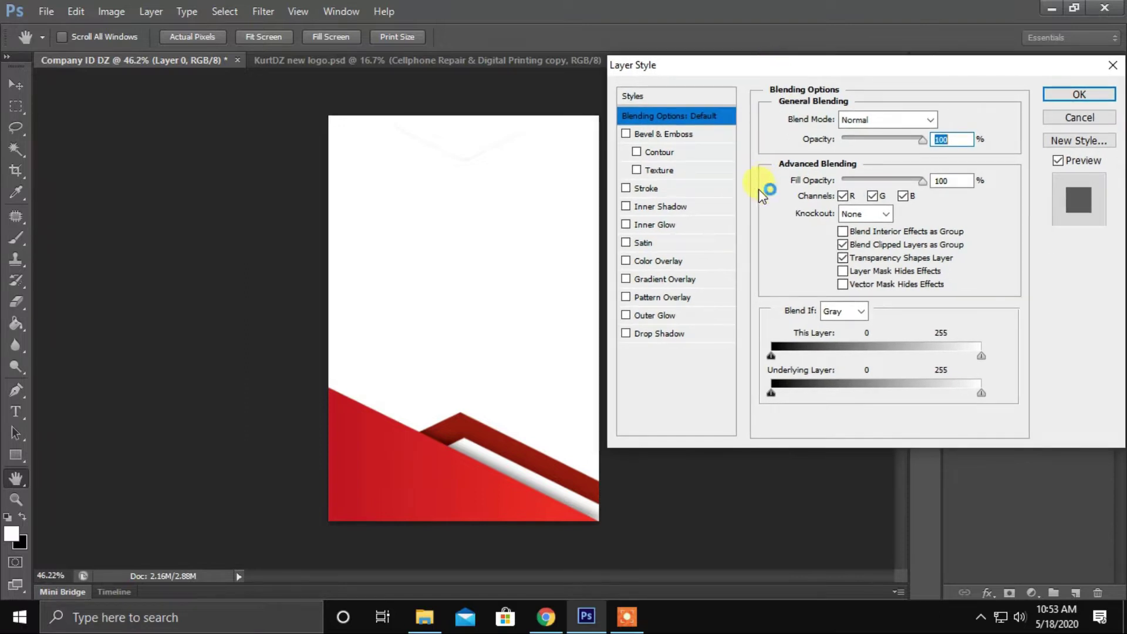
- Enable a Gradient Overlay on Layer 0 instead of a colour overlay
left_click(650, 265)
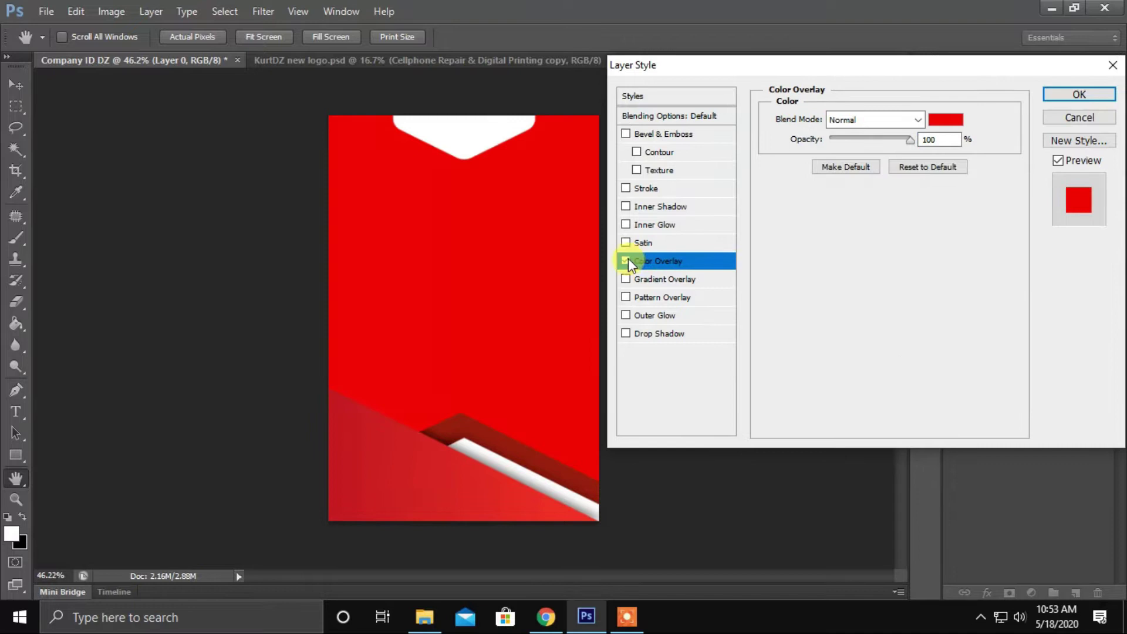
left_click(626, 261)
left_click(641, 280)
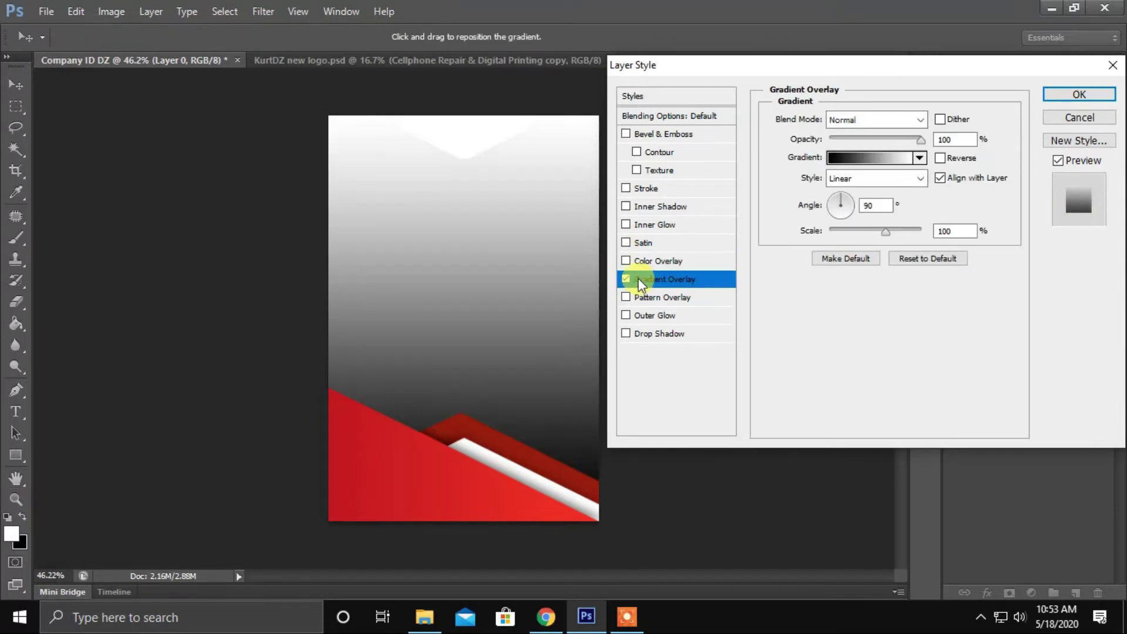
left_click(626, 280)
- Change the gradient's black stop to red and apply the red-to-white overlay
left_click(836, 160)
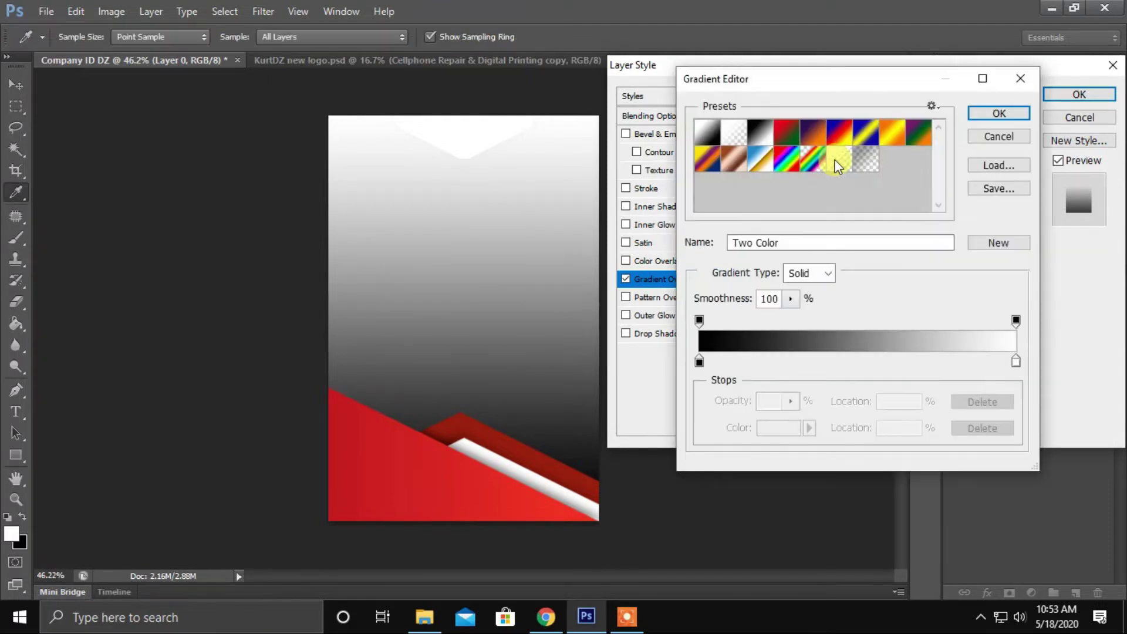
left_click(699, 362)
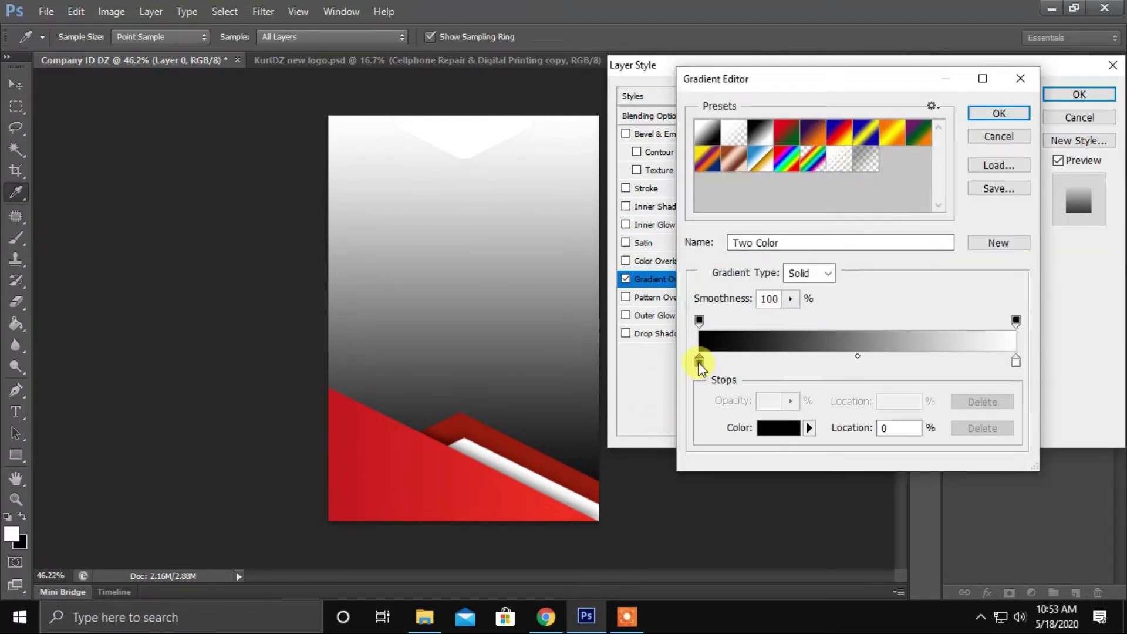
left_click(771, 425)
type("255")
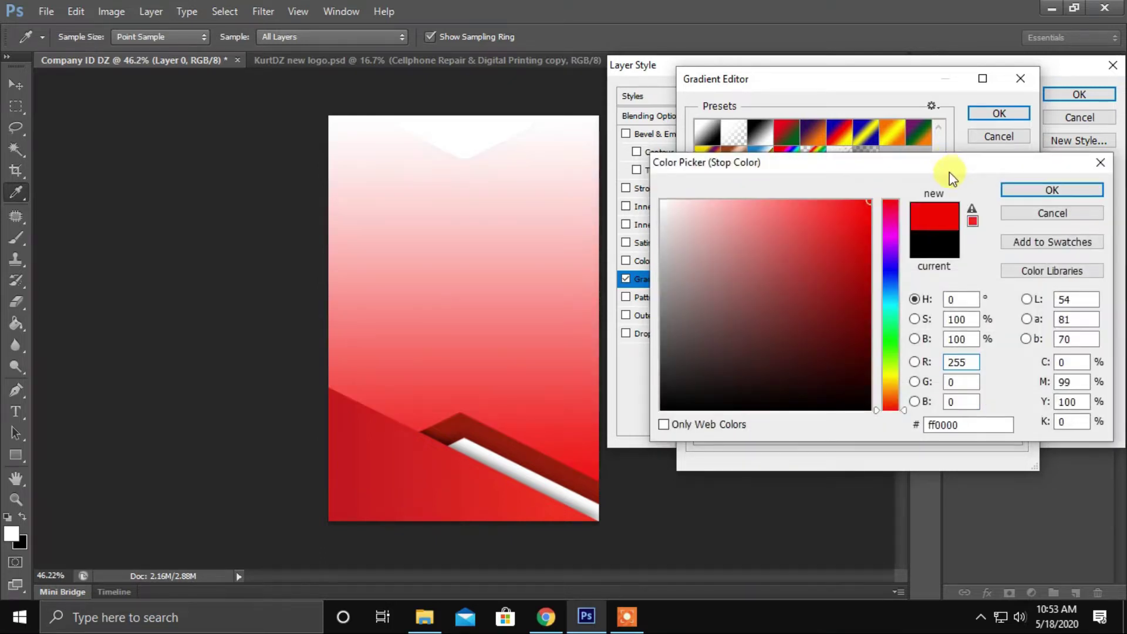
left_click(1026, 193)
left_click(997, 115)
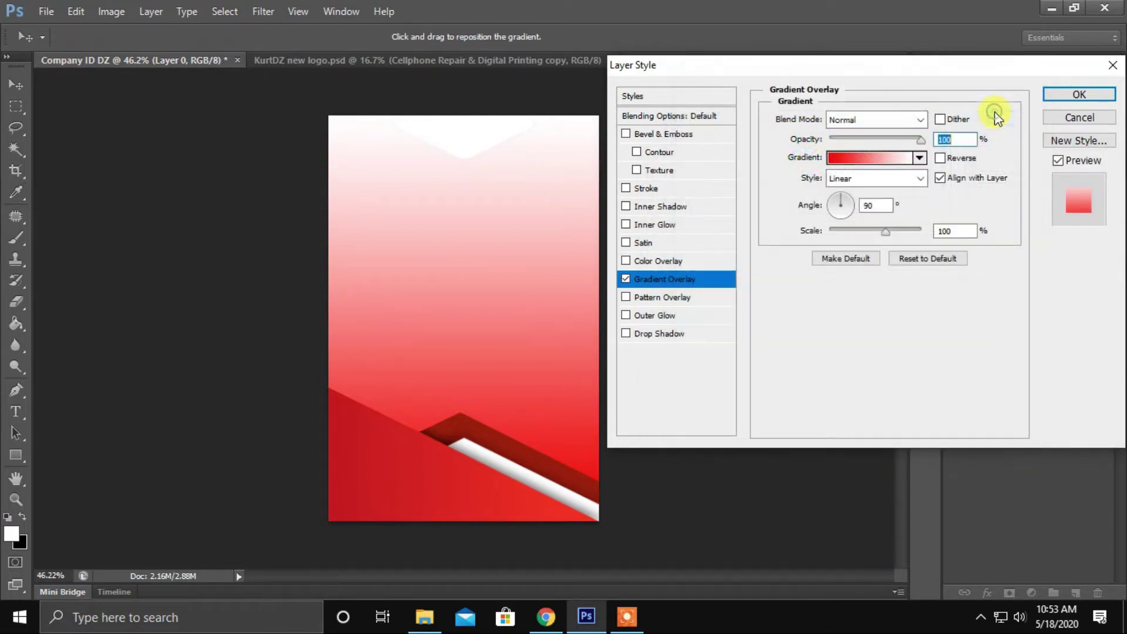
left_click(1104, 101)
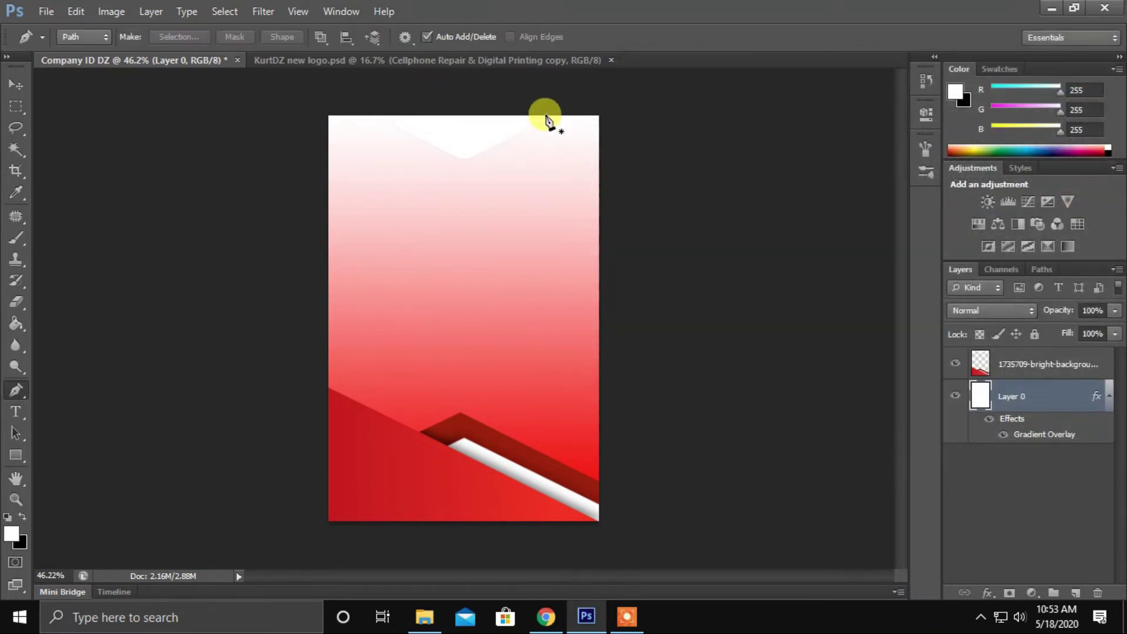
- Trace a Pen path from the tab's top-left, down into the V and around its upper-right corner
scroll(366, 96, "up", 4)
scroll(381, 88, "down", 3)
scroll(426, 54, "up", 4)
left_click(214, 143)
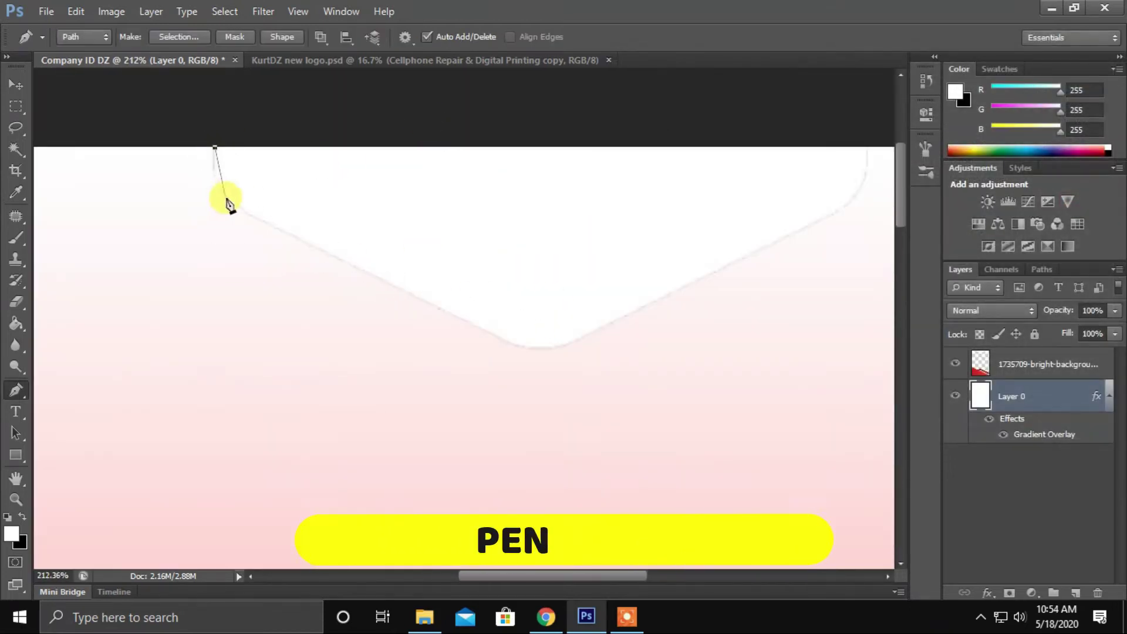
scroll(227, 196, "up", 2)
scroll(352, 282, "down", 2)
scroll(352, 282, "up", 1)
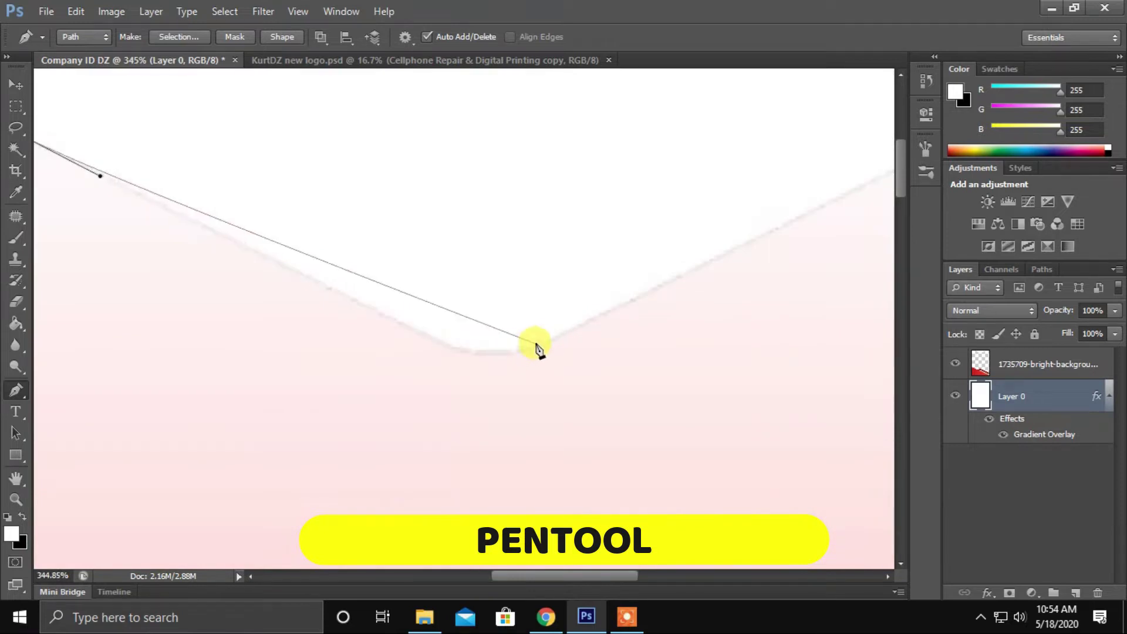
mouse_move(358, 276)
left_mouse_down()
mouse_move(511, 355)
mouse_move(477, 359)
mouse_move(534, 339)
left_mouse_up()
scroll(644, 335, "down", 2)
scroll(644, 334, "up", 2)
scroll(663, 279, "down", 1)
left_click_drag(705, 276, 725, 194)
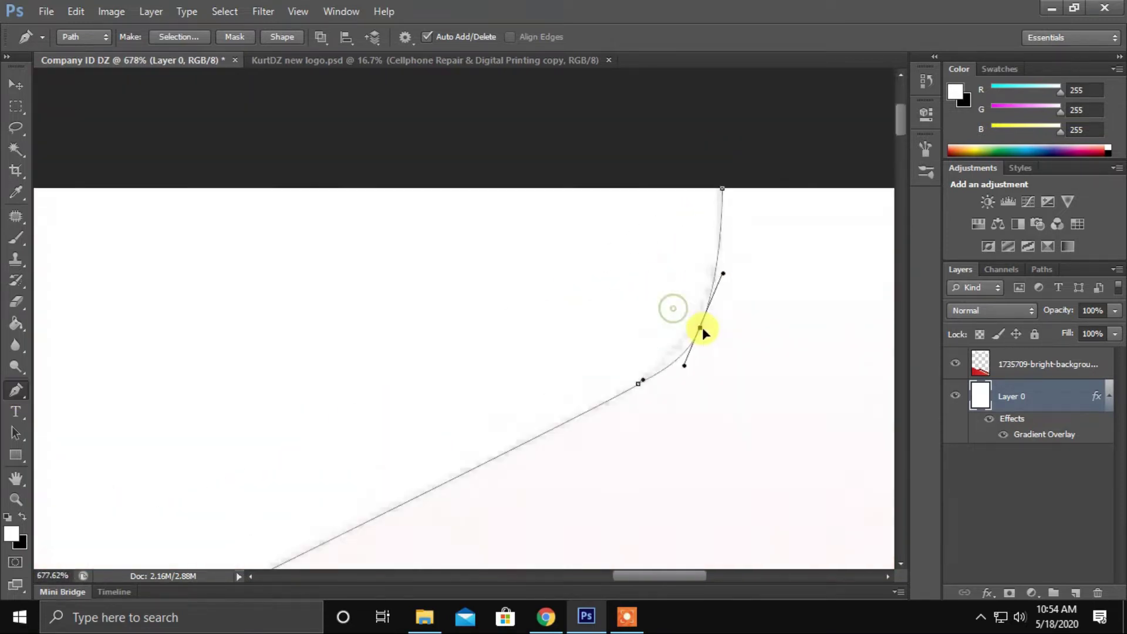
scroll(702, 327, "up", 3)
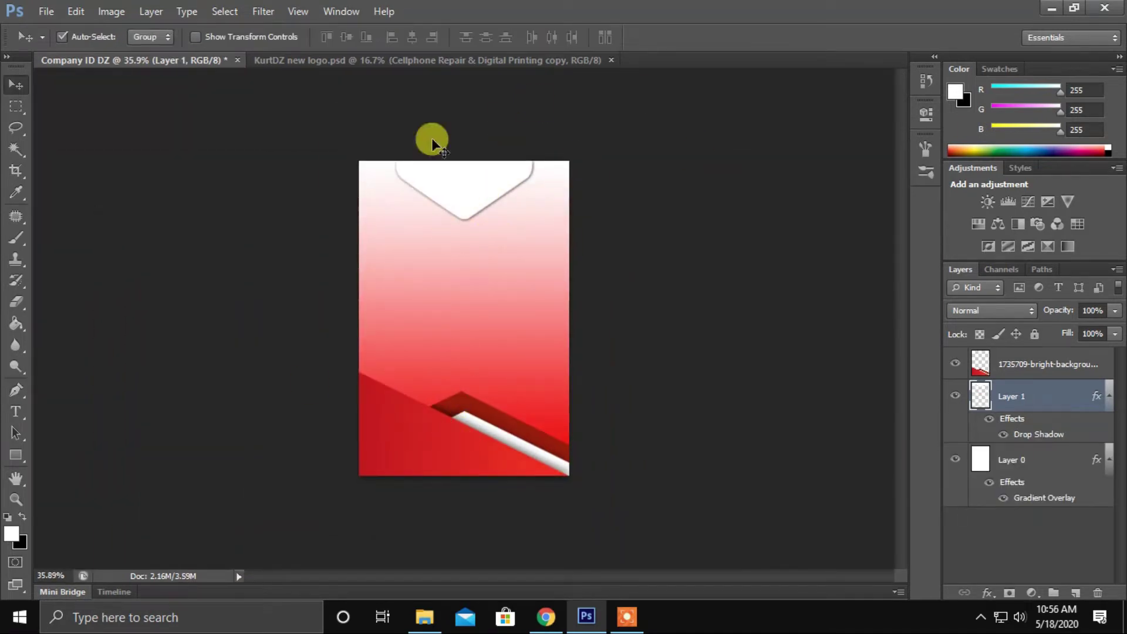
- Drag the KurtDZ logo from its document onto the ID card
left_click(446, 58)
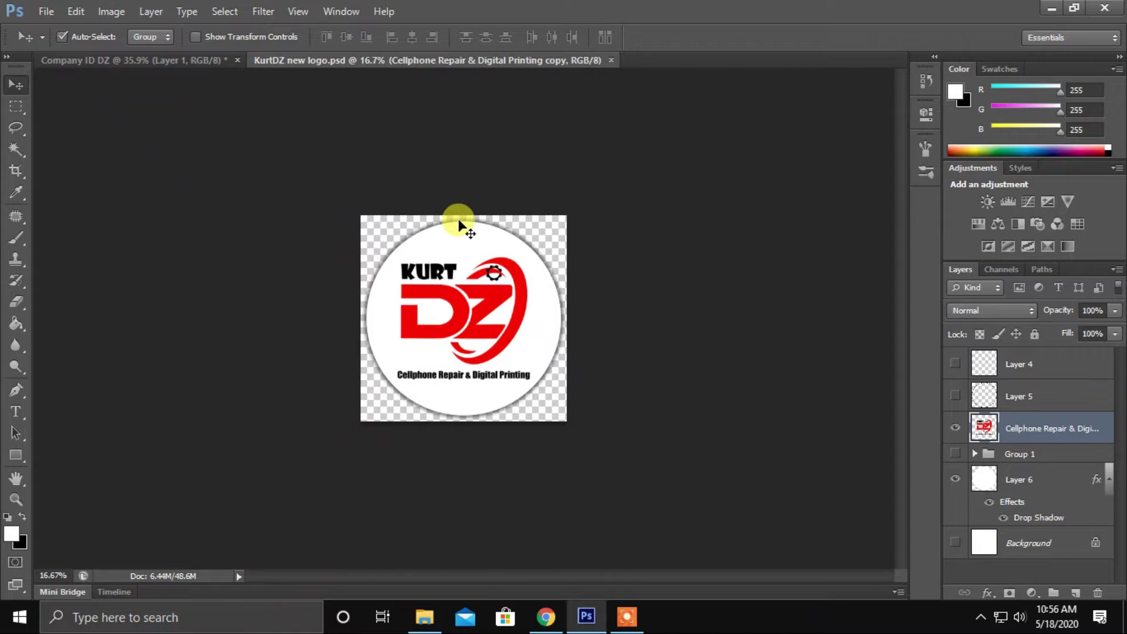
left_click_drag(464, 60, 789, 163)
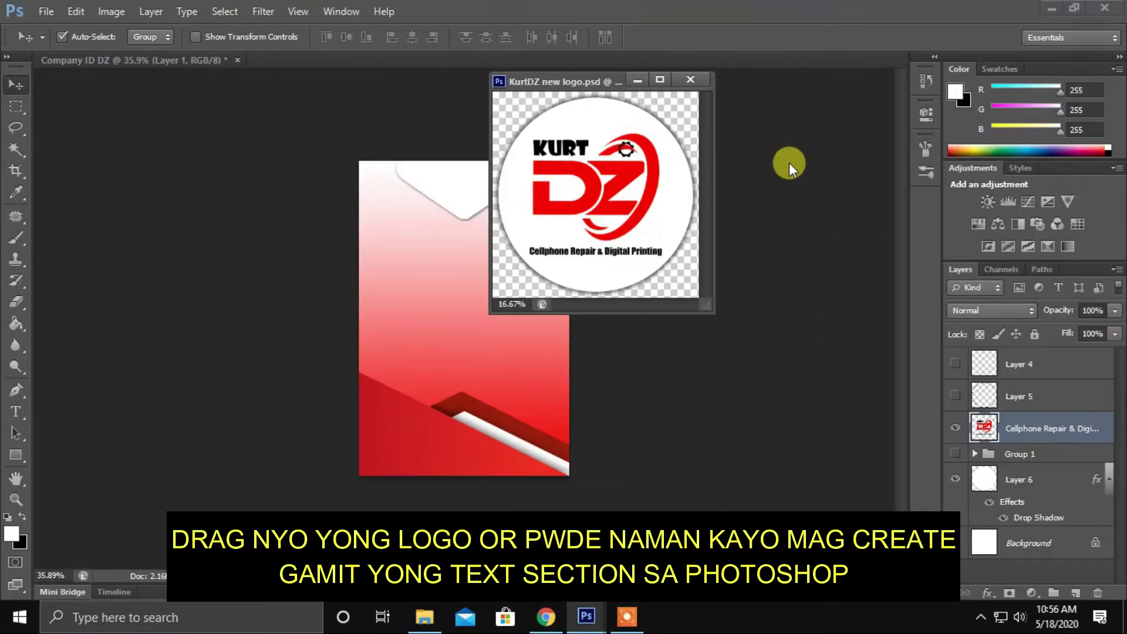
left_click_drag(614, 77, 766, 81)
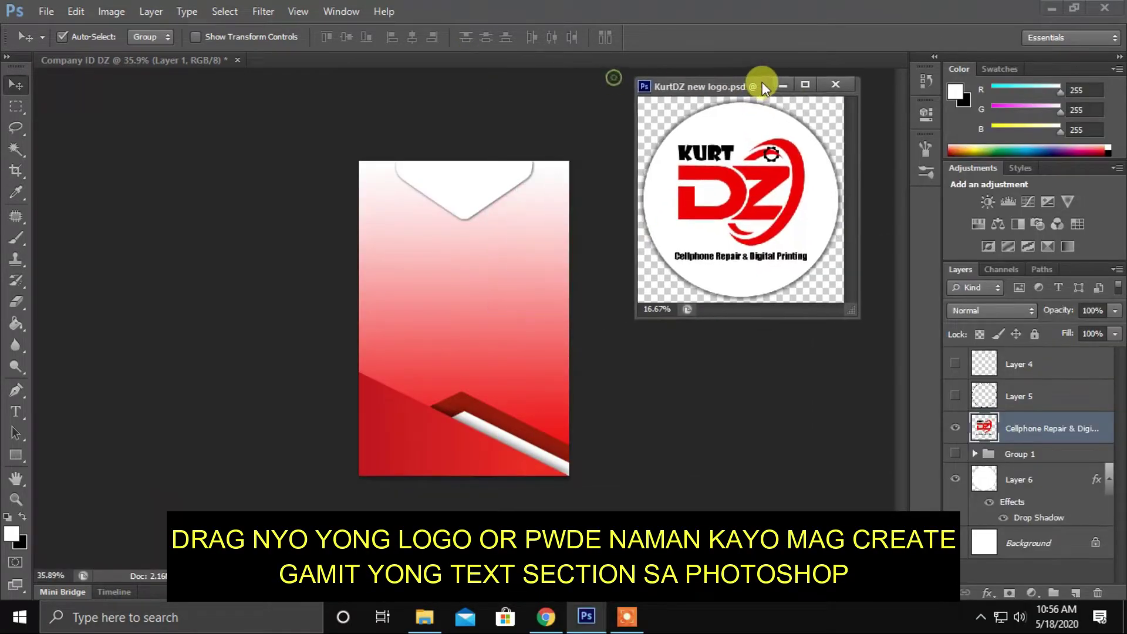
left_click_drag(740, 192, 456, 212)
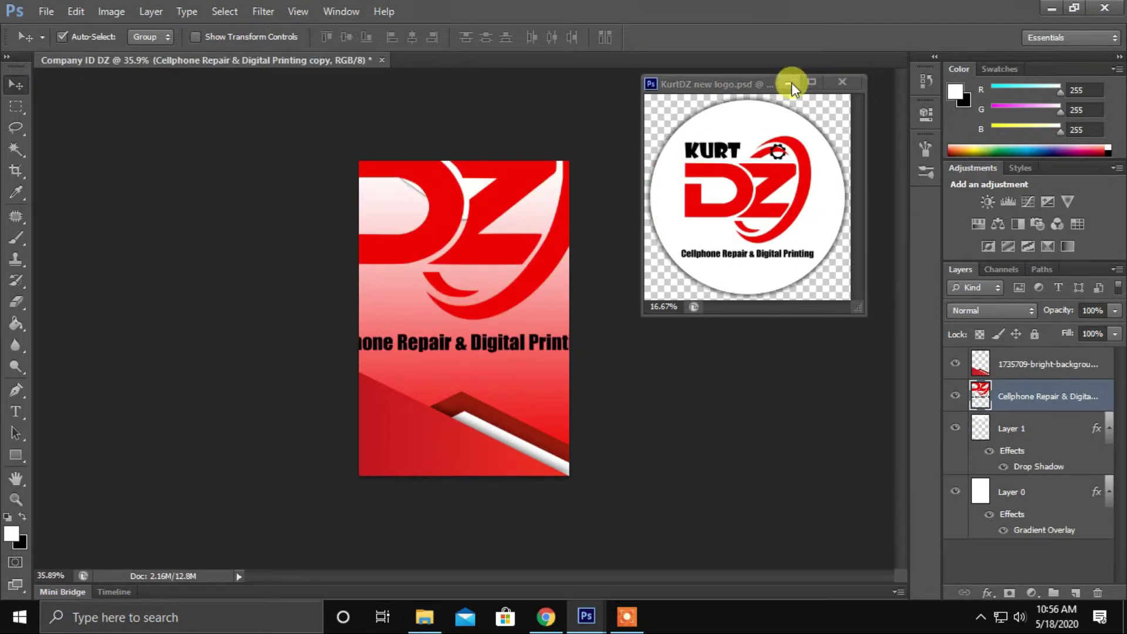
left_click_drag(792, 82, 413, 61)
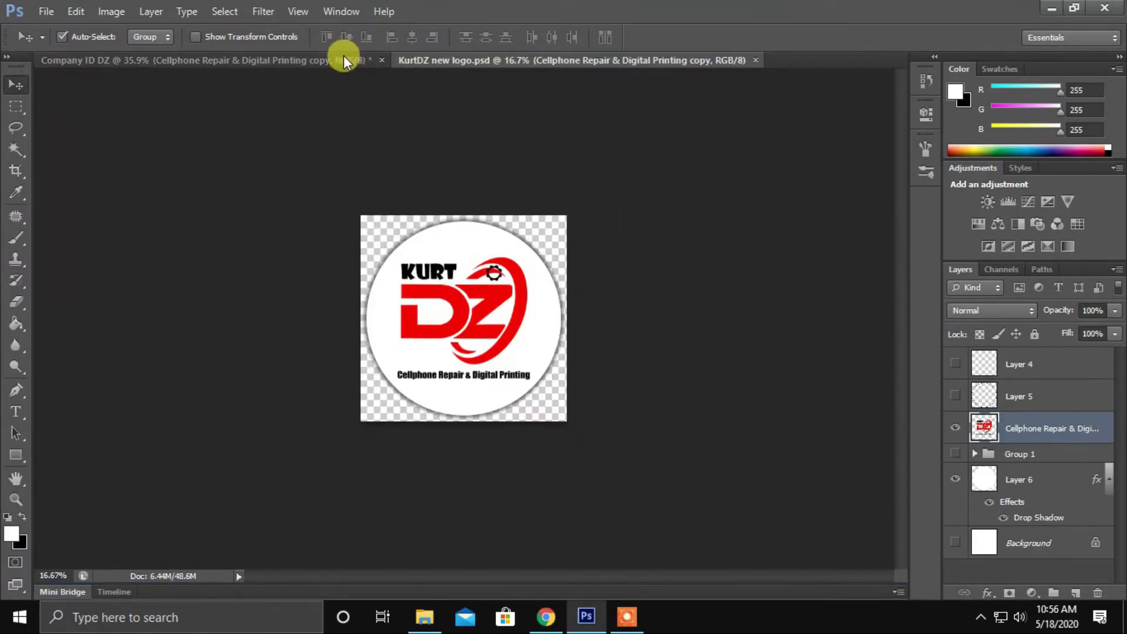
left_click(344, 56)
- Scale the logo down to fit inside the white top tab
key("ctrl+t")
left_click_drag(594, 88, 482, 205)
scroll(479, 211, "up", 3)
scroll(478, 264, "up", 1)
scroll(477, 352, "up", 2)
scroll(543, 275, "up", 2)
left_click_drag(521, 214, 503, 167)
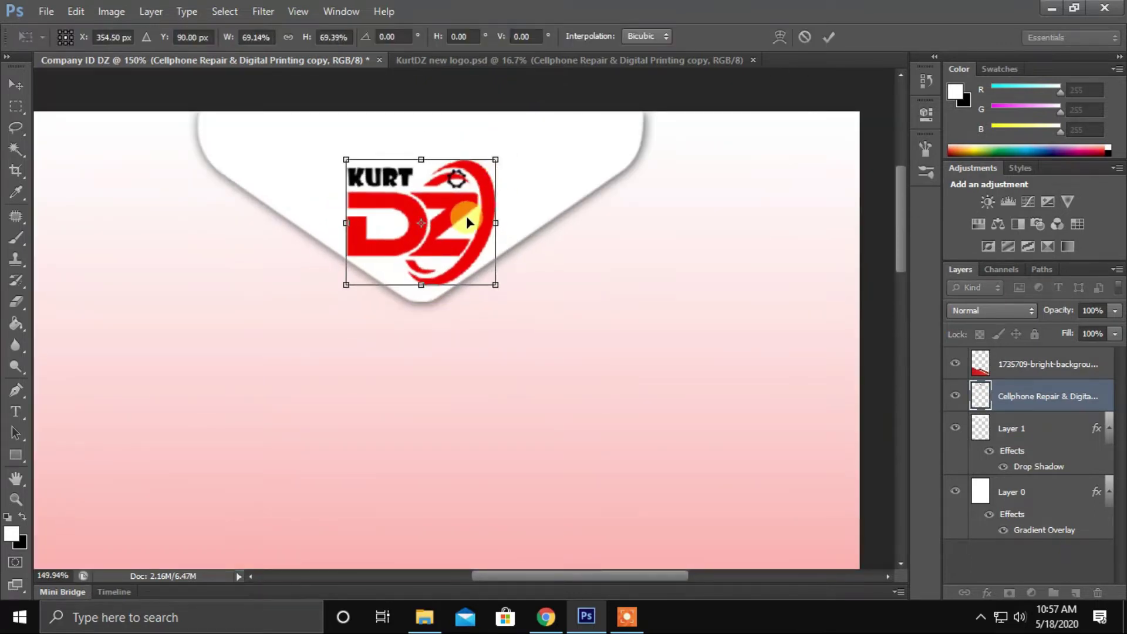
left_click_drag(504, 167, 510, 133)
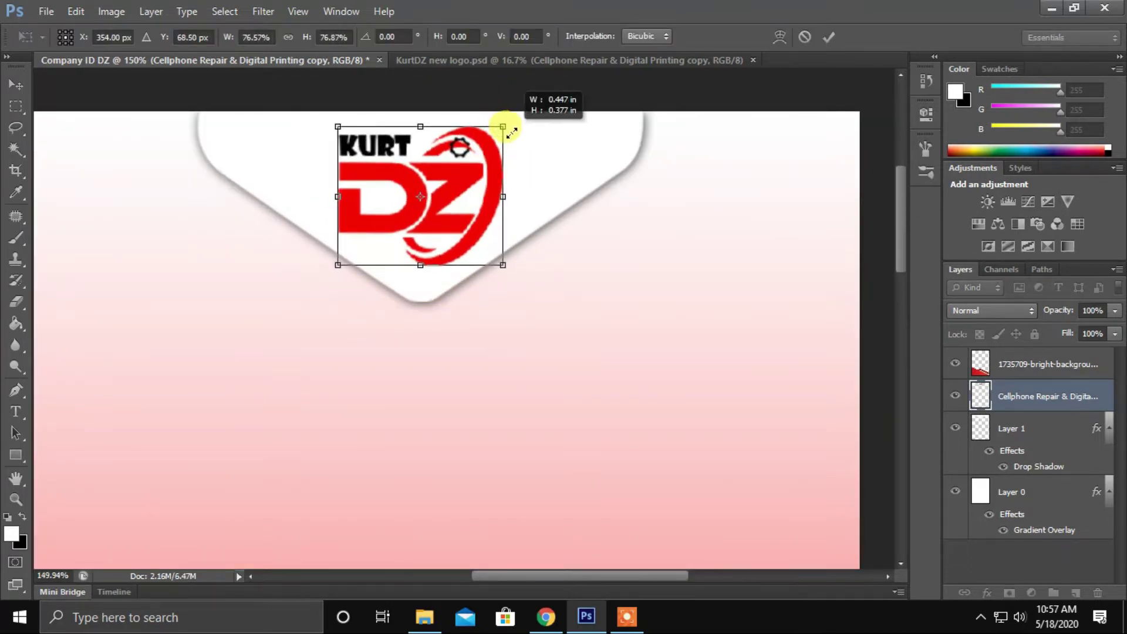
key("Return")
- Center the logo horizontally on the card canvas
scroll(399, 216, "down", 6)
key("ctrl+a")
left_click(413, 37)
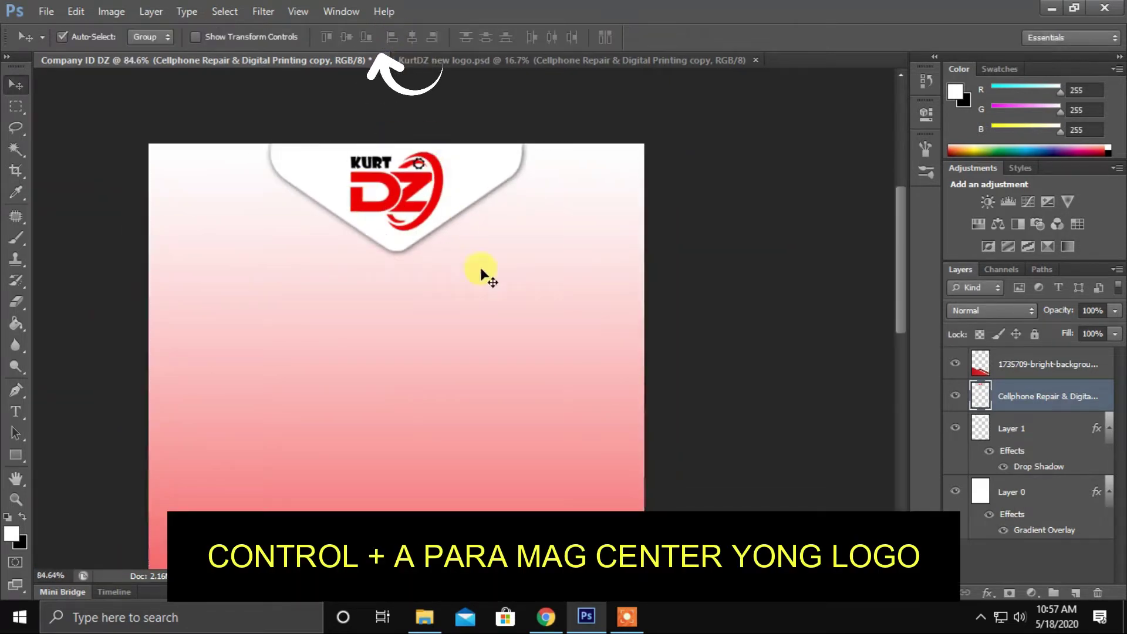
scroll(485, 273, "down", 3)
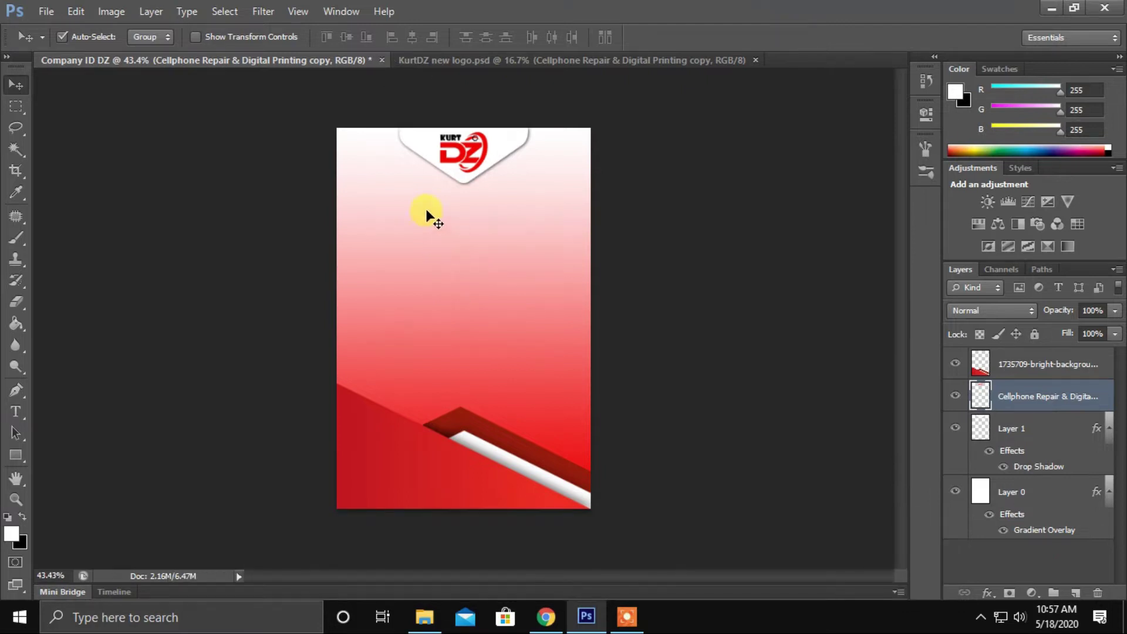
scroll(426, 208, "up", 2)
scroll(425, 204, "down", 1)
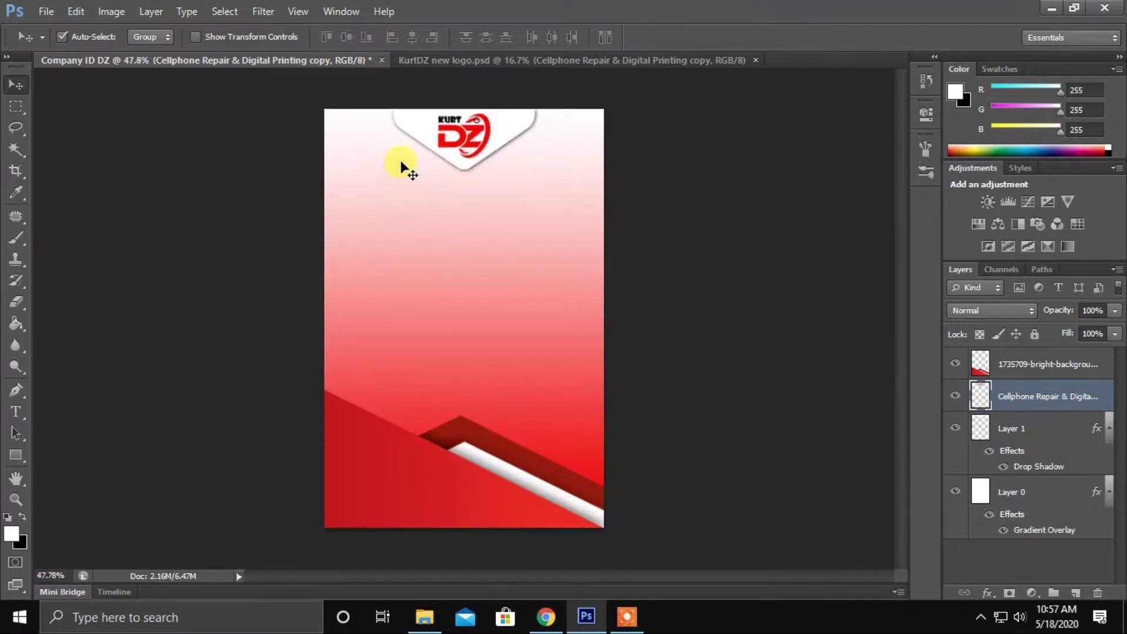
key("t")
scroll(410, 171, "up", 3)
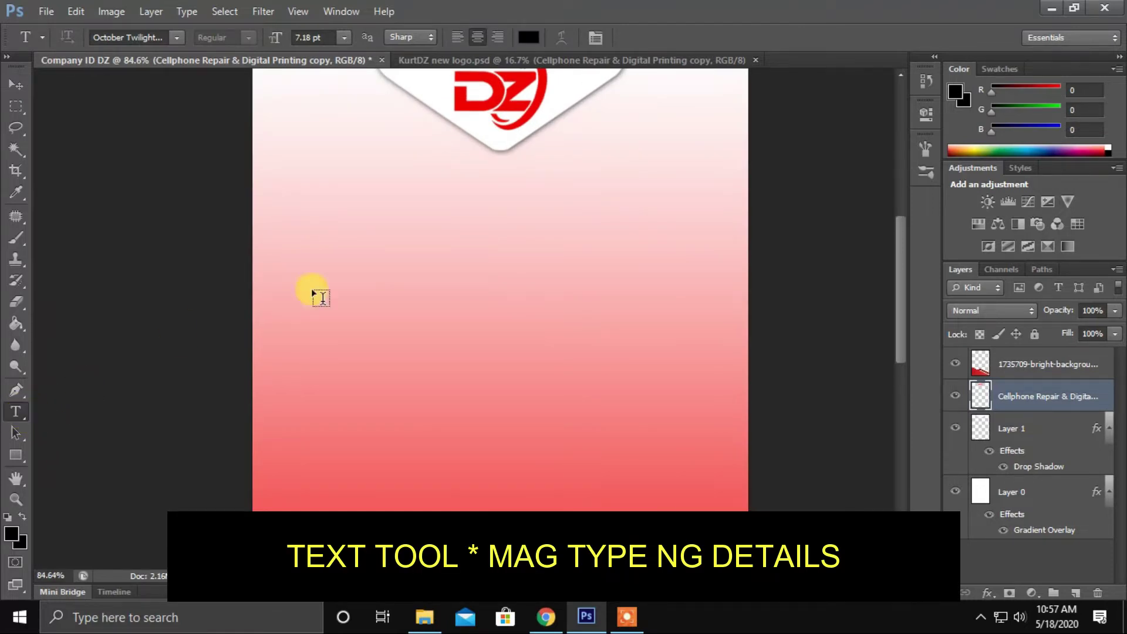
- Type 'Kurt DZ Cellphone Repair & Digital Printing' in Franklin Gothic, with the shop's address below
left_click(456, 209)
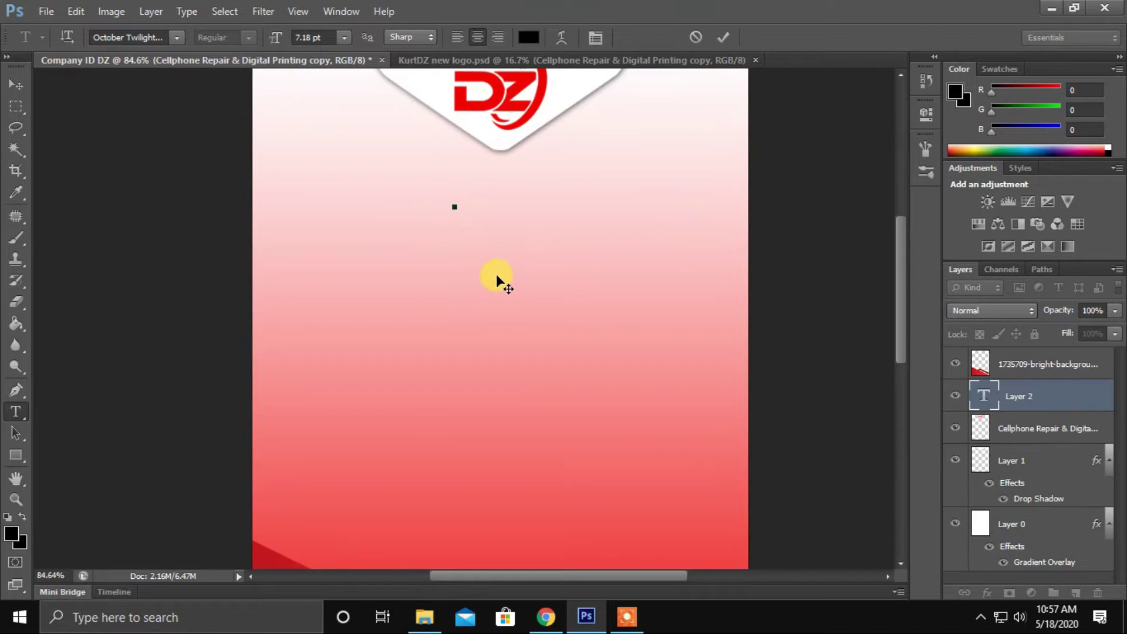
type("K")
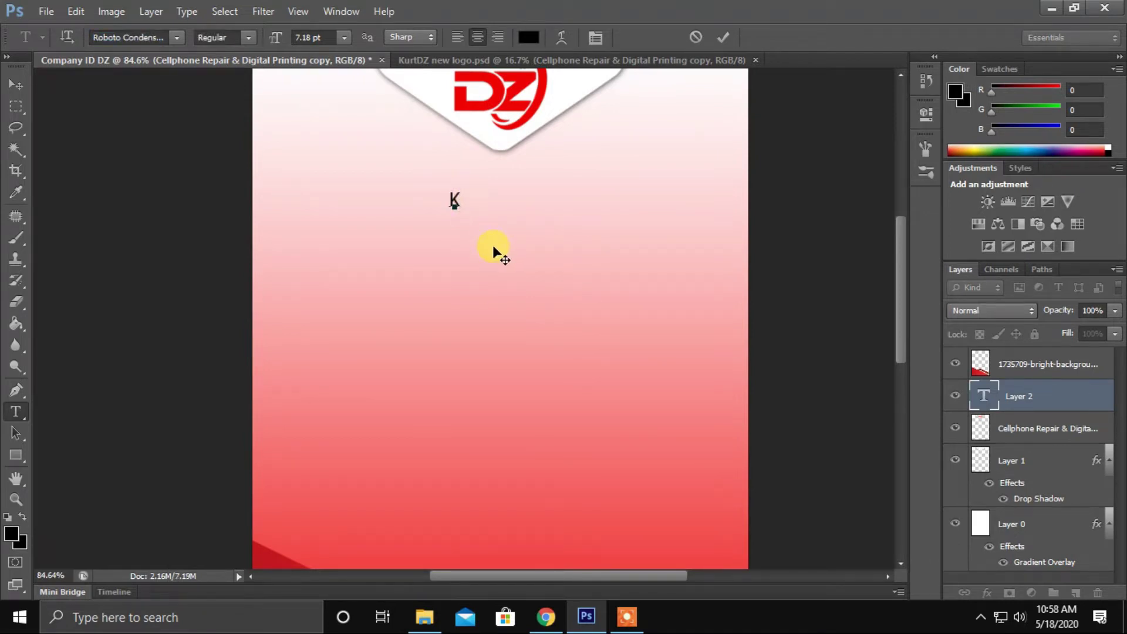
type("urt DZ Cellphone")
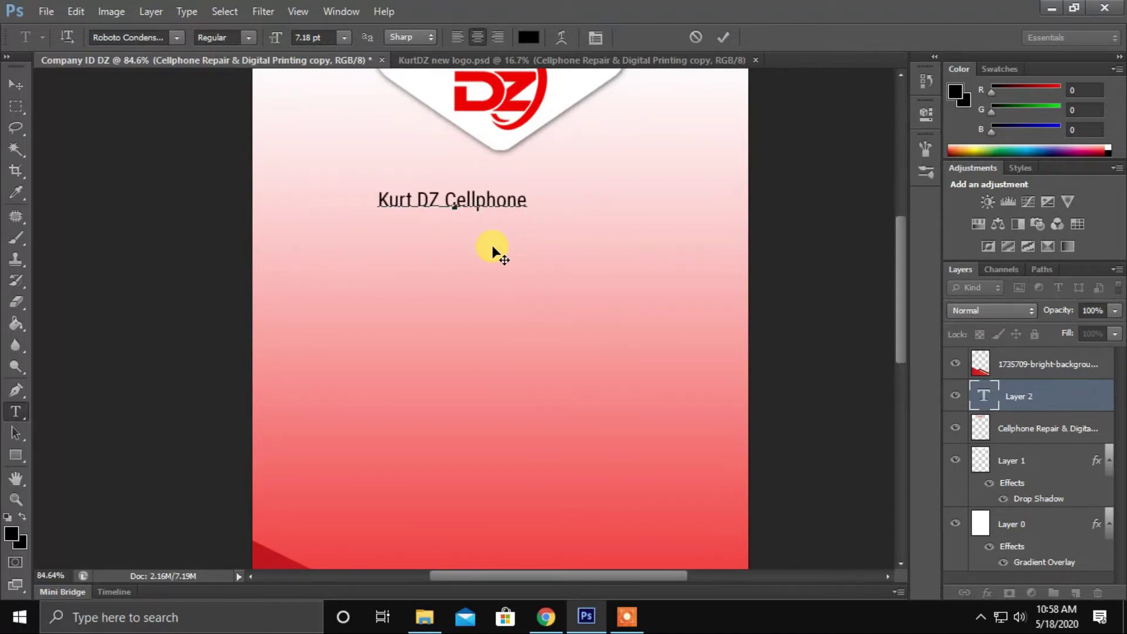
type(" Repair & Digital Printing")
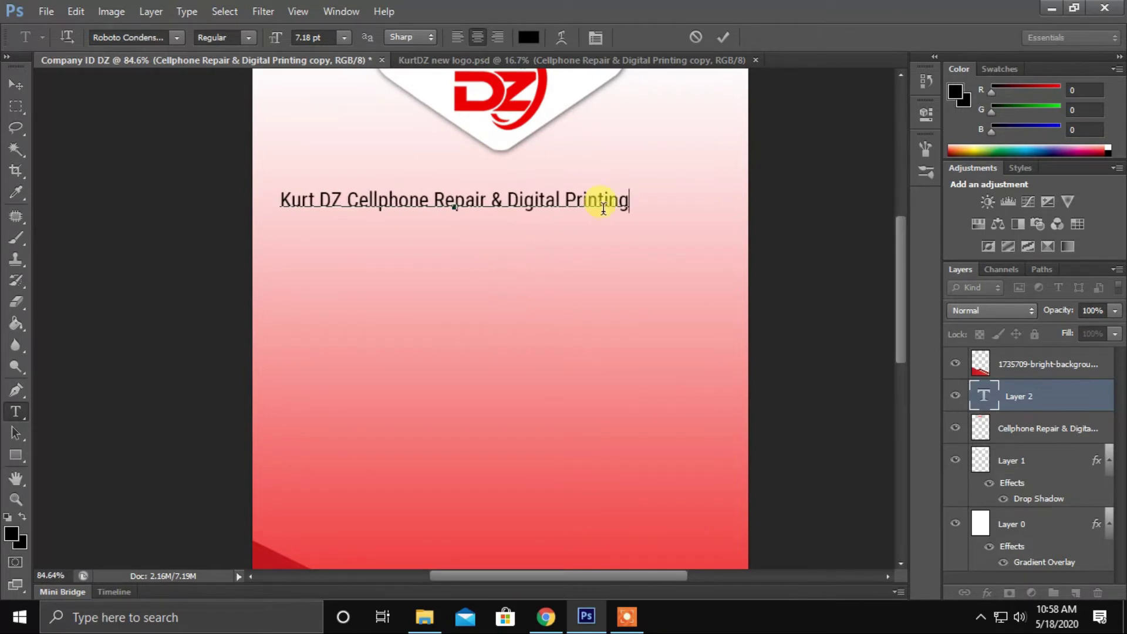
key("ctrl+a")
key("Down")
key("Down")
key("Down")
key("Down")
key("Down")
key("Down")
key("Down")
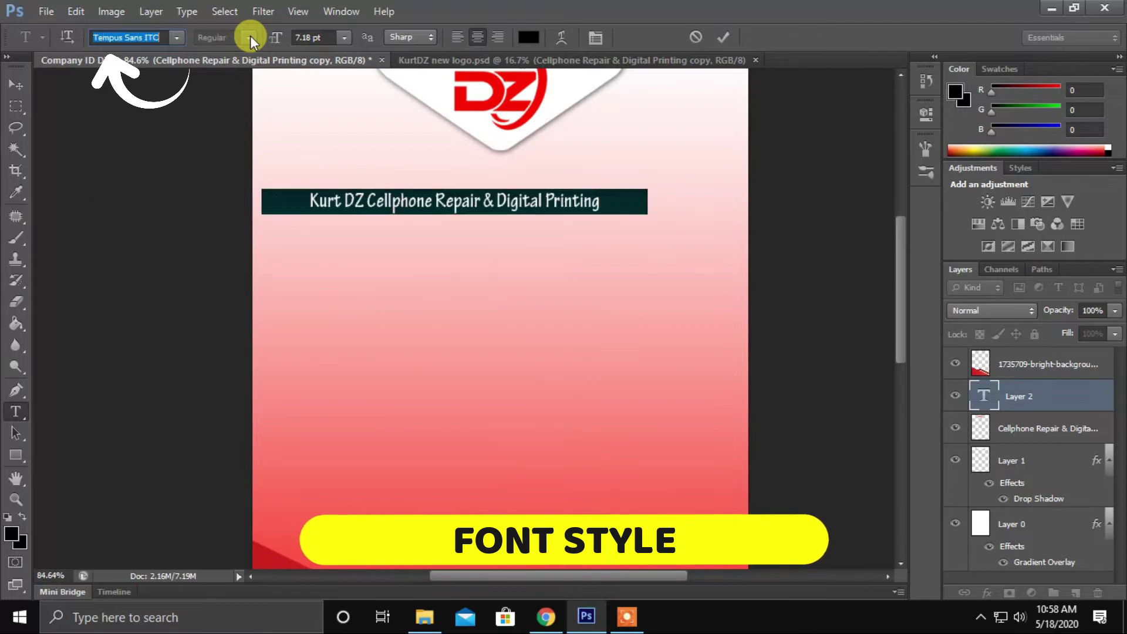
key("Down")
key("Down")
key("Down")
key("Down")
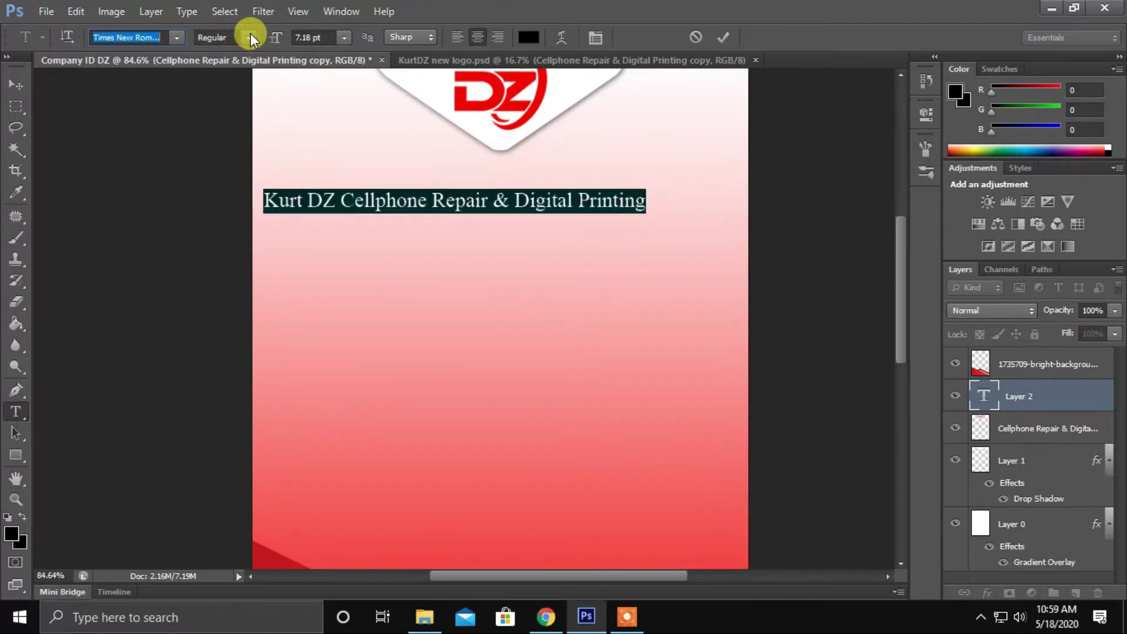
left_click(1031, 397)
type("Franklin Gothic")
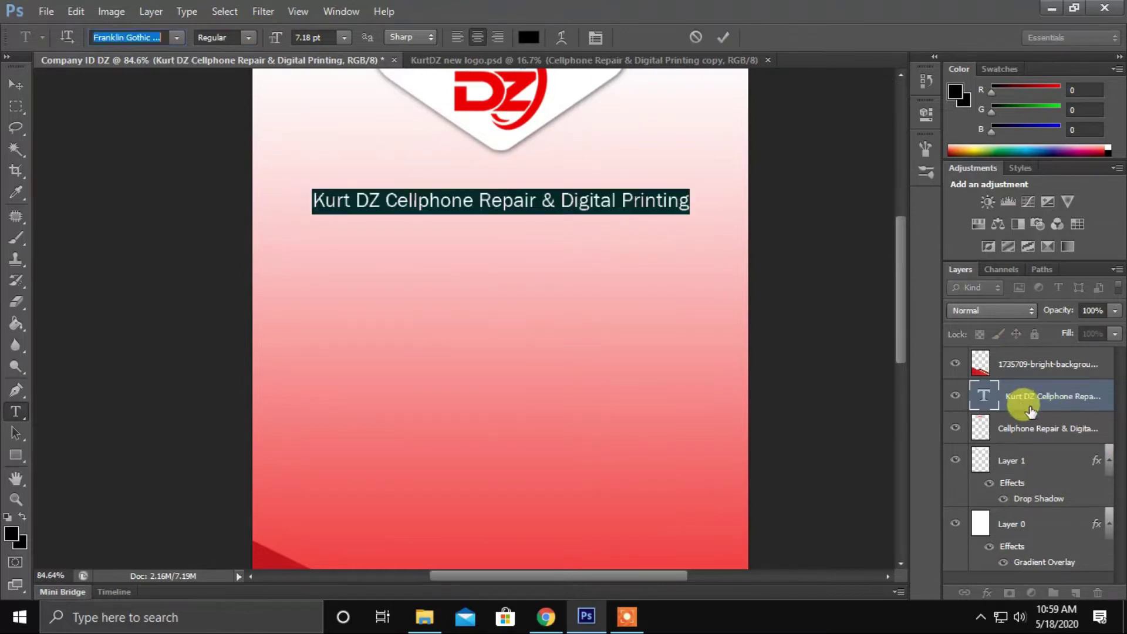
scroll(470, 168, "up", 2)
key("Return")
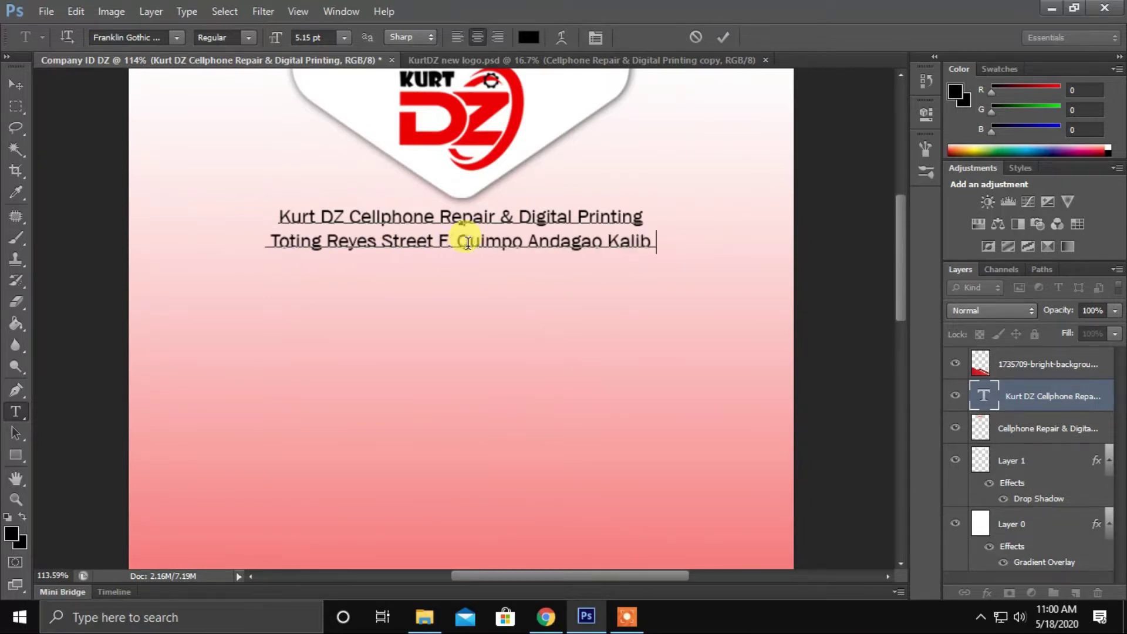
- Commit the two-line text and scale the text block slightly smaller
key("BackSpace")
key("BackSpace")
key("BackSpace")
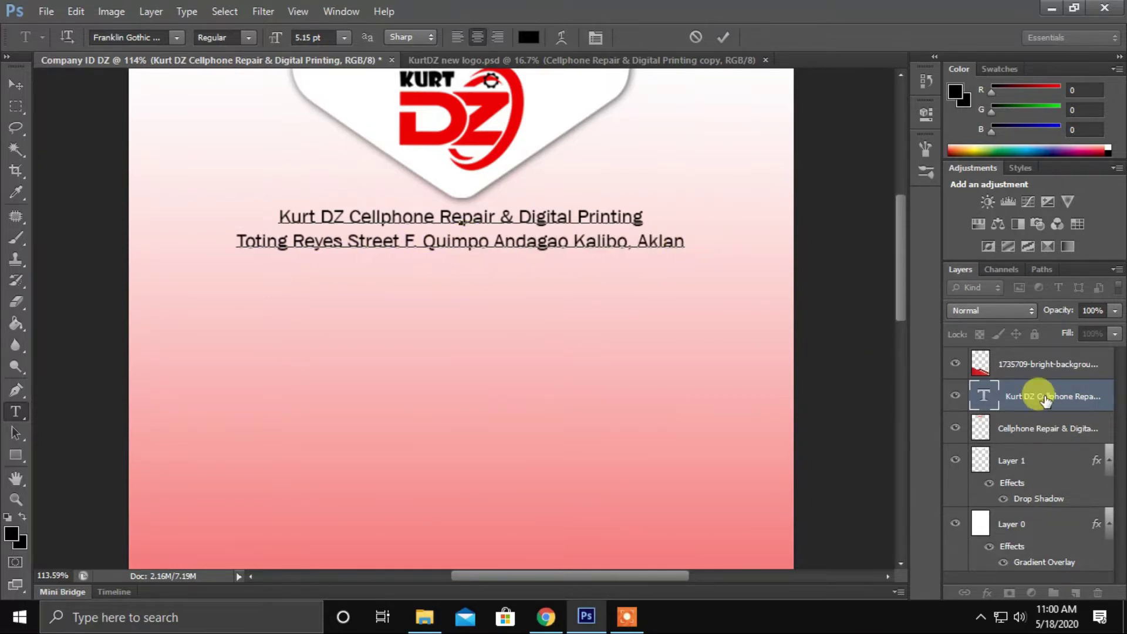
key("ctrl+Return")
key("ctrl+t")
left_click_drag(586, 206, 559, 207)
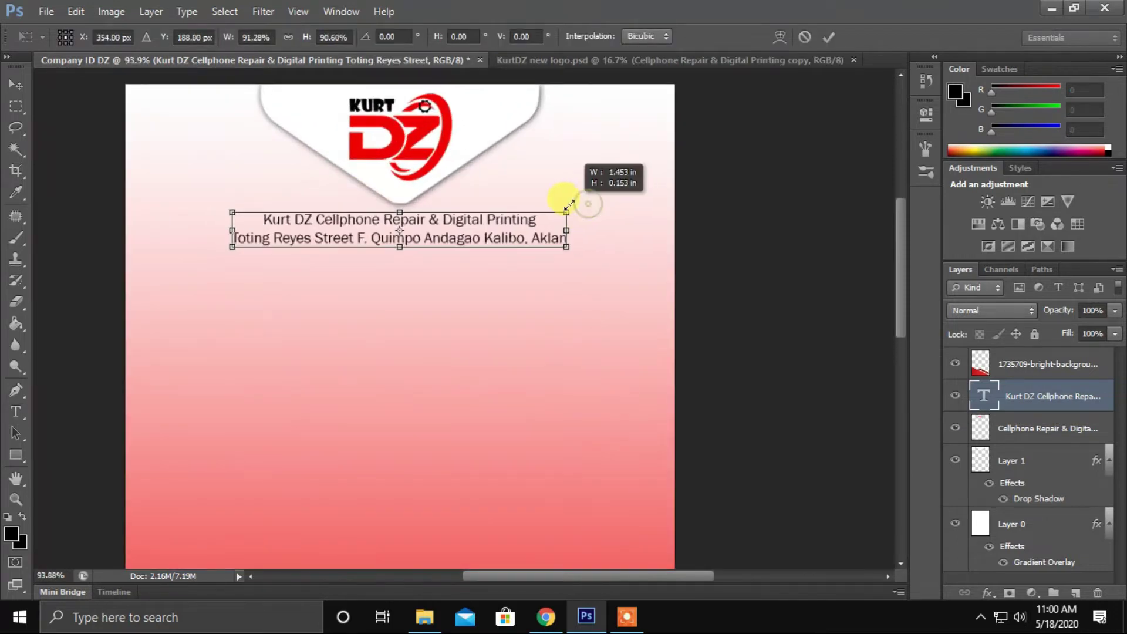
key("Return")
key("v")
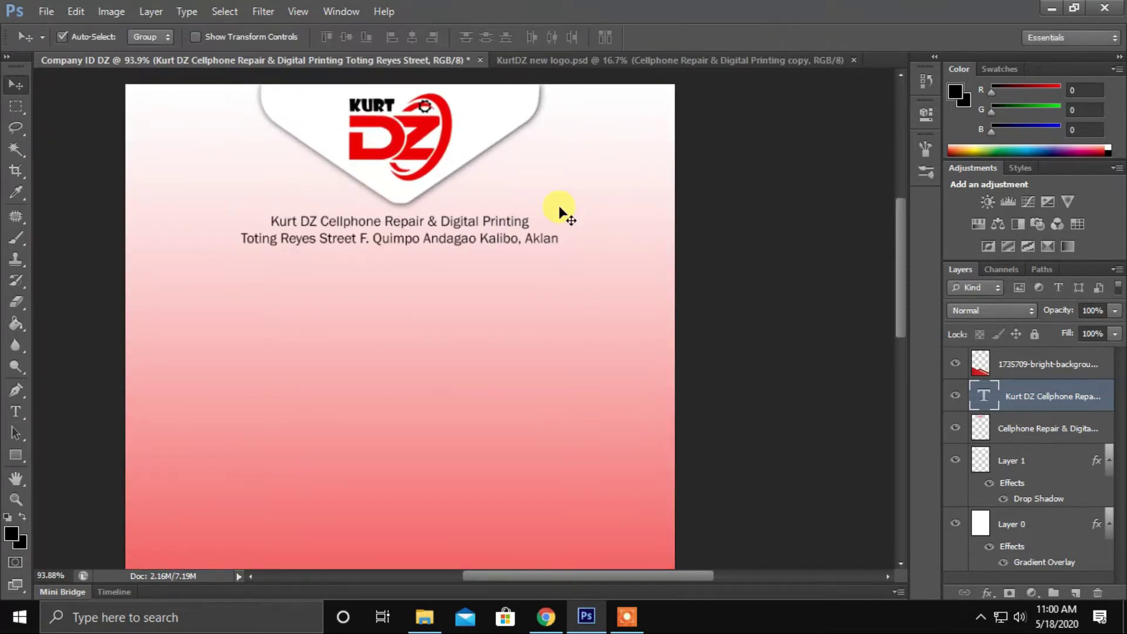
- Center the text horizontally on the canvas, undoing the vertical centering
scroll(376, 241, "up", 2)
scroll(376, 241, "up", 2)
scroll(376, 241, "down", 7)
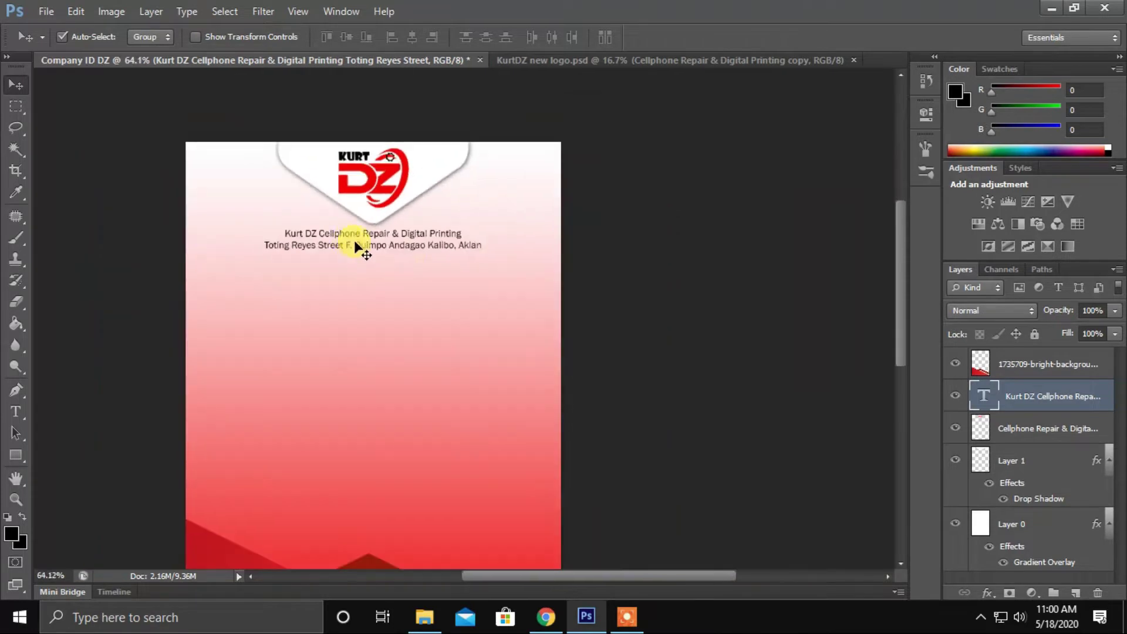
key("ctrl+a")
left_click(411, 37)
left_click(346, 35)
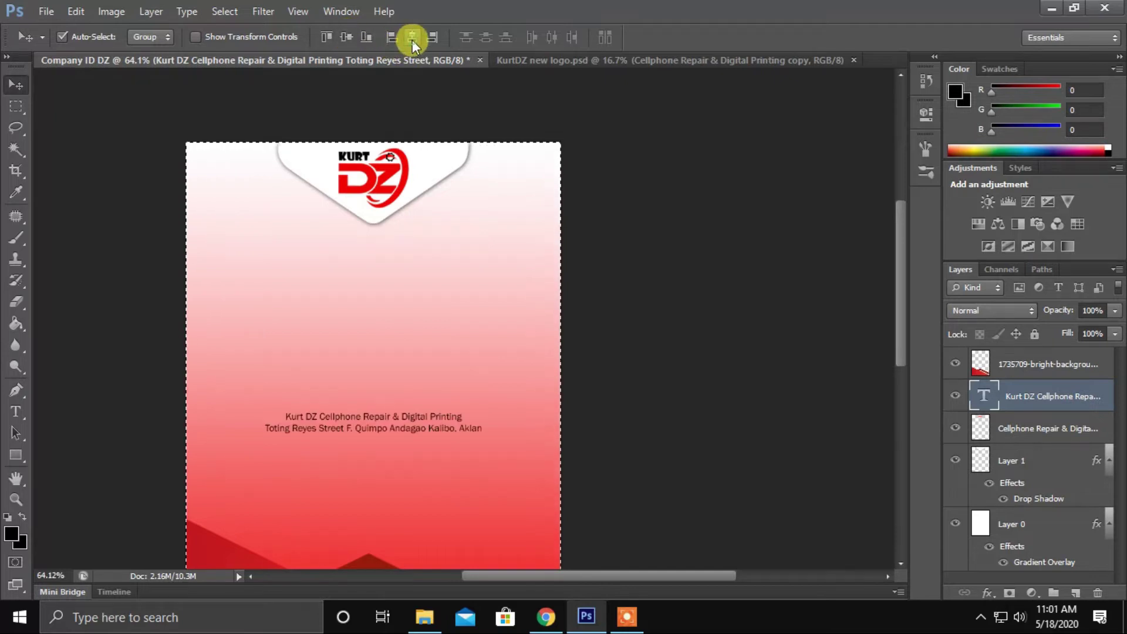
key("ctrl+z")
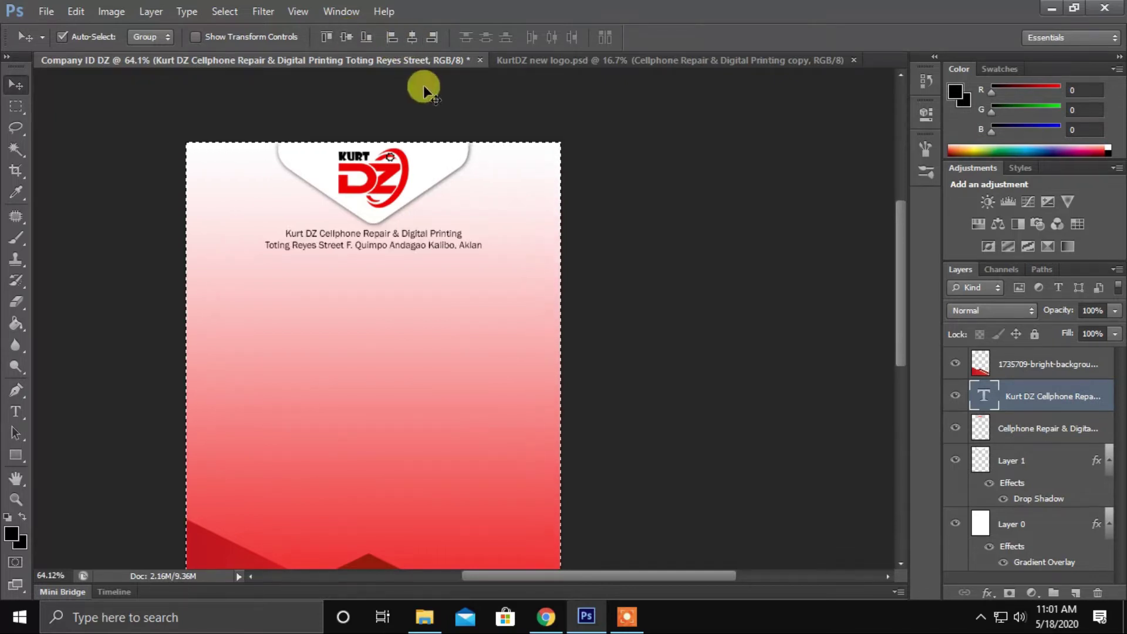
scroll(315, 202, "up", 3)
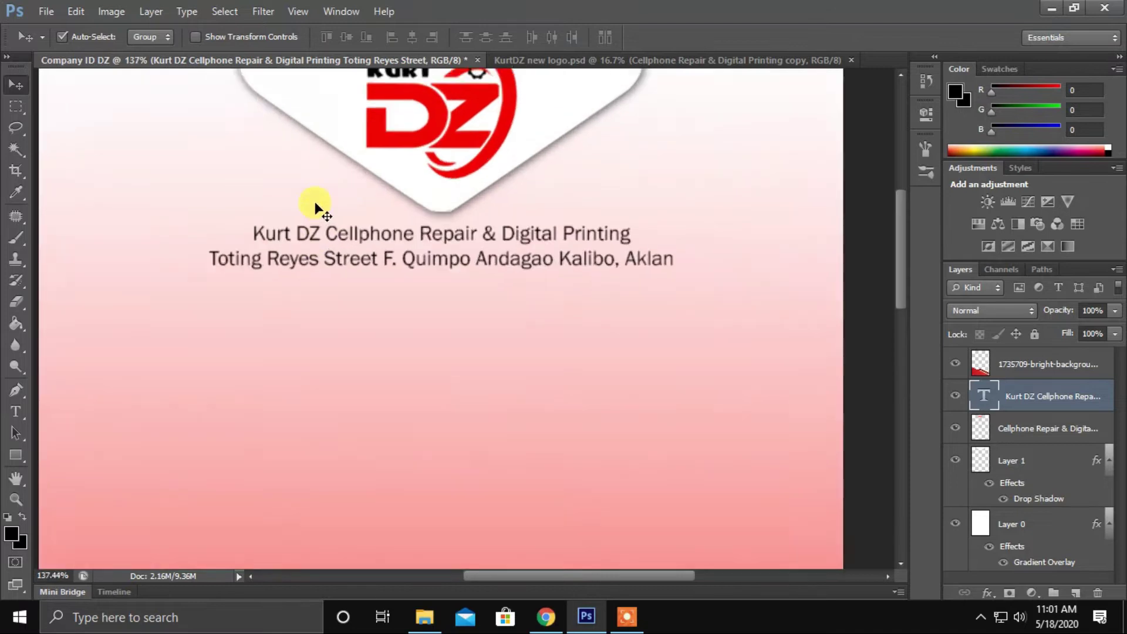
scroll(315, 202, "up", 2)
scroll(403, 260, "down", 3)
scroll(347, 251, "down", 1)
scroll(348, 251, "down", 2)
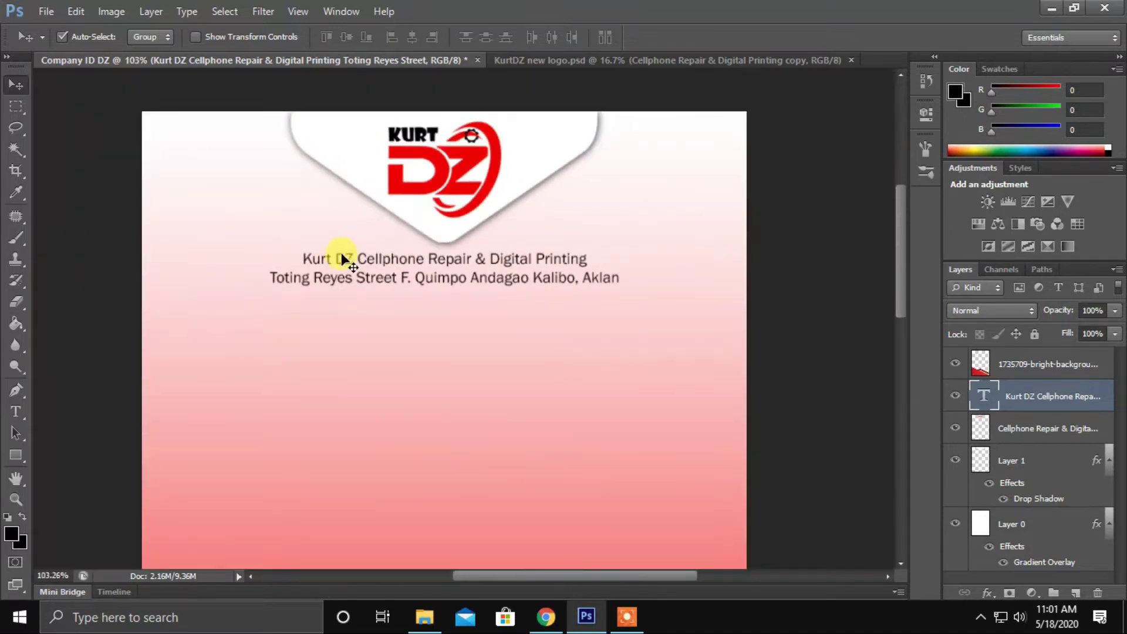
scroll(344, 257, "down", 2)
scroll(491, 203, "down", 1)
scroll(403, 197, "down", 1)
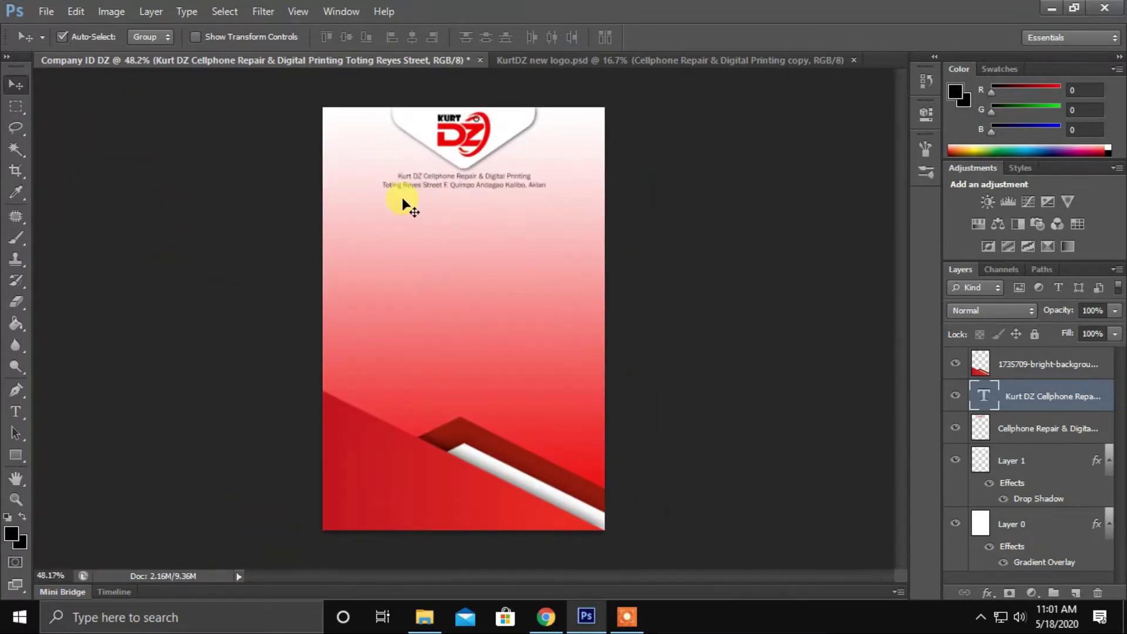
scroll(403, 261, "up", 2)
scroll(401, 255, "up", 1)
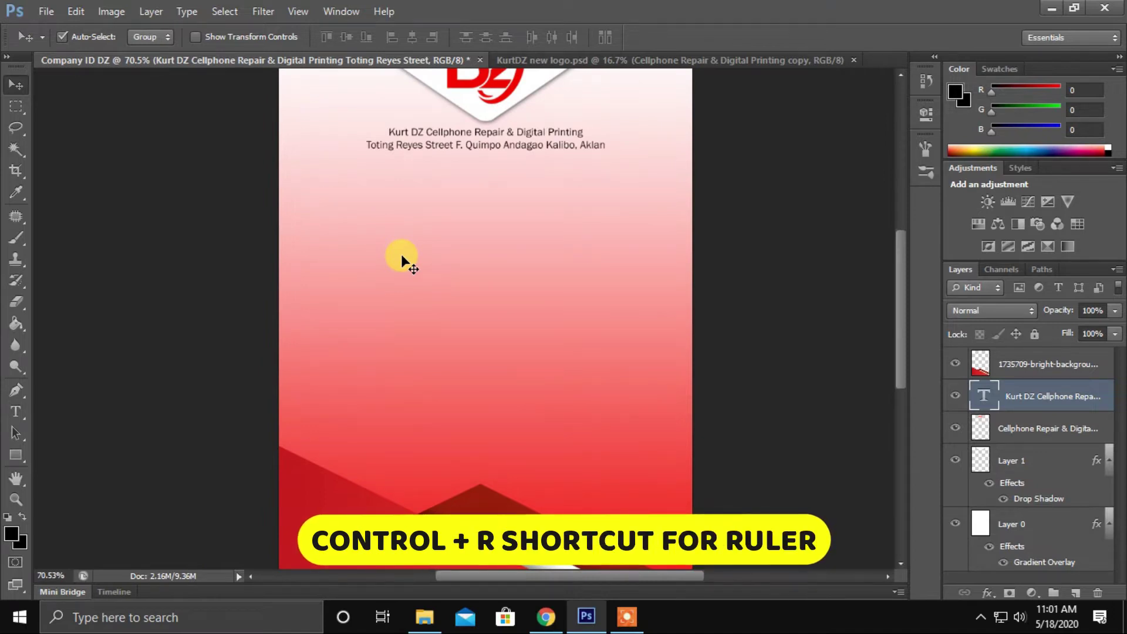
- Show rulers and place vertical and horizontal guides at about 1 inch to frame the photo area
key("ctrl+r")
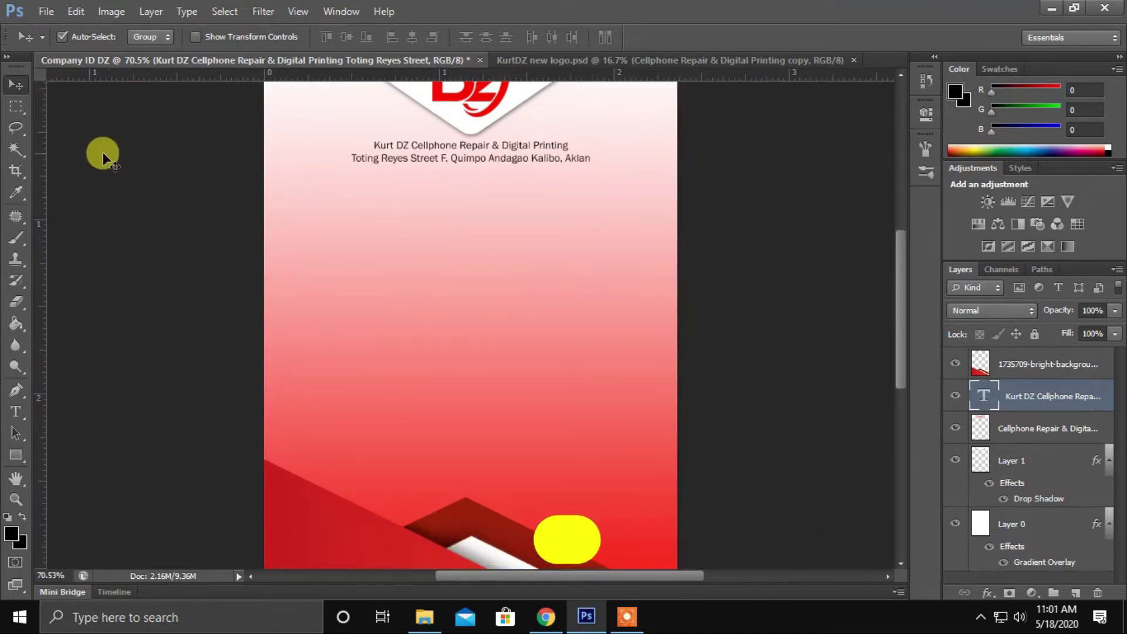
left_click_drag(42, 177, 441, 185)
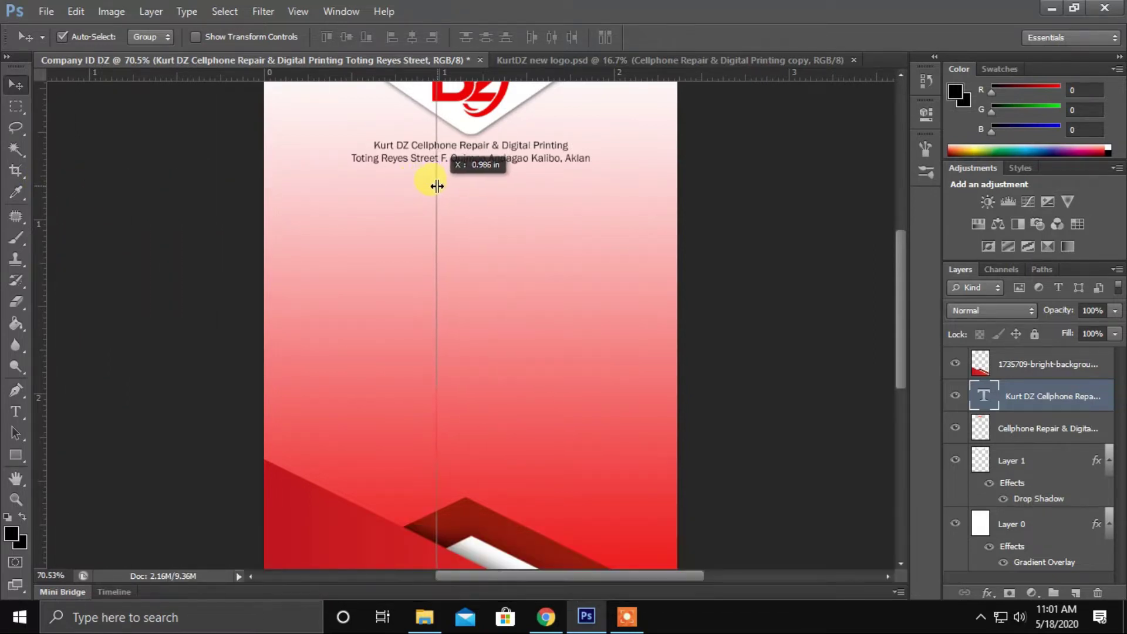
left_click_drag(440, 186, 437, 184)
left_click_drag(385, 74, 382, 221)
scroll(403, 73, "down", 3)
scroll(400, 75, "up", 4)
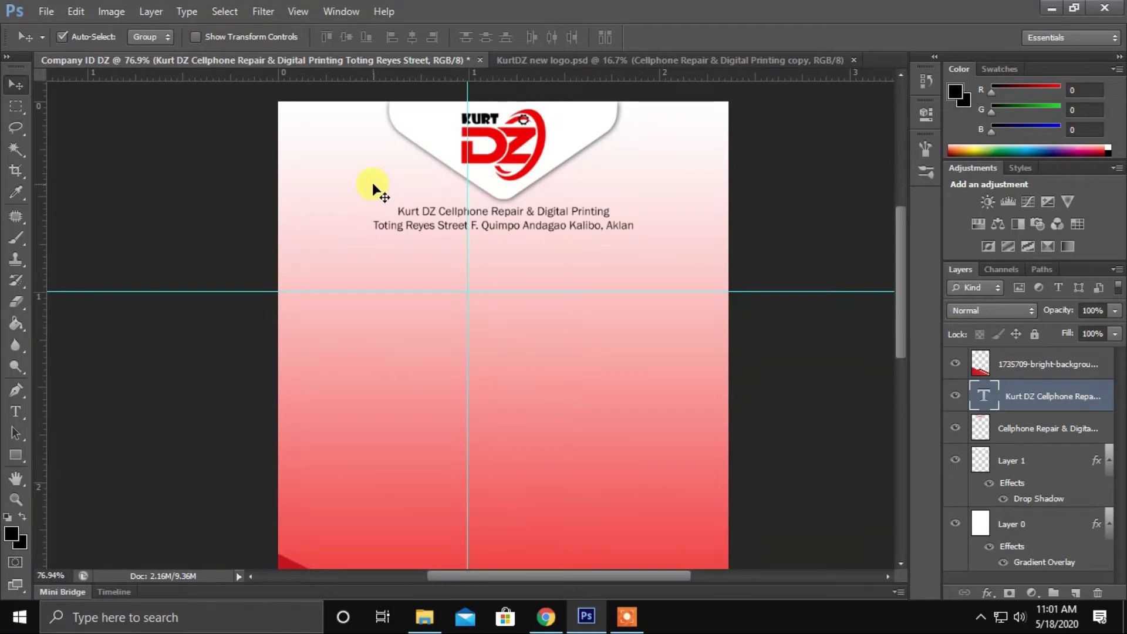
- Draw a square marquee selection and move it below the address text
key("m")
left_click_drag(288, 109, 467, 292)
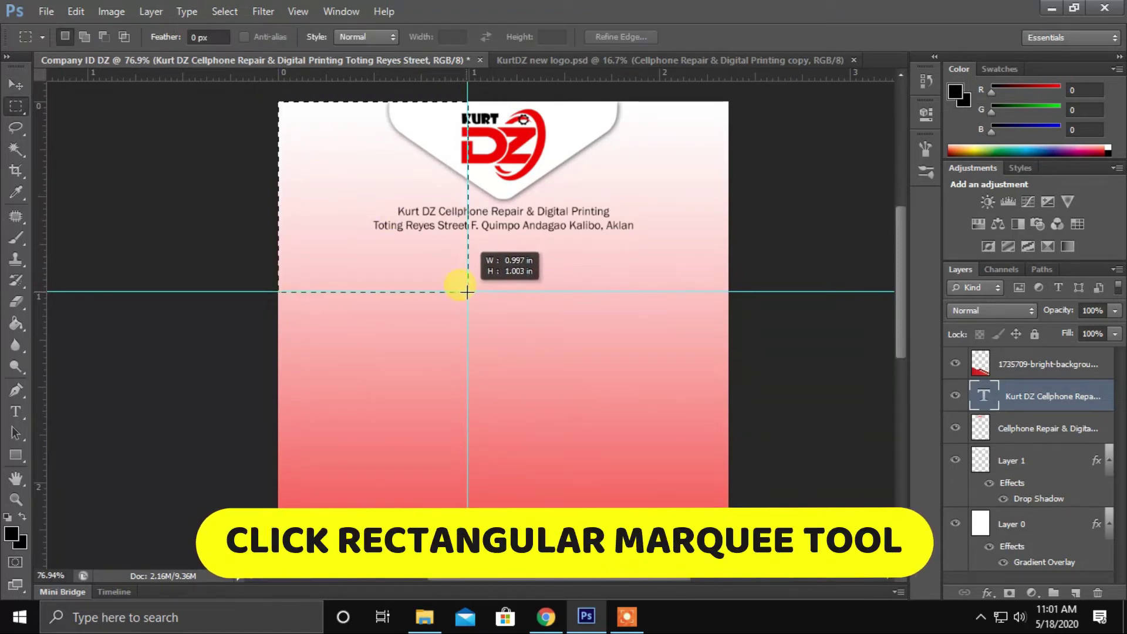
scroll(415, 235, "down", 3)
left_click_drag(366, 199, 462, 317)
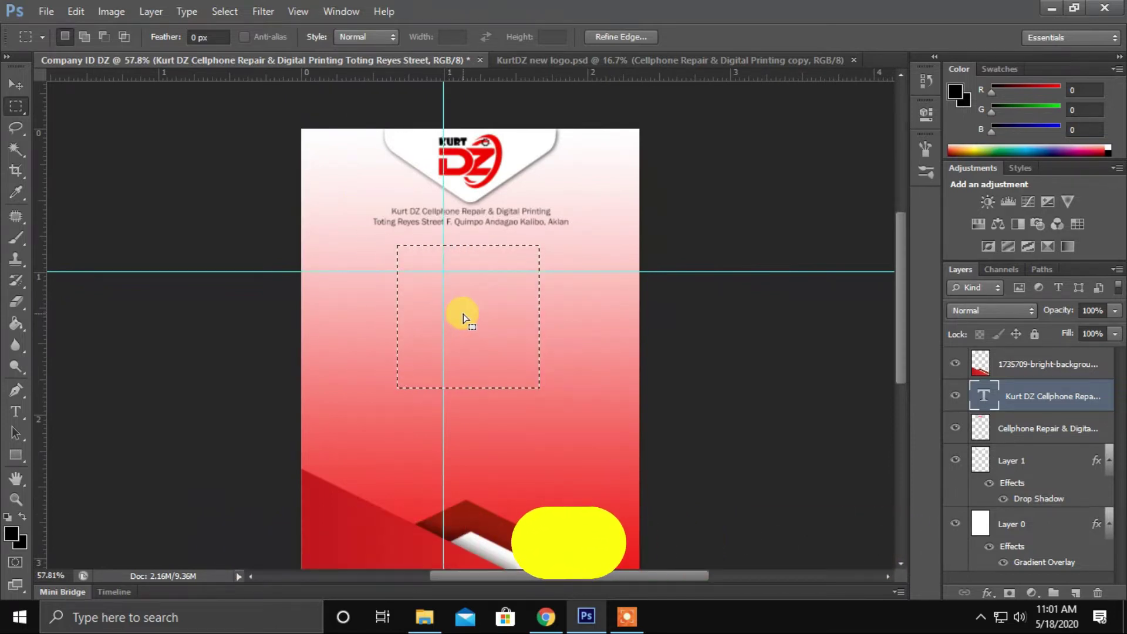
key("ctrl+d")
key("ctrl+semicolon")
key("ctrl+h")
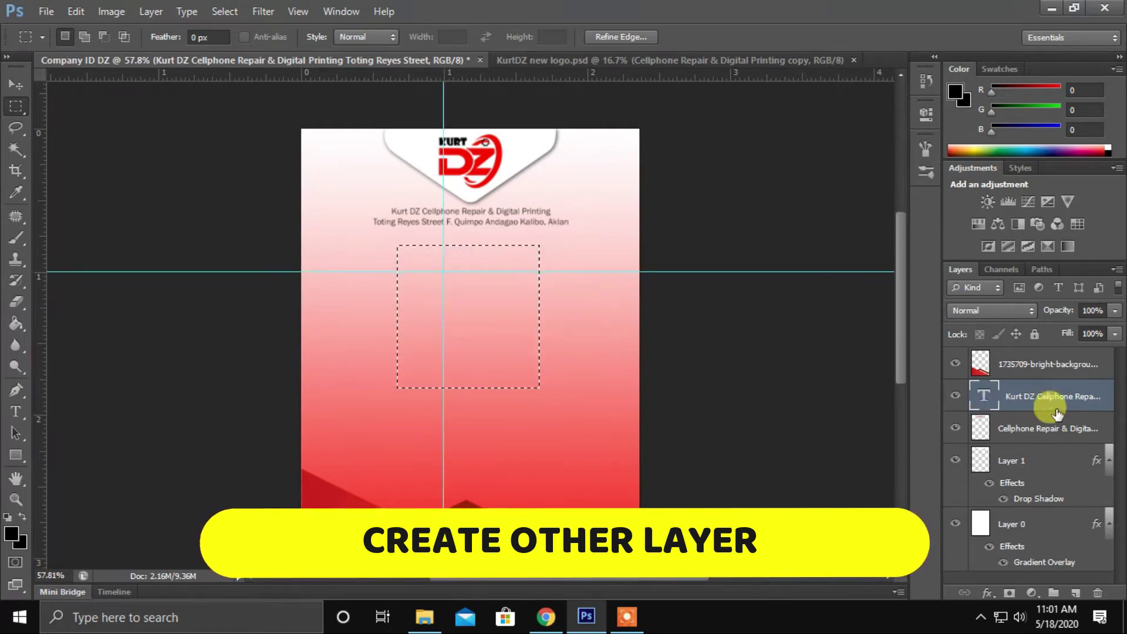
- On a new layer, stroke the square selection with a 3 px black outline
left_click(1073, 594)
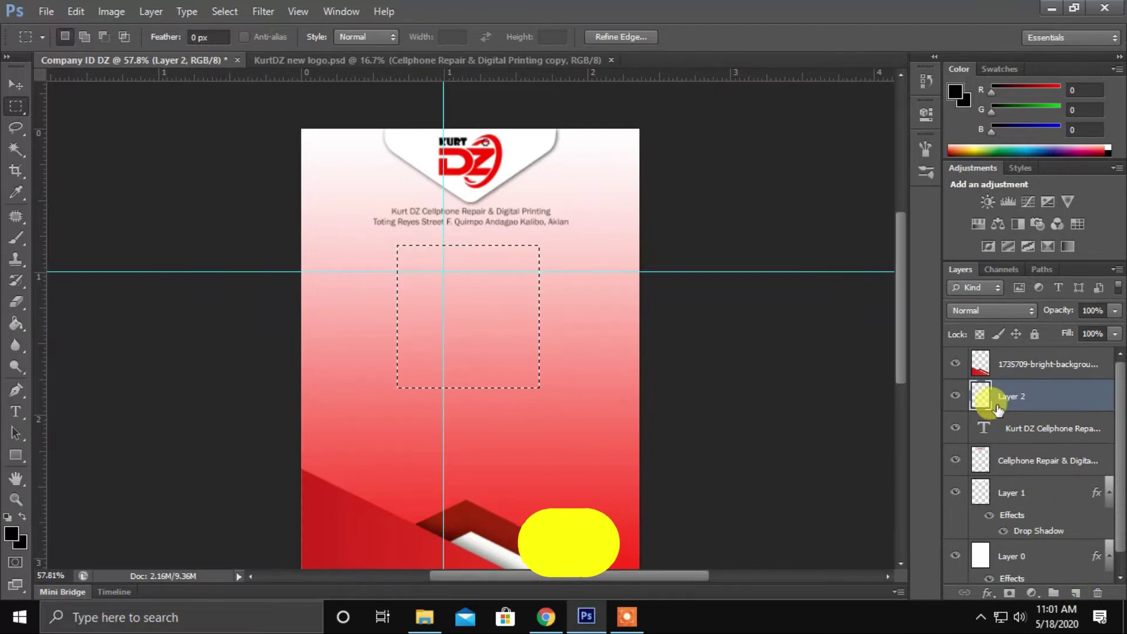
double_click(1013, 394)
right_click(490, 297)
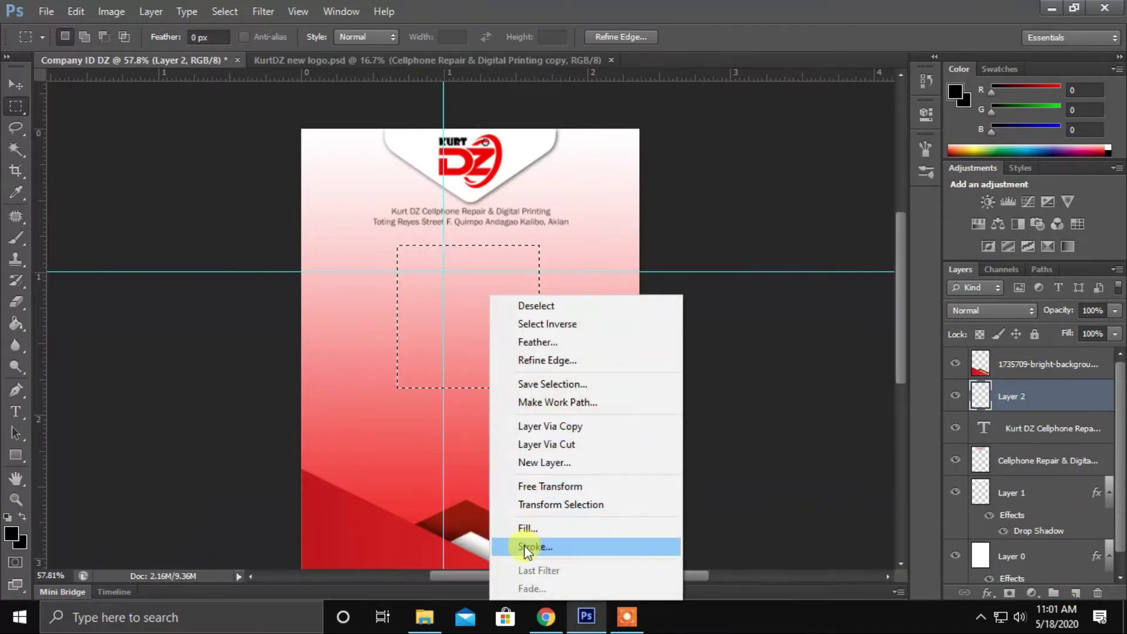
left_click(537, 545)
key("Up")
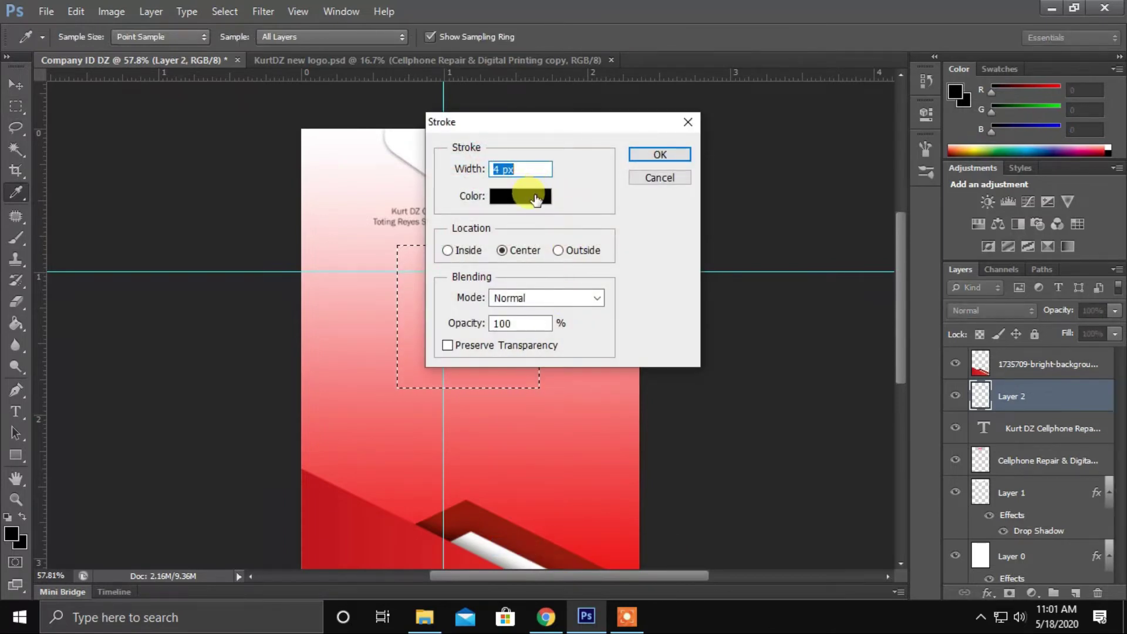
key("Down")
left_click(646, 156)
- Deselect and hide the guides, leaving the thin black photo frame
key("m")
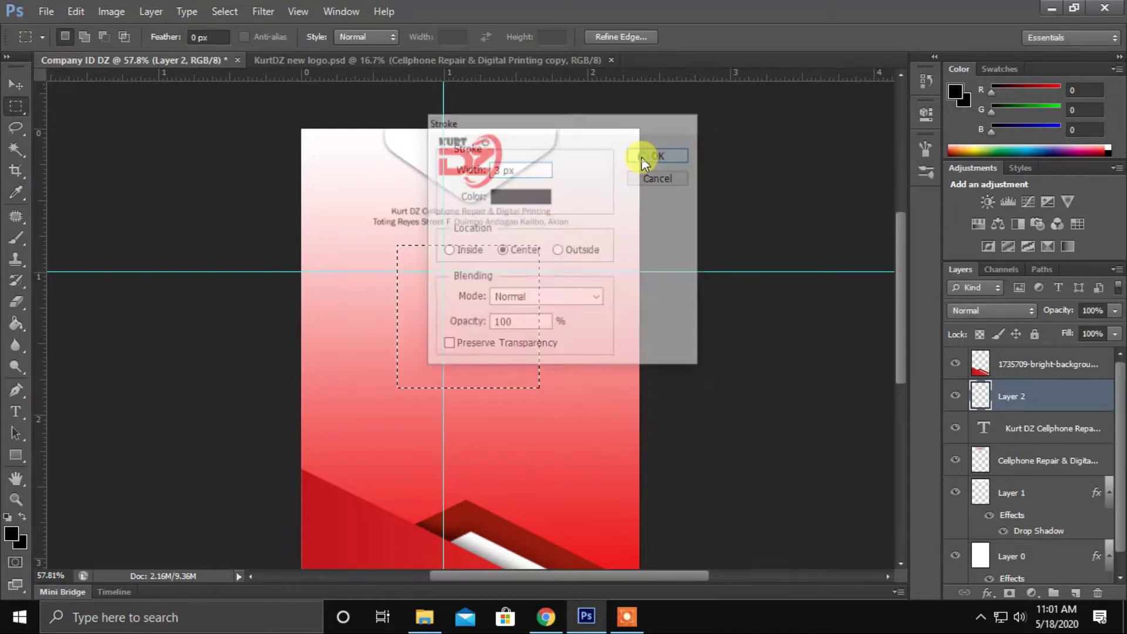
left_click(483, 271)
key("ctrl+semicolon")
scroll(428, 290, "up", 3)
scroll(414, 338, "down", 4)
- Type the cardholder's name below the photo frame and set it in bold Bell MT
key("v")
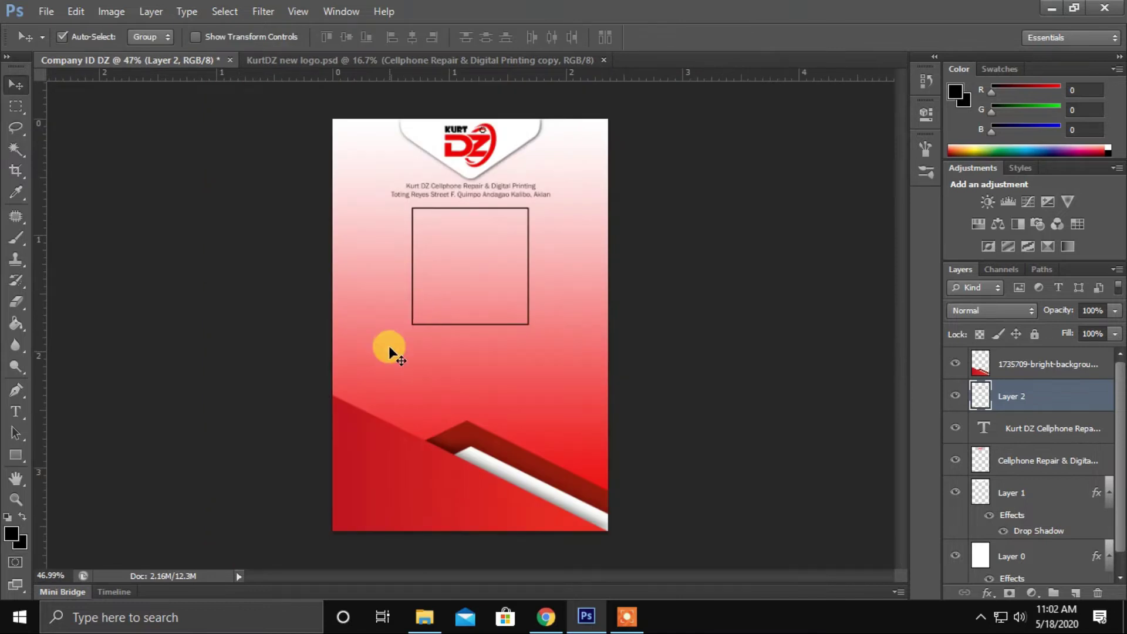
key("t")
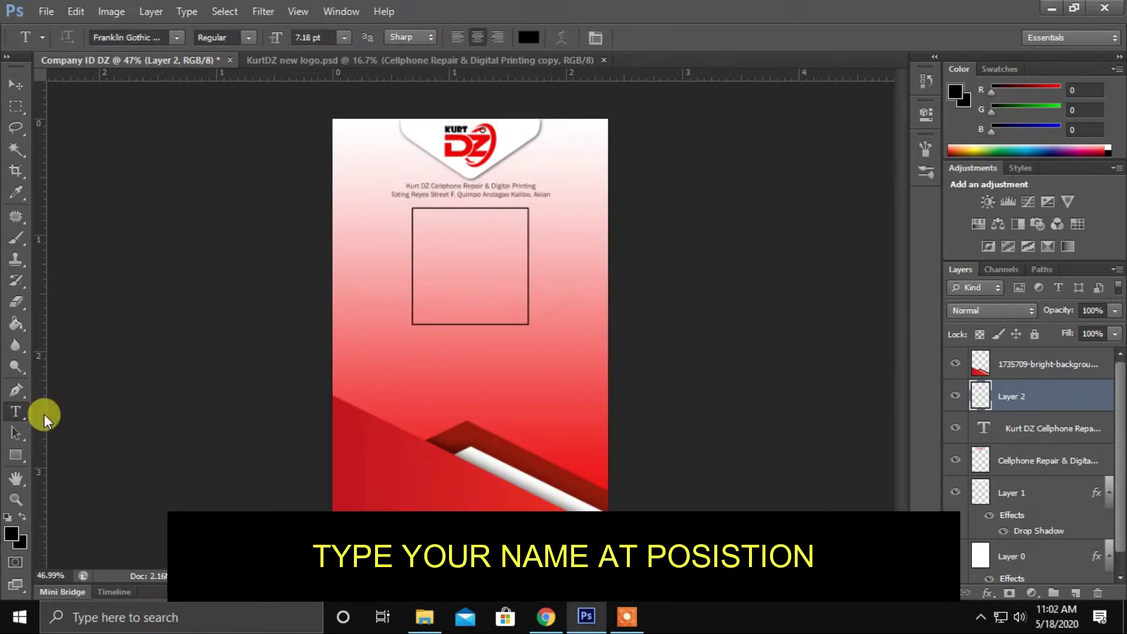
left_click(453, 365)
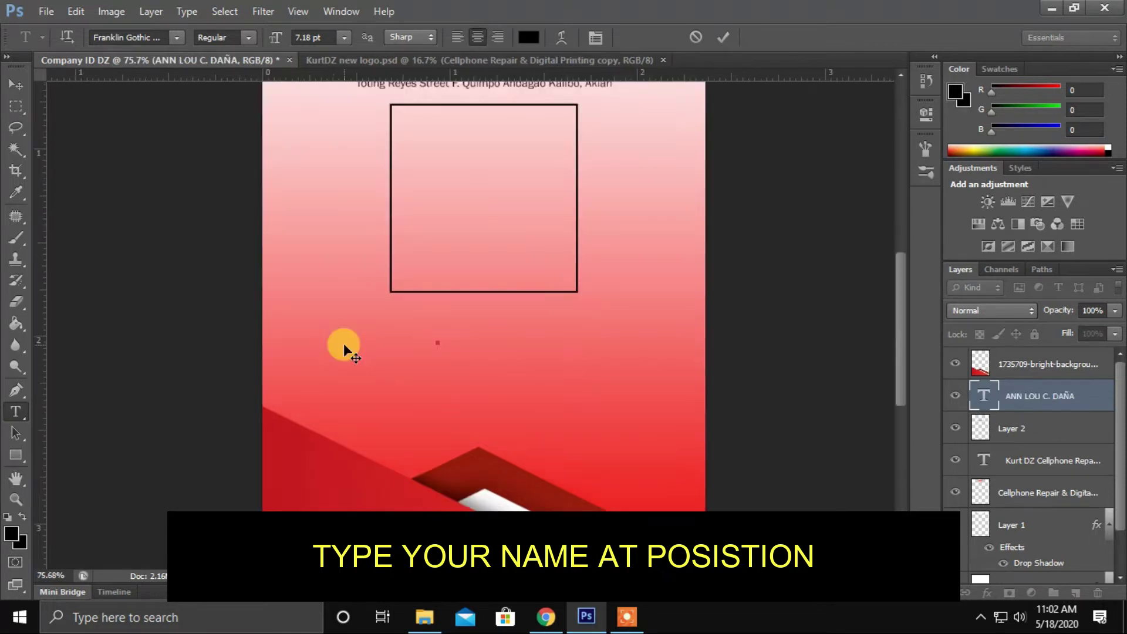
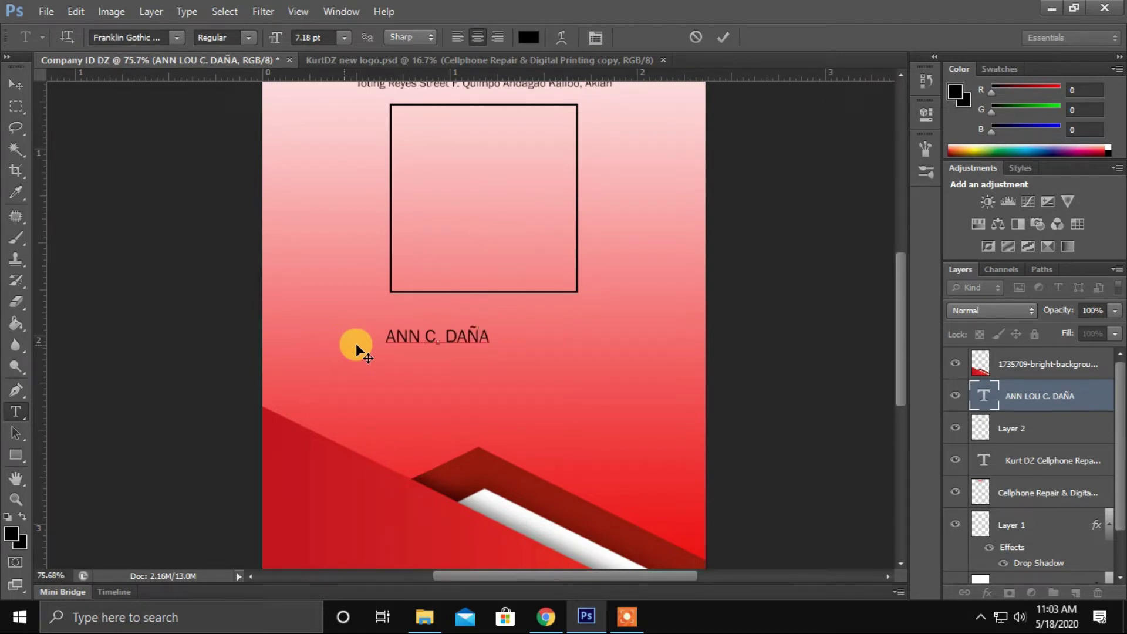
left_click(1054, 399)
left_click_drag(487, 329, 282, 284)
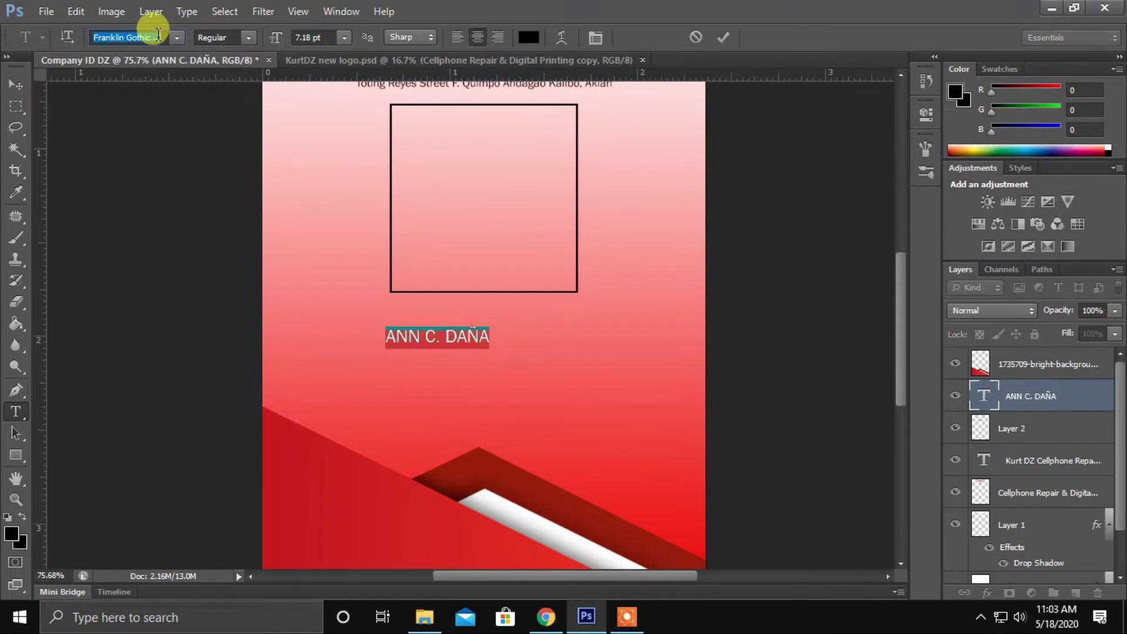
type("Impact")
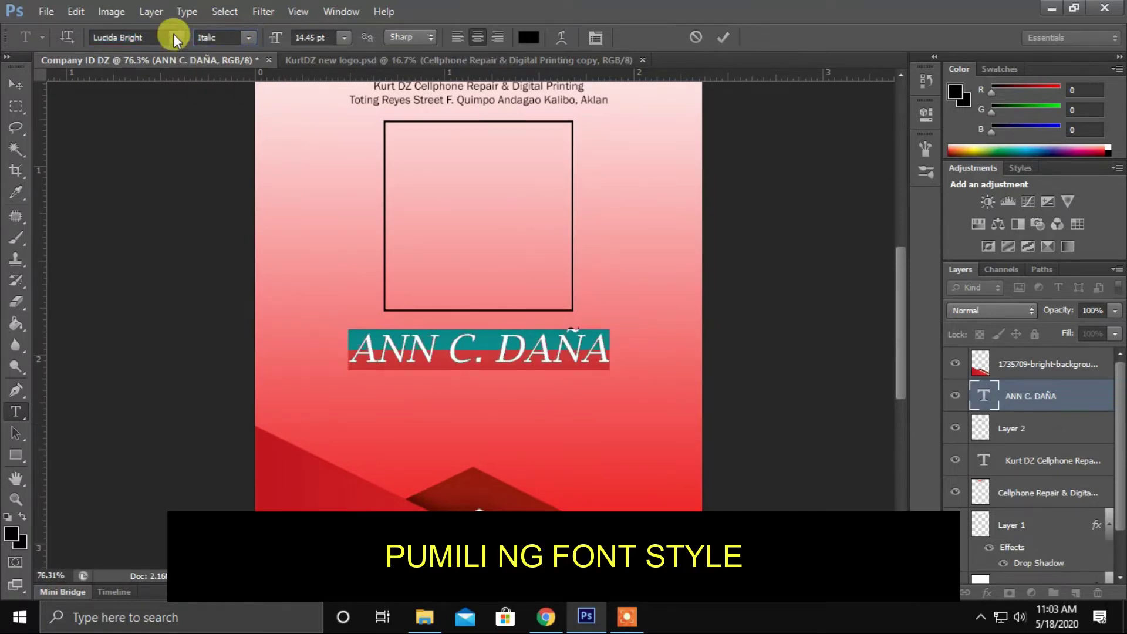
left_click(175, 37)
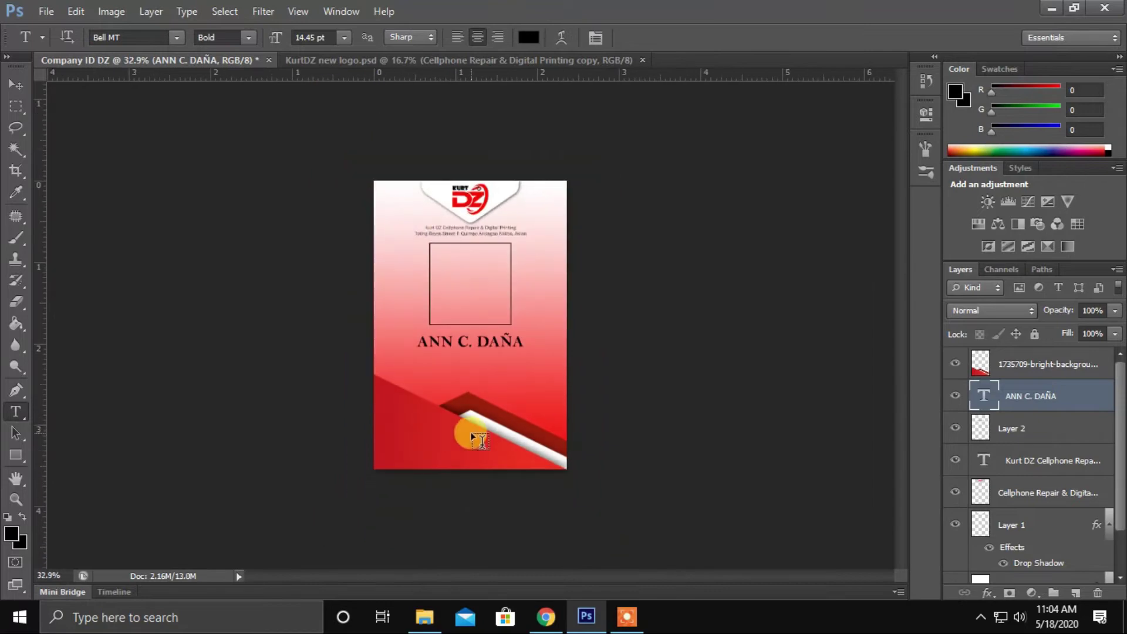
- Search Google in the web browser for barcode png images
left_click(546, 617)
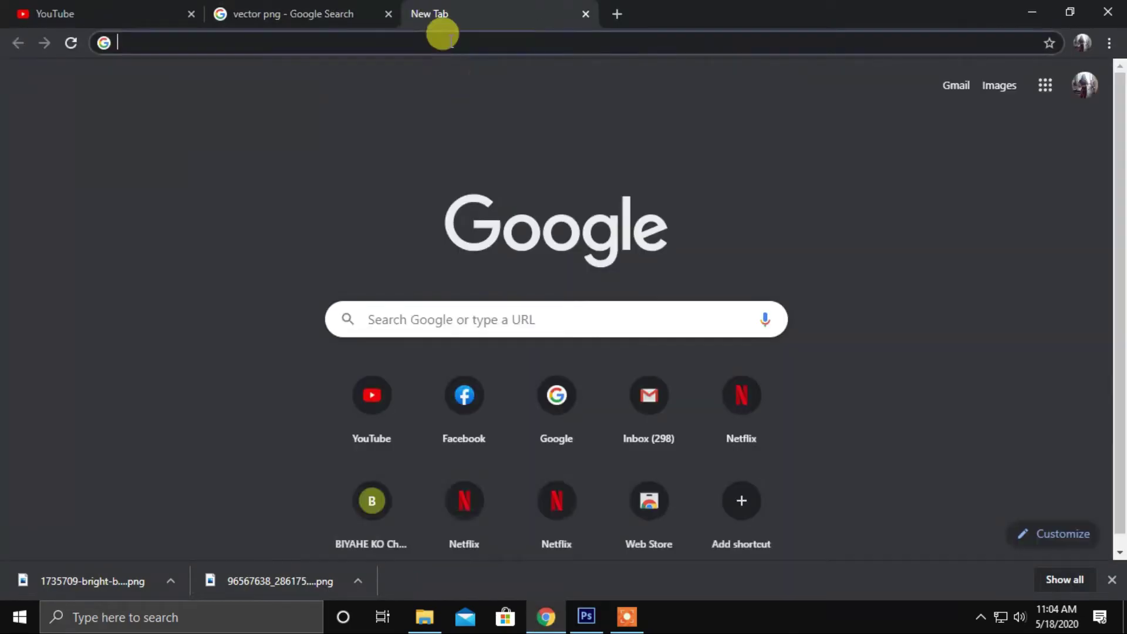
type("google.com")
key("Return")
left_click(465, 302)
type("bar")
left_click(409, 338)
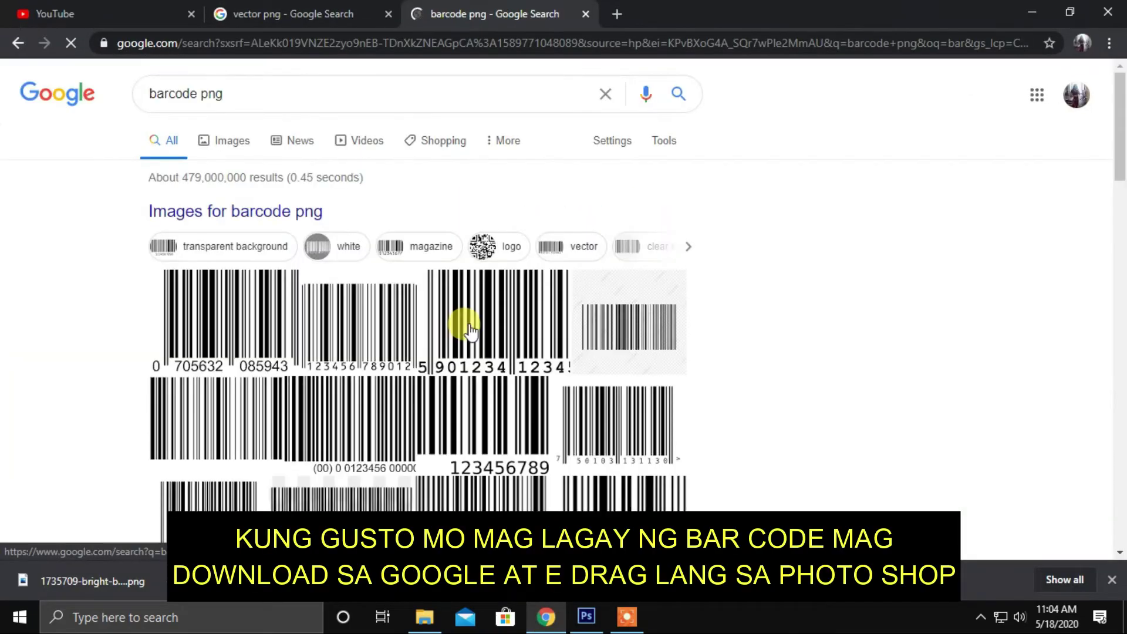
- Preview one barcode image and save it to the computer
scroll(704, 309, "down", 3)
left_click(704, 309)
right_click(748, 176)
left_click(802, 326)
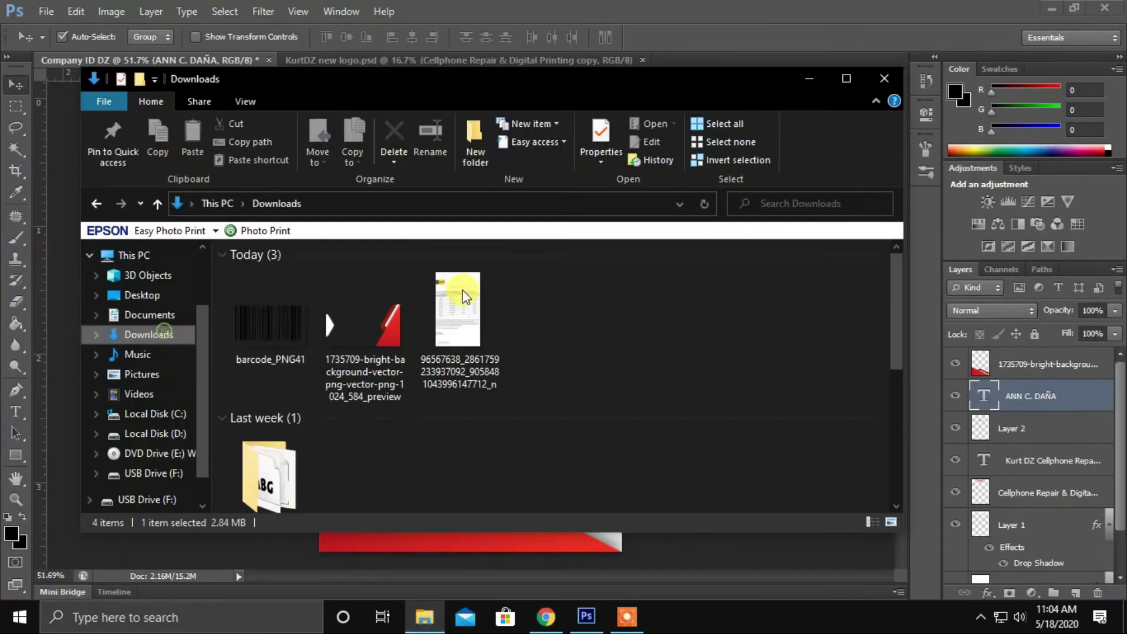
- Place barcode_PNG41 on the card, shrink it, and position it in the lower-left corner
left_click_drag(287, 320, 438, 548)
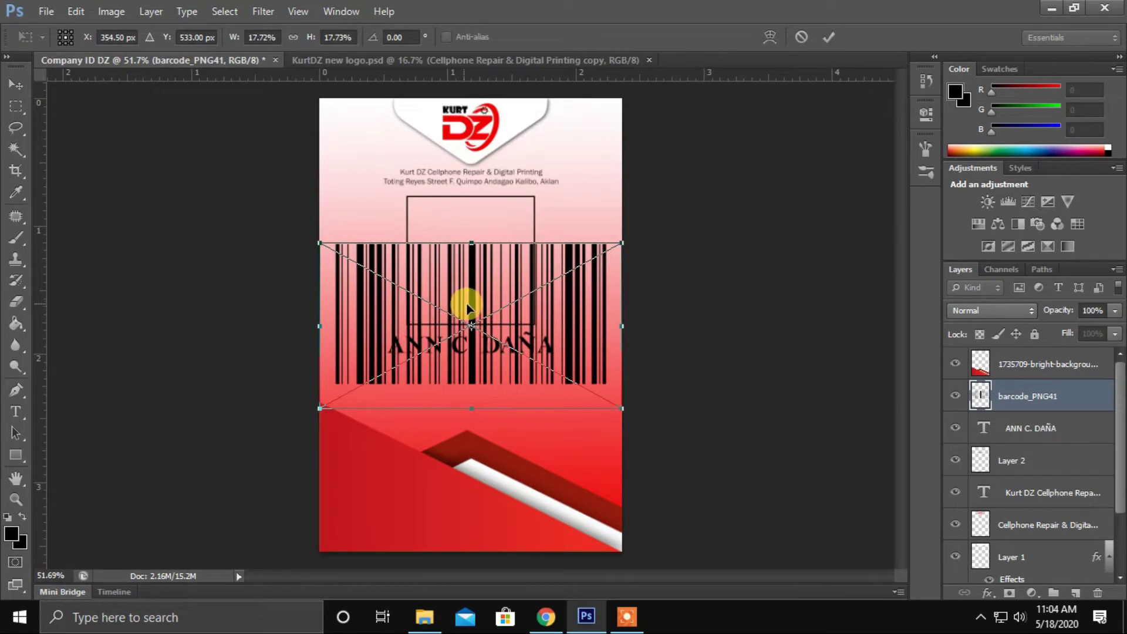
left_click_drag(622, 243, 523, 288)
left_click_drag(505, 329, 508, 399)
key("Return")
scroll(508, 396, "up", 2)
scroll(508, 396, "down", 2)
key("ctrl+bracketright")
scroll(439, 380, "up", 3)
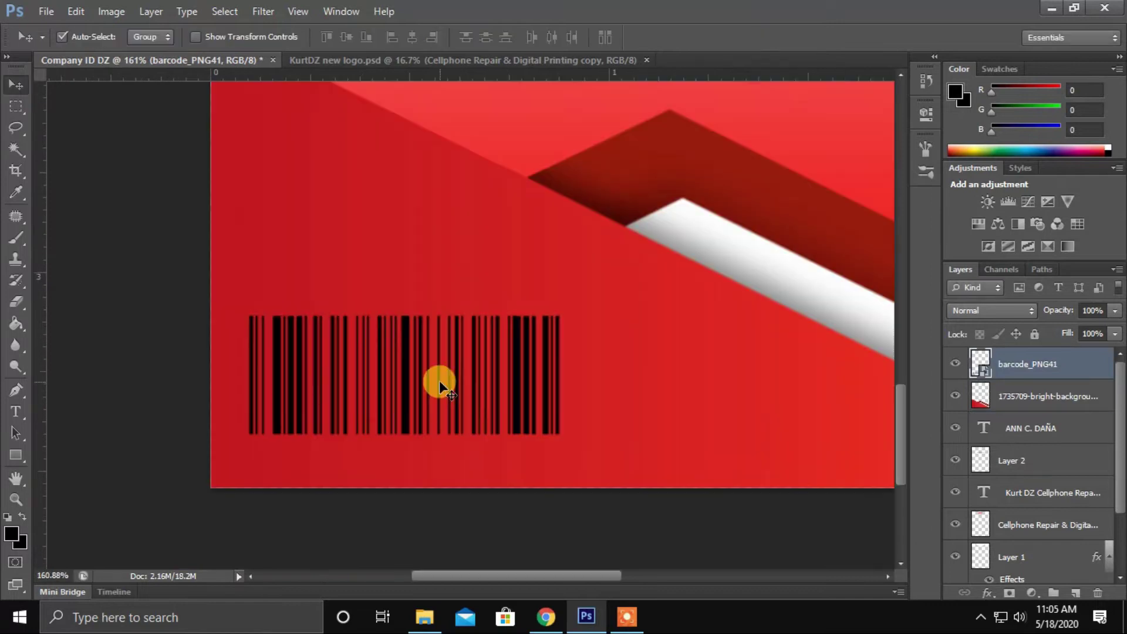
scroll(431, 379, "down", 3)
scroll(263, 393, "down", 2)
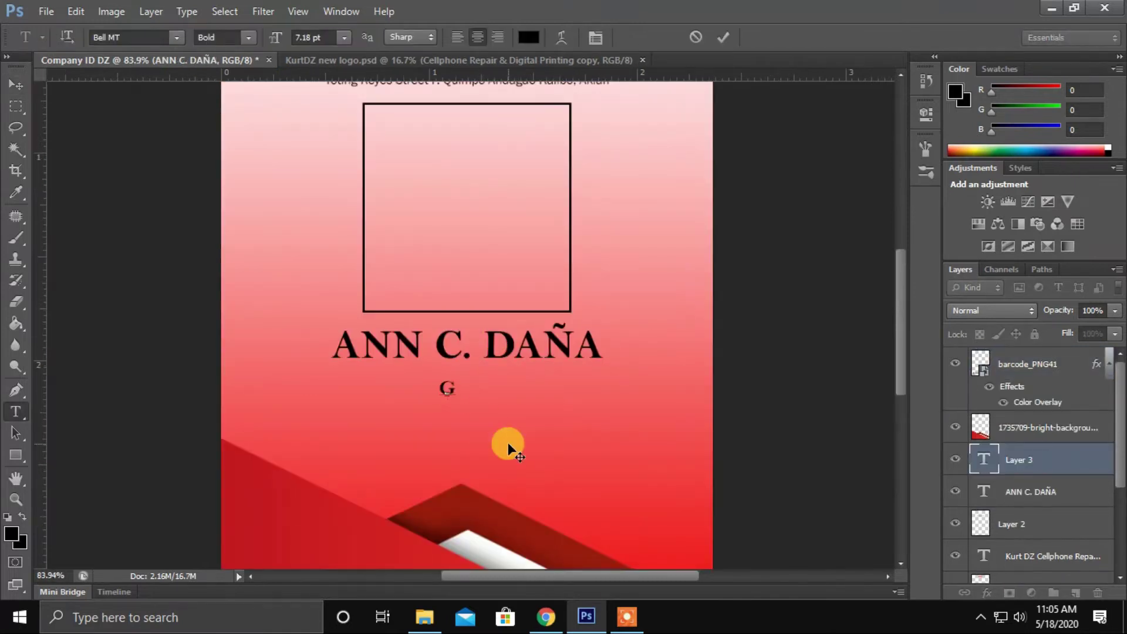
- Complete the subtitle lines 'Proprietor / Graphic Artist' and 'Posistion' under the name
key("BackSpace")
type("ietor")
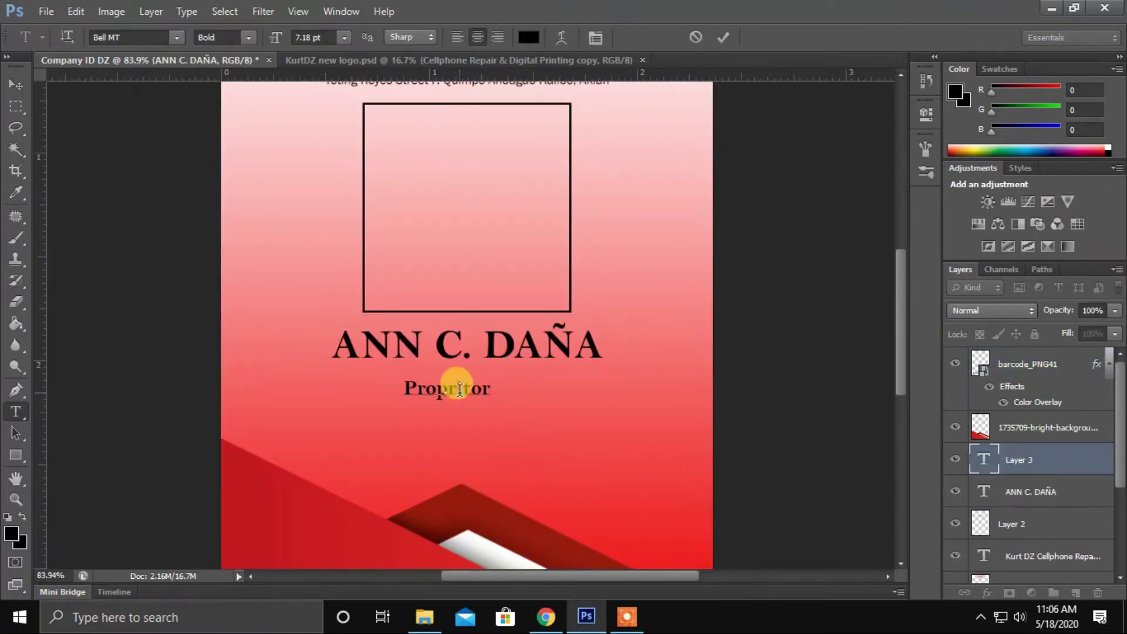
type(" / Graphic A")
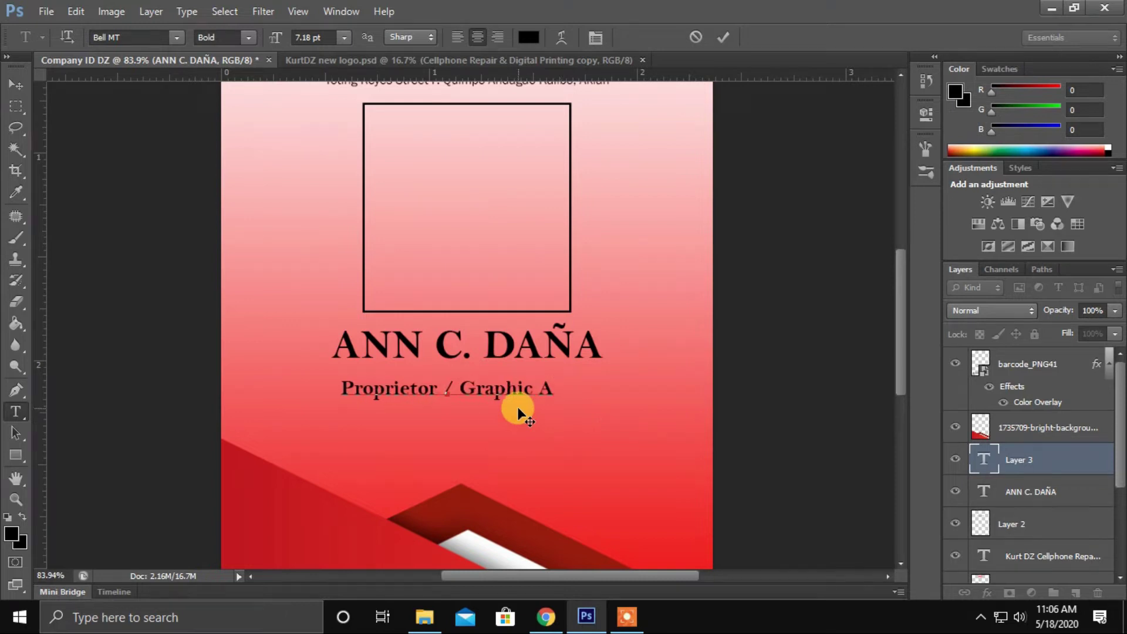
type("rtist ")
type("Posistion")
key("ctrl+Return")
key("v")
key("ctrl+a")
left_click(413, 37)
key("ctrl+z")
key("t")
- Underline the Posistion line and move the job title lines up under the name
left_click(453, 445)
left_click(1019, 461)
key("ctrl+t")
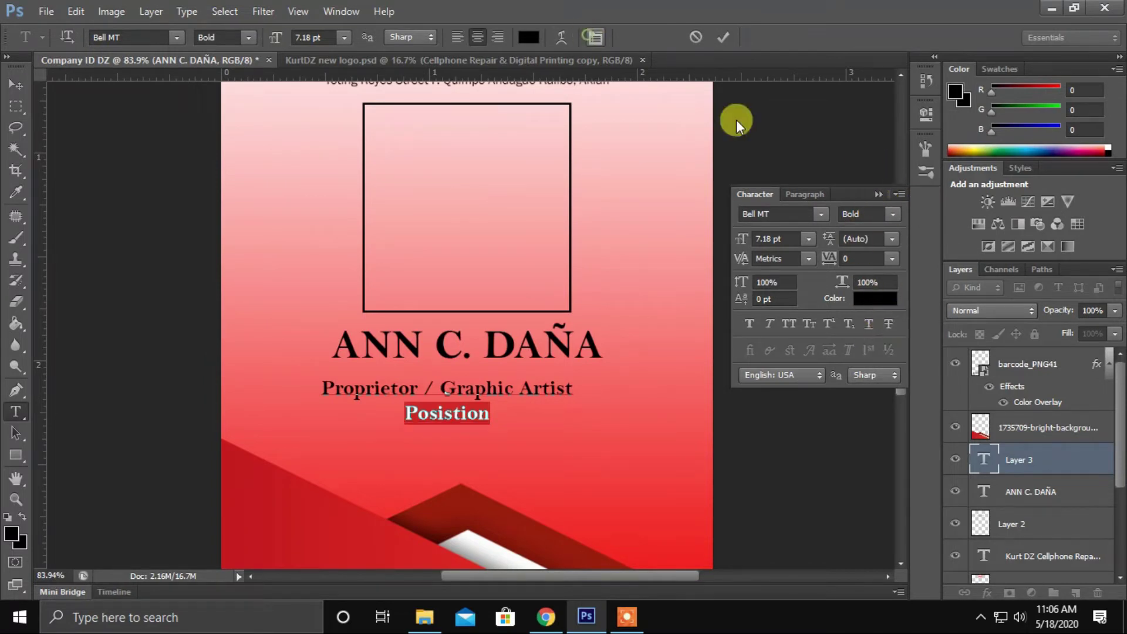
key("ctrl+t")
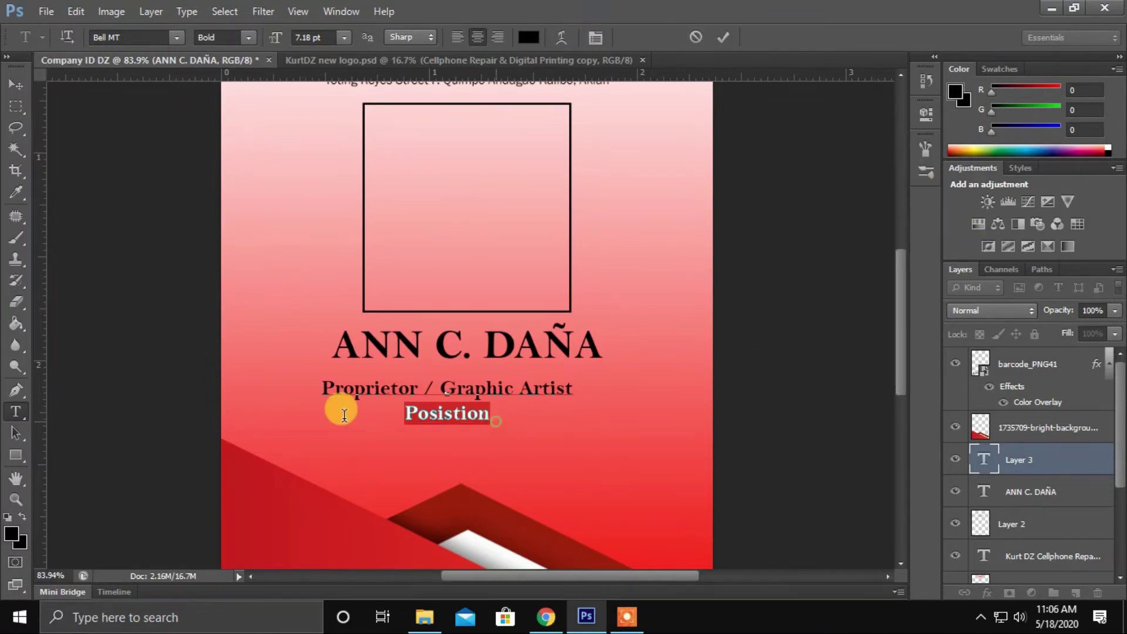
key("ctrl+Return")
key("v")
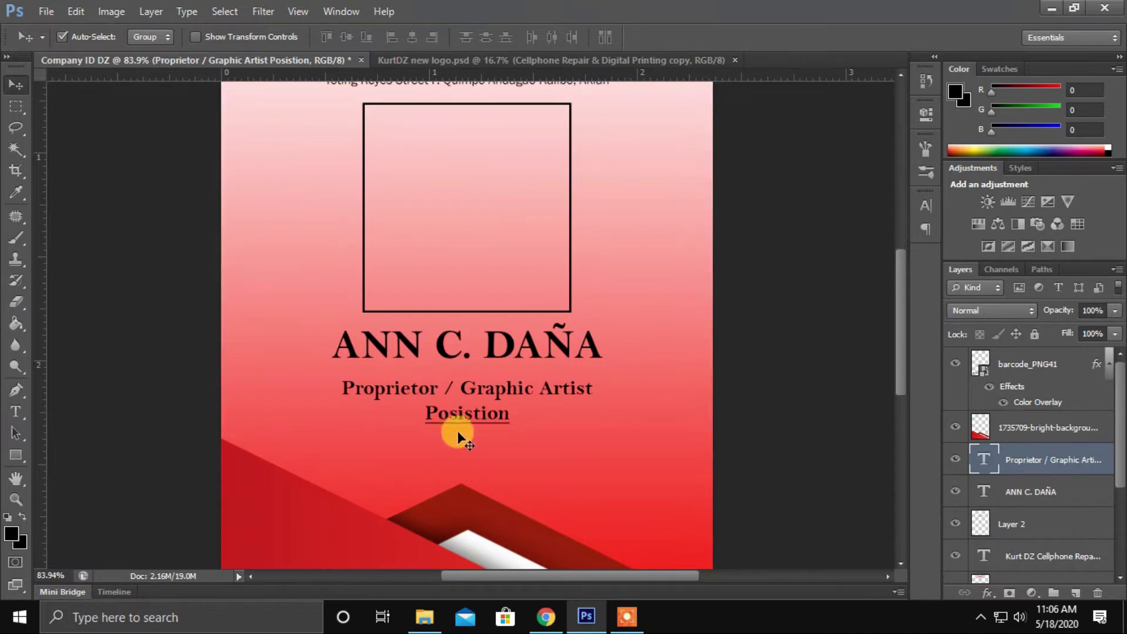
left_click_drag(468, 450, 486, 411)
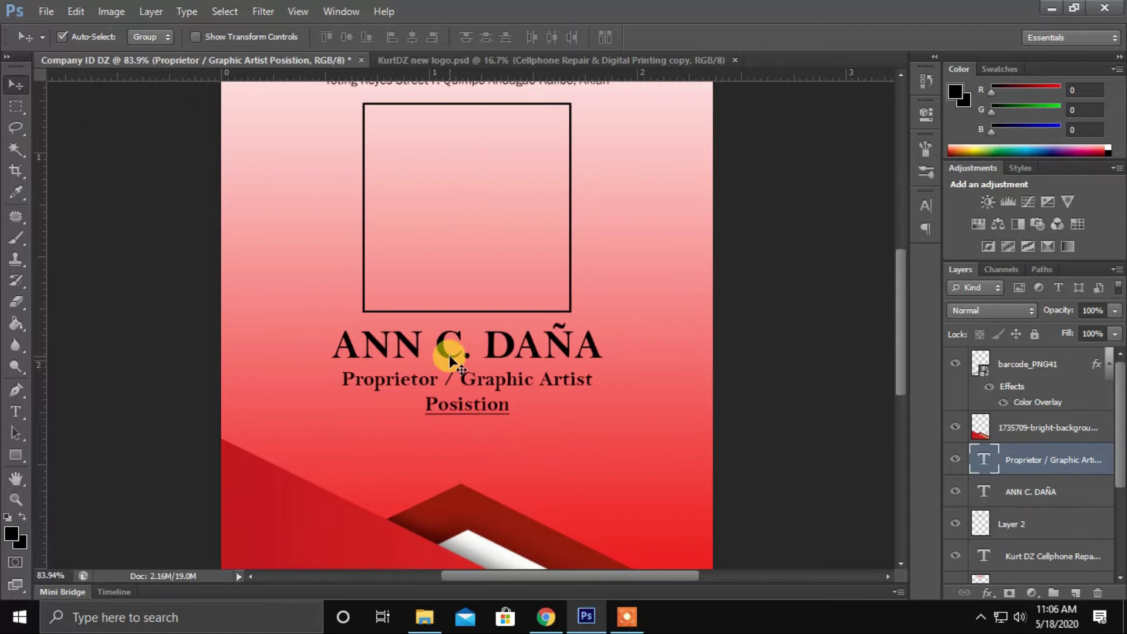
- Nudge the name and job title layers up slightly with the whole card in view
key("ctrl+0")
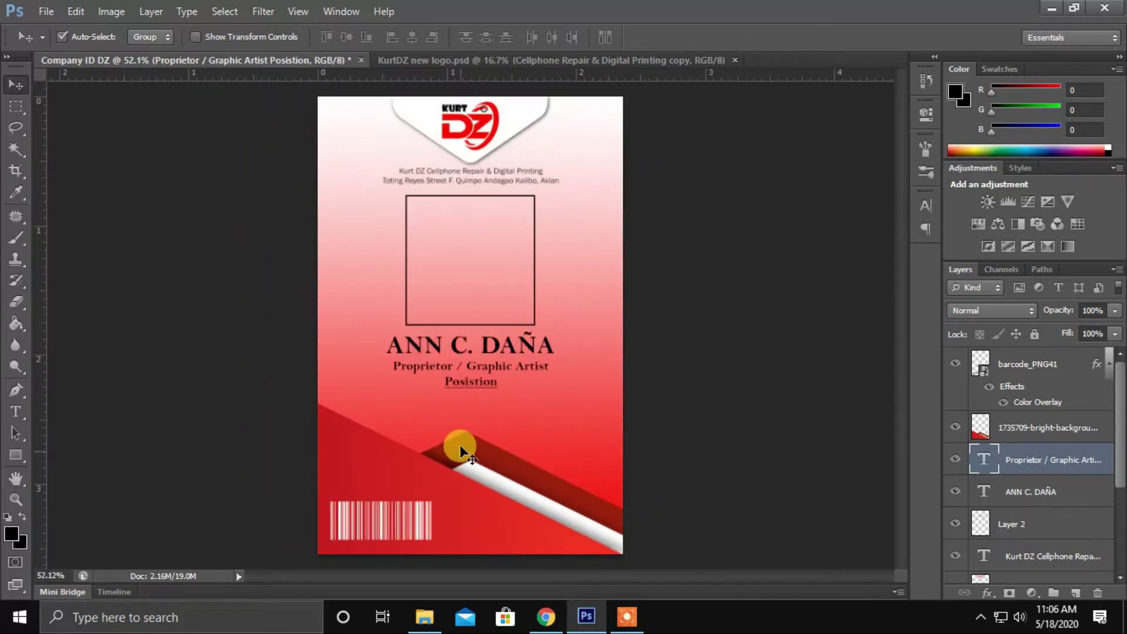
scroll(433, 363, "up", 3)
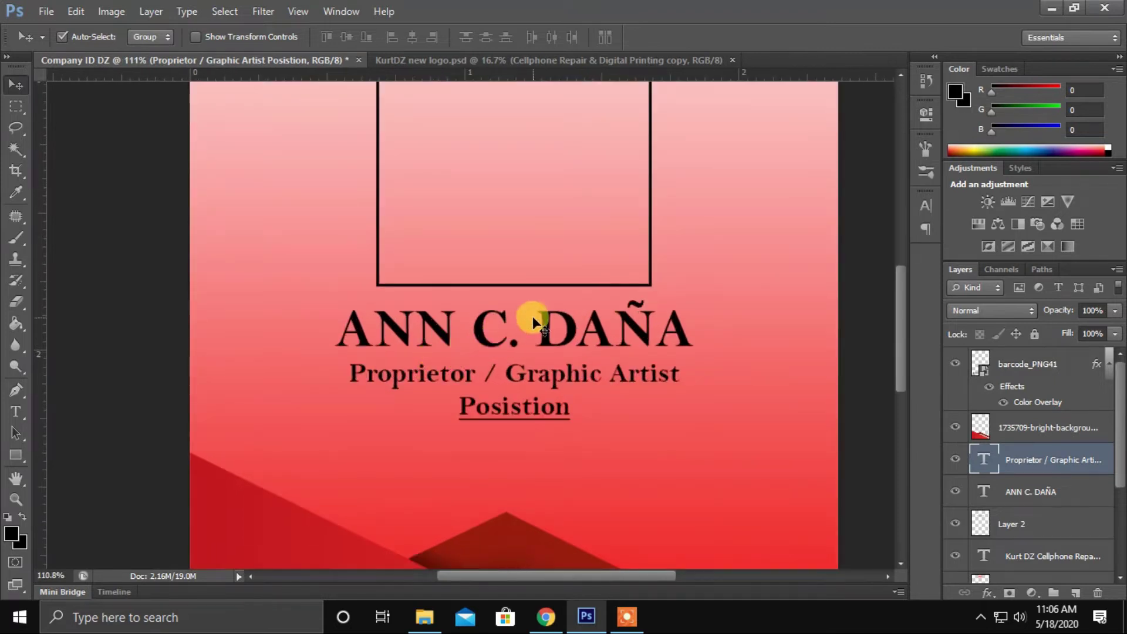
left_click(543, 323)
key("Up")
key("Up")
key("Up")
key("Up")
key("Up")
key("Up")
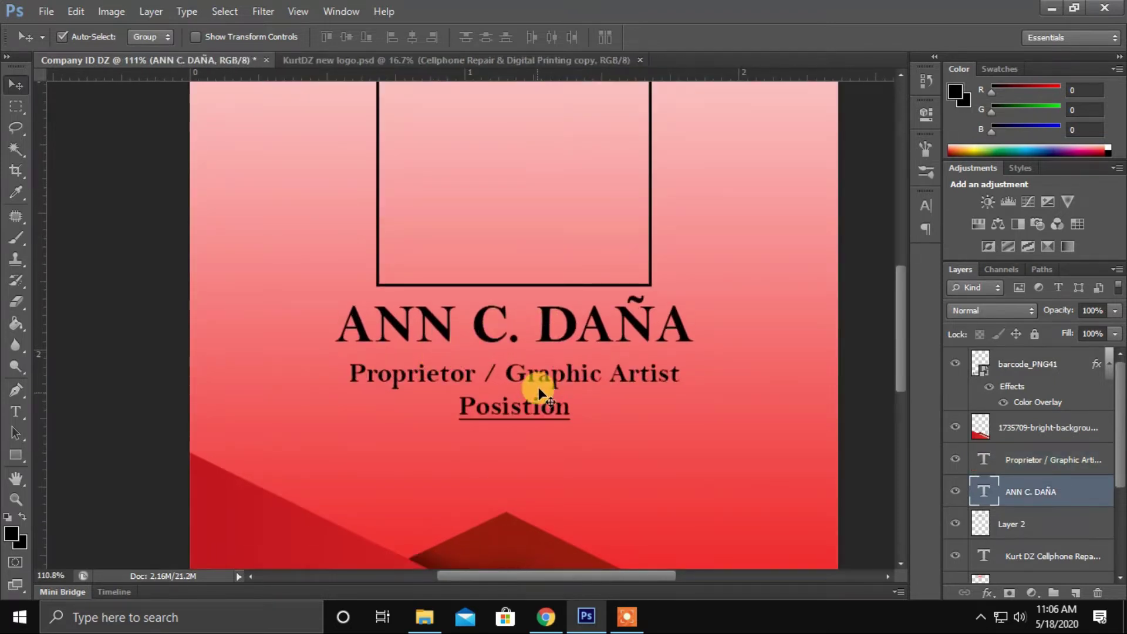
left_click(539, 388)
key("Up")
key("Up")
key("Up")
key("Up")
key("Up")
scroll(400, 360, "down", 3)
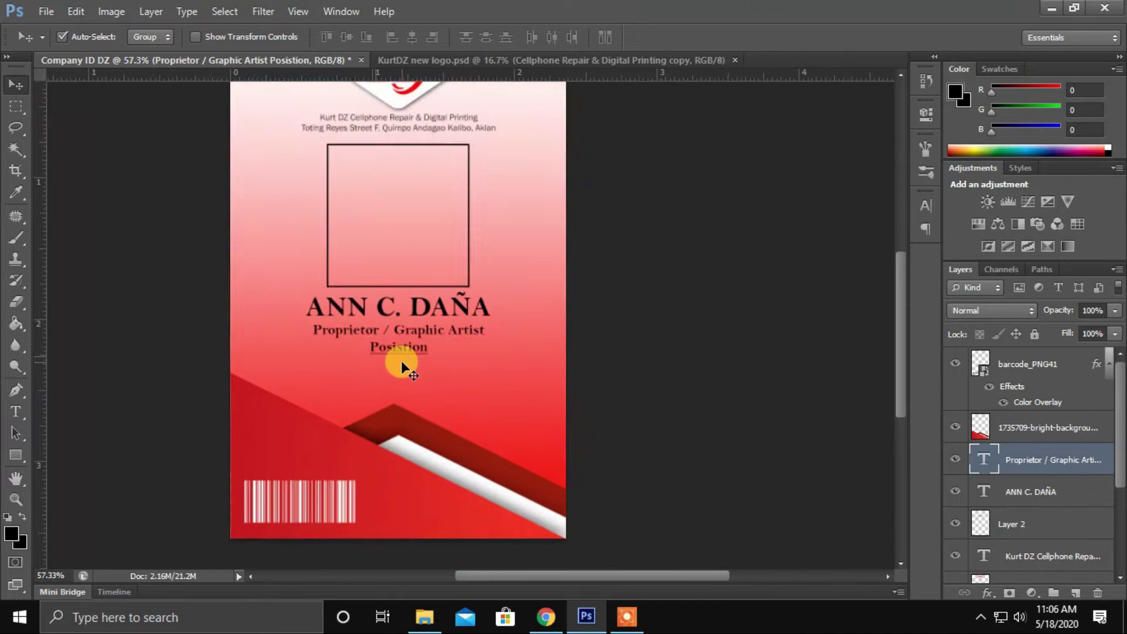
scroll(401, 362, "down", 1)
scroll(446, 197, "up", 3)
- Change the barcode number to 00010 and centre it under the barcode
key("BackSpace")
type("000")
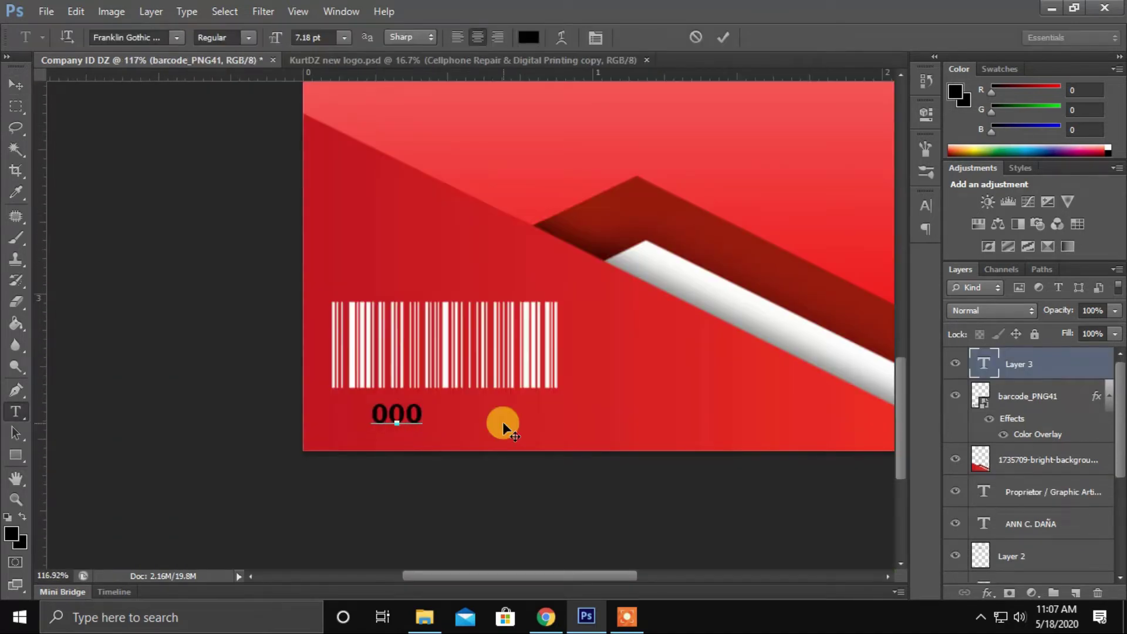
type("10")
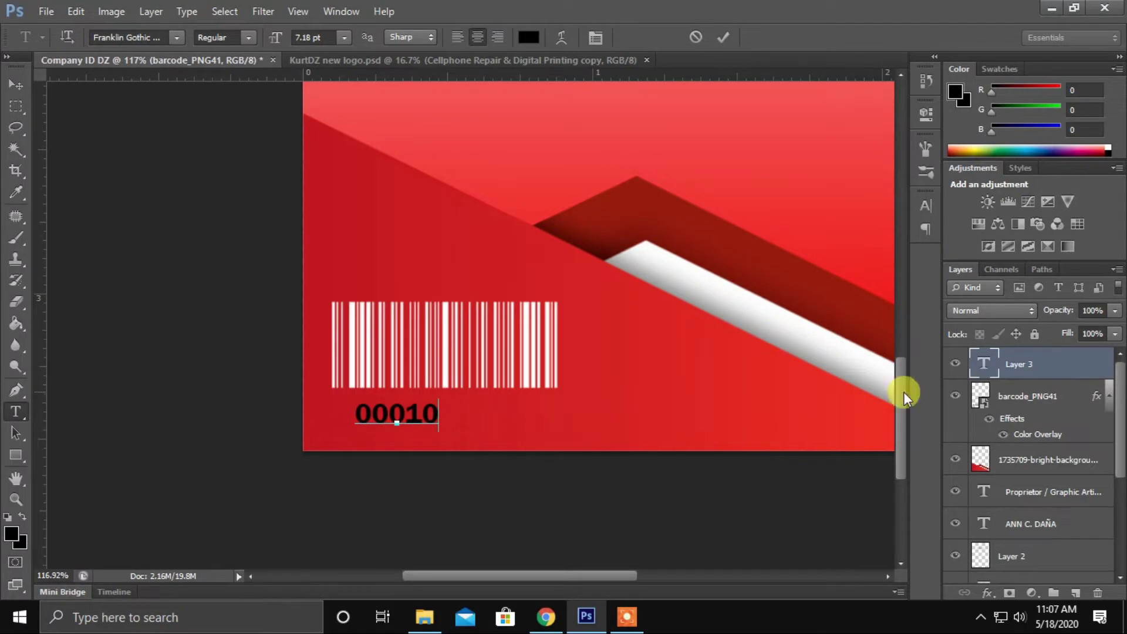
left_click(1032, 365)
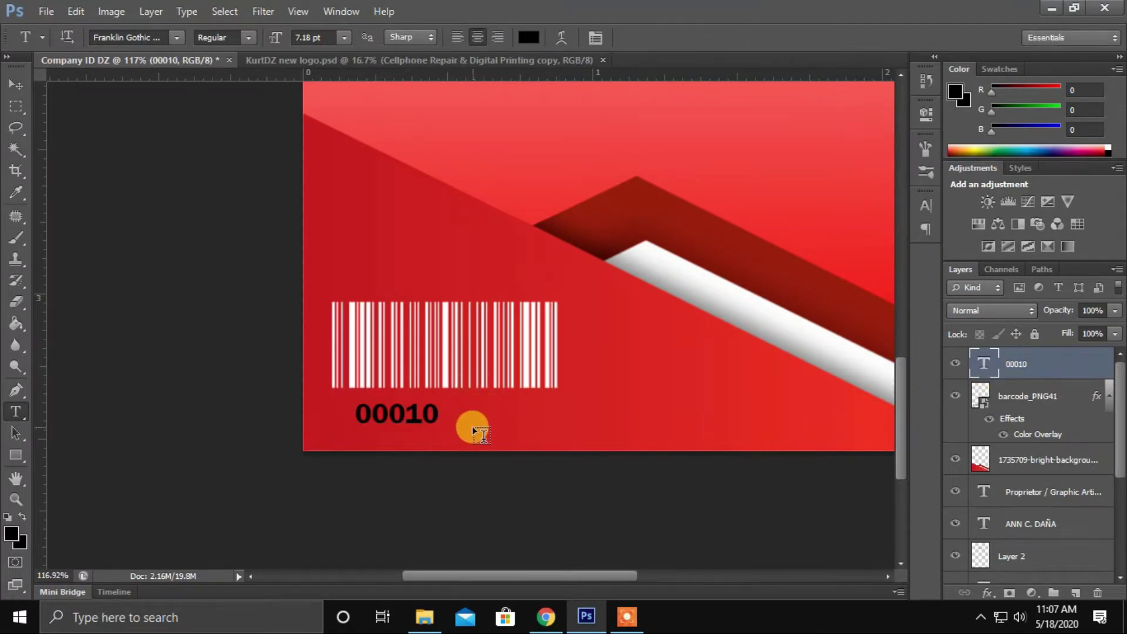
key("v")
left_click_drag(414, 413, 457, 411)
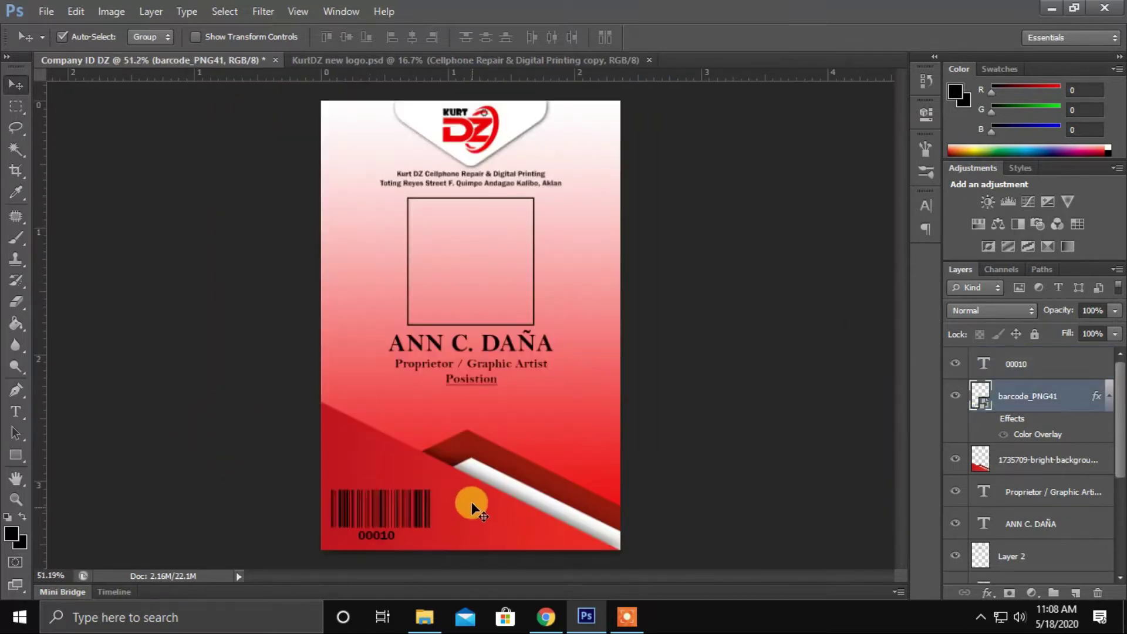
scroll(379, 515, "up", 3)
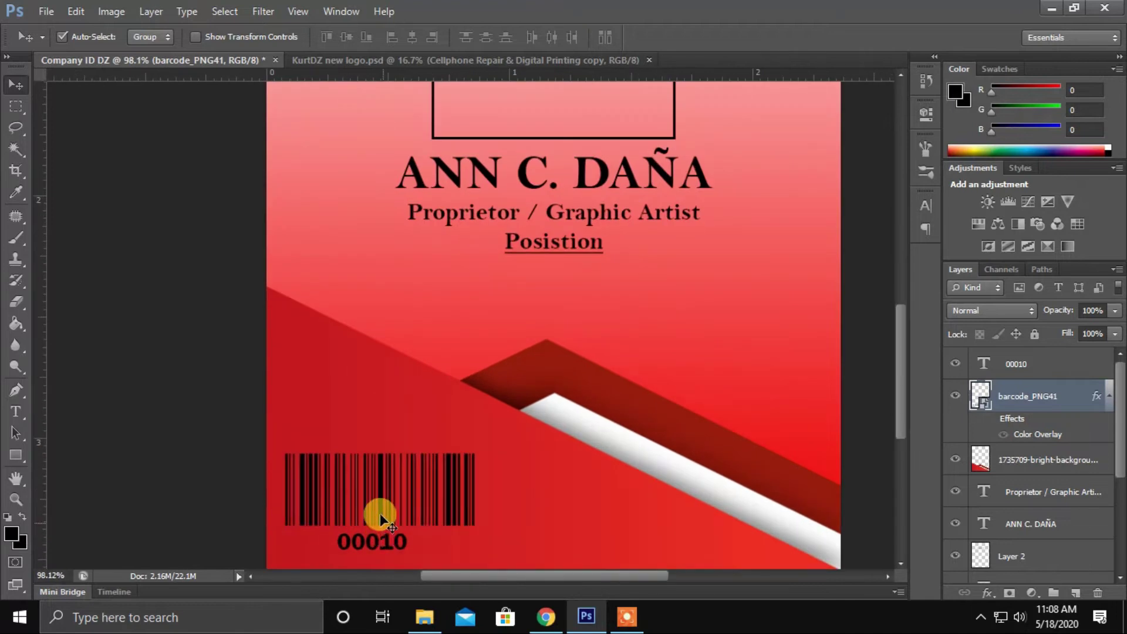
- Make the barcode shorter and nudge it and 00010 down into the lower-left corner
key("ctrl+t")
scroll(381, 464, "up", 2)
left_click_drag(382, 463, 380, 470)
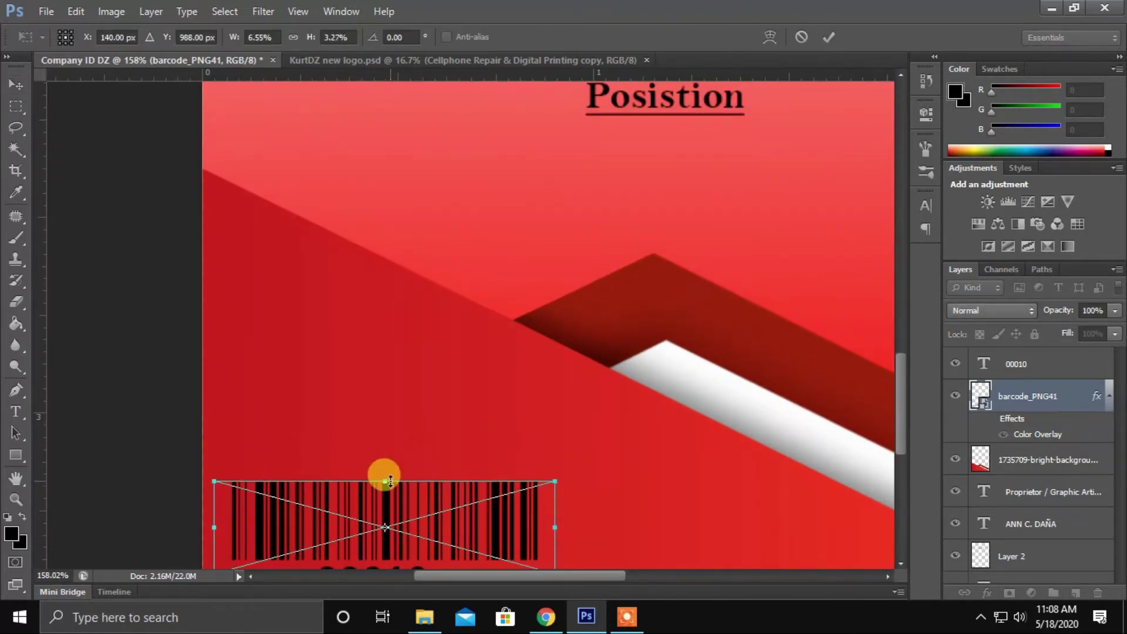
key("Return")
scroll(329, 325, "down", 3)
left_click(372, 486)
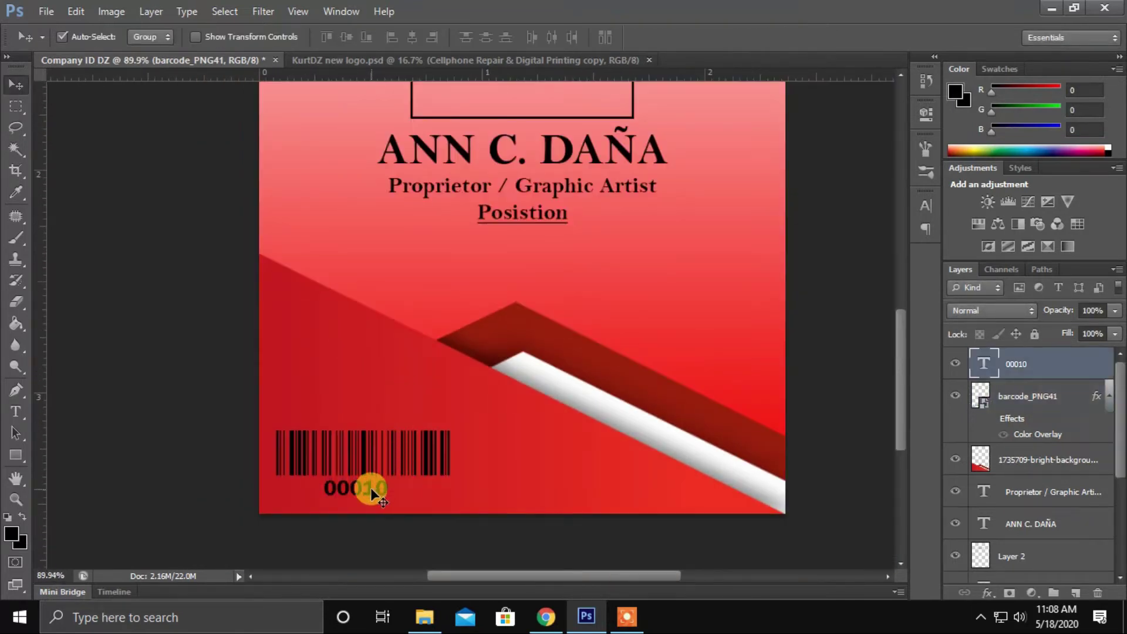
key("shift+Down")
left_click(364, 452)
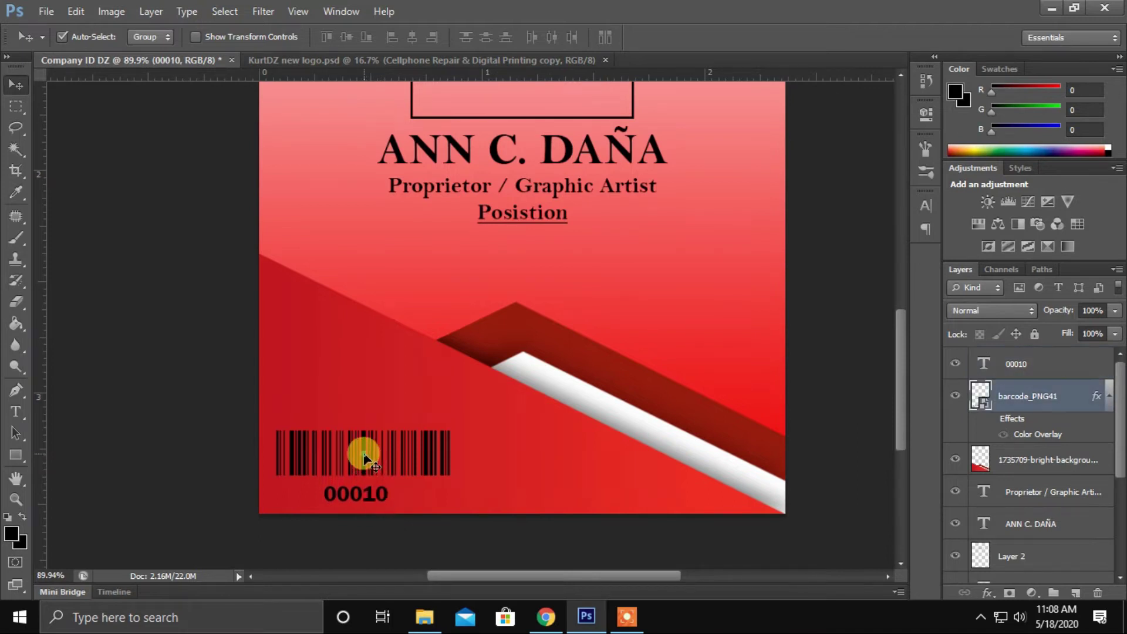
key("shift+Down")
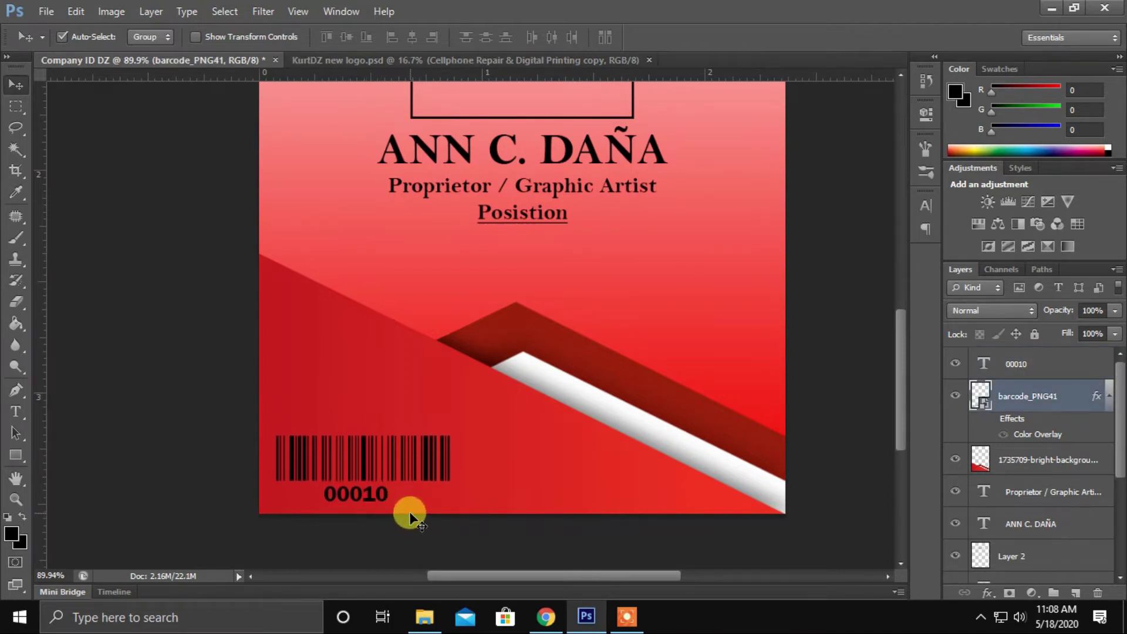
key("m")
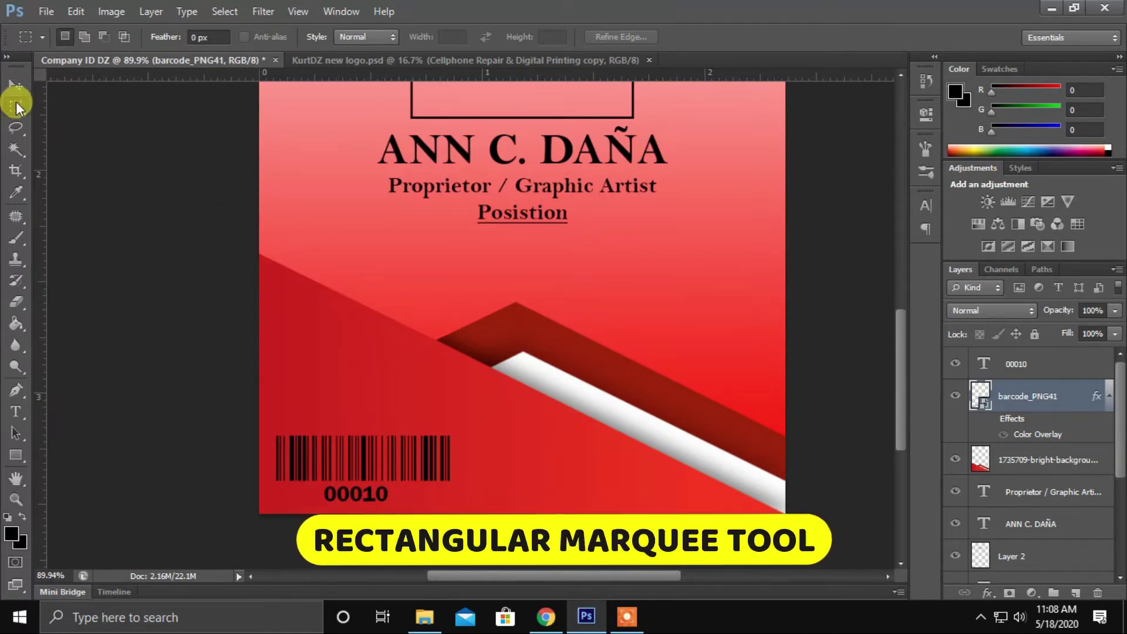
- Select a wide rectangle across the card's middle on a new empty layer
left_click_drag(363, 306, 708, 391)
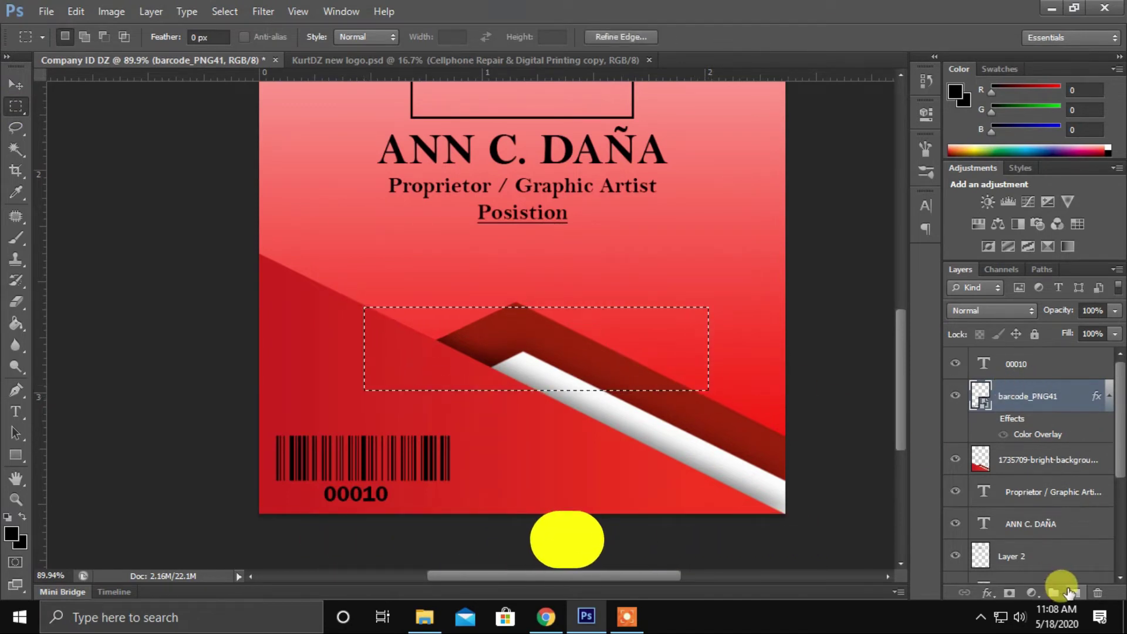
left_click(1075, 593)
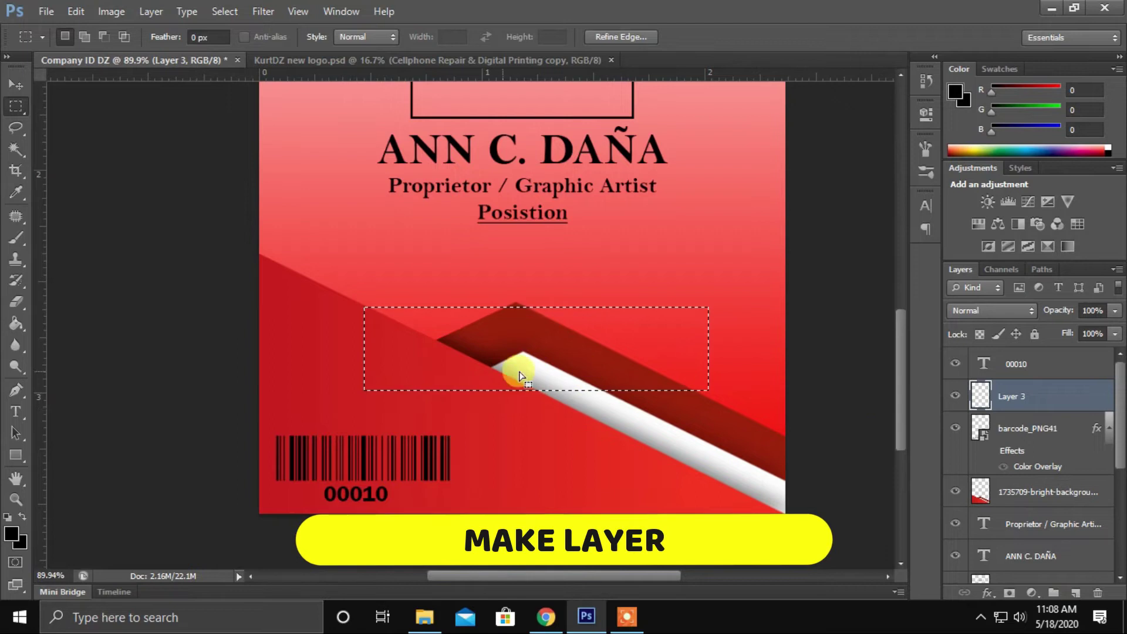
left_click(16, 323)
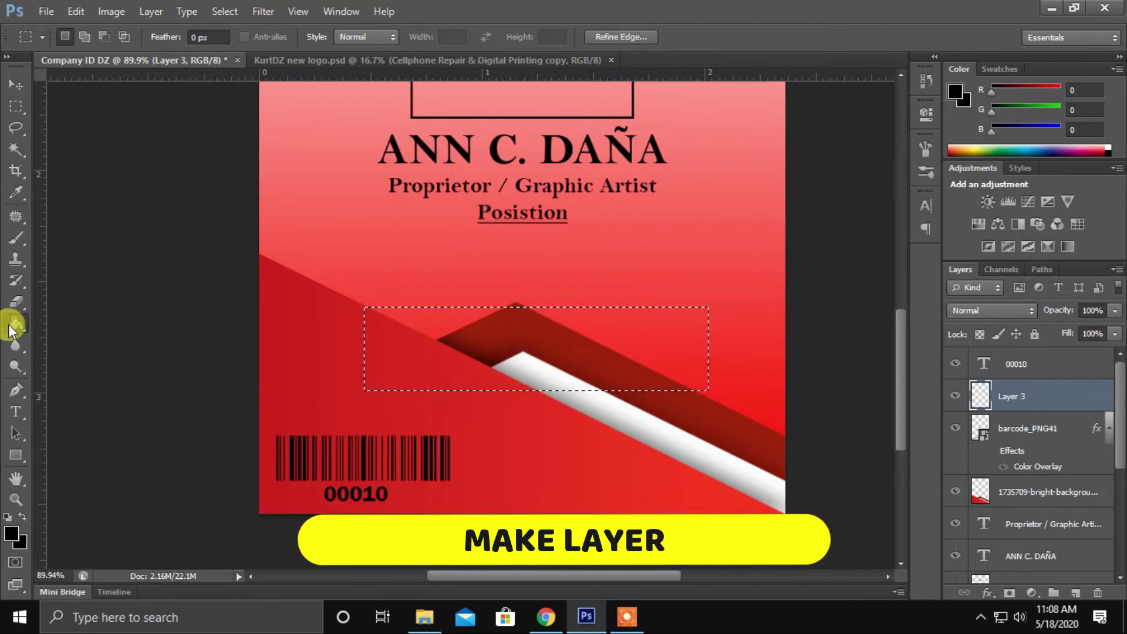
left_click(499, 362)
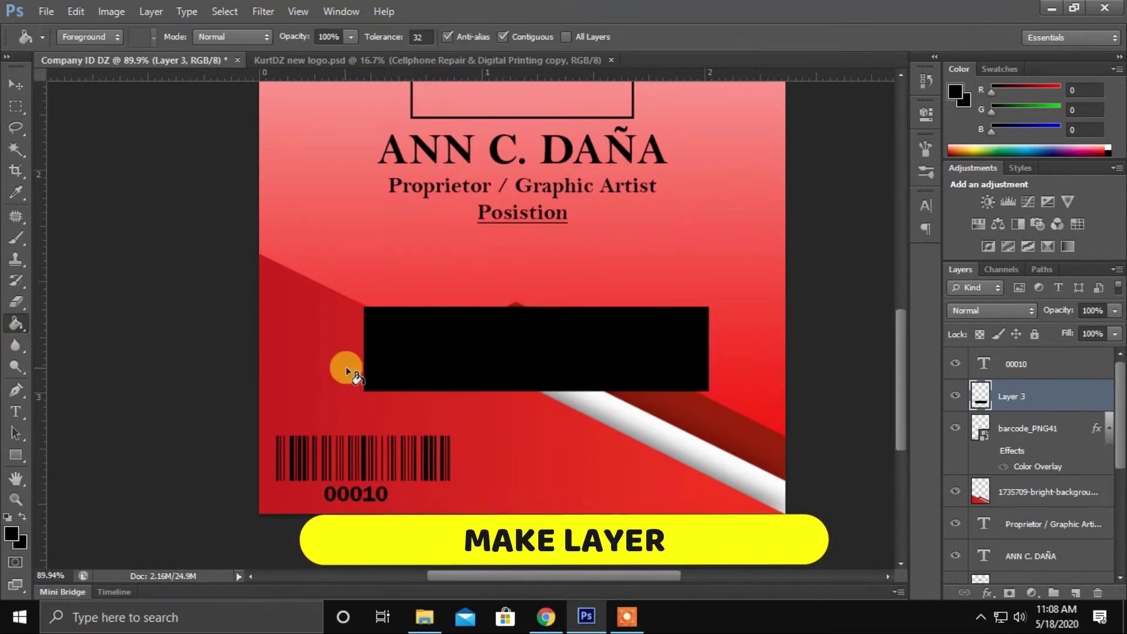
key("ctrl+z")
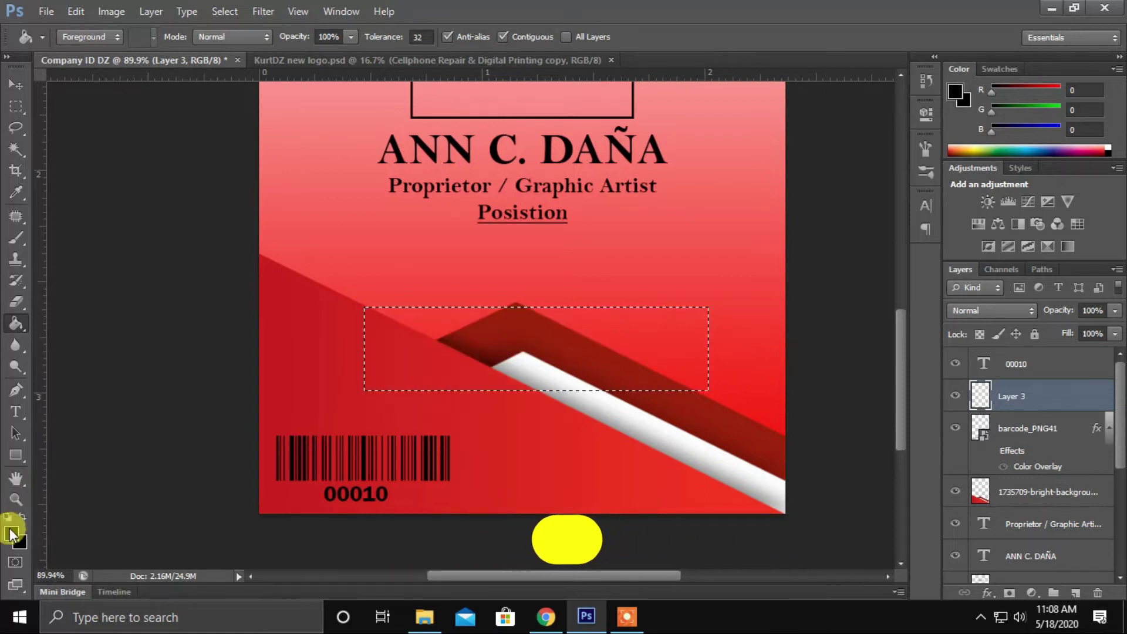
- Fill the rectangle with white and make it slightly shorter
left_click(11, 534)
left_click_drag(734, 214, 643, 194)
left_click(1037, 189)
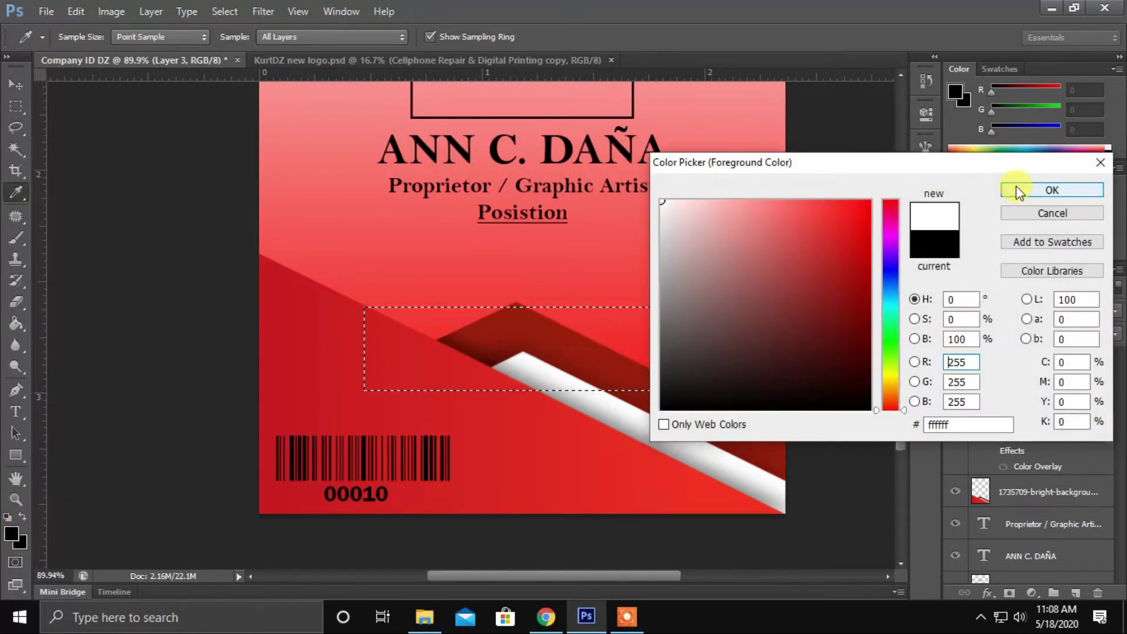
left_click(568, 383)
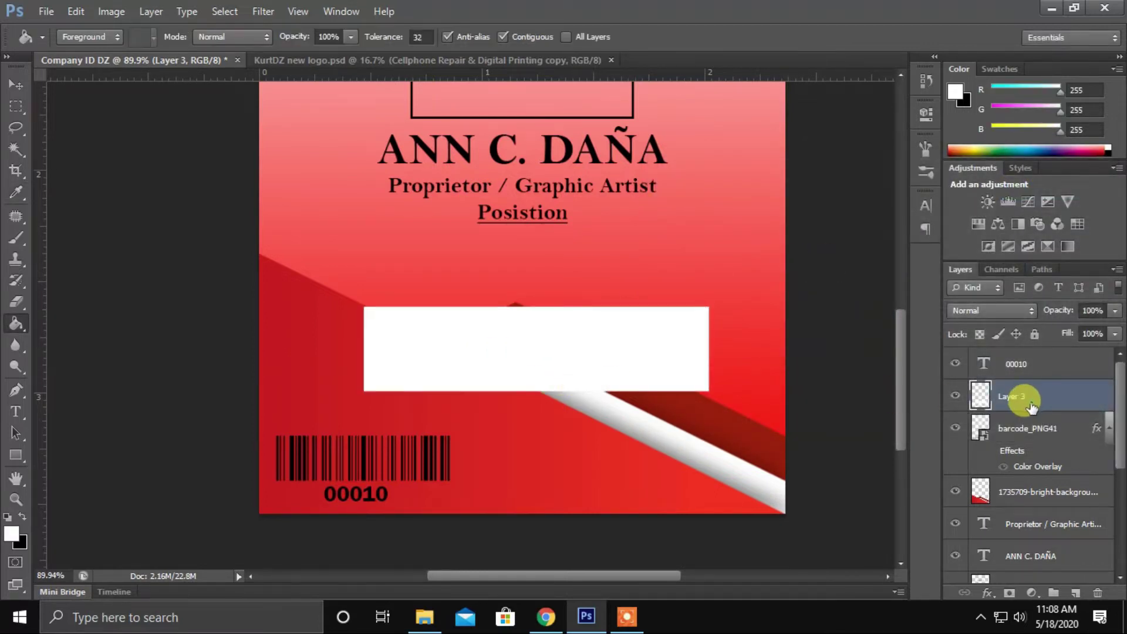
key("ctrl+t")
left_click_drag(542, 308, 538, 310)
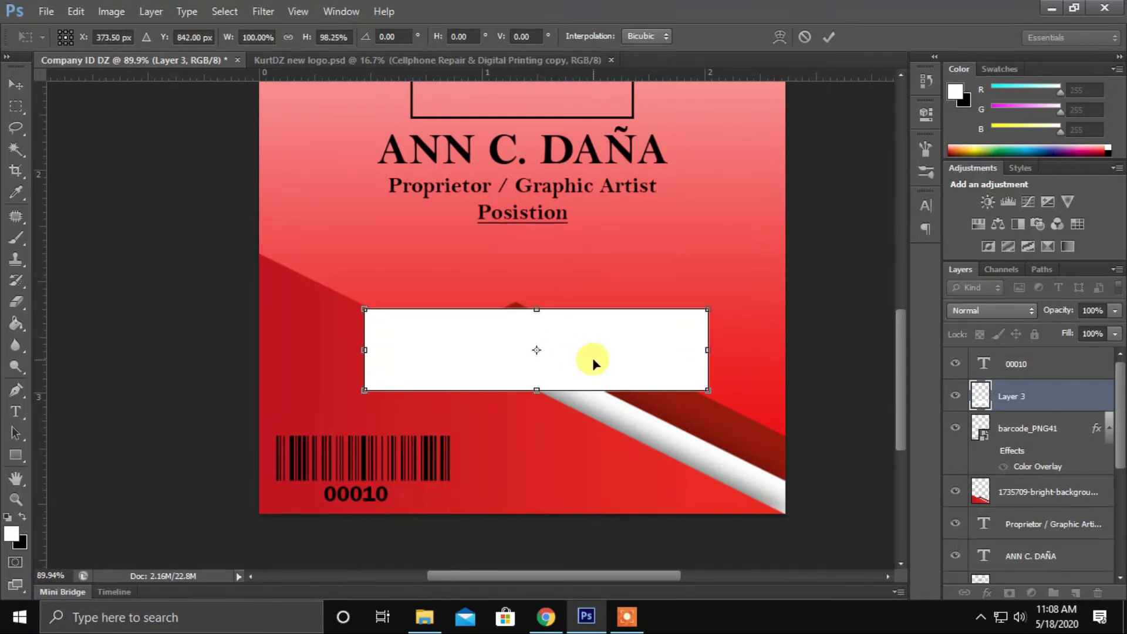
- Centre the white rectangle horizontally on the card
key("Return")
key("g")
key("ctrl+a")
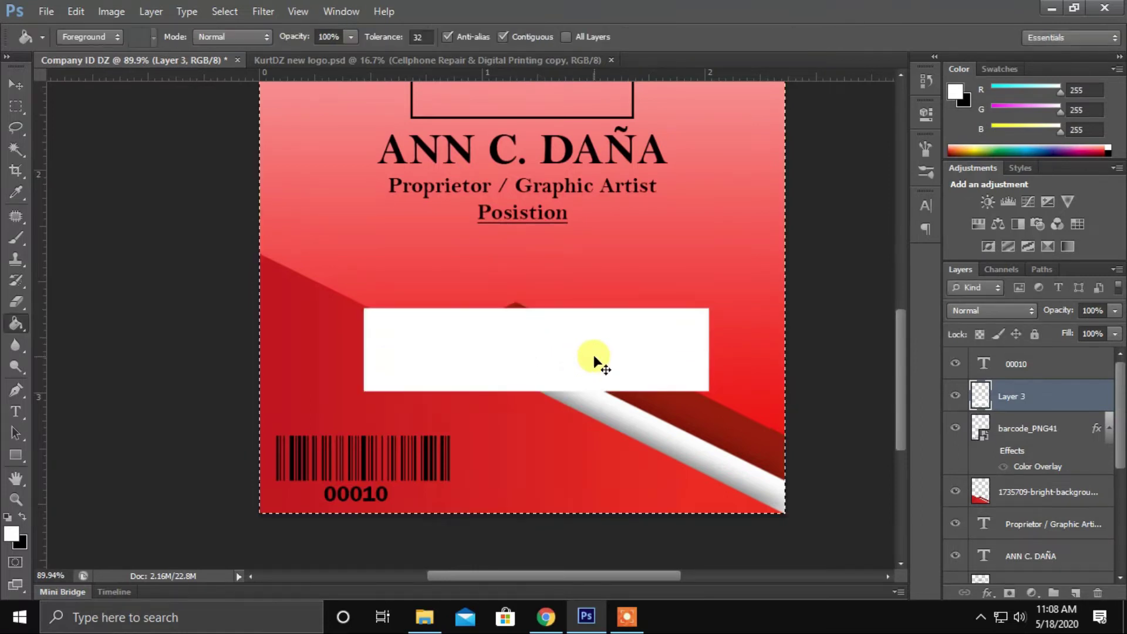
key("v")
left_click(413, 37)
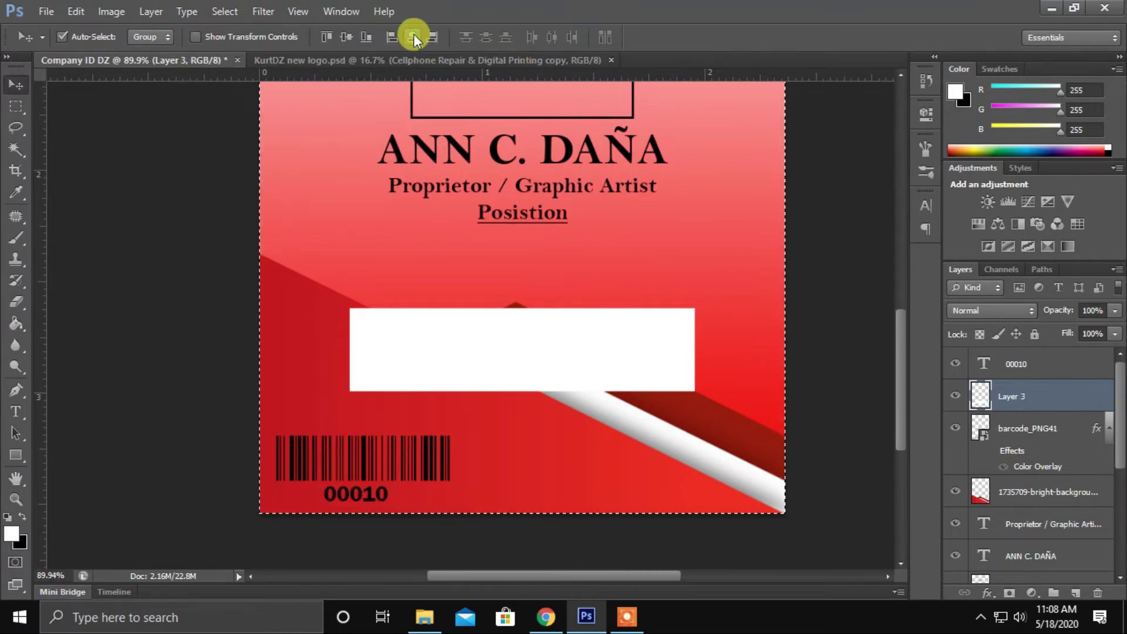
key("ctrl+d")
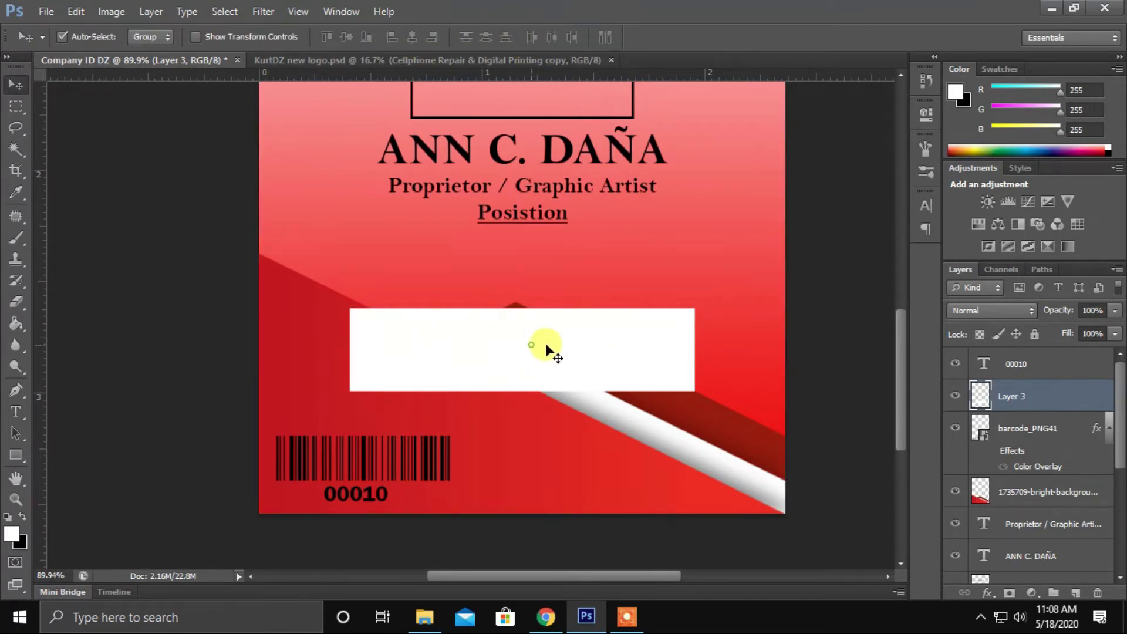
- Lower the white rectangle's opacity to about 50%
left_click(1093, 310)
key("shift+Down")
key("shift+Down")
key("shift+Down")
key("shift+Down")
key("Down")
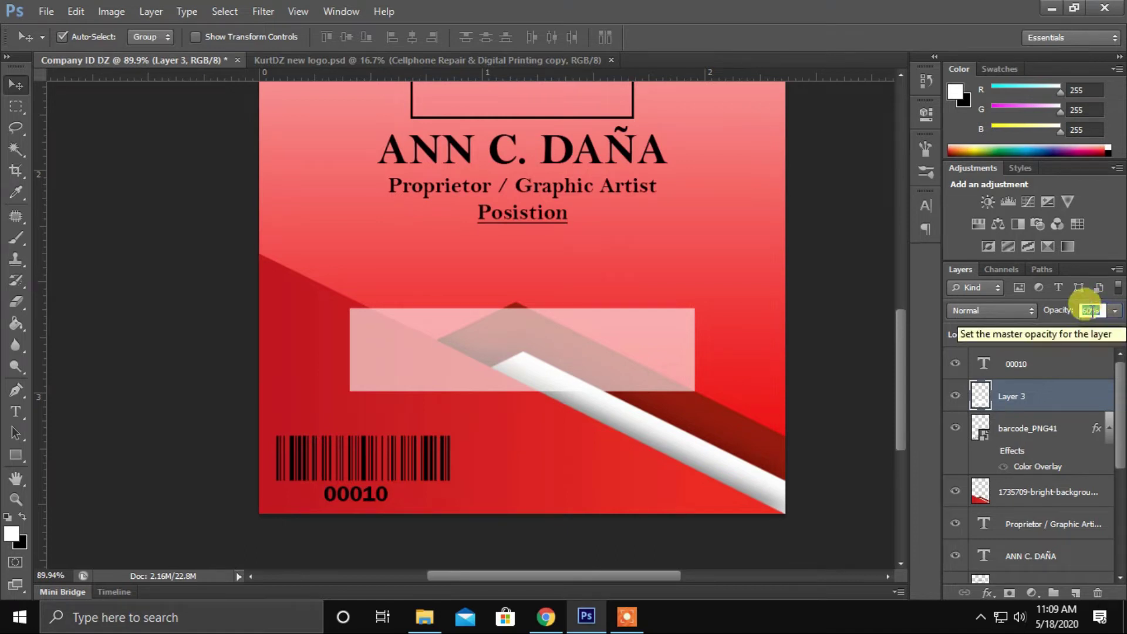
scroll(1089, 310, "up", 3)
scroll(1089, 310, "down", 3)
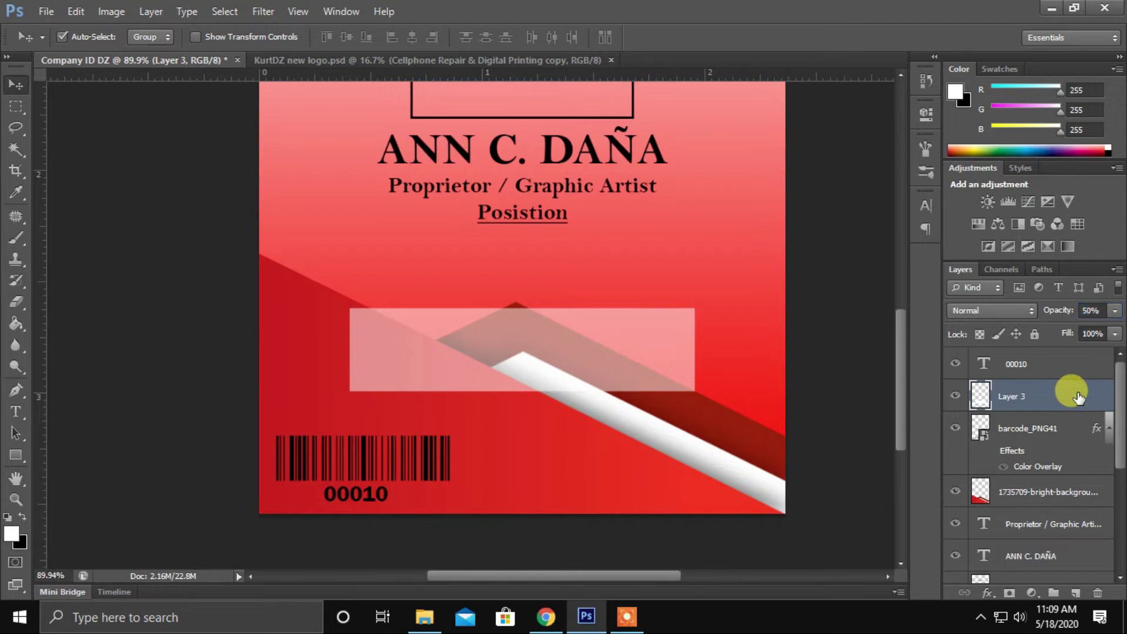
- Give Layer 3 a drop shadow with a slightly increased distance
right_click(1012, 388)
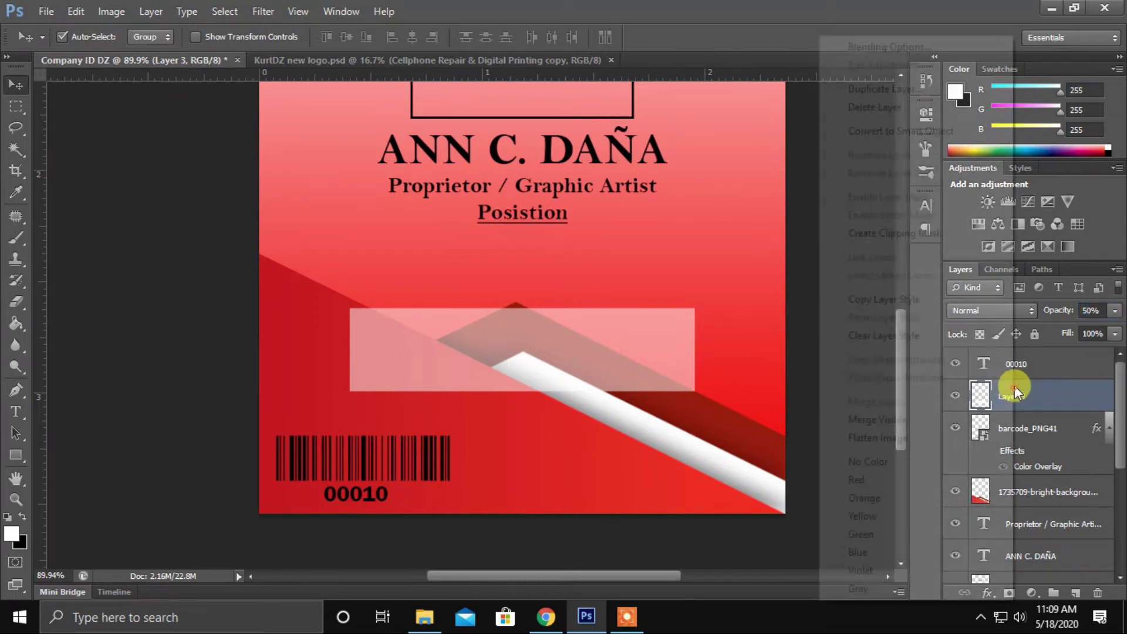
left_click(906, 48)
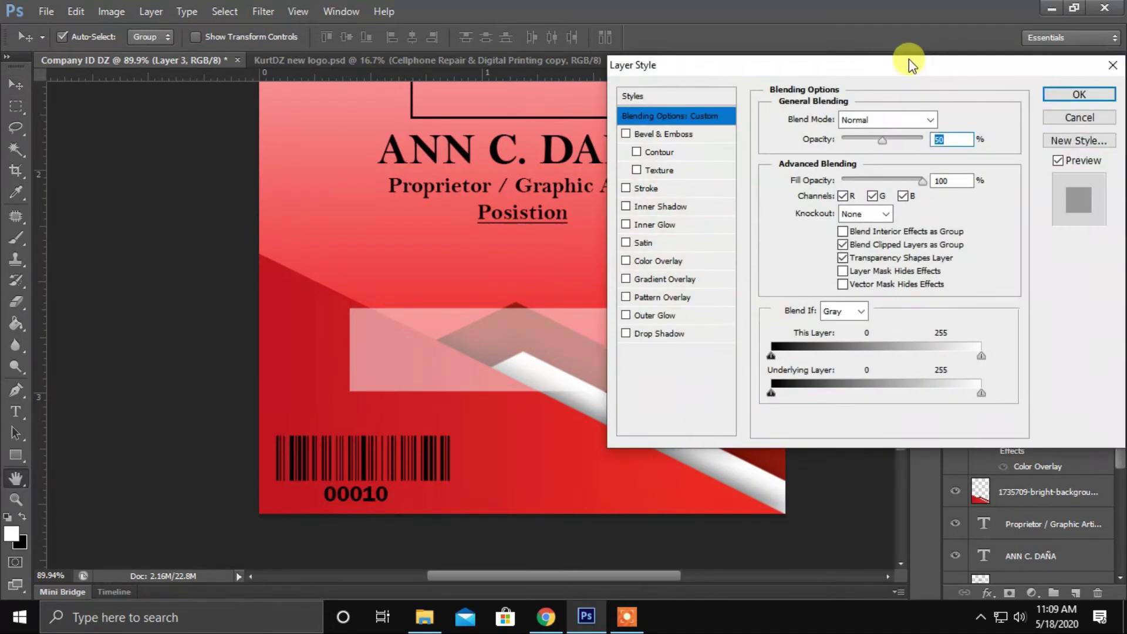
left_click(661, 334)
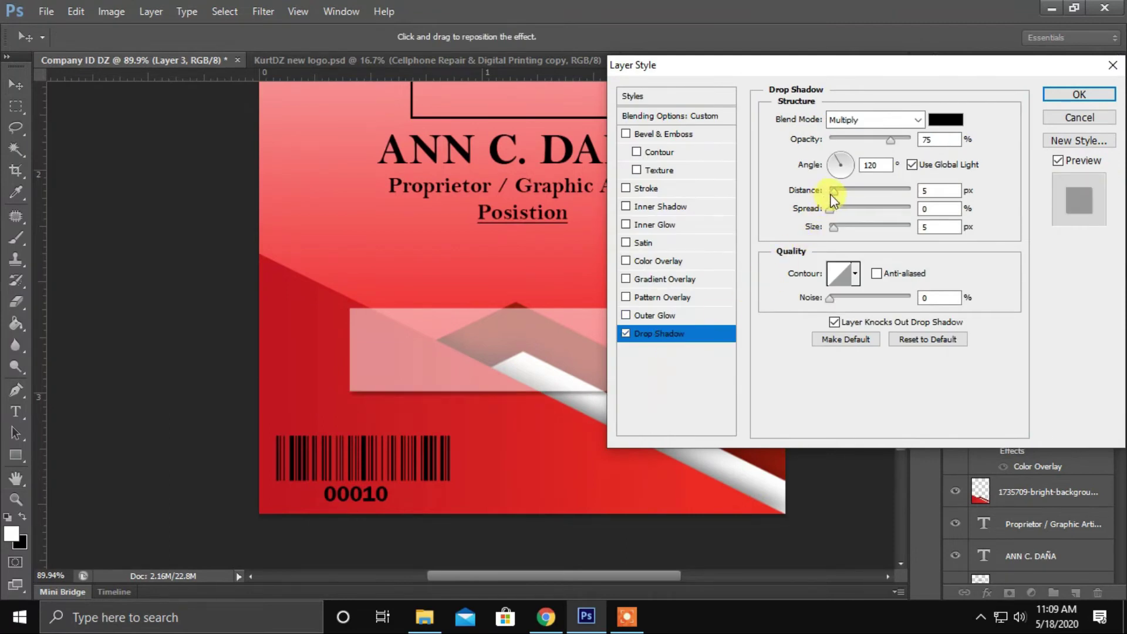
key("Up")
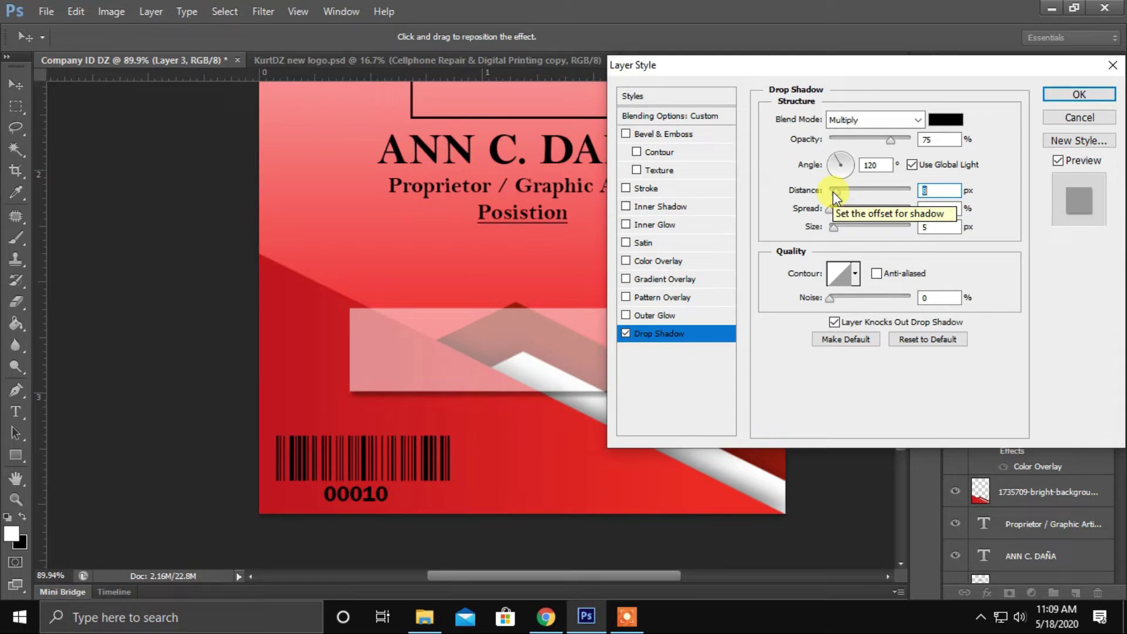
left_click(1063, 95)
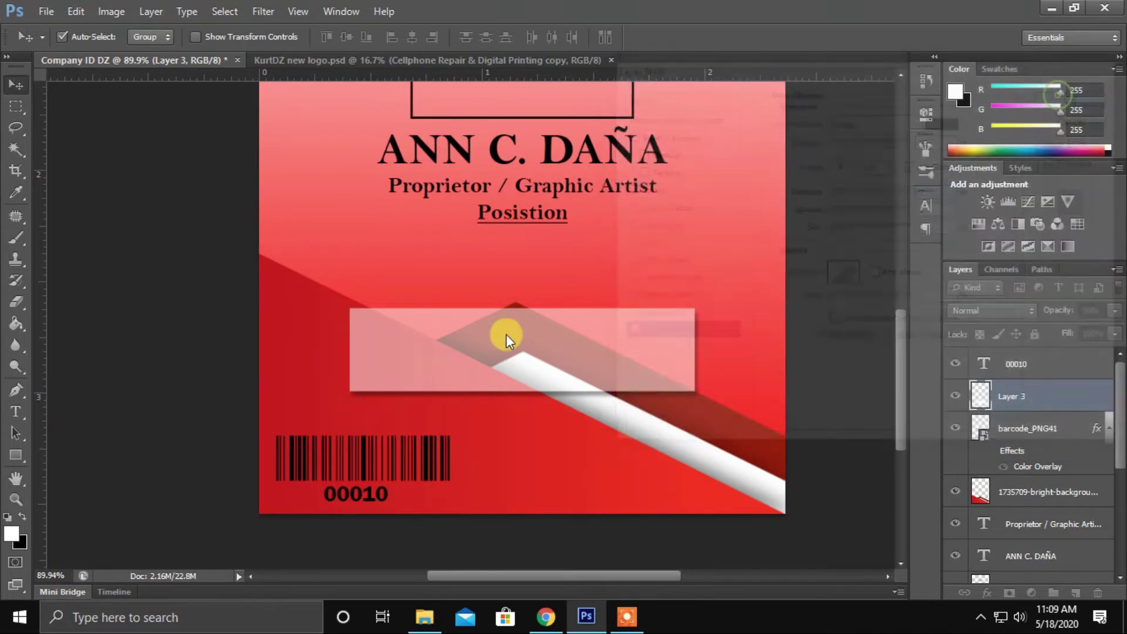
scroll(460, 322, "down", 2)
scroll(500, 396, "down", 2)
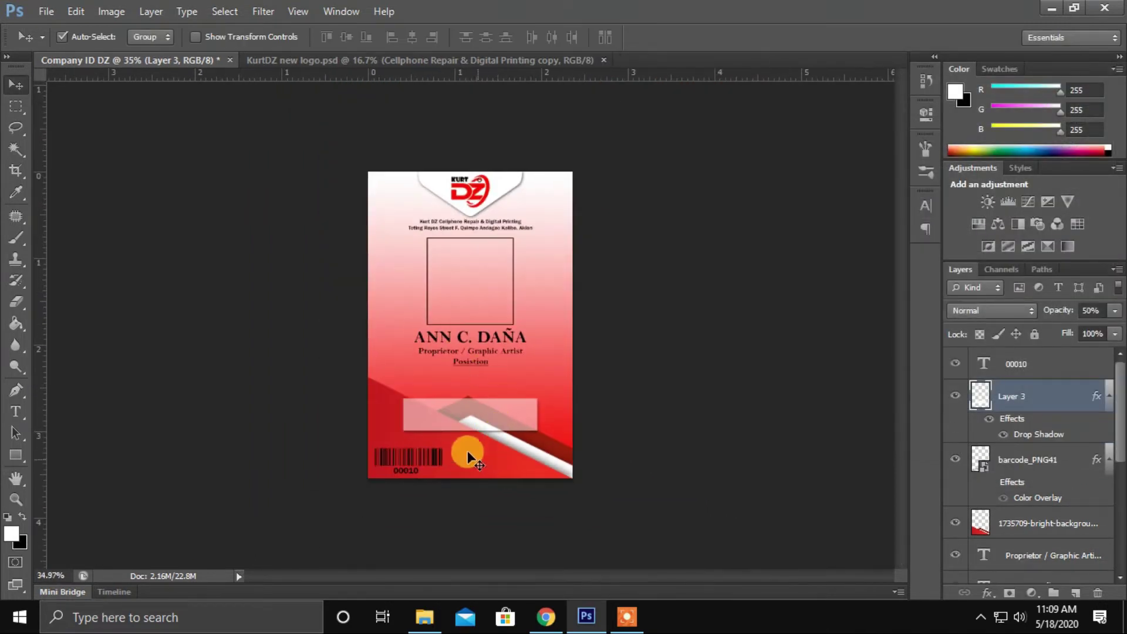
scroll(464, 447, "up", 2)
scroll(598, 423, "up", 2)
- Nudge the rectangle down and type 'Employee's Signature' beneath it
key("Down")
key("Down")
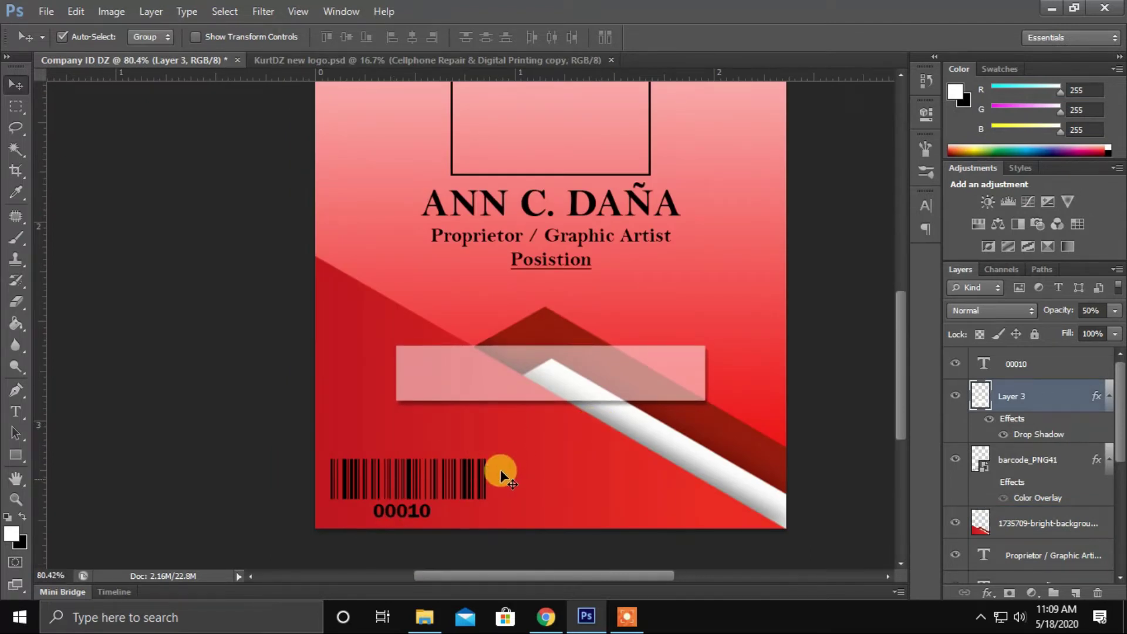
scroll(501, 470, "up", 2)
key("t")
left_click(543, 403)
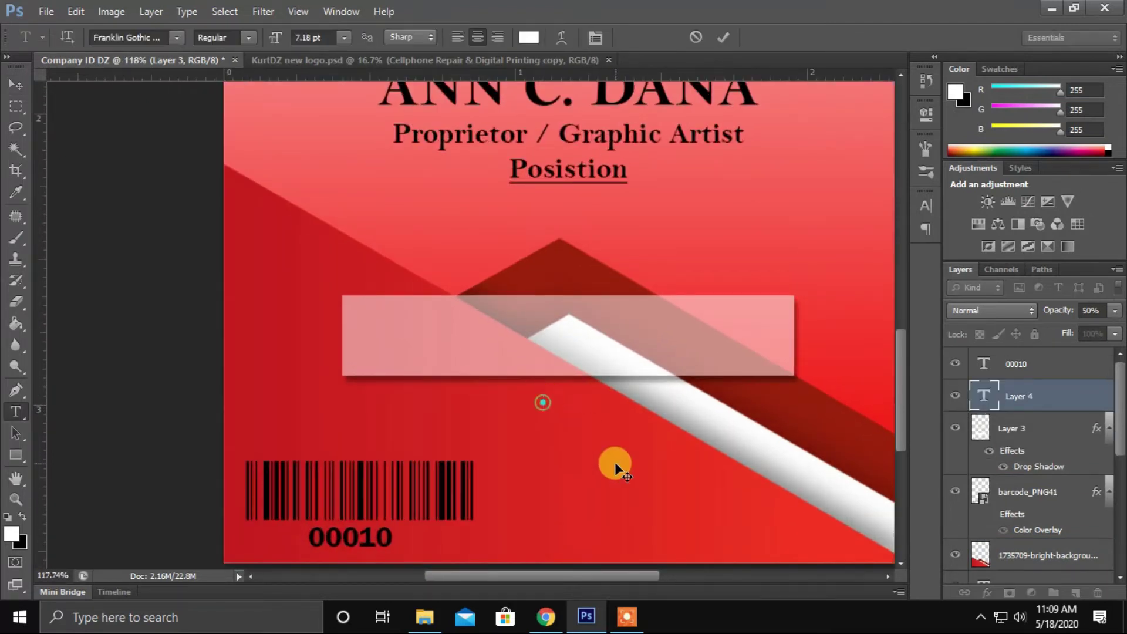
type("E")
type("mployye")
key("BackSpace")
key("BackSpace")
type("ee")
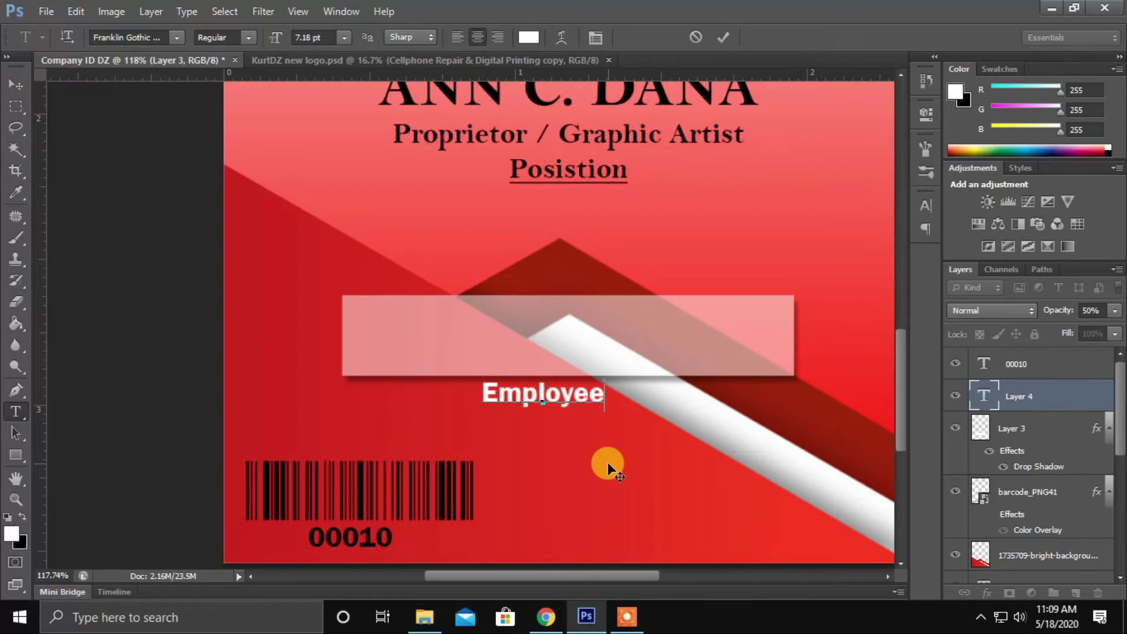
type("'s ")
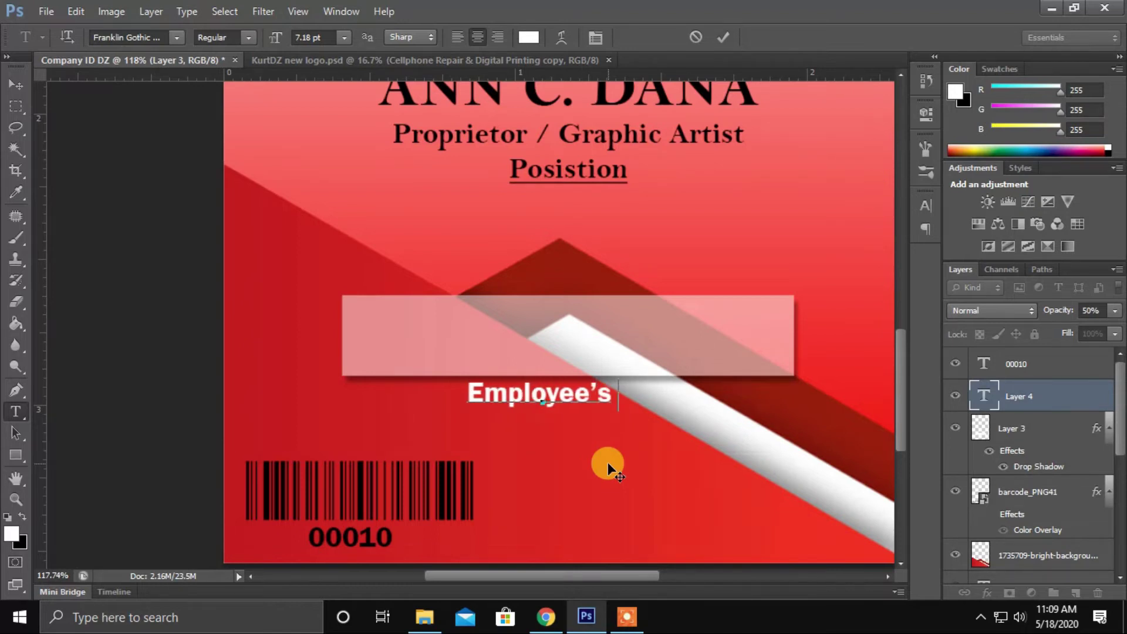
type("Signature")
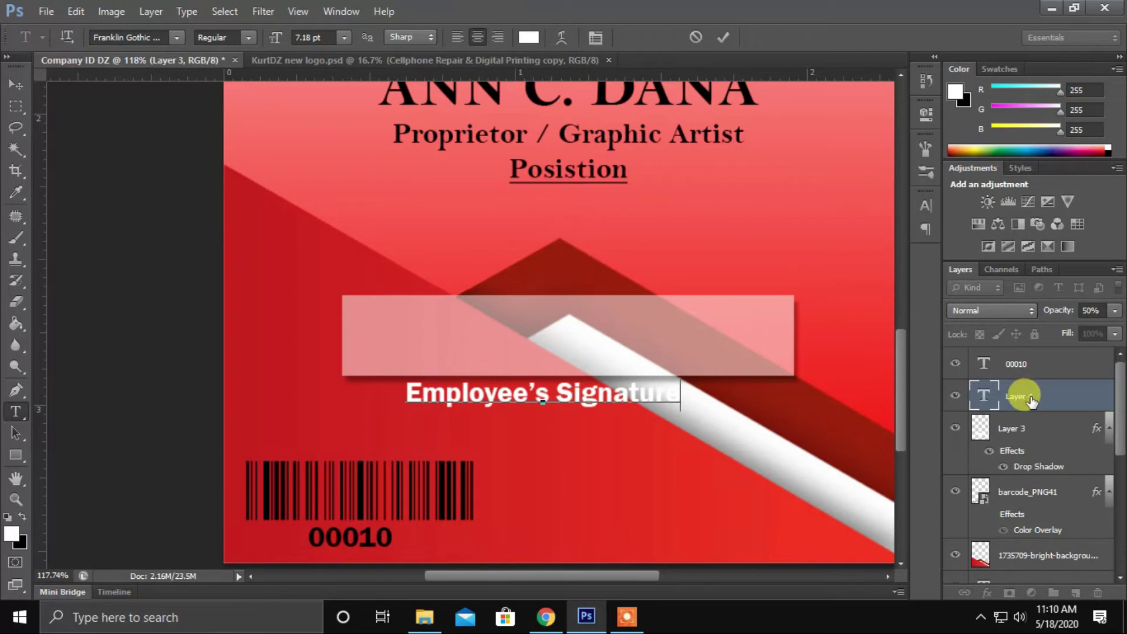
- Make the Employee's Signature text black
left_click_drag(682, 395, 378, 370)
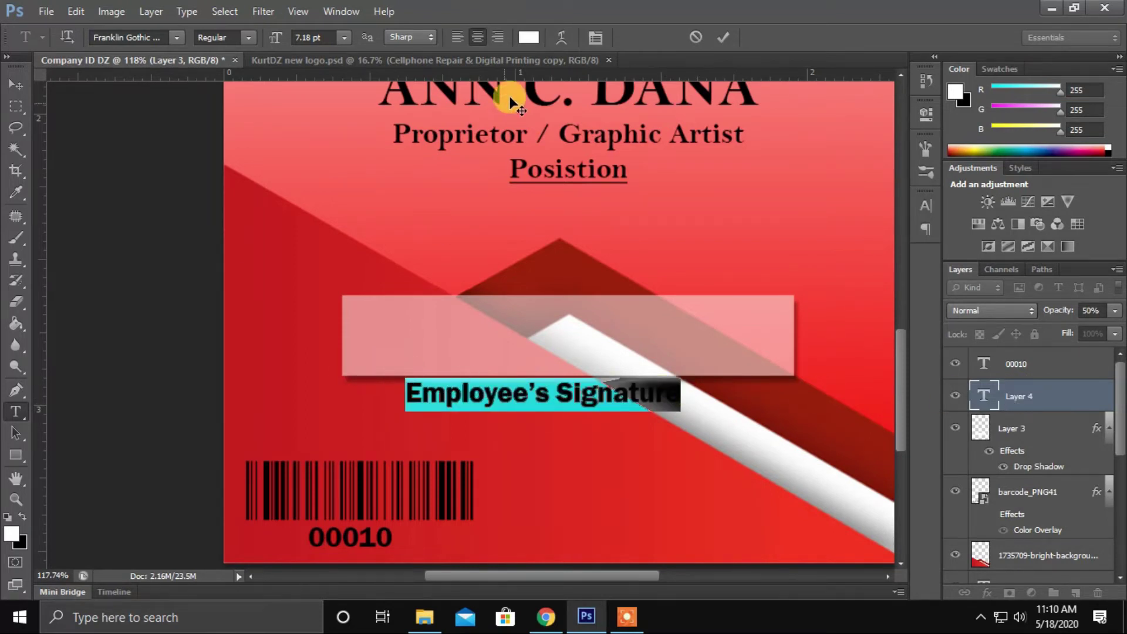
left_click(527, 38)
left_click_drag(674, 322, 619, 435)
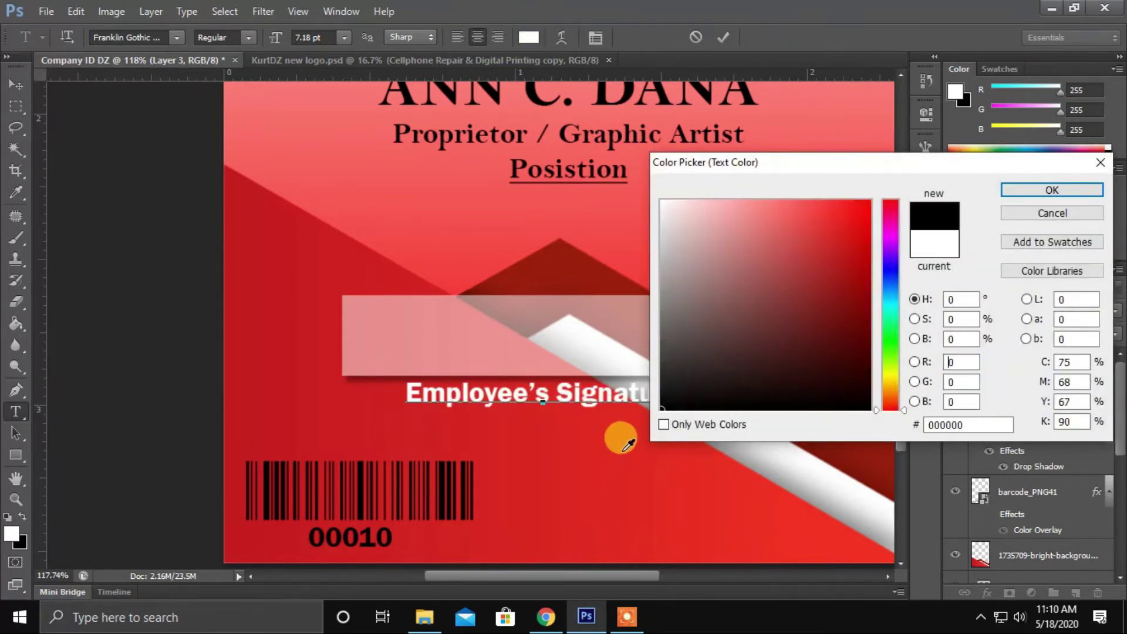
left_click(1029, 194)
left_click(1020, 395)
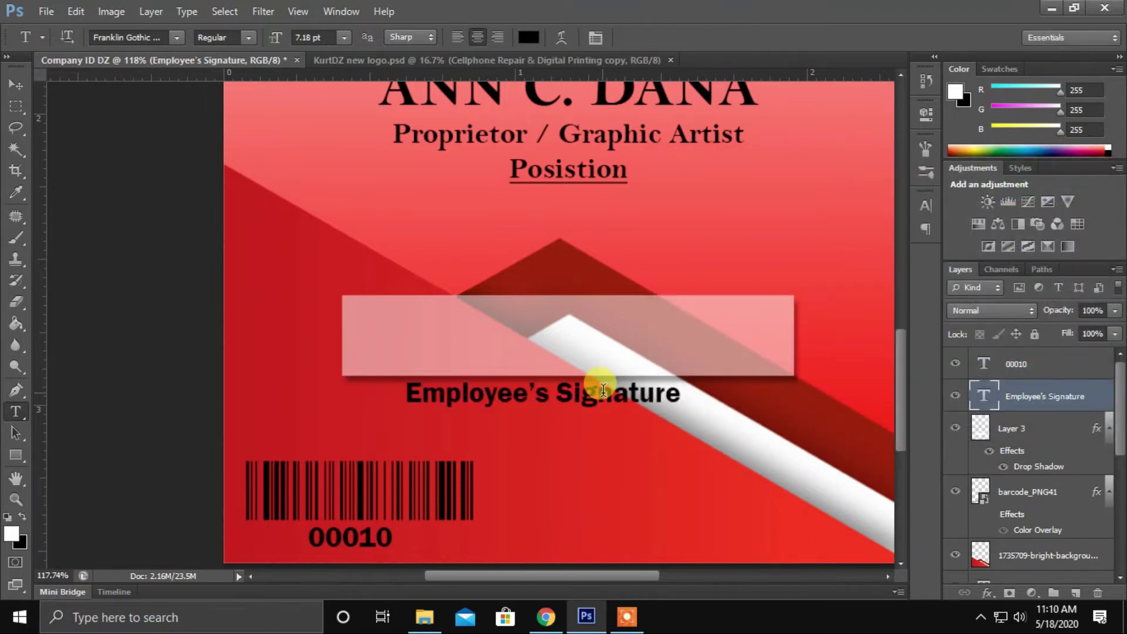
- Centre the signature label horizontally on the card
key("ctrl+a")
key("v")
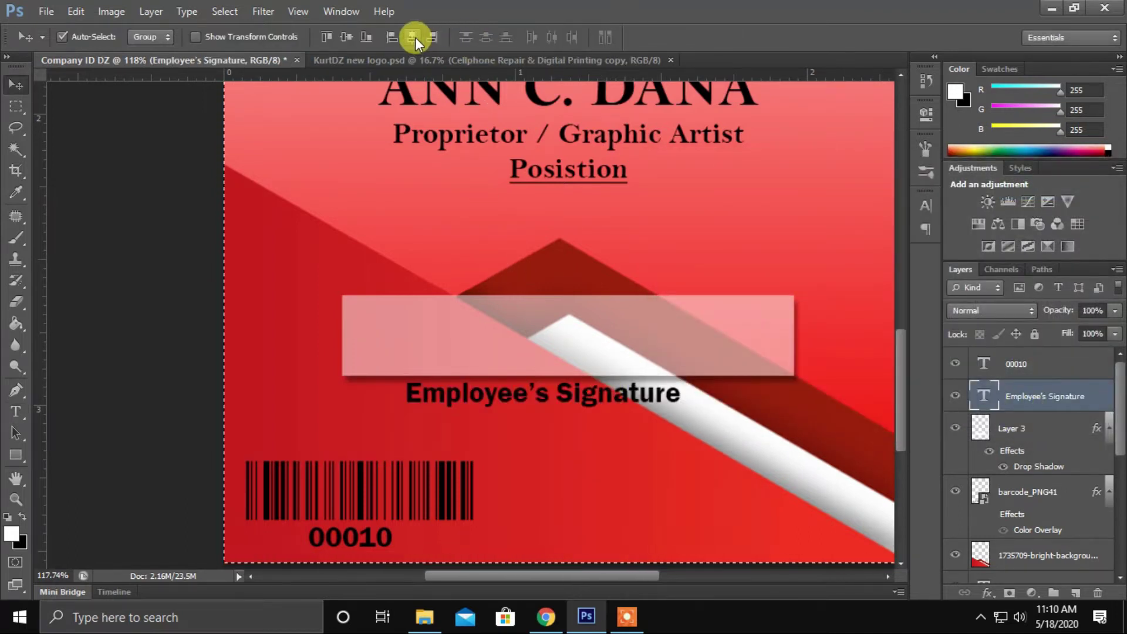
left_click(412, 37)
key("ctrl+d")
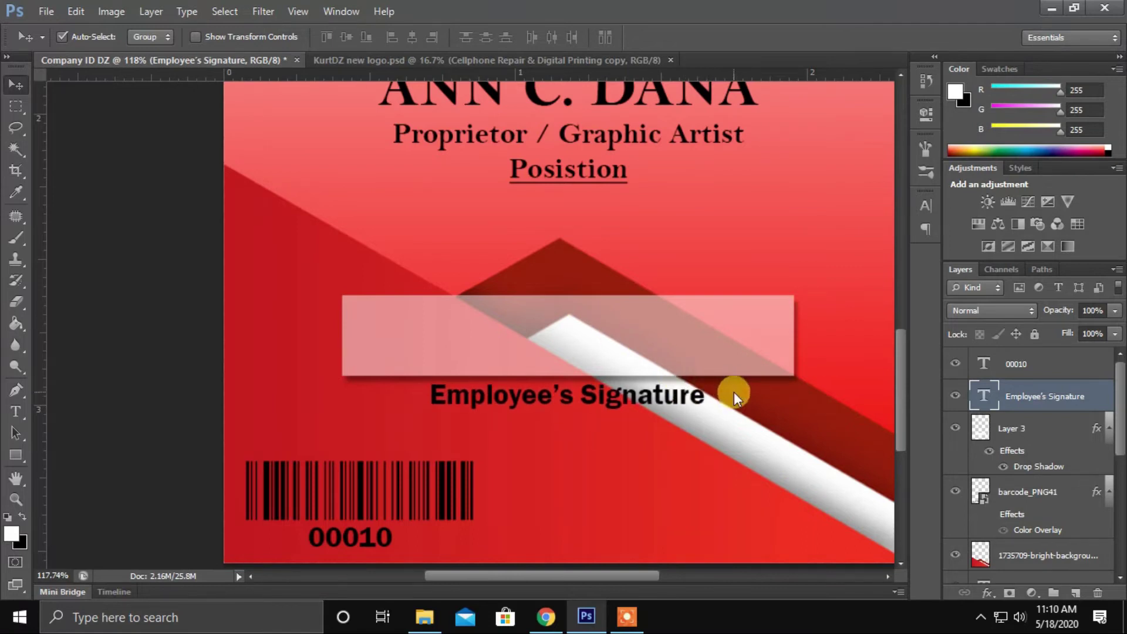
scroll(483, 426, "down", 3, "alt")
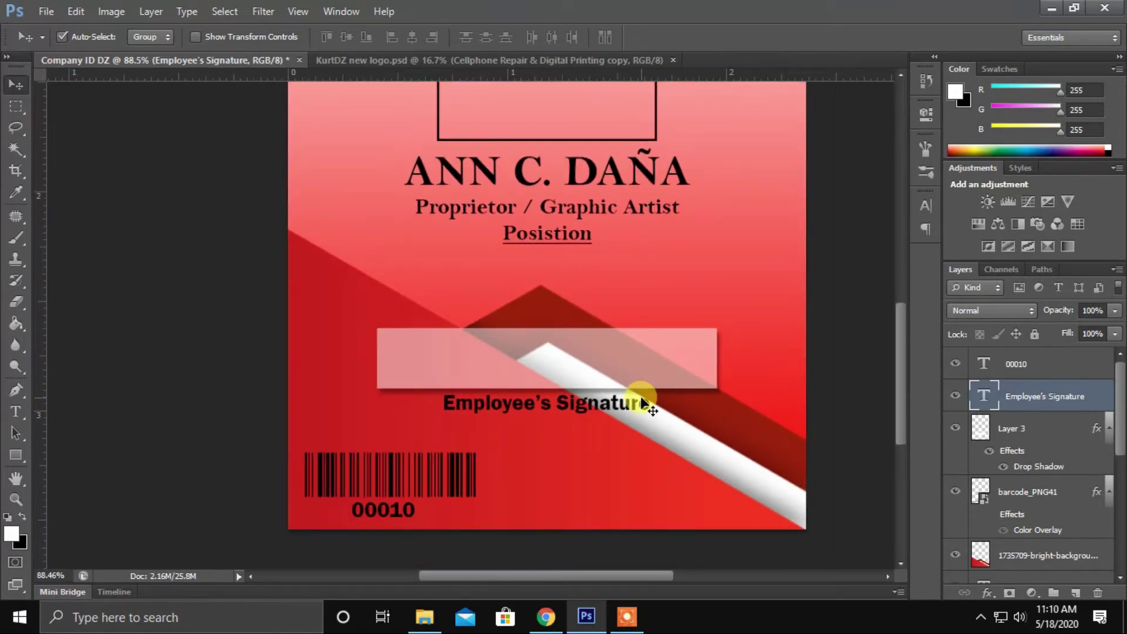
scroll(564, 421, "down", 3, "alt")
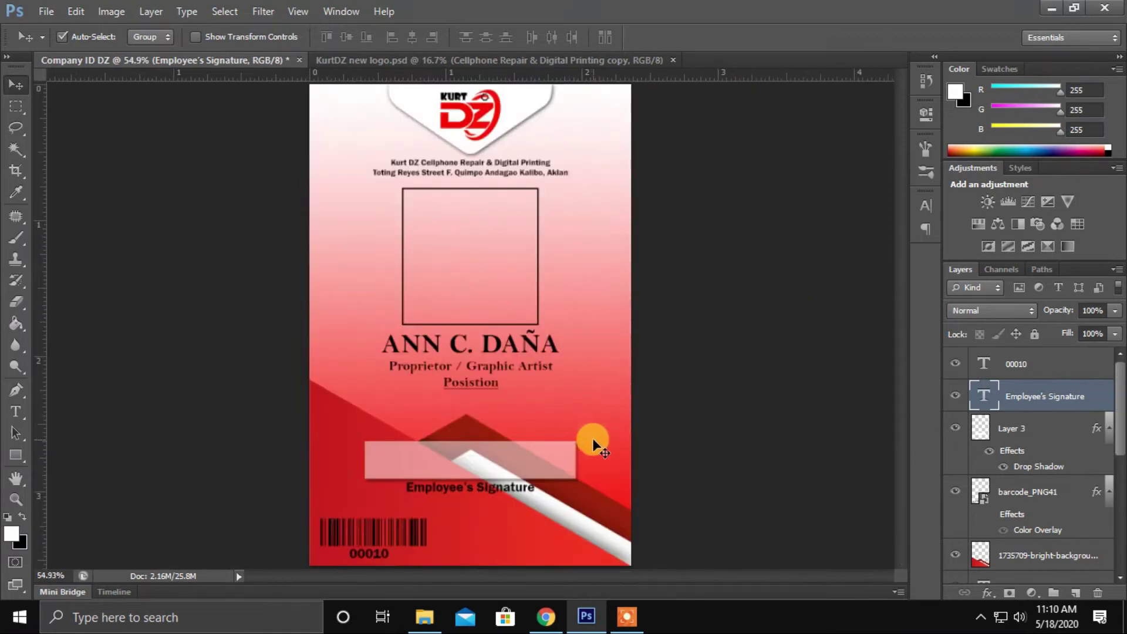
scroll(462, 400, "down", 1, "alt")
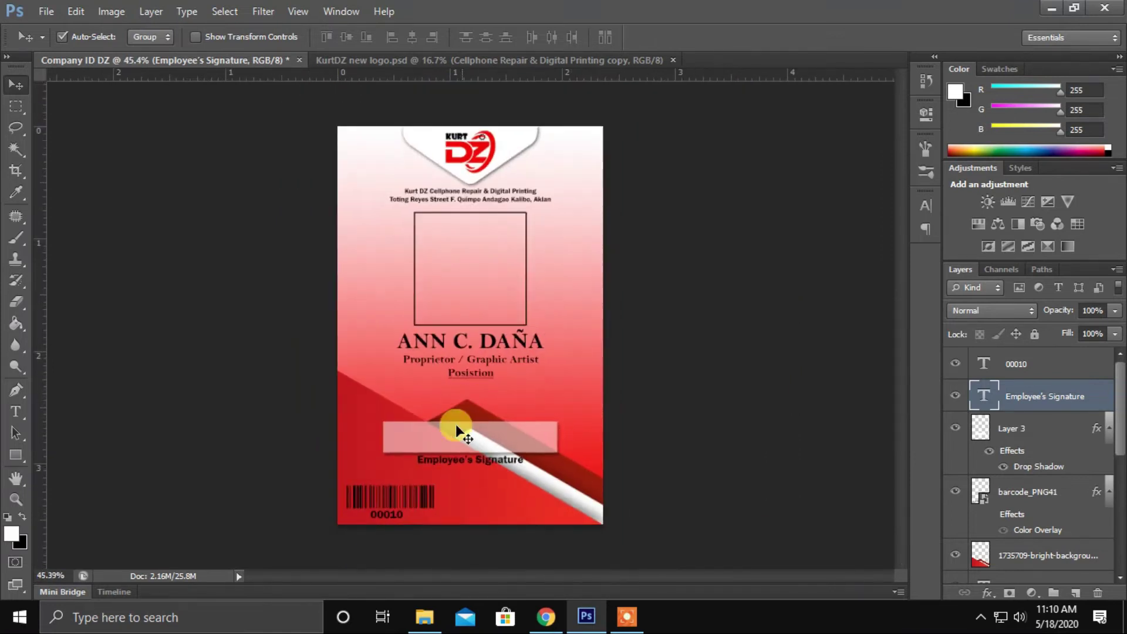
left_click(386, 496)
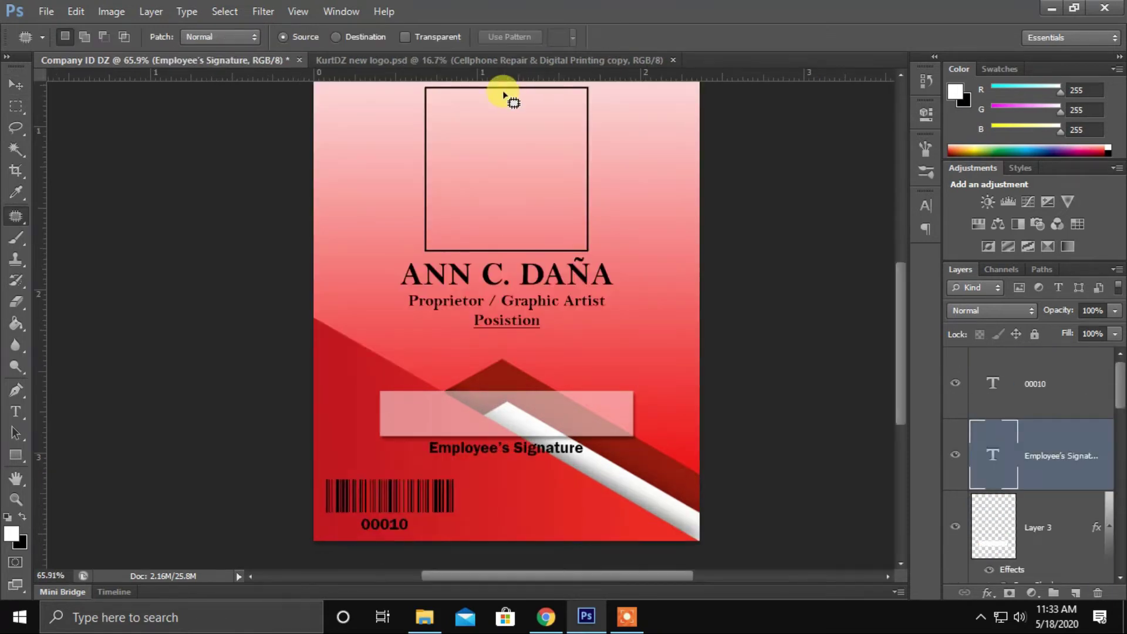
key("v")
scroll(453, 258, "up", 2, "alt")
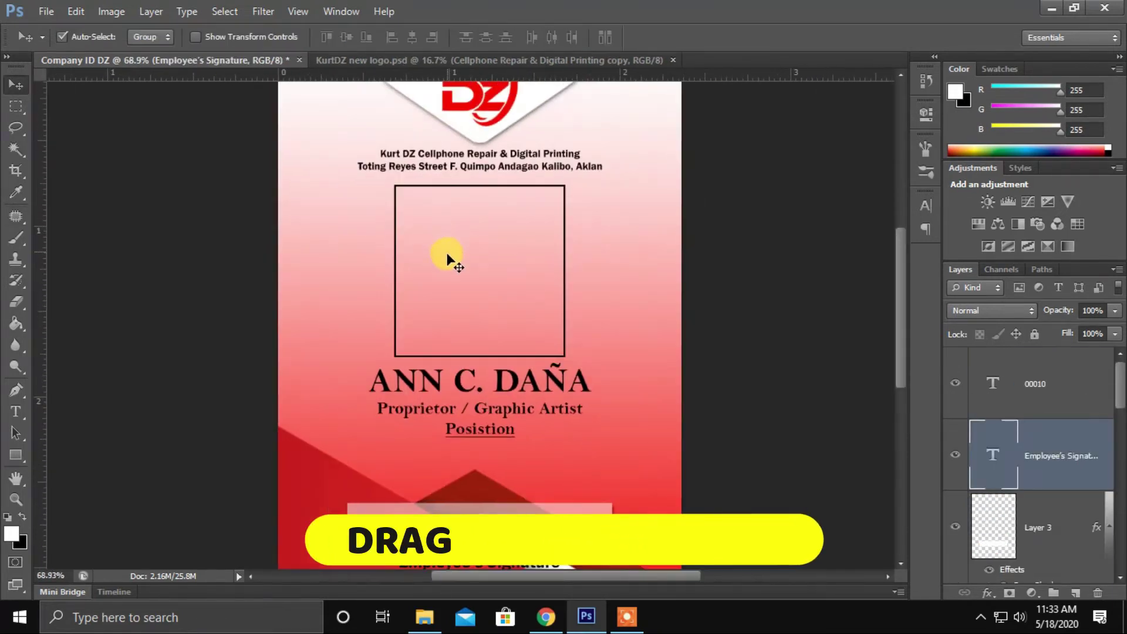
- In File Explorer, open Desktop > DZ Company ID and select the 2x2 portrait photo
left_click(424, 615)
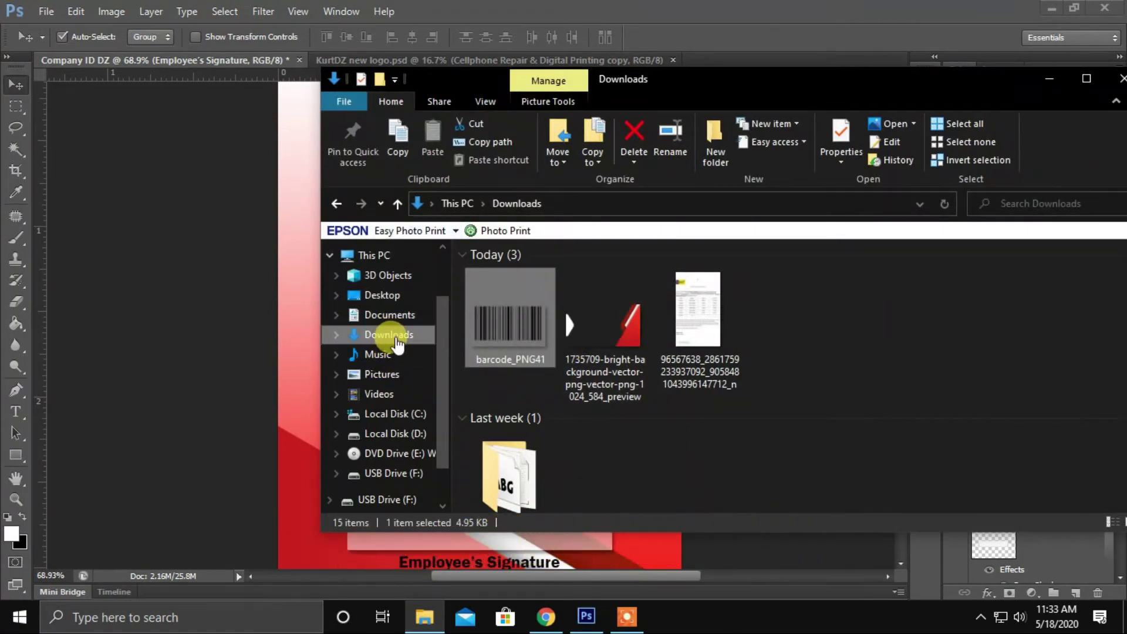
left_click(381, 295)
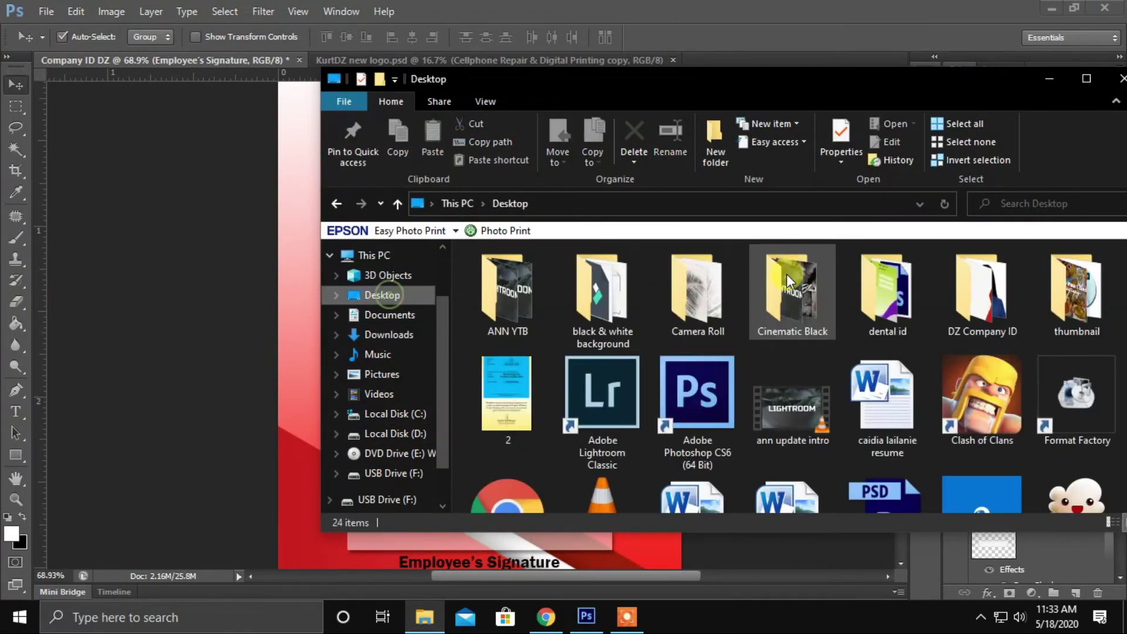
double_click(967, 279)
left_click(514, 291)
- Place the 2x2 photo on the card and rename the empty layer to '1x1 guide'
left_click_drag(515, 291, 284, 281)
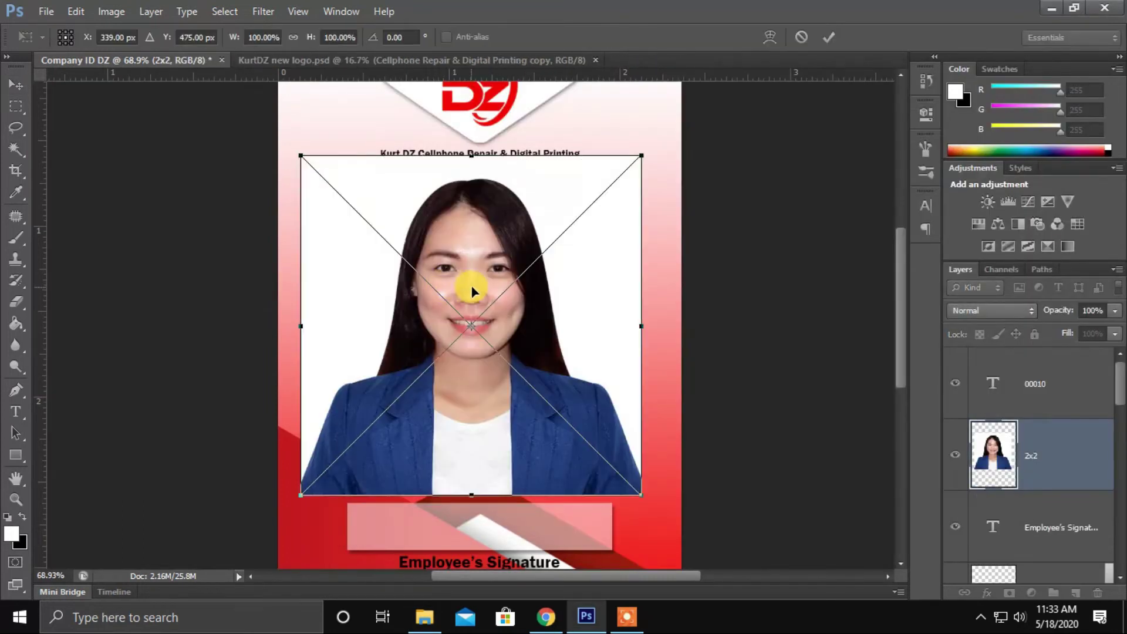
key("Return")
mouse_move(1018, 426)
left_mouse_down()
mouse_move(1045, 381)
mouse_move(1034, 372)
left_mouse_up()
double_click(1037, 424)
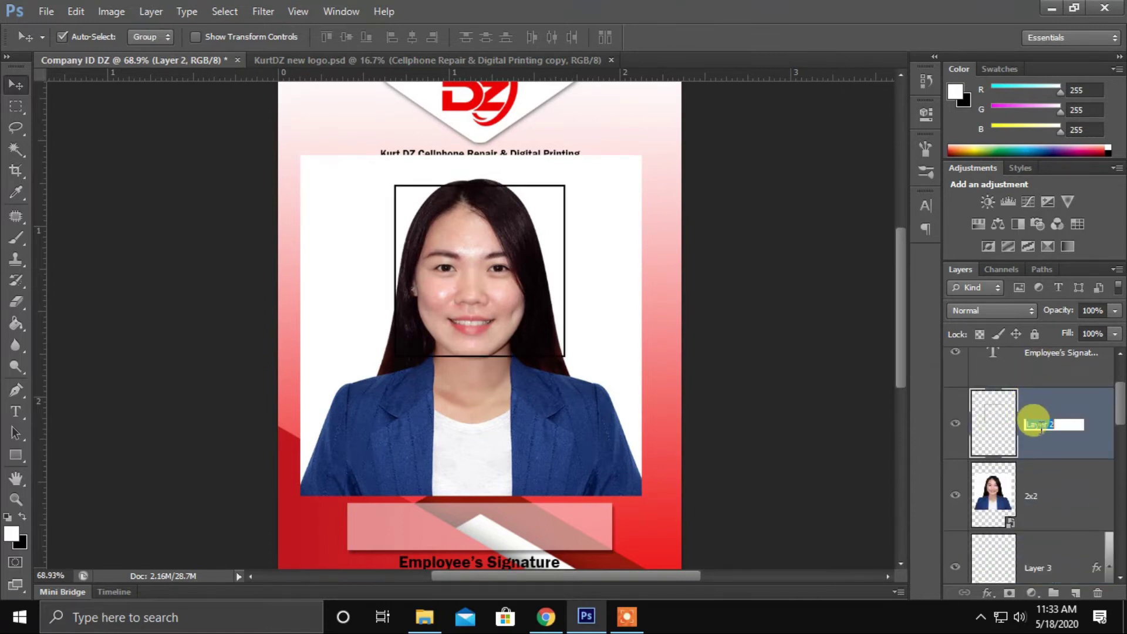
type("1 ")
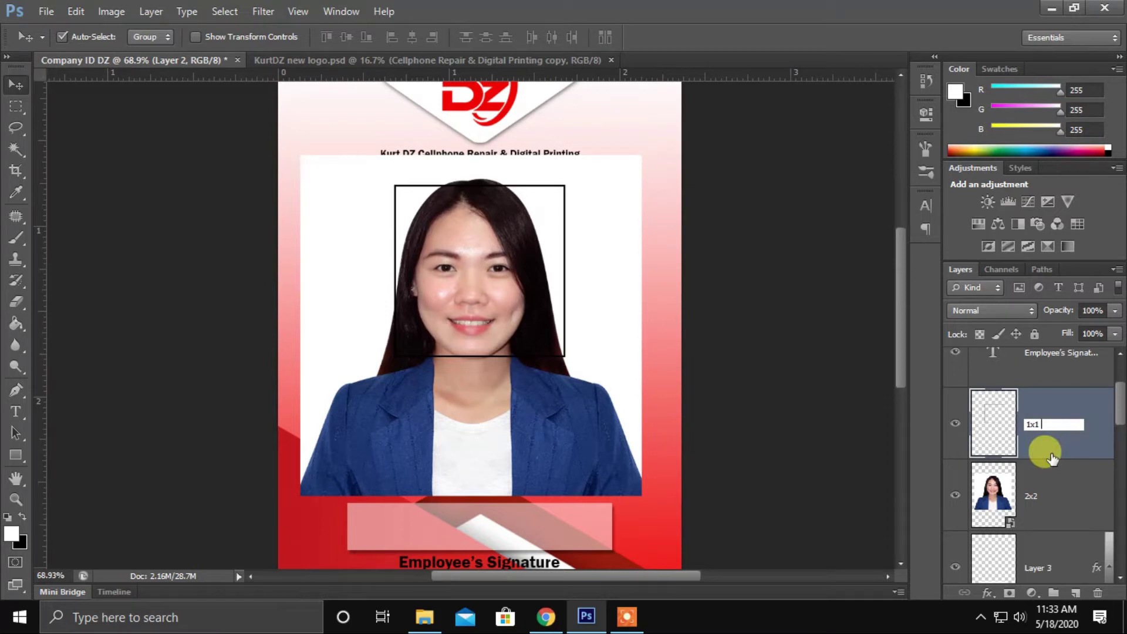
type("guide")
left_click(1051, 458)
- Scale the 2x2 photo down to fit inside the square photo frame
left_click(1047, 487)
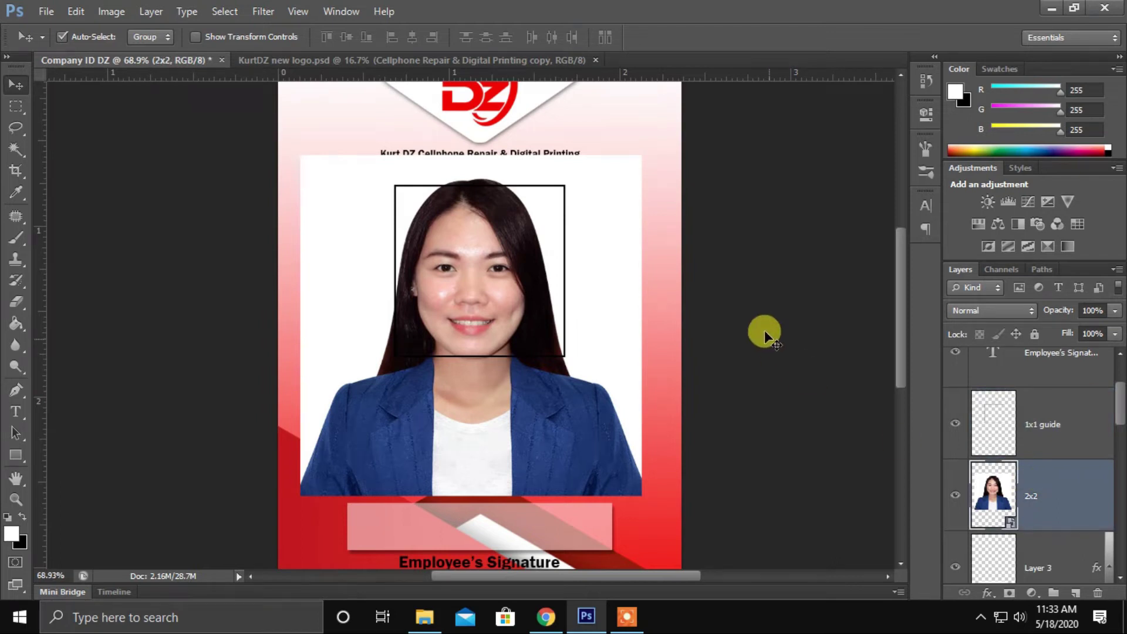
key("ctrl+t")
left_click_drag(643, 152, 596, 241)
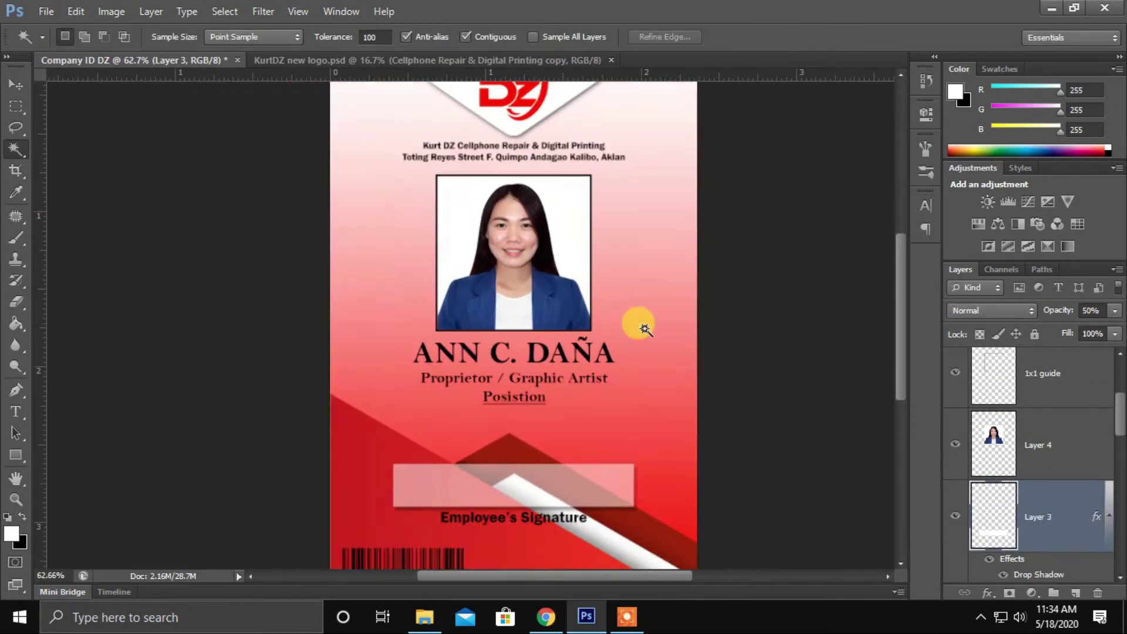
scroll(646, 329, "down", 2)
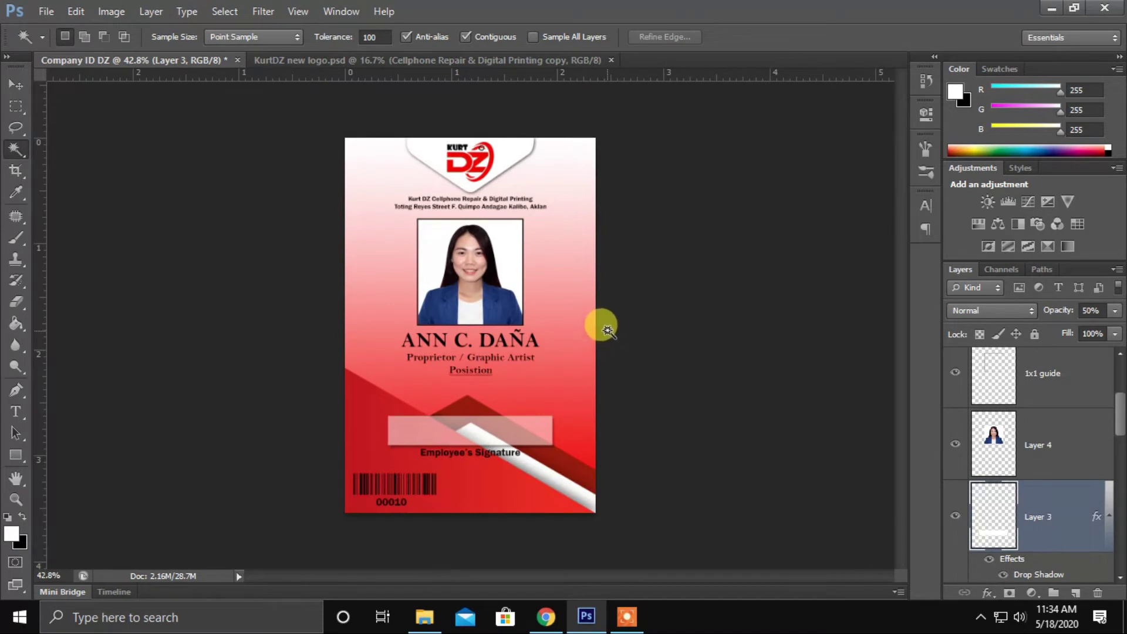
key("v")
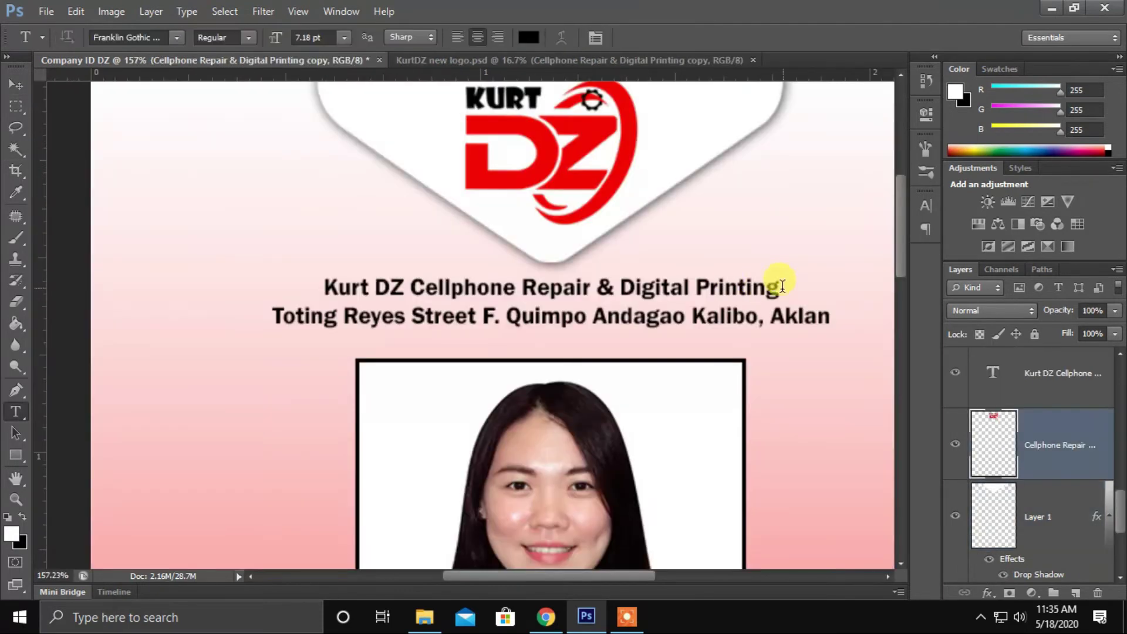
- Enlarge the company name line in the card header
mouse_move(780, 287)
left_mouse_down()
mouse_move(503, 288)
mouse_move(294, 252)
left_mouse_up()
left_click_drag(286, 47, 309, 37)
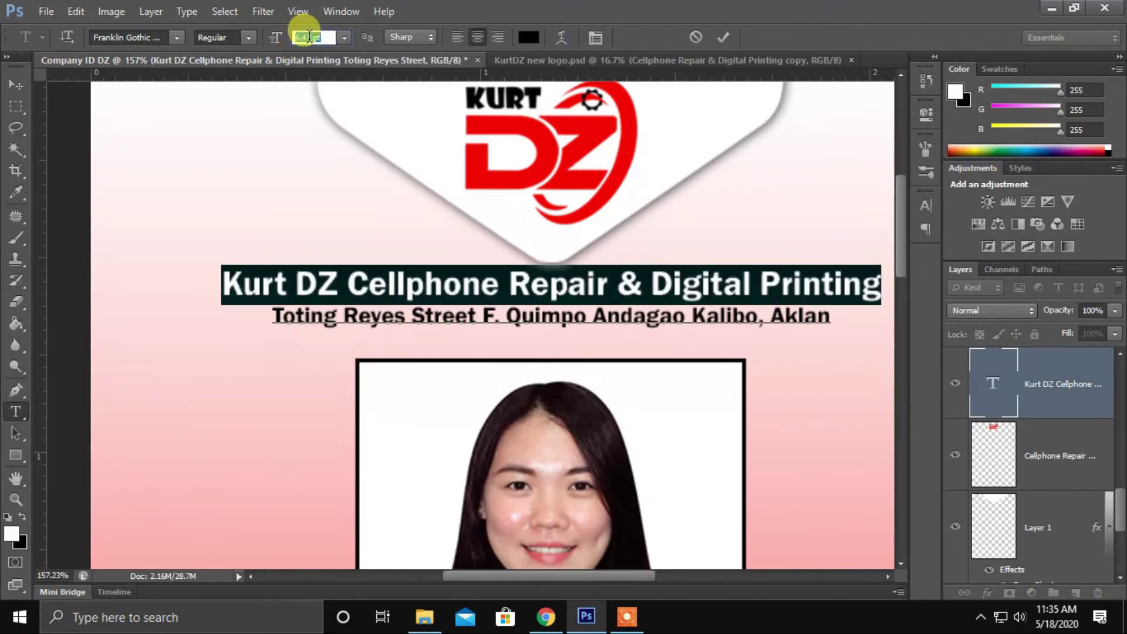
left_click(998, 381)
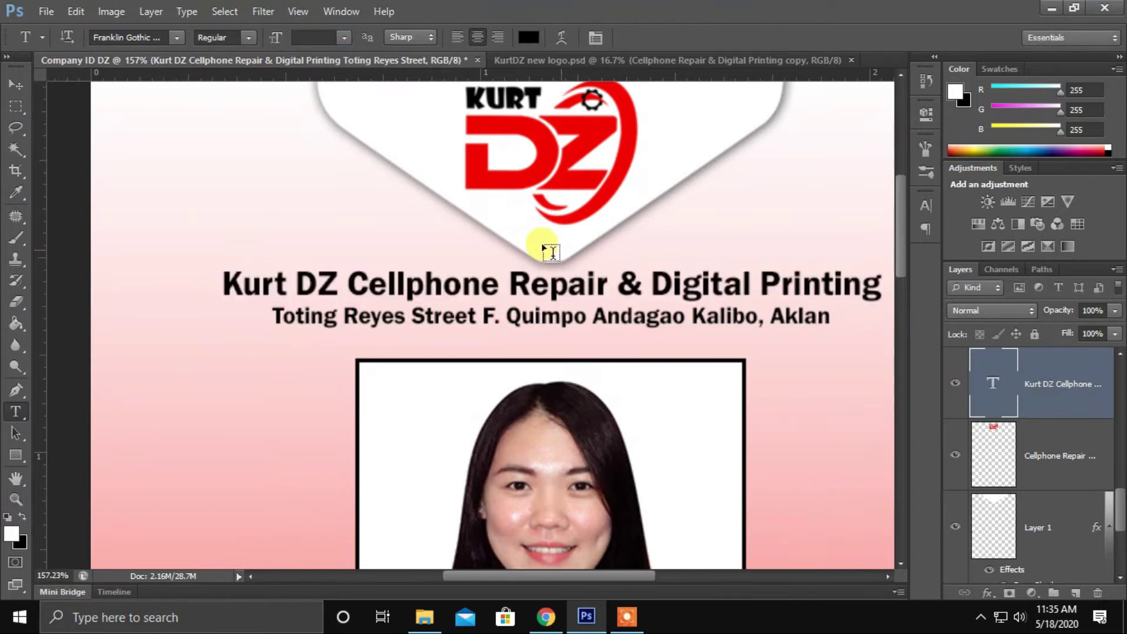
scroll(541, 244, "down", 3)
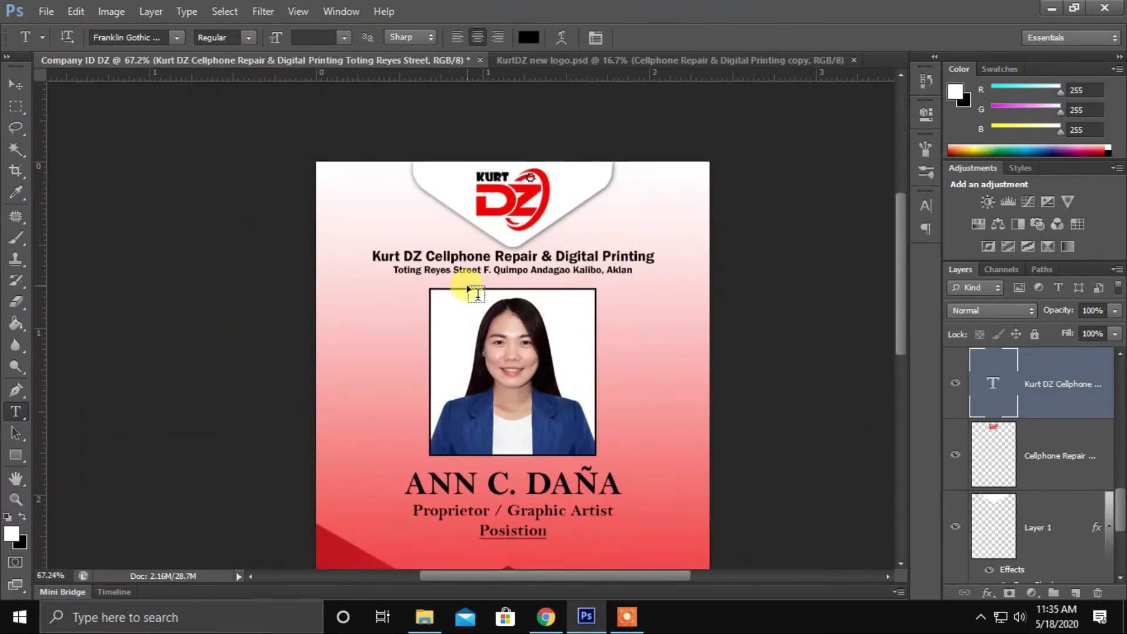
scroll(476, 289, "up", 2)
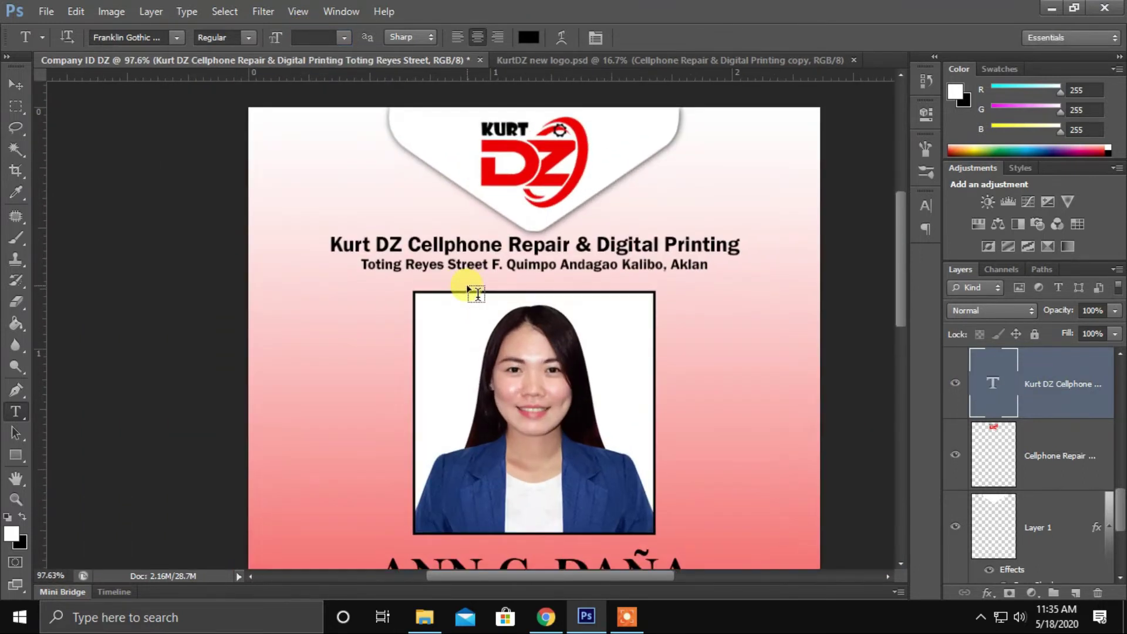
- Delete the space between Kurt and DZ so the header reads KurtDZ
left_click(377, 244)
key("BackSpace")
left_click(1063, 370)
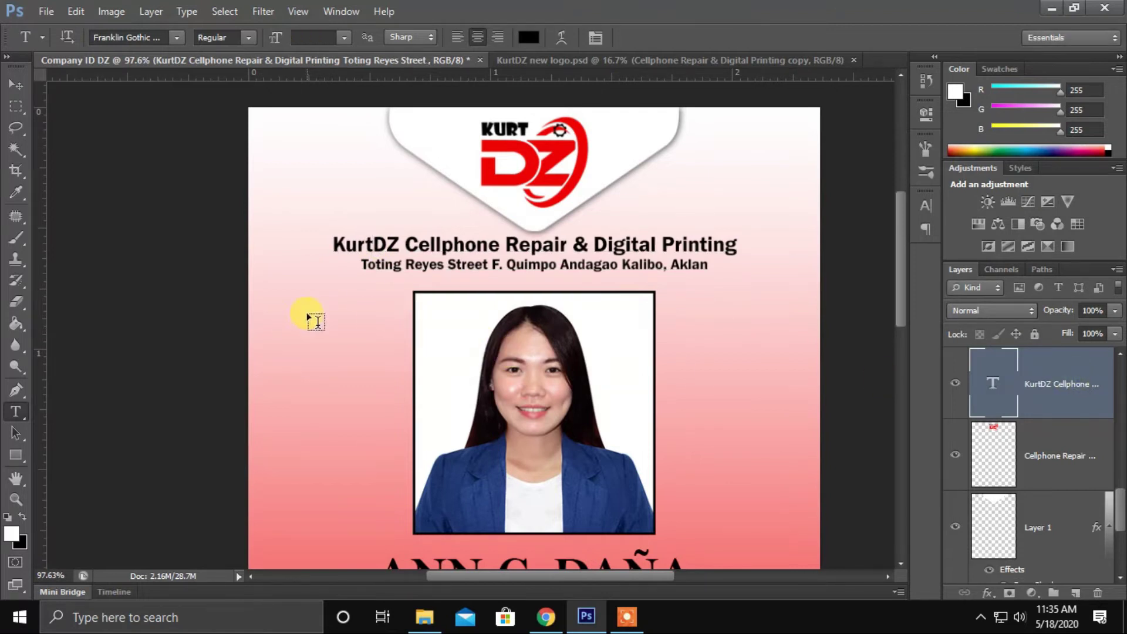
scroll(312, 307, "down", 2)
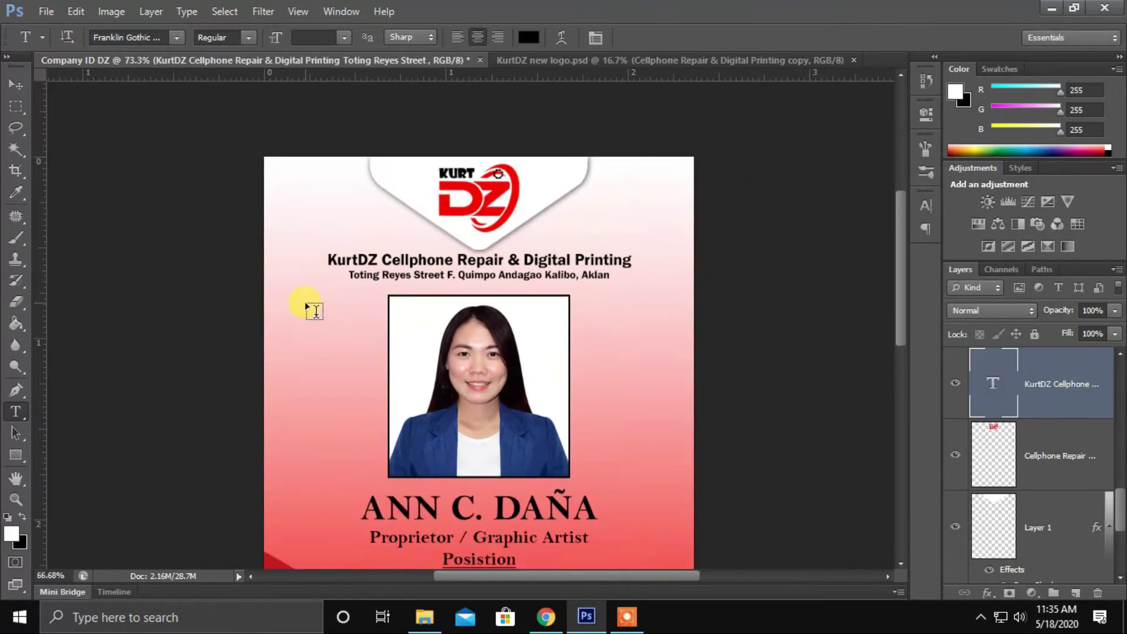
scroll(329, 294, "down", 2)
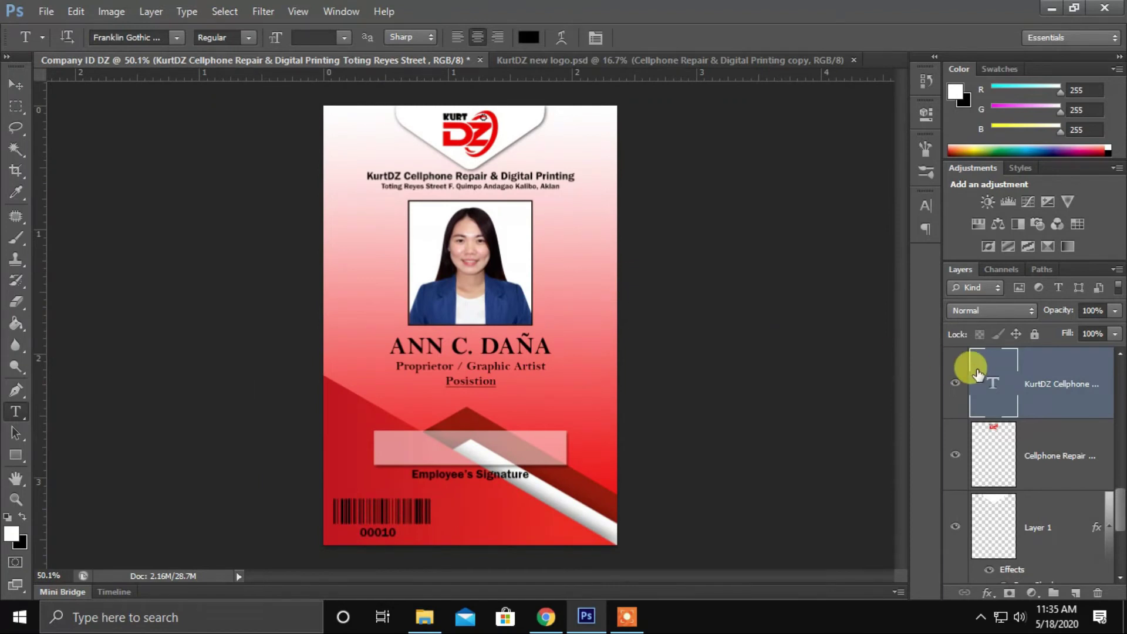
scroll(977, 370, "up", 3)
- Group the front text and logo layers as 'front', then hide the group and white chevron
left_click(1039, 472, "shift")
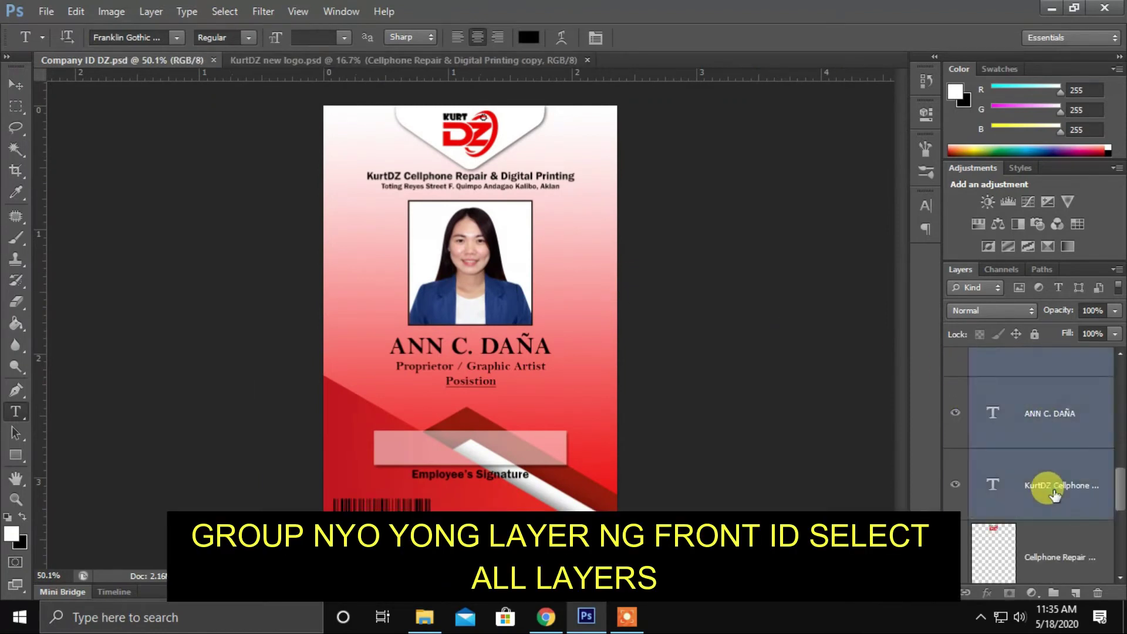
left_click(1055, 539, "shift")
key("ctrl+g")
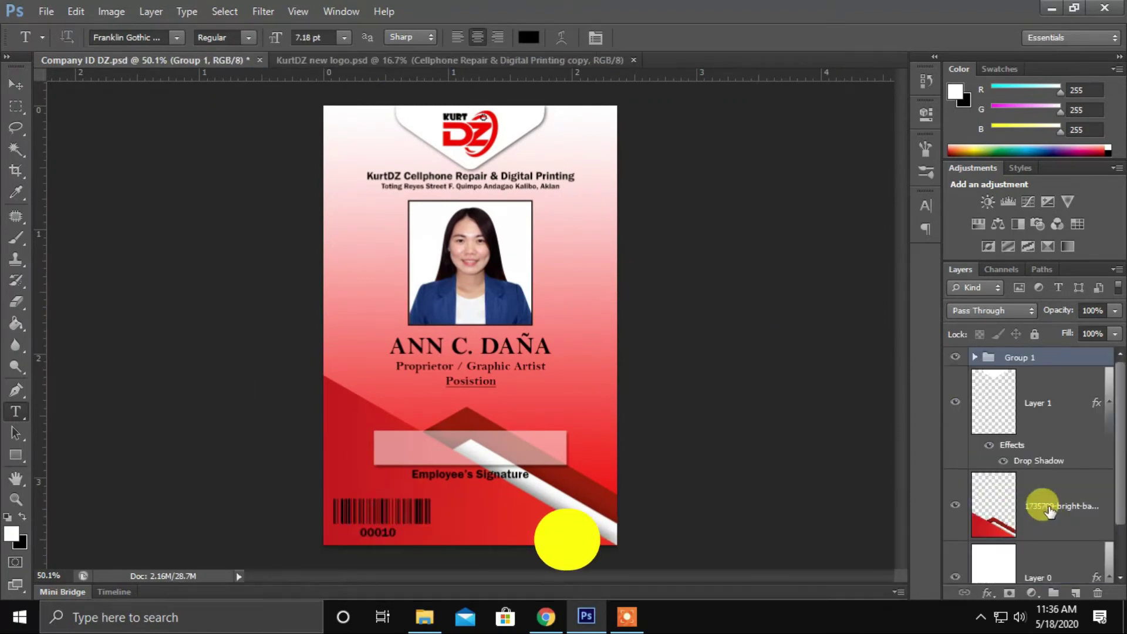
double_click(1010, 356)
type("fro")
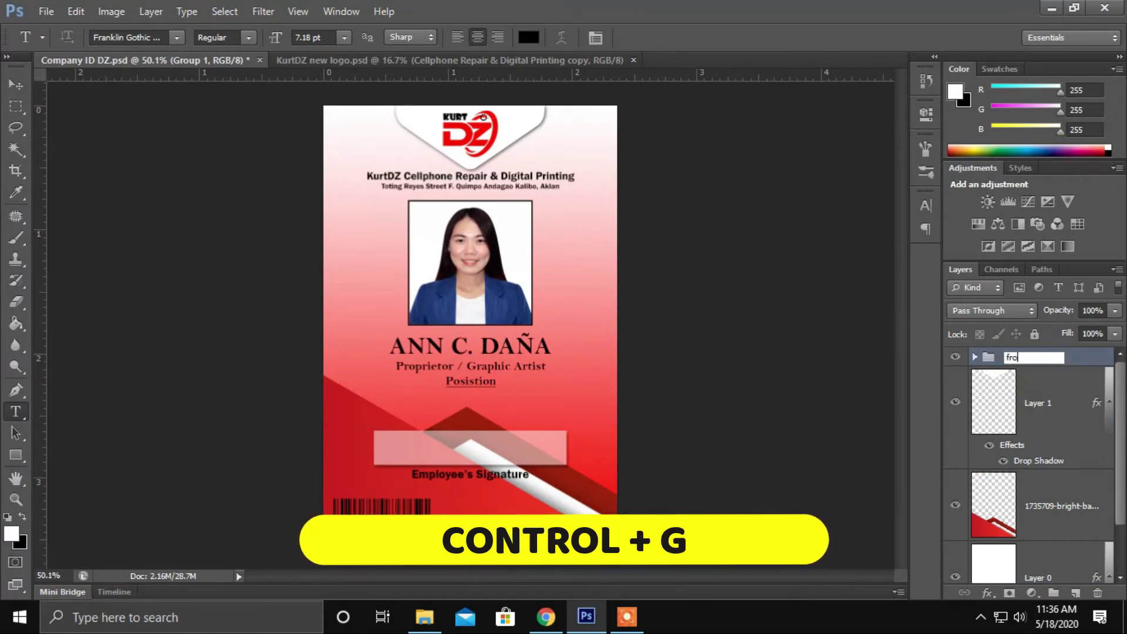
type("nt")
left_click(1006, 381)
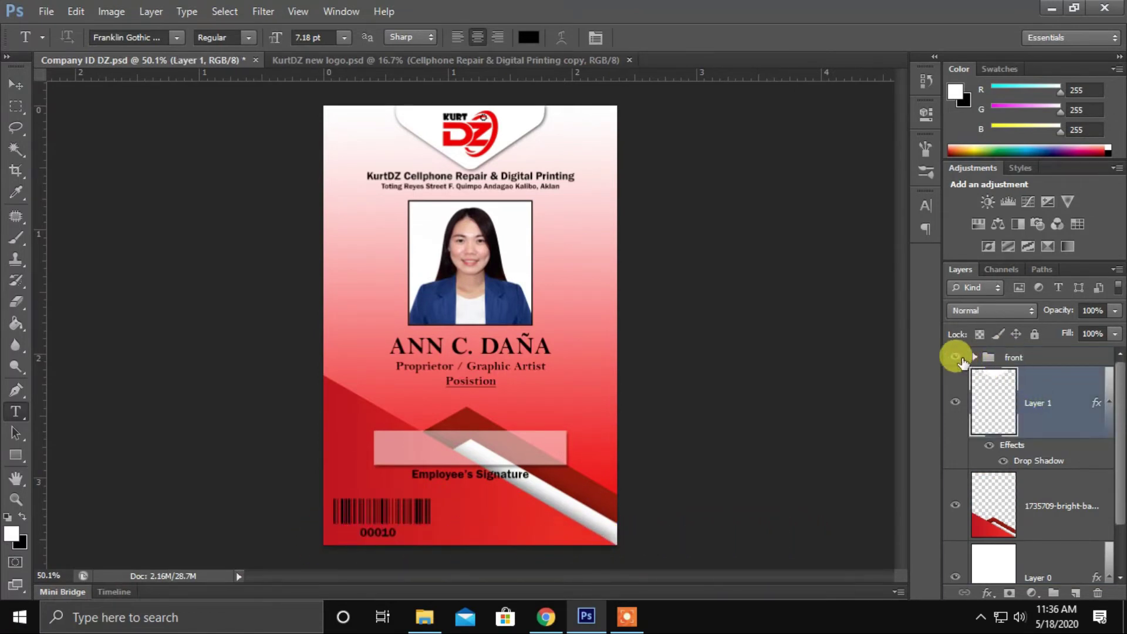
left_click(956, 357)
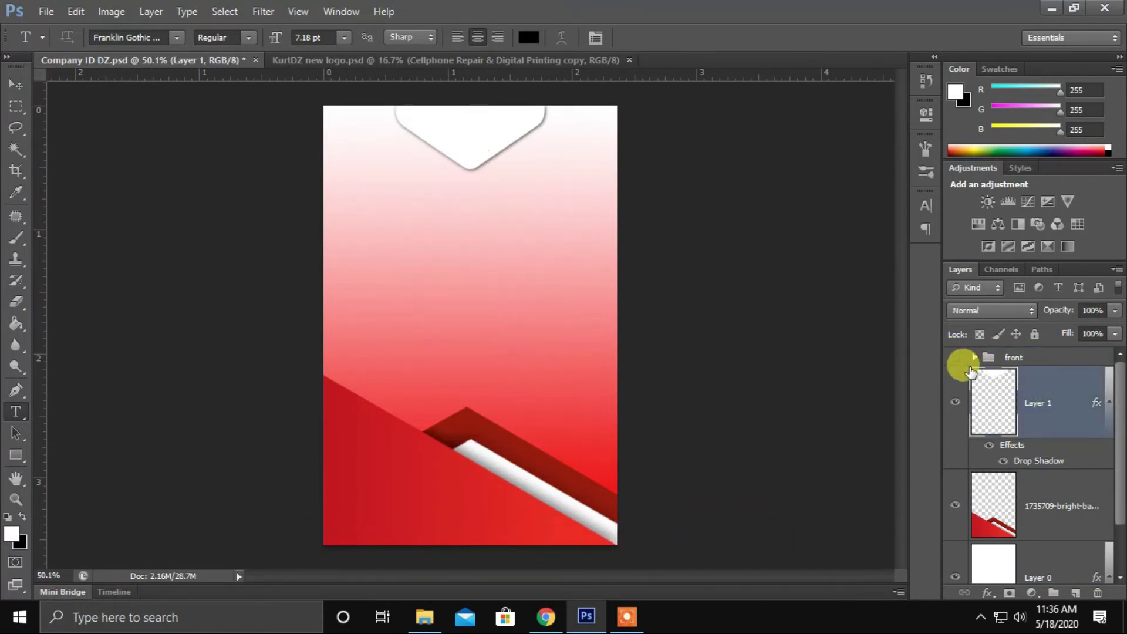
left_click(956, 401)
scroll(411, 320, "down", 2)
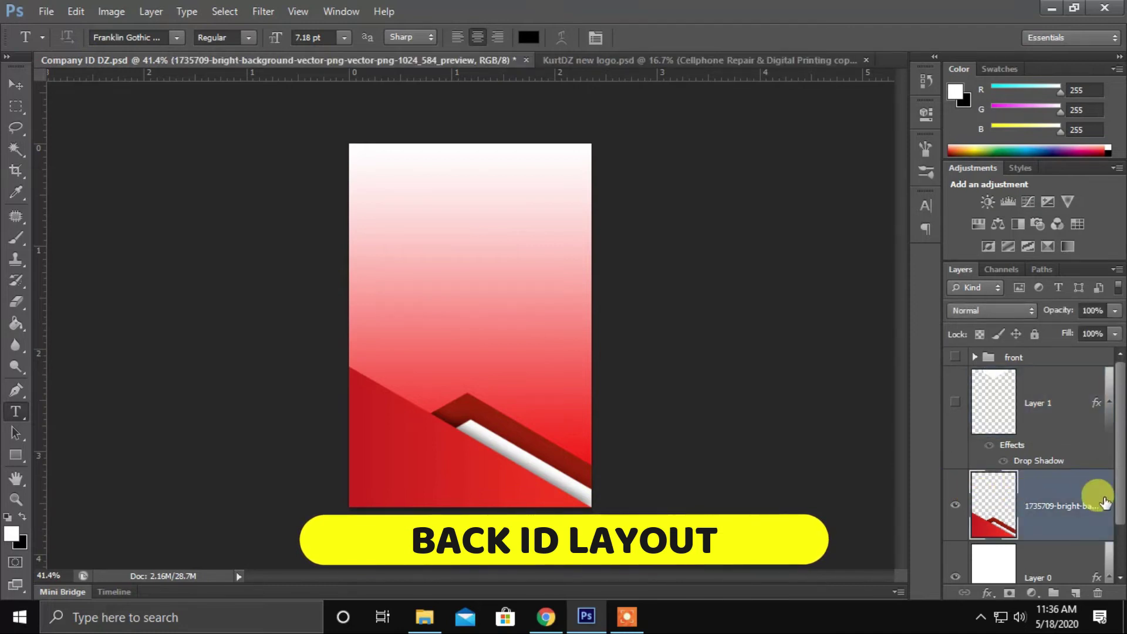
- Duplicate the red stripe background, rotate it 180°, move it to the top, and pick black
left_click_drag(1019, 495, 1051, 482)
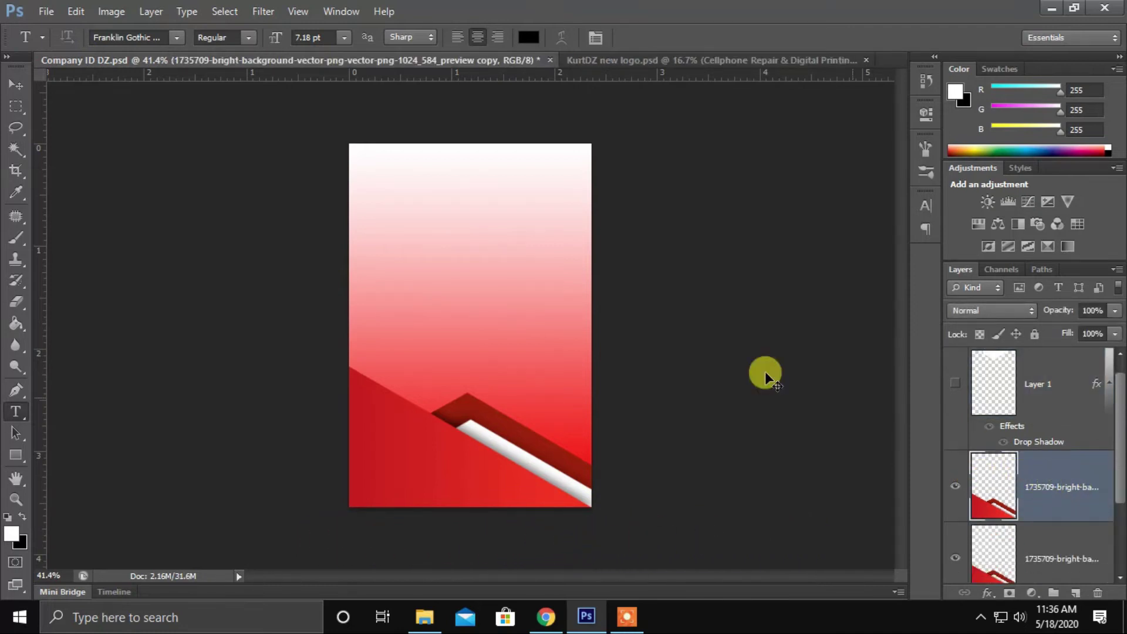
key("ctrl+t")
right_click(449, 432)
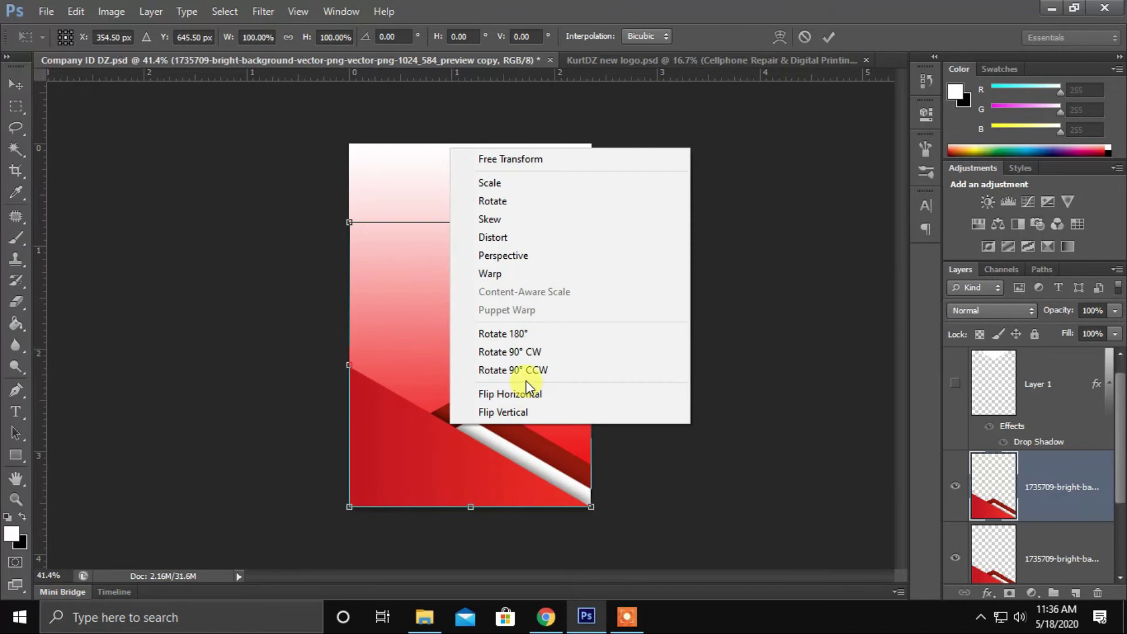
left_click(524, 332)
left_click_drag(529, 292, 529, 213)
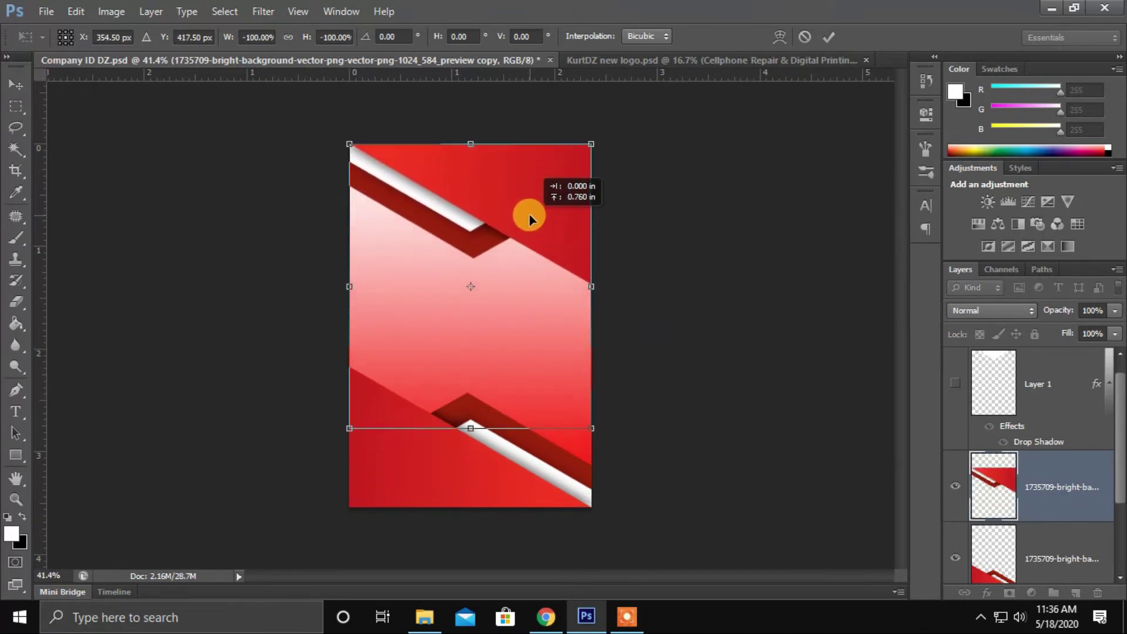
key("Return")
key("i")
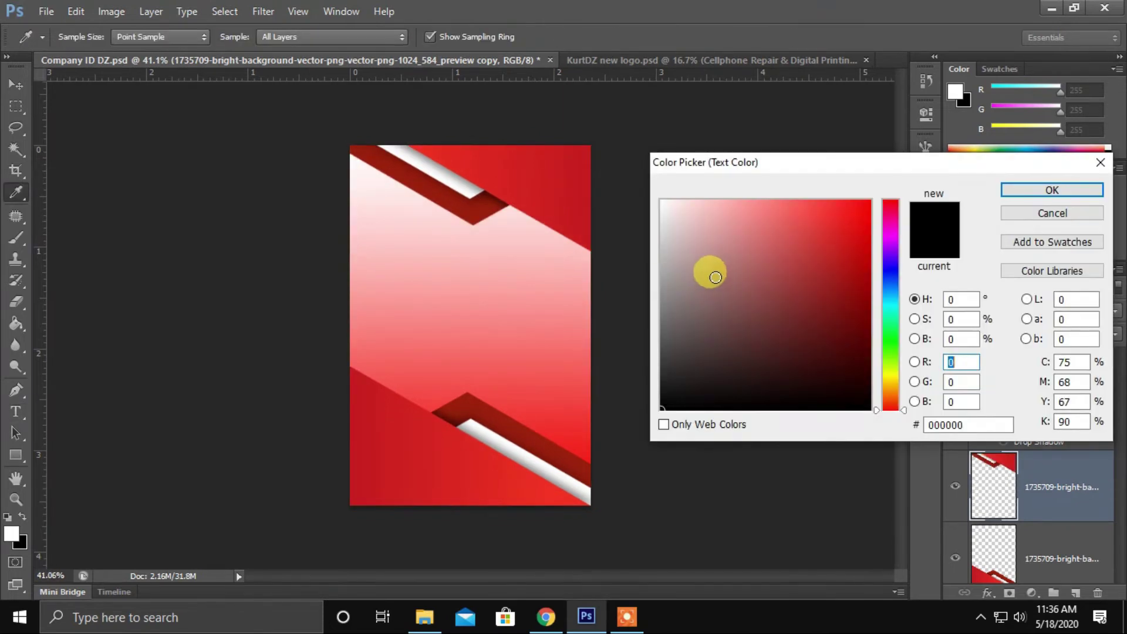
left_click(1050, 189)
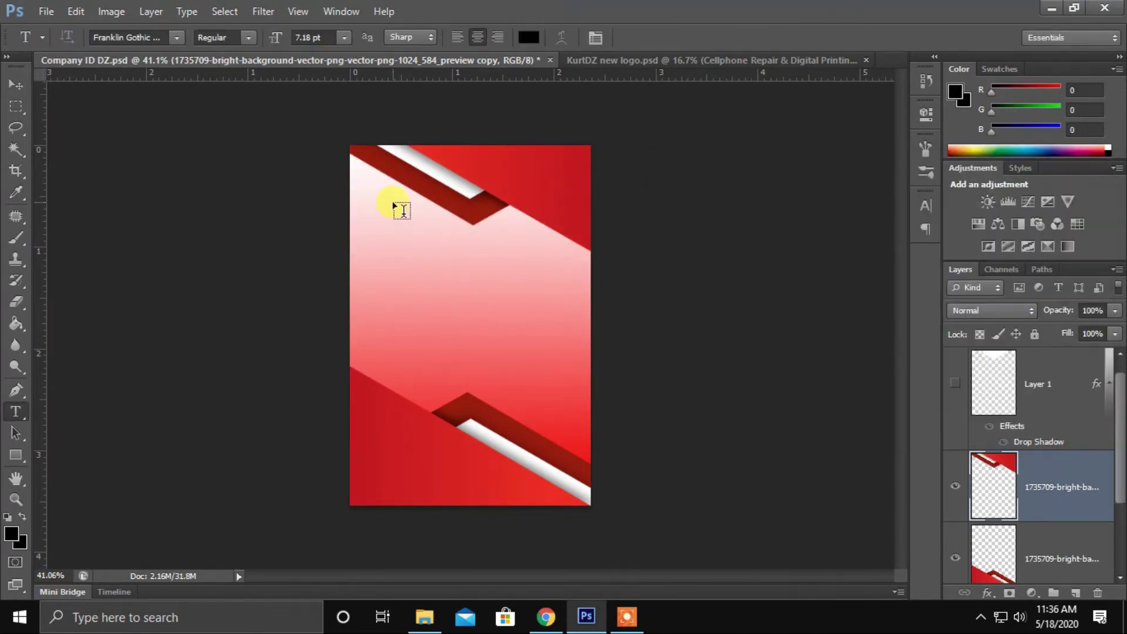
- Type the Address, Birthday, Contact no., SSS, TIN and PHILHEALTH labels near the top left
scroll(338, 141, "up", 1)
scroll(352, 159, "up", 2)
left_click(373, 165)
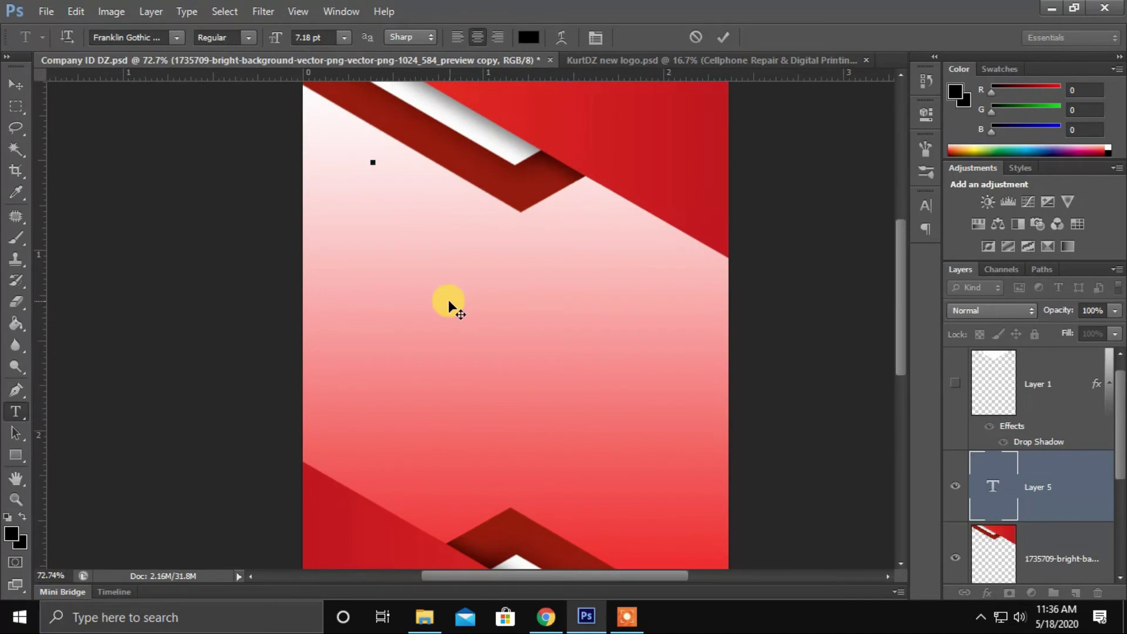
scroll(446, 299, "down", 1)
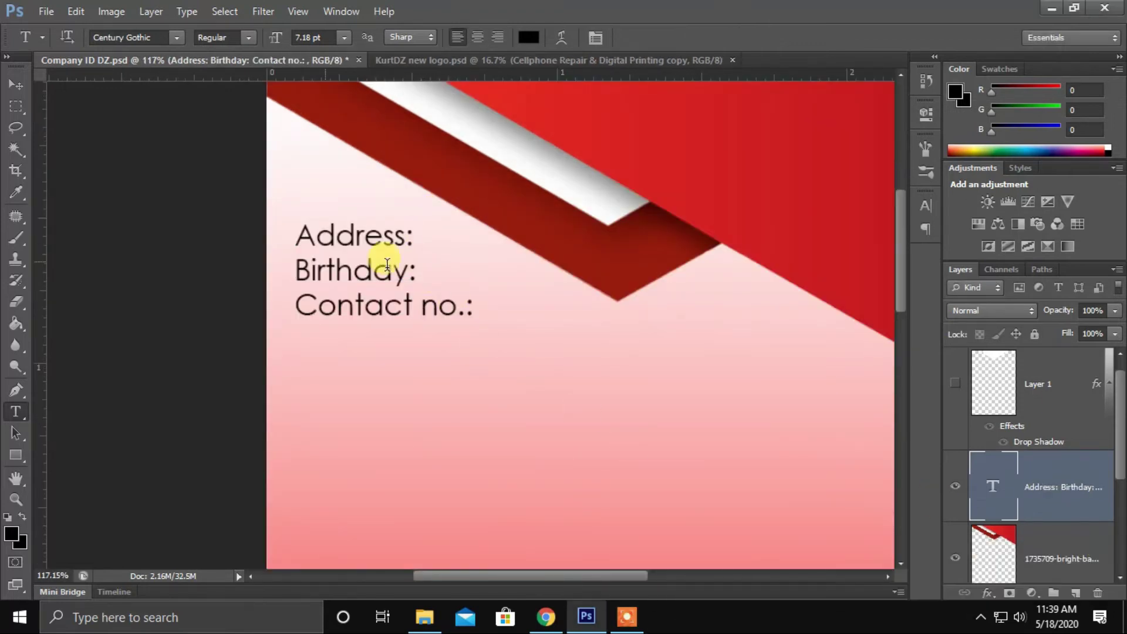
scroll(411, 258, "down", 2)
scroll(367, 138, "down", 2)
scroll(466, 239, "up", 4)
- Capitalize the N in 'No.' on the SSS and TIN lines
left_click(429, 322)
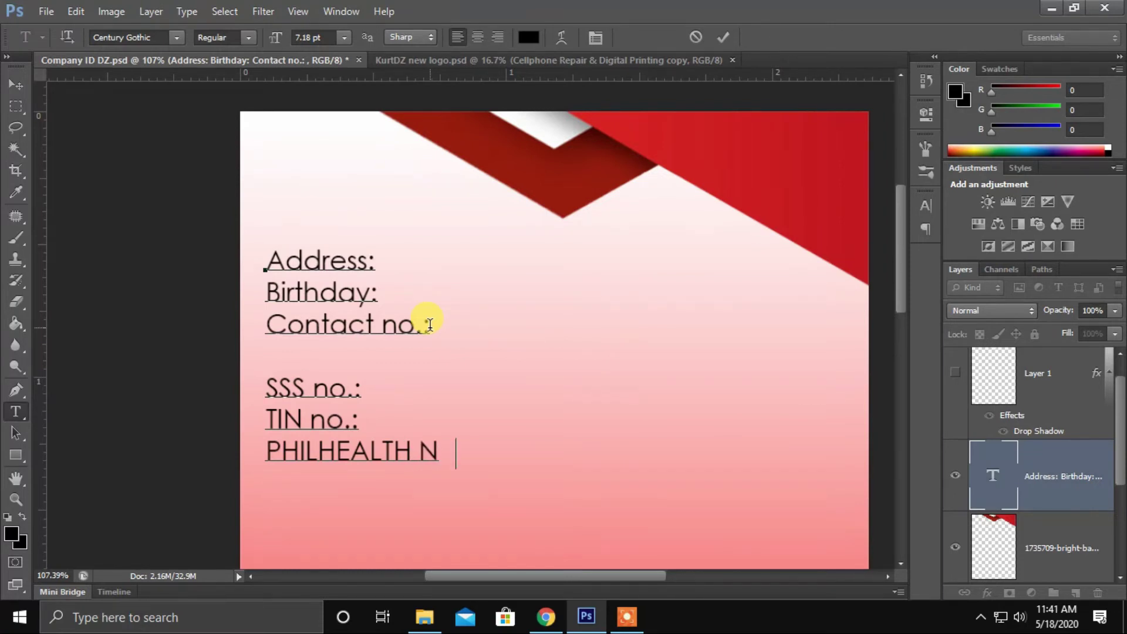
key("Delete")
type("N")
left_click(322, 387)
key("Delete")
type("N")
scroll(473, 311, "down", 2)
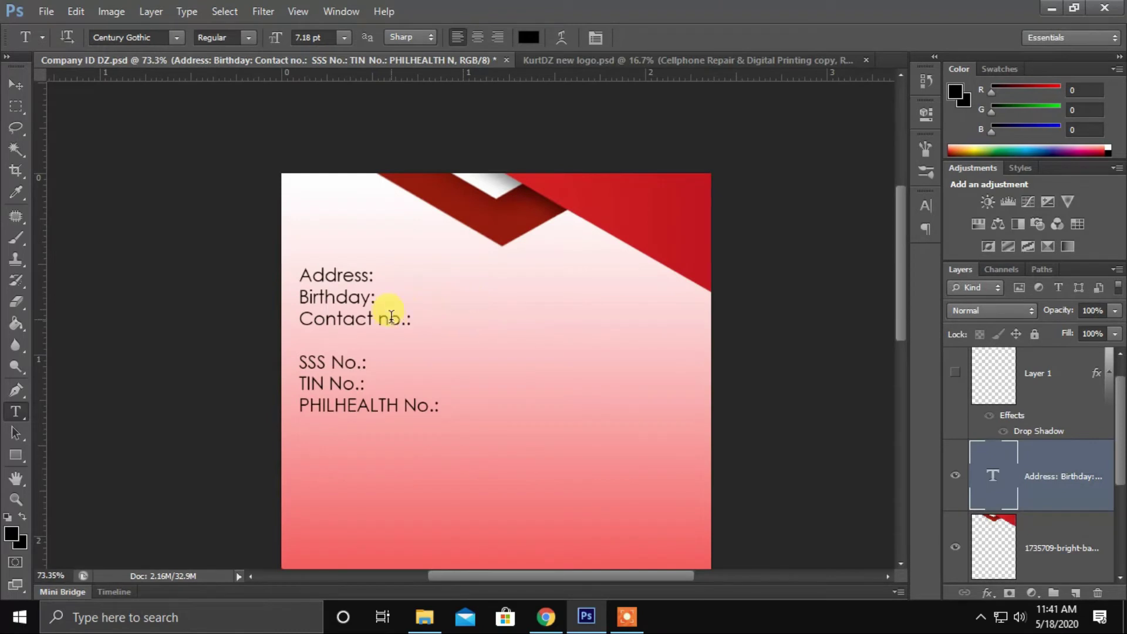
- Scale the details text block to about 91% and set the ID lines' leading to 12 pt
key("ctrl+t")
left_click_drag(437, 257, 424, 284)
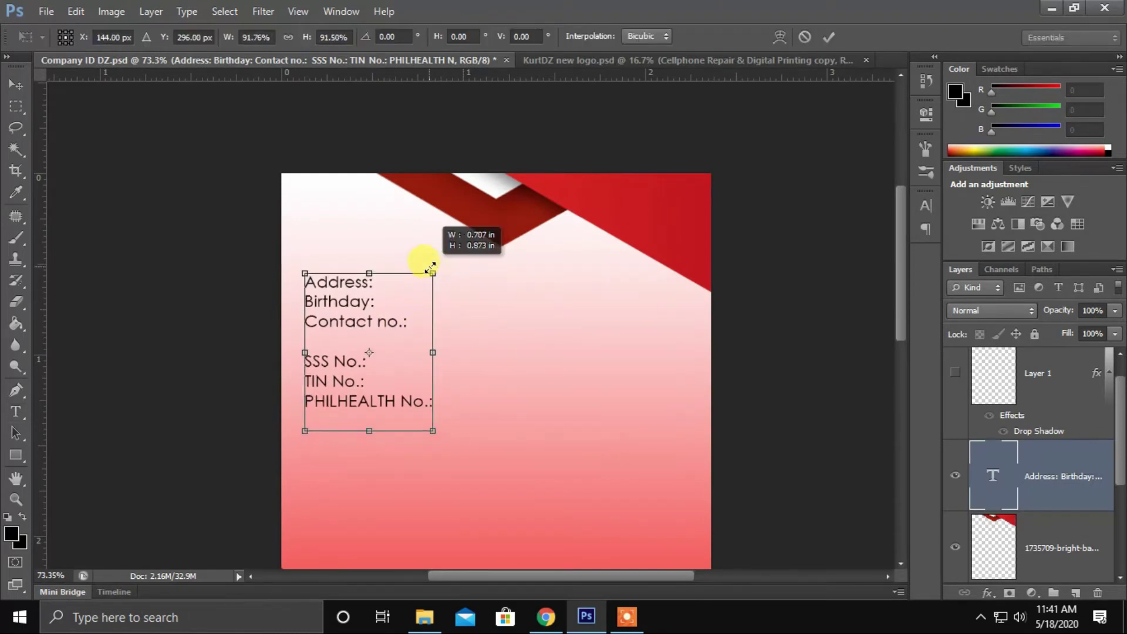
key("Return")
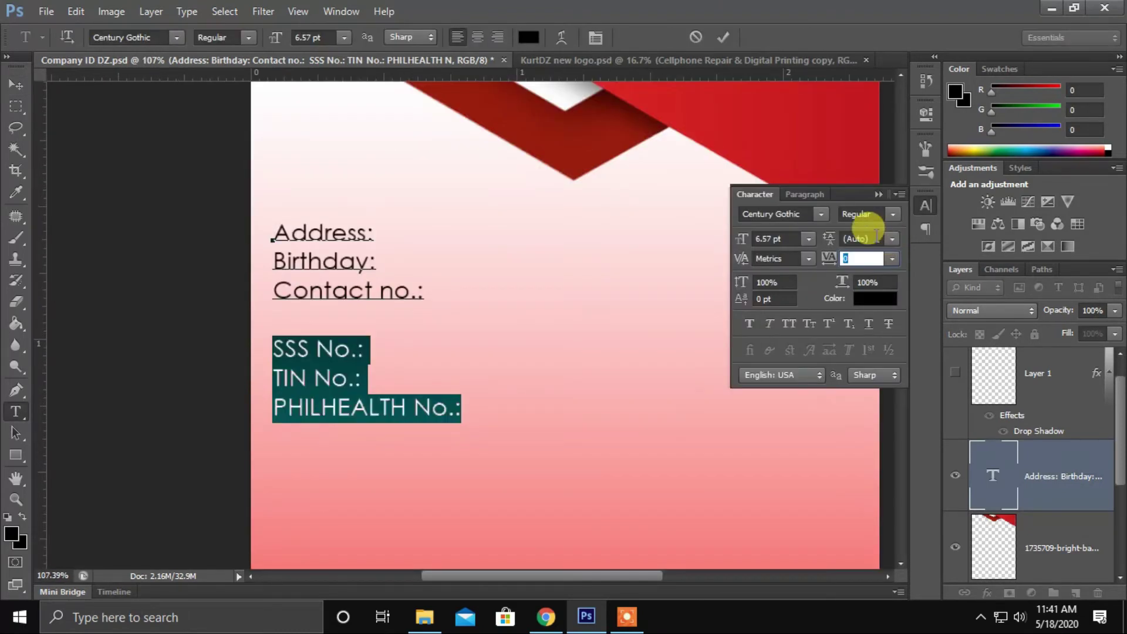
left_click(863, 238)
type("12")
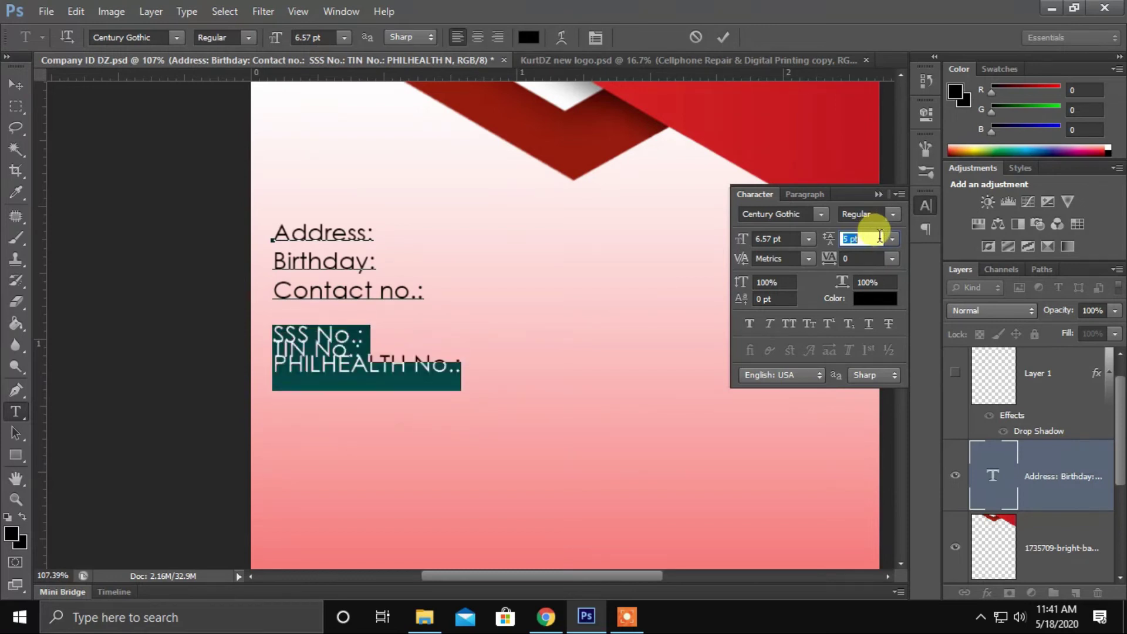
key("Return")
key("Return")
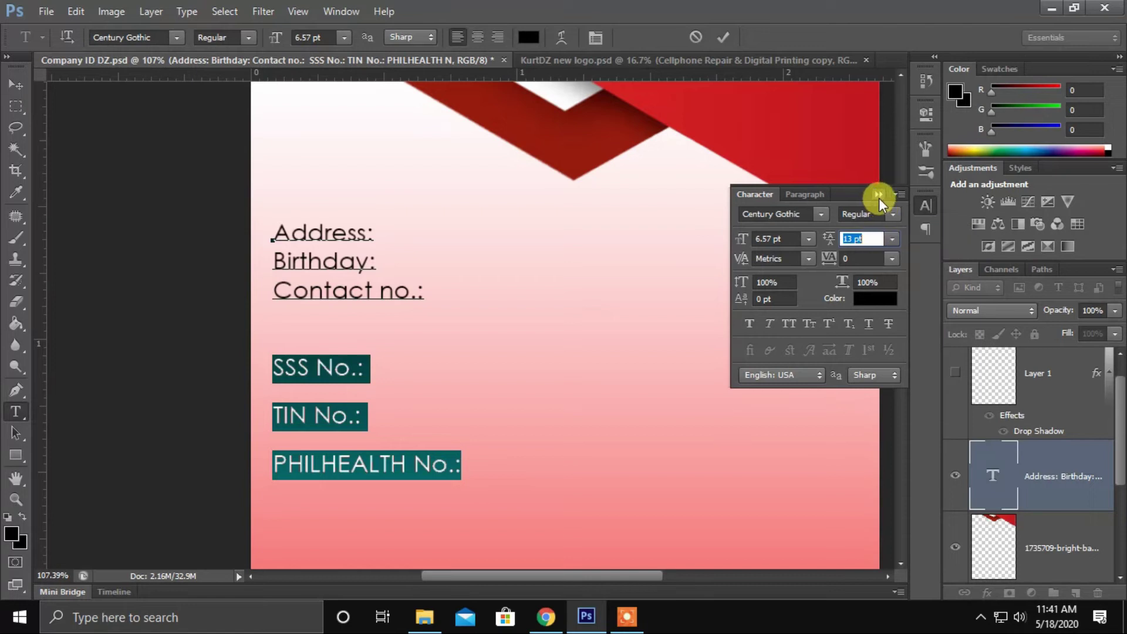
key("Down")
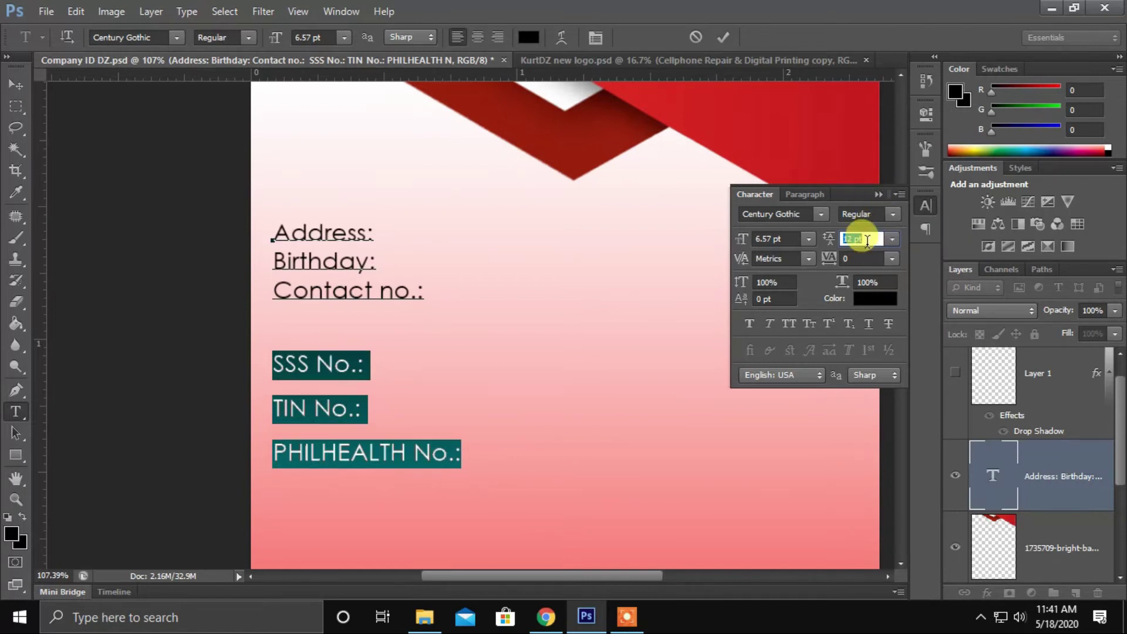
left_click(879, 195)
left_click(1040, 505)
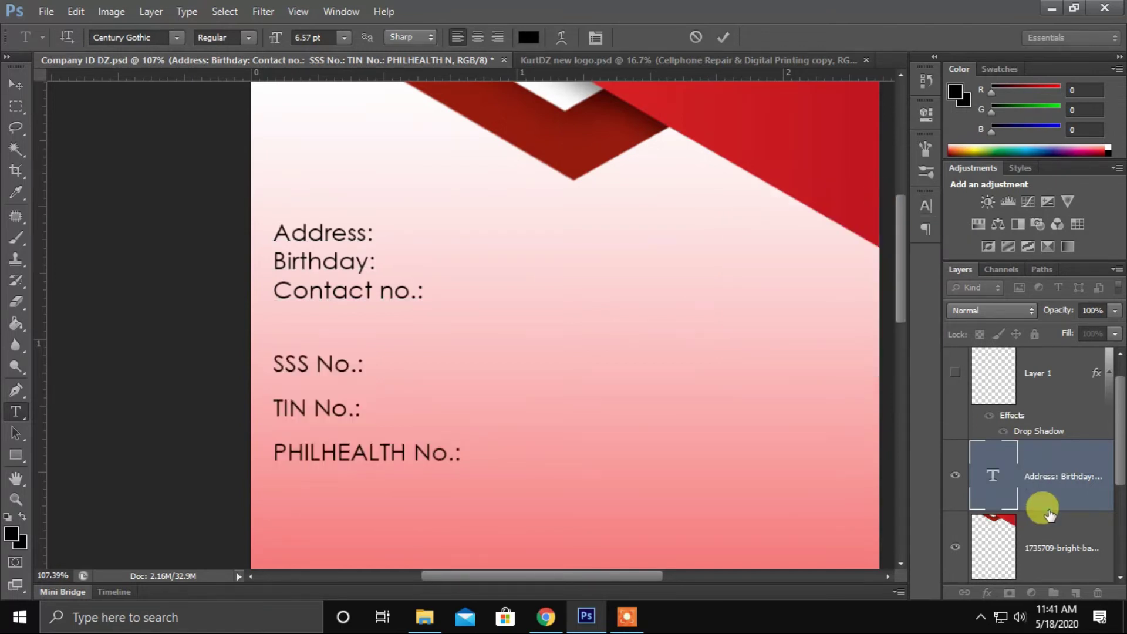
- Move the details text block higher on the card
key("v")
left_click_drag(470, 287, 477, 255)
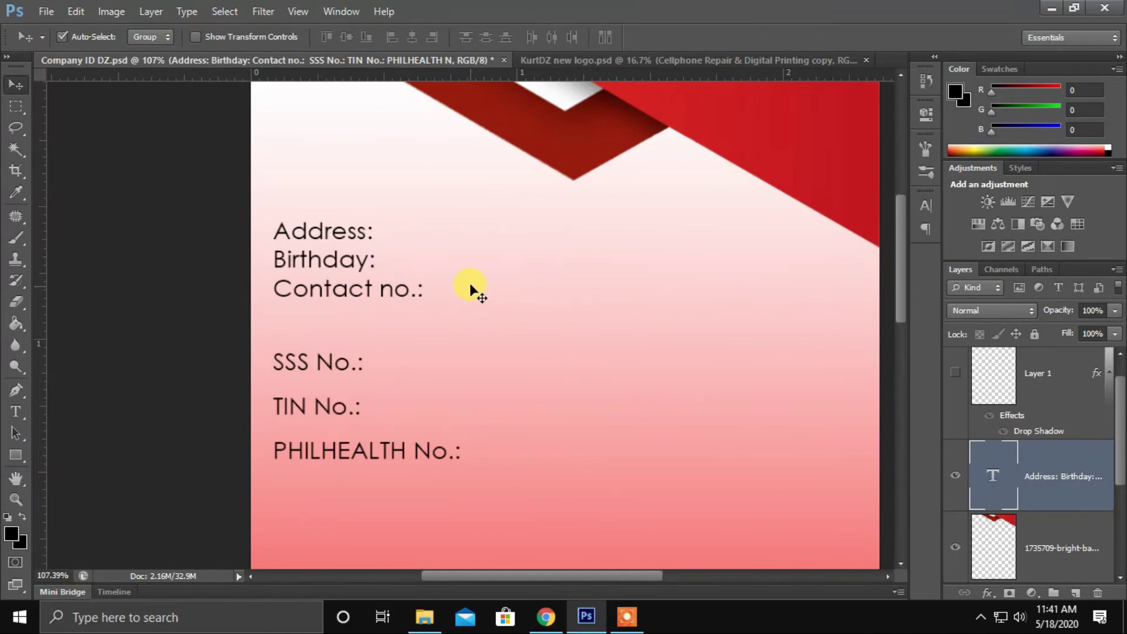
key("shift+Up")
key("shift+Up")
key("shift+Up")
key("shift+Up")
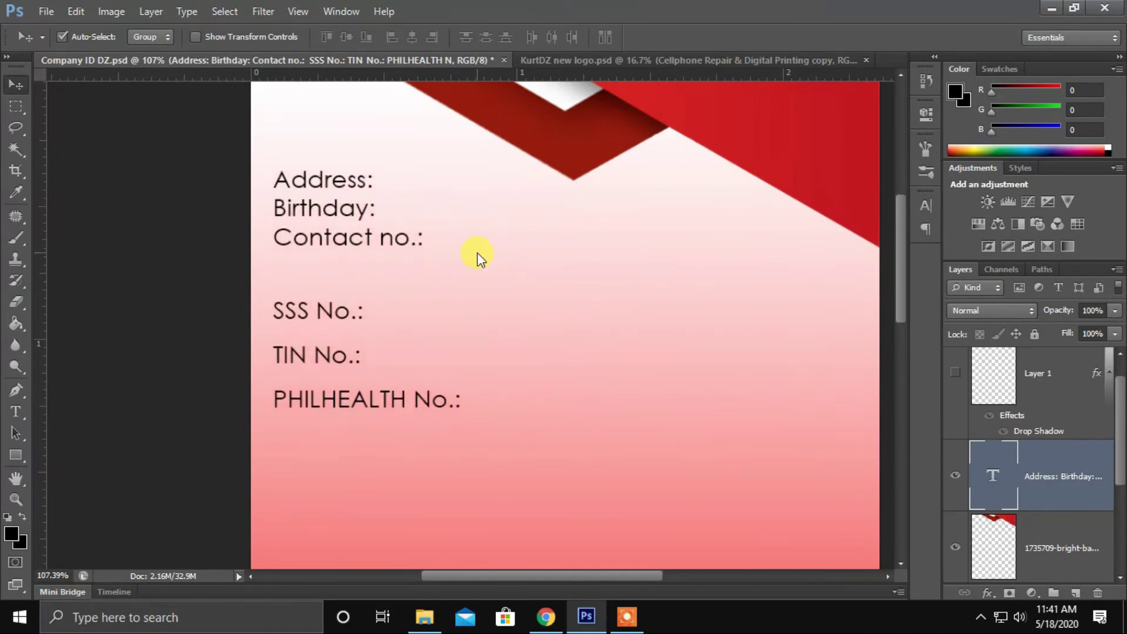
- Select a strip beside SSS No. and fill it with white on a new layer
scroll(281, 330, "down", 1)
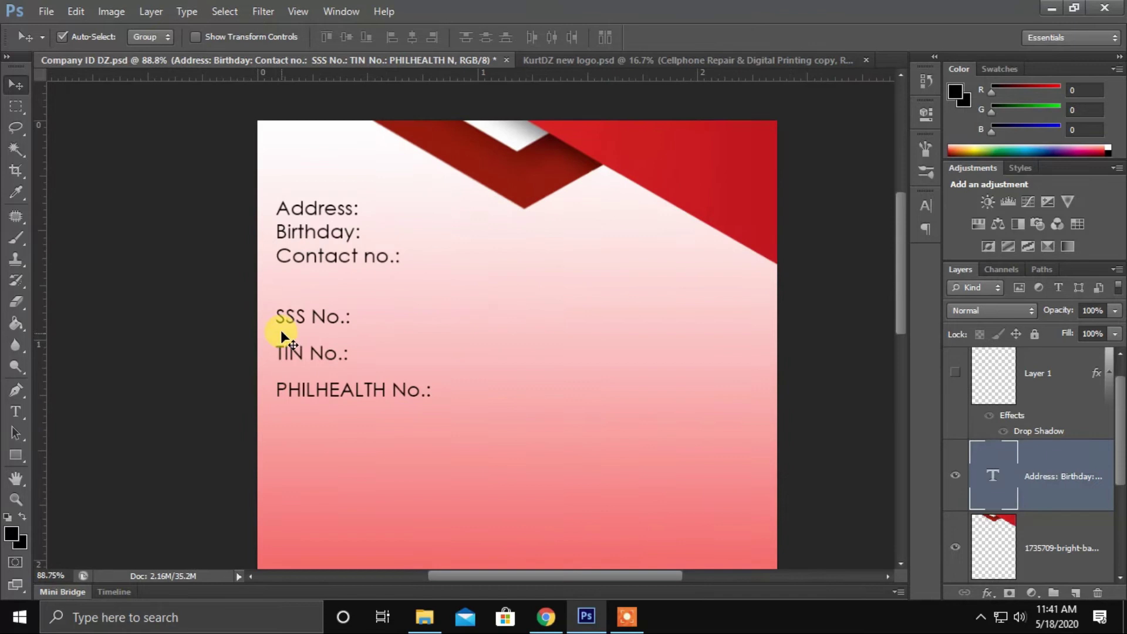
key("m")
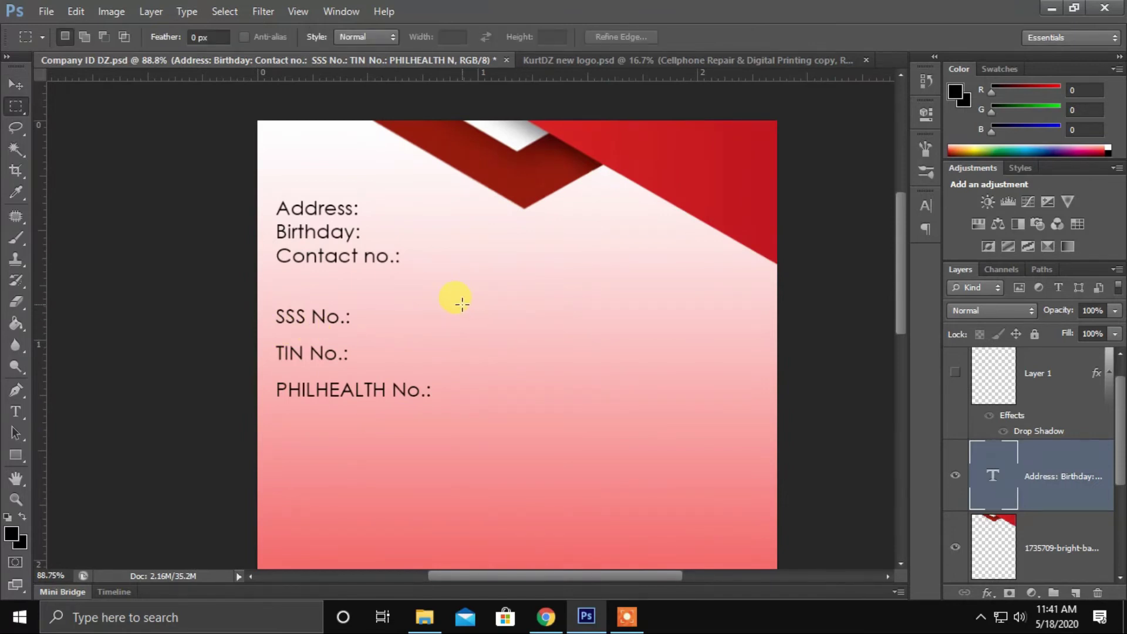
left_click_drag(451, 307, 724, 337)
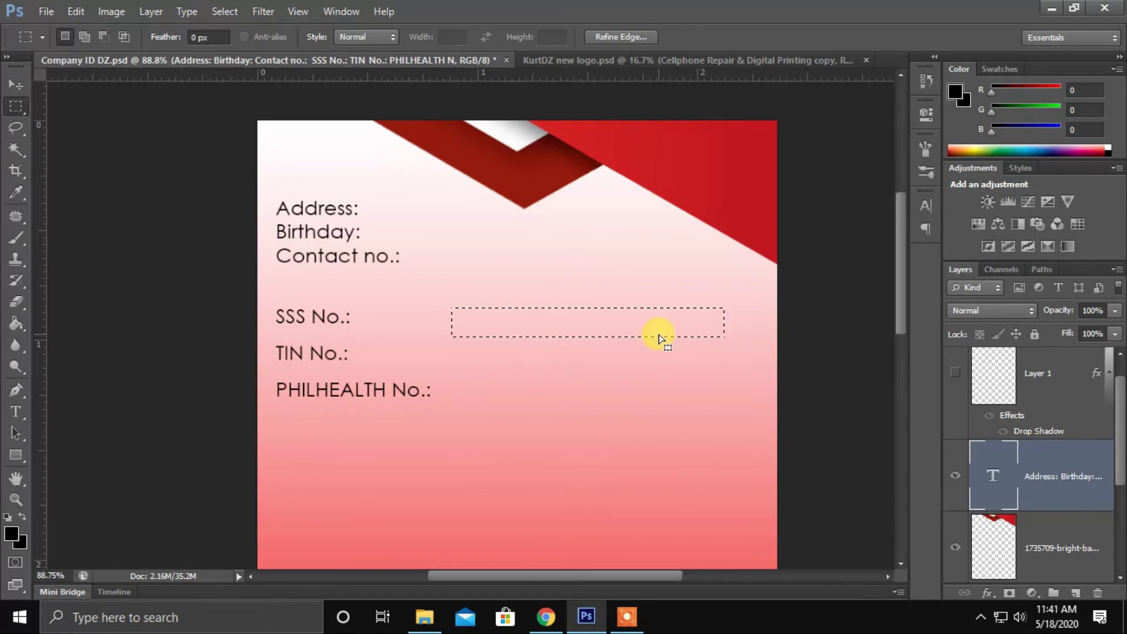
left_click(1073, 595)
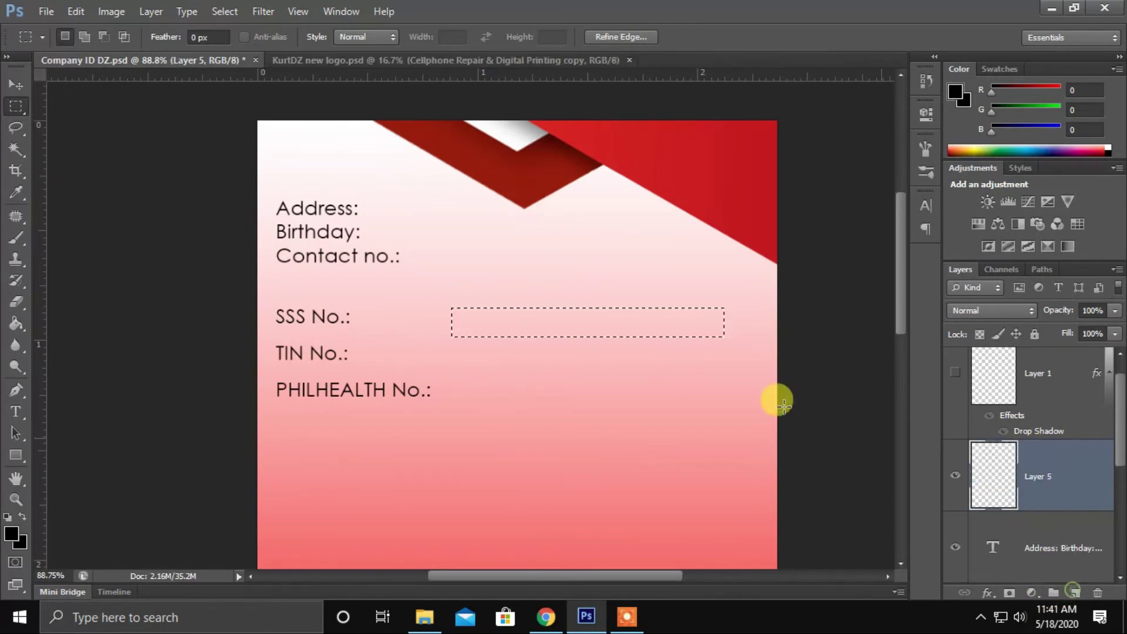
left_click(15, 322)
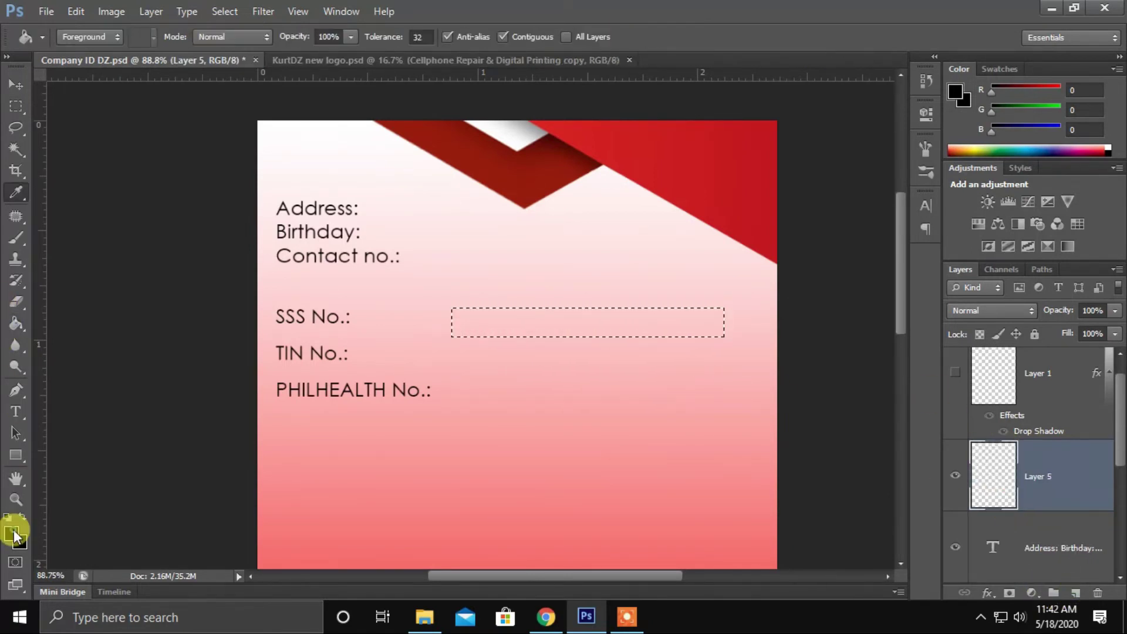
left_click(11, 533)
left_click_drag(730, 284, 570, 138)
left_click(1078, 192)
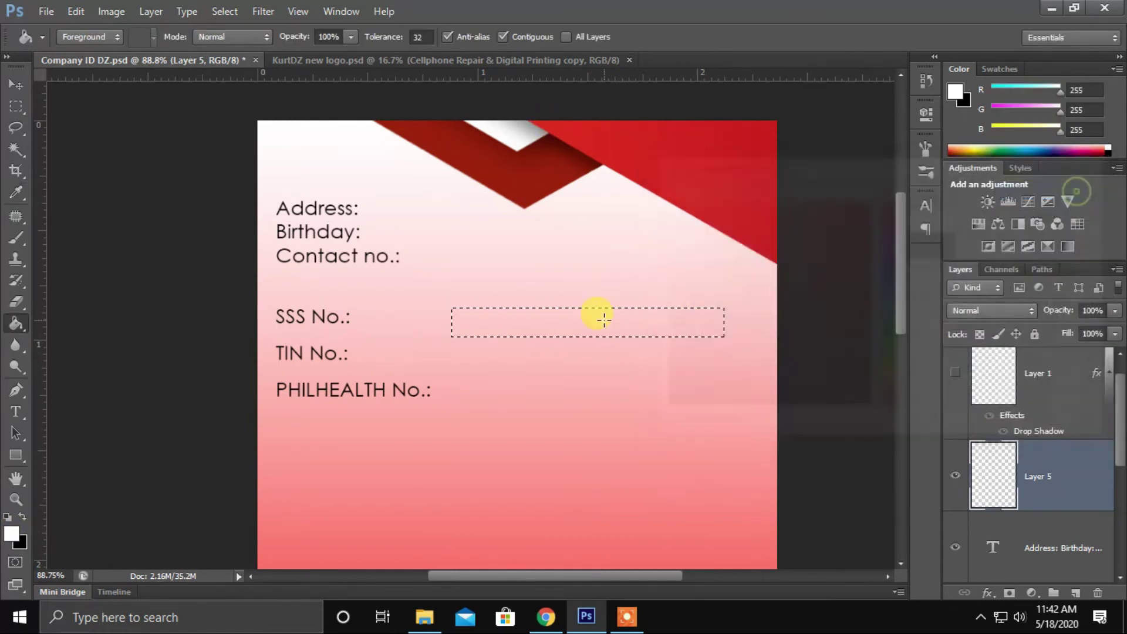
left_click(601, 320)
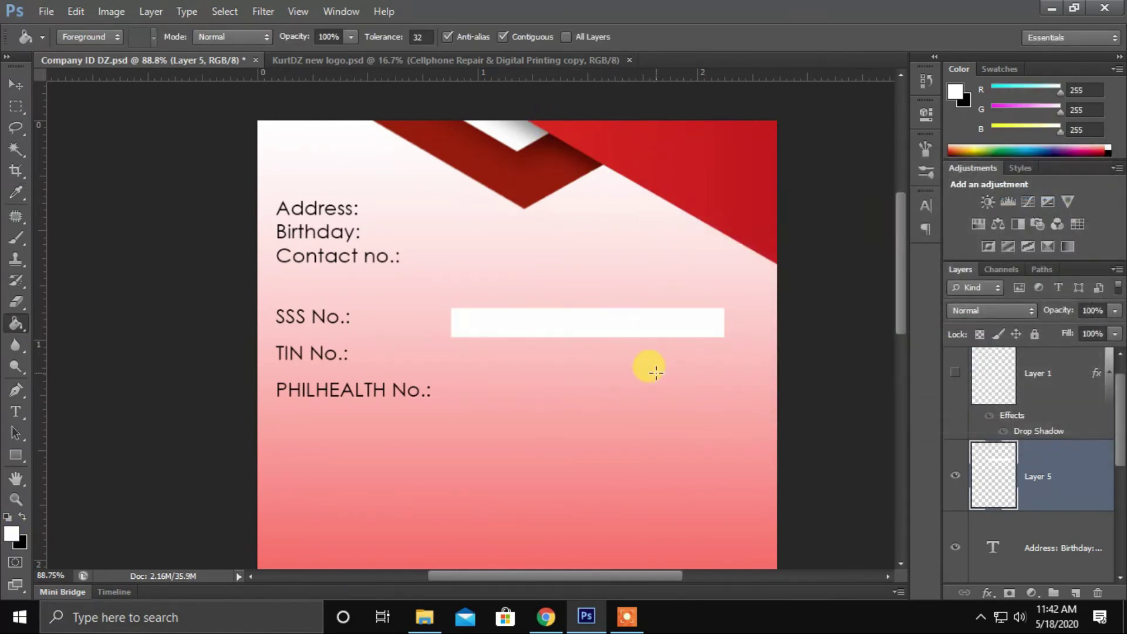
- Nudge the white bar up three steps with the Move tool
key("v")
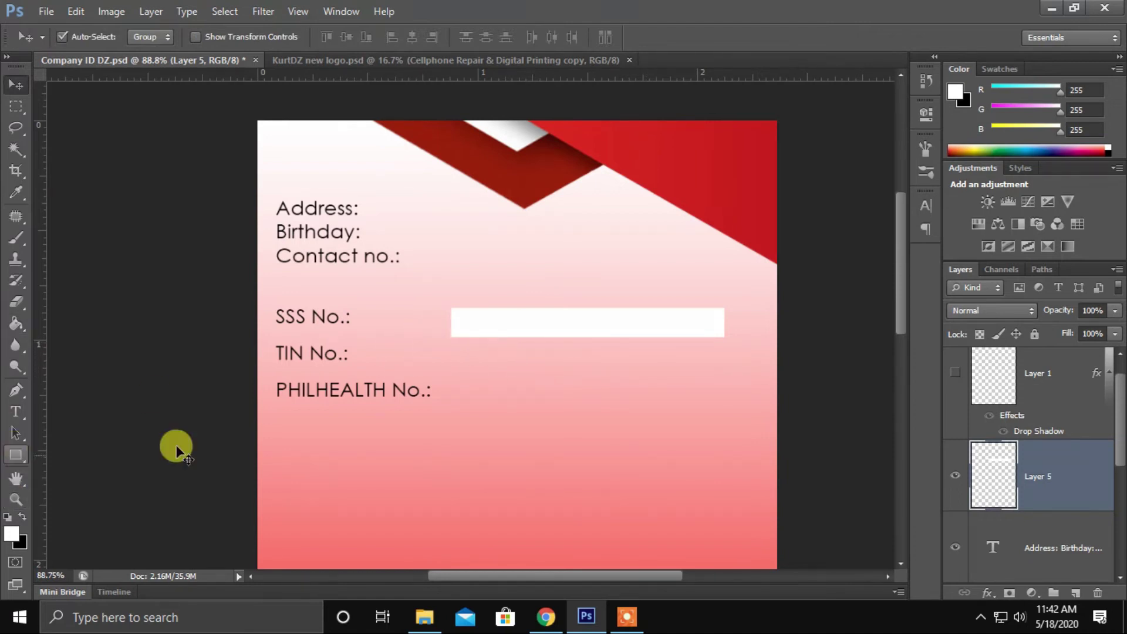
scroll(616, 323, "up", 3)
scroll(616, 320, "up", 1)
key("Up")
key("Up")
key("Up")
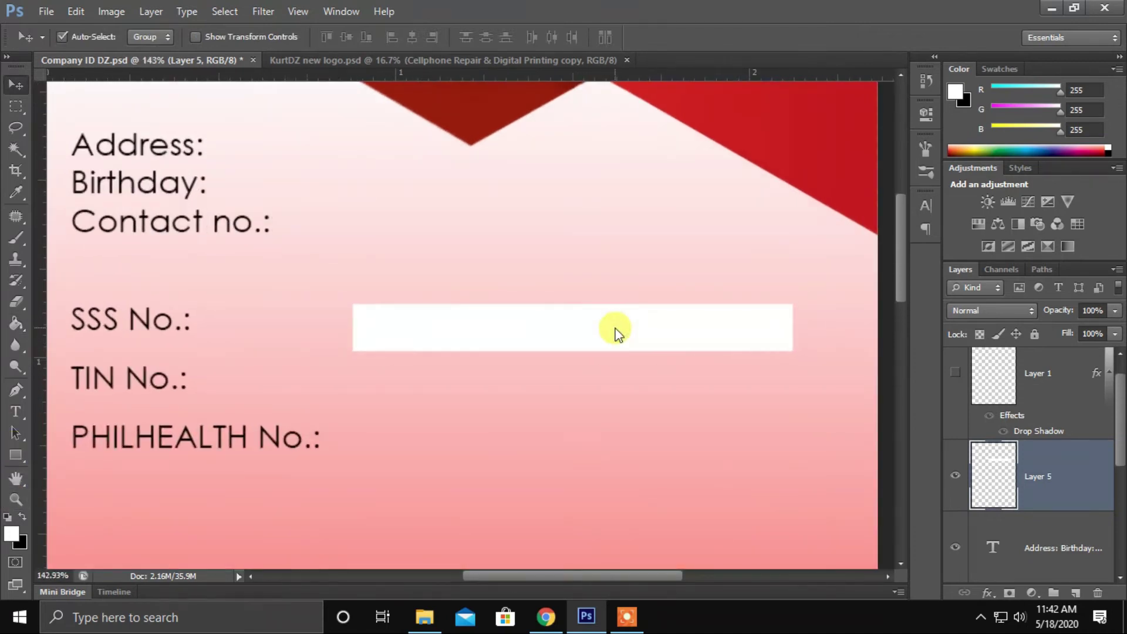
key("Up")
key("Up")
key("Up")
key("Up")
key("Up")
key("Up")
key("Up")
key("Up")
key("Up")
scroll(567, 283, "down", 2)
key("Up")
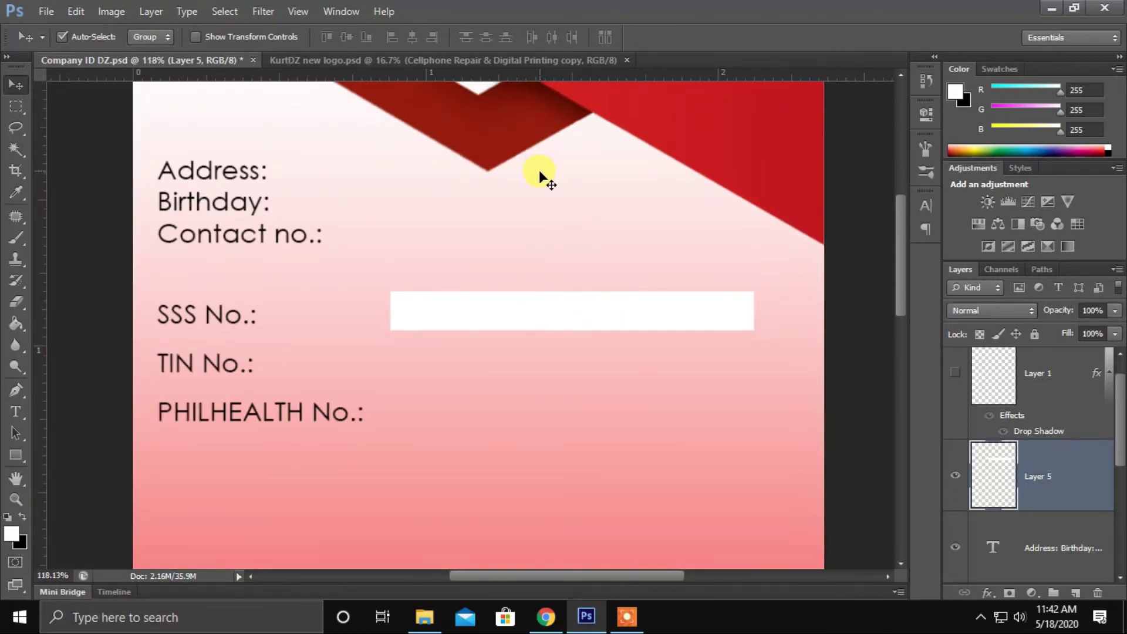
- Pull a horizontal guide onto the card against the SSS No. text, removing an extra guide
left_click_drag(505, 77, 506, 323)
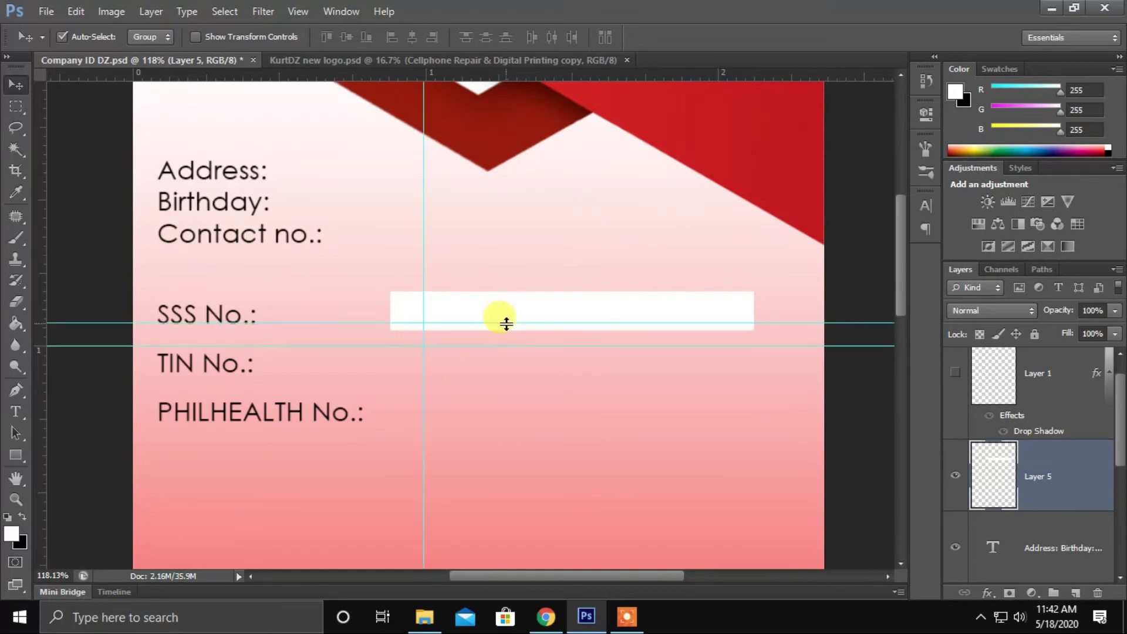
scroll(222, 339, "up", 4)
scroll(277, 315, "up", 1)
left_click_drag(317, 312, 320, 314)
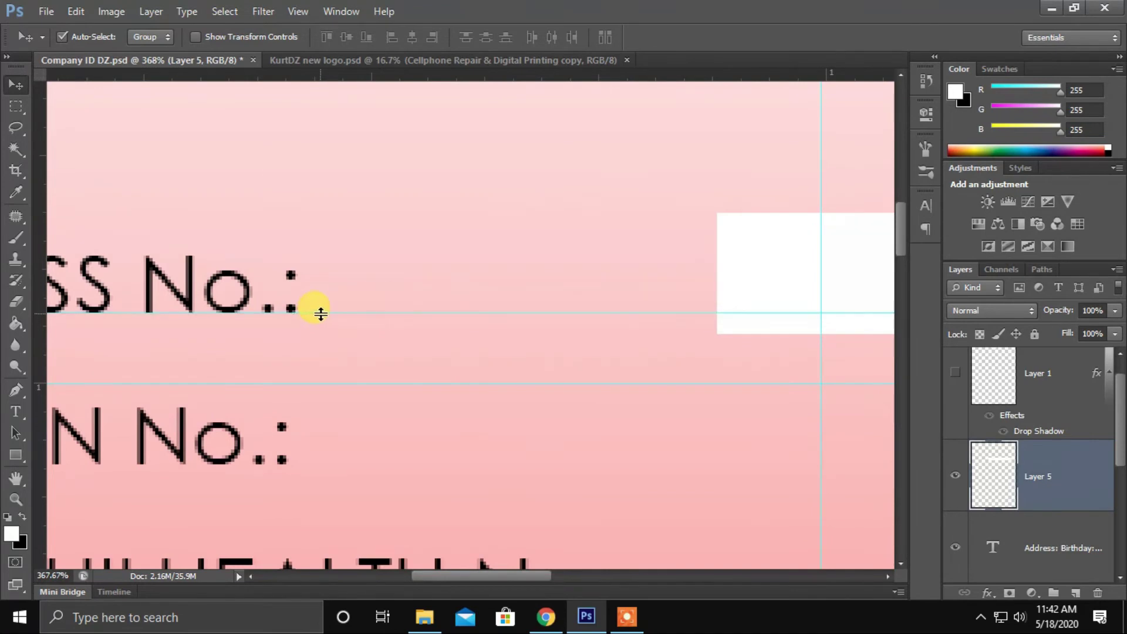
scroll(230, 314, "down", 3)
scroll(250, 340, "down", 2)
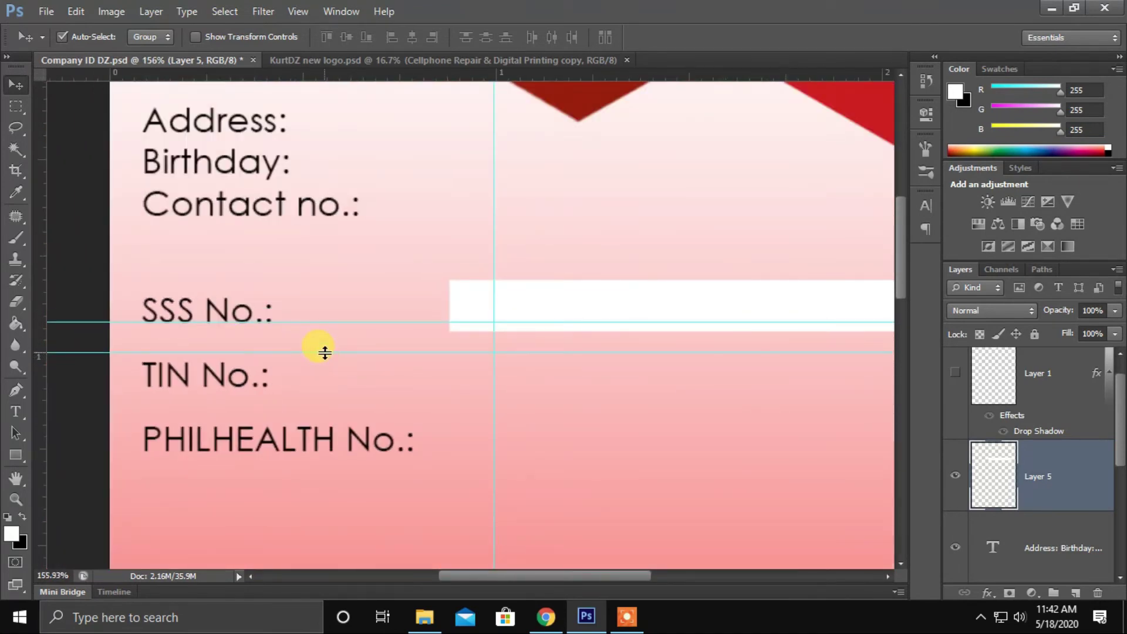
left_click_drag(322, 355, 361, 73)
scroll(361, 147, "down", 1)
- Align the white bar to the guides and select all three bar layers
left_click_drag(559, 297, 584, 292)
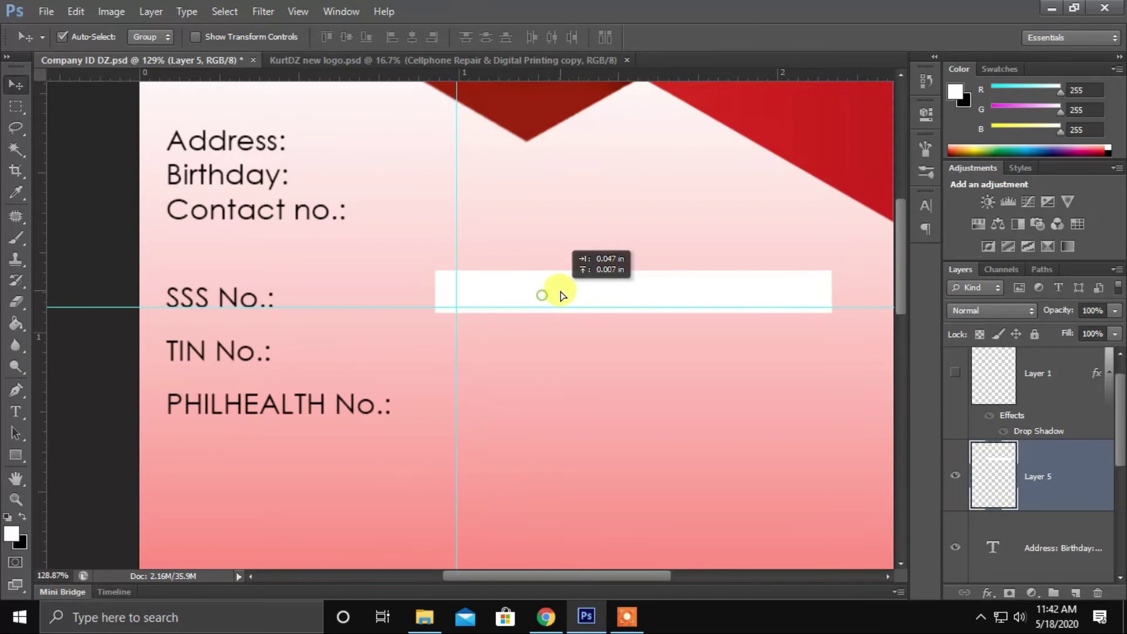
scroll(453, 302, "down", 2)
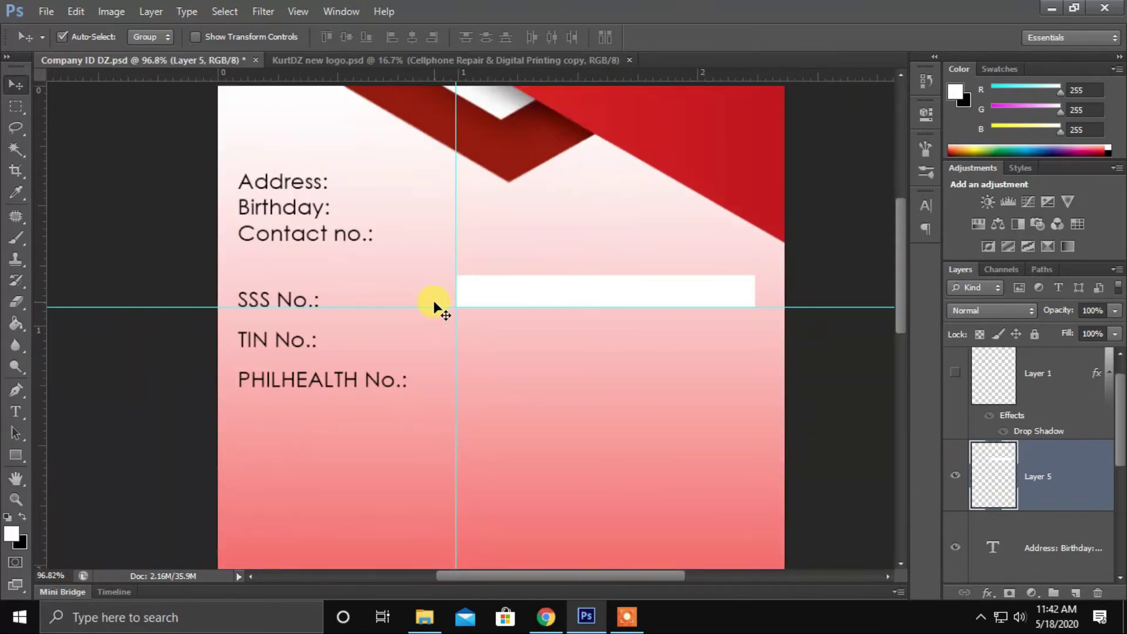
scroll(503, 377, "down", 3)
scroll(444, 378, "up", 3)
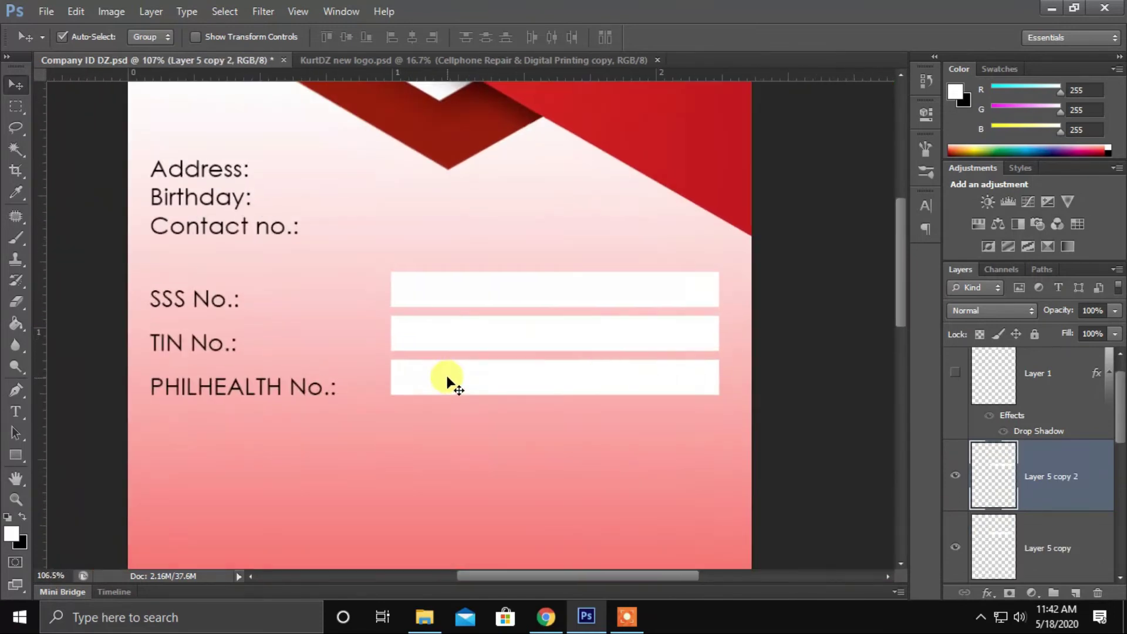
left_click(546, 294)
left_click(1070, 409, "shift")
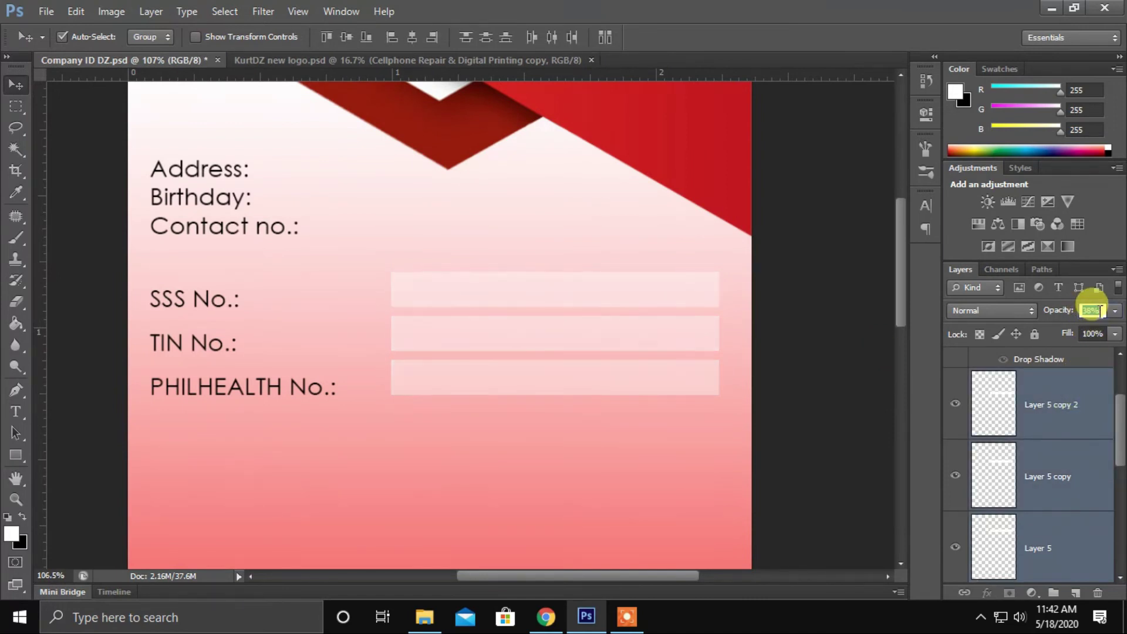
- Add a drop shadow to the PHILHEALTH bar's layer through Blending Options
scroll(1092, 310, "up", 6)
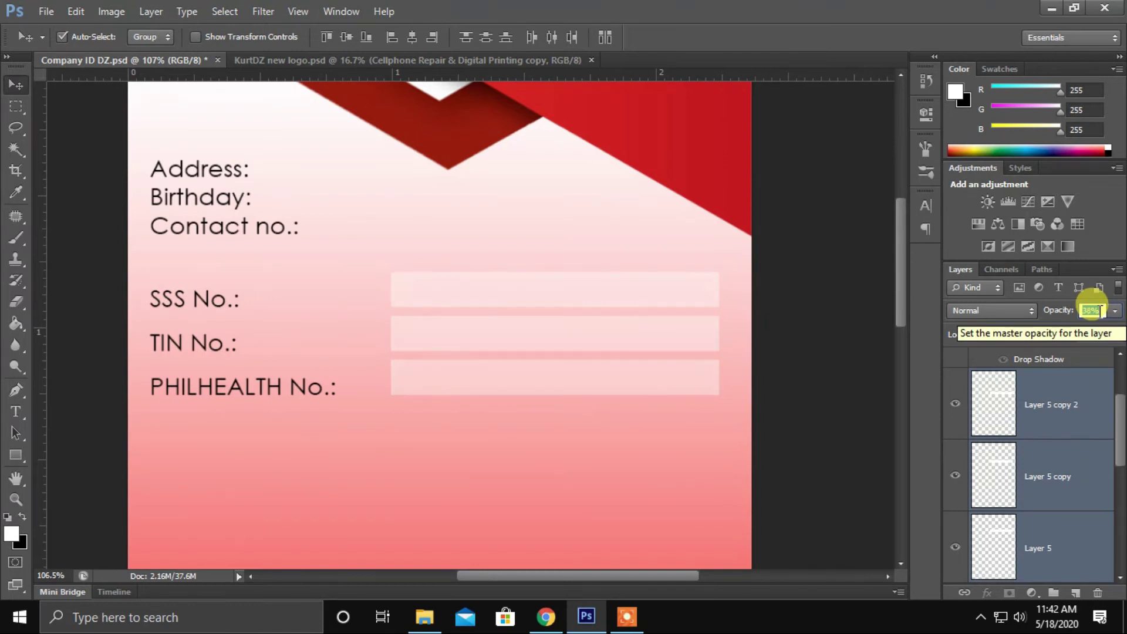
left_click(1069, 403)
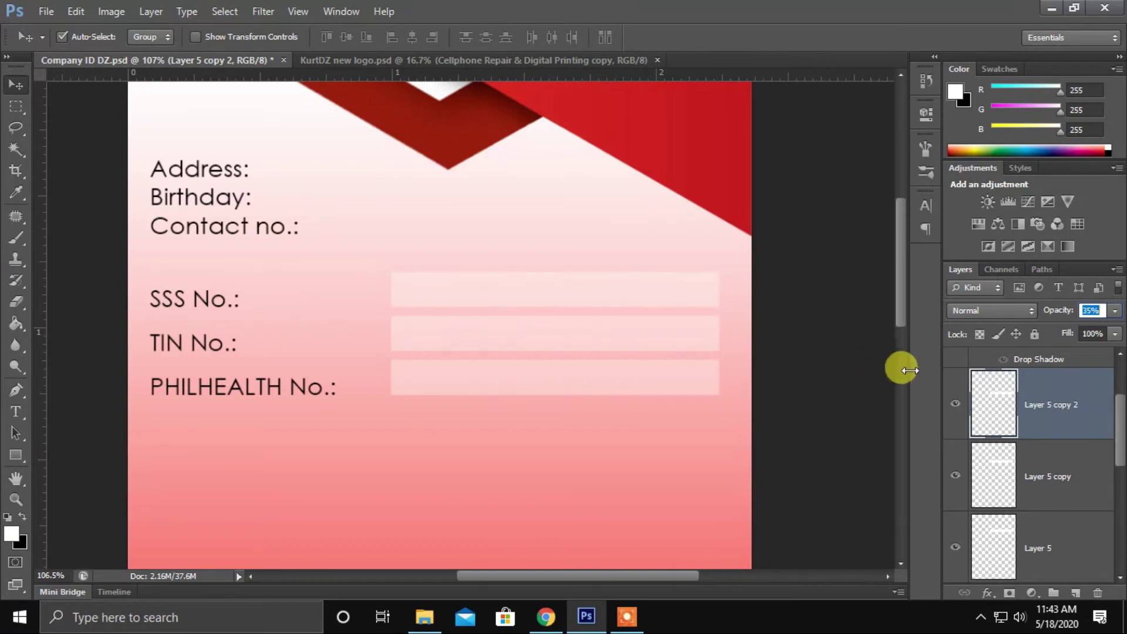
scroll(1078, 334, "up", 2)
scroll(1077, 333, "up", 2)
scroll(1079, 378, "down", 1)
scroll(1078, 377, "down", 1)
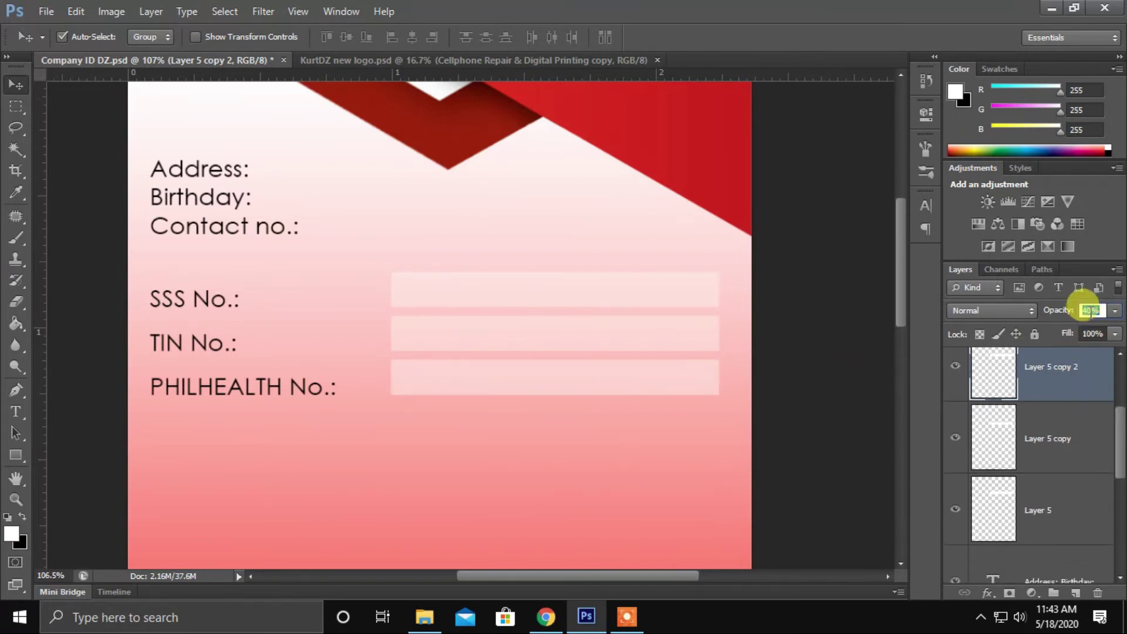
scroll(516, 347, "down", 3)
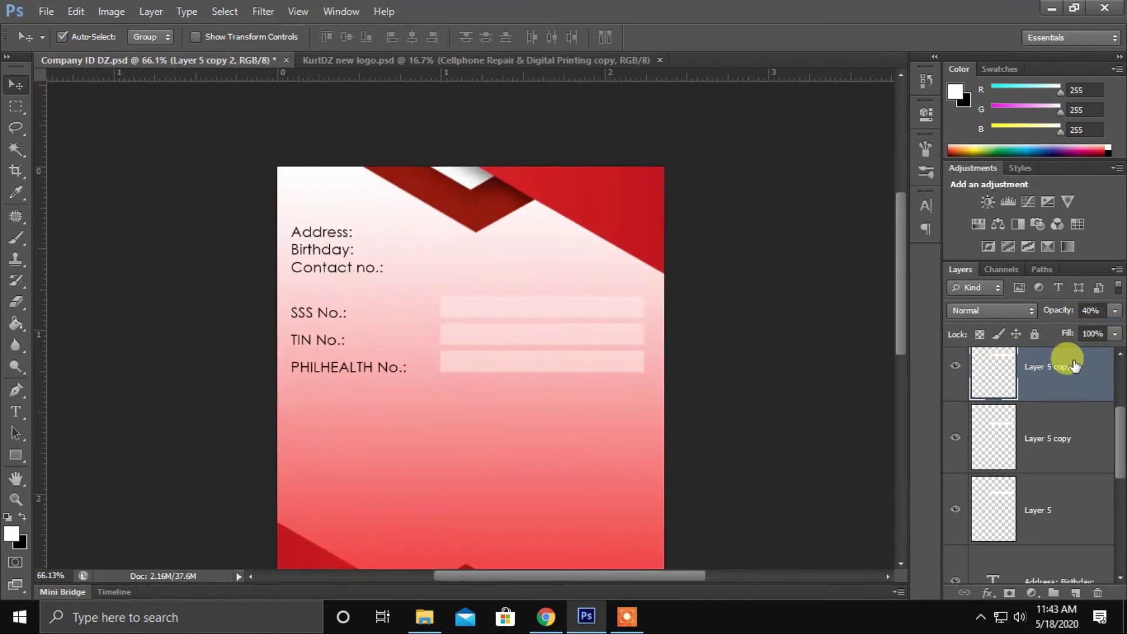
right_click(1041, 367)
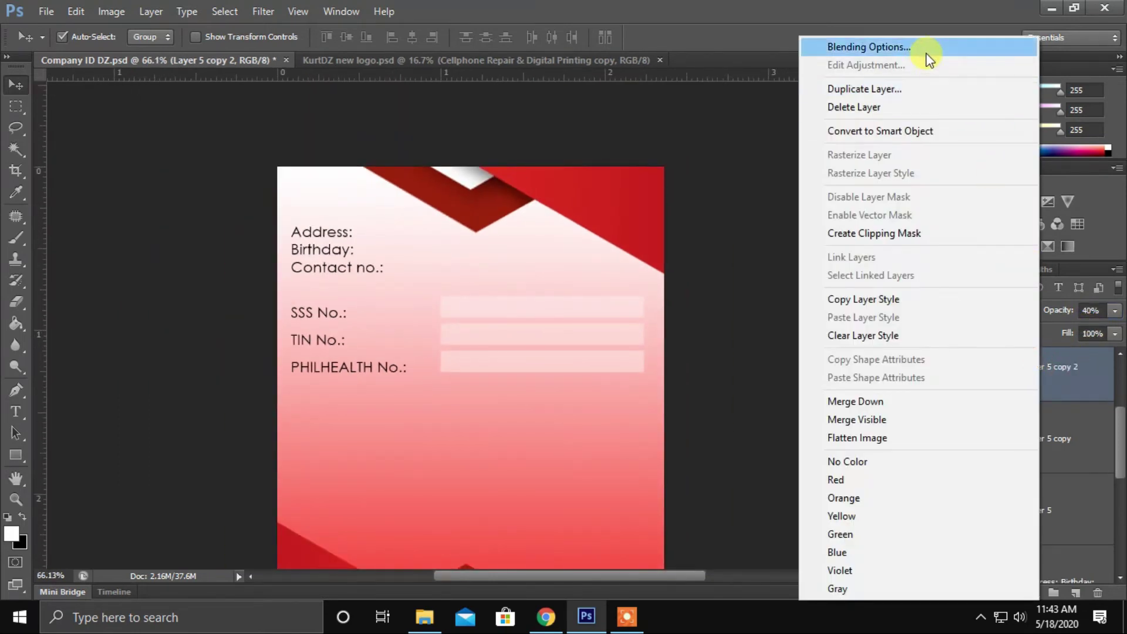
left_click(922, 47)
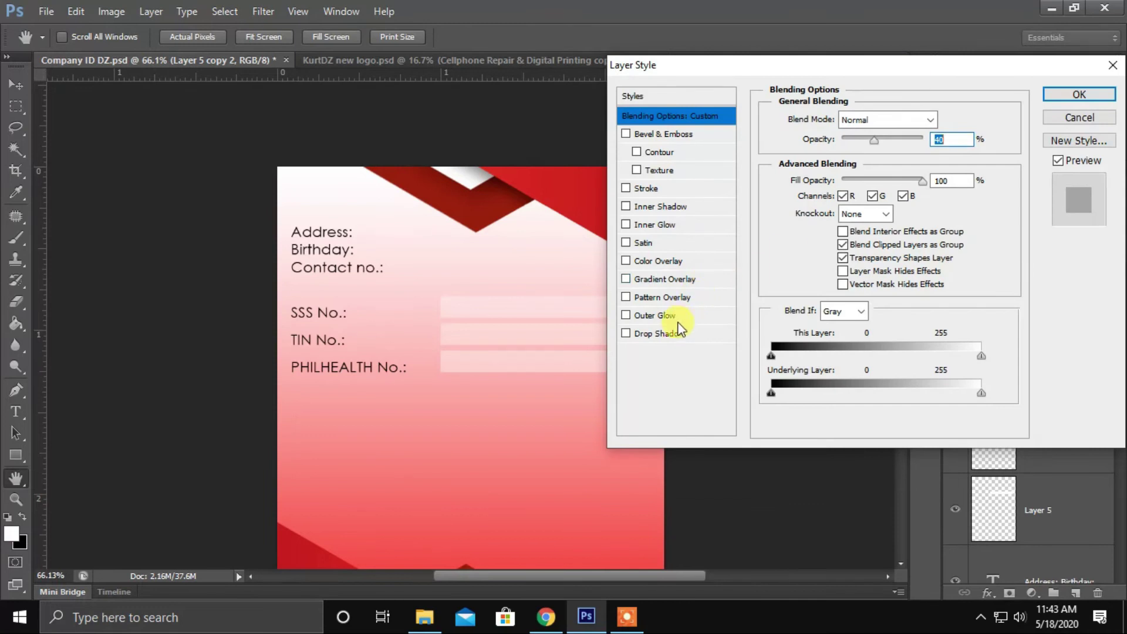
left_click(659, 333)
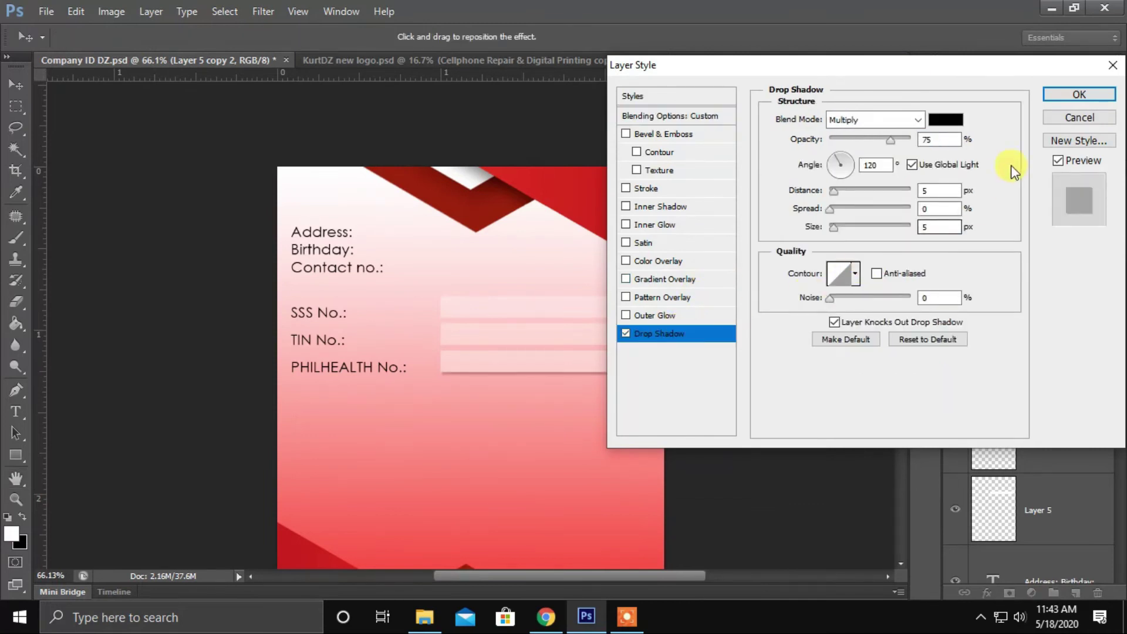
left_click(1079, 93)
- Copy the PHILHEALTH bar's layer style and paste it onto the SSS and TIN bars
right_click(1039, 373)
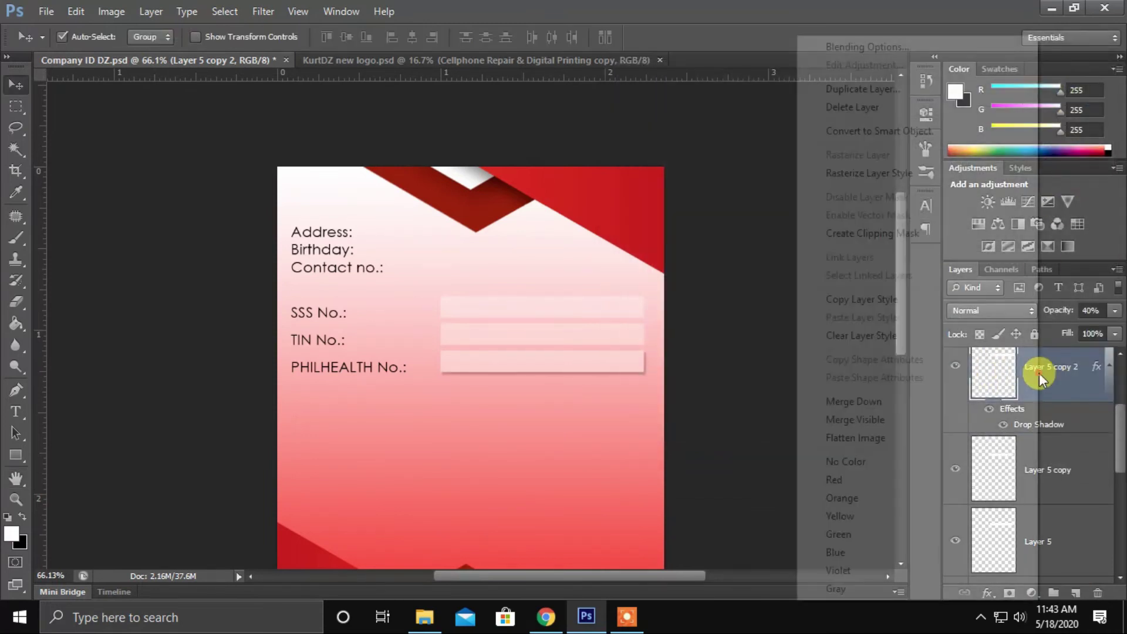
left_click(887, 298)
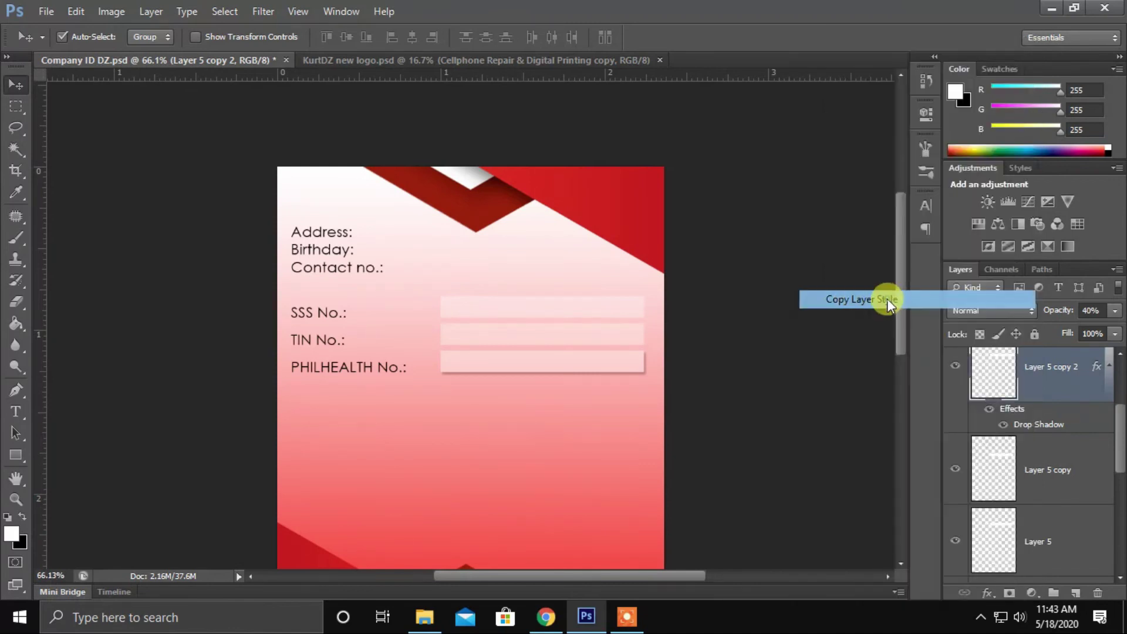
left_click(1022, 464)
left_click(1037, 531, "shift")
right_click(1045, 456)
left_click(904, 317)
key("ctrl+minus")
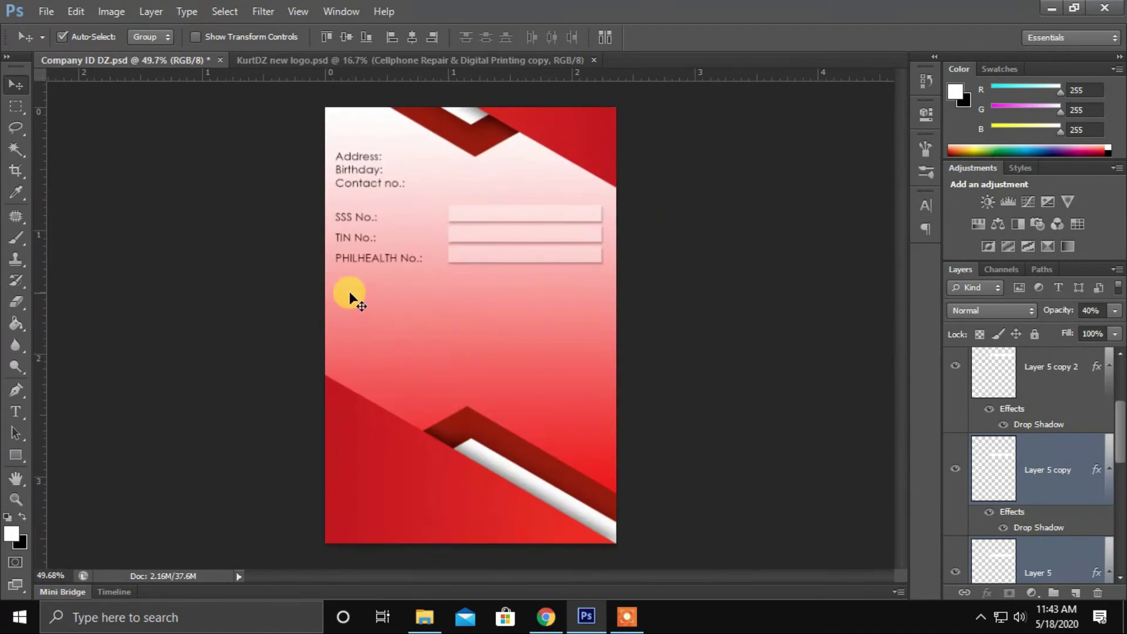
scroll(558, 186, "up", 2)
- Start a new text box on the Company ID DZ card back with the Type tool
scroll(528, 194, "up", 2)
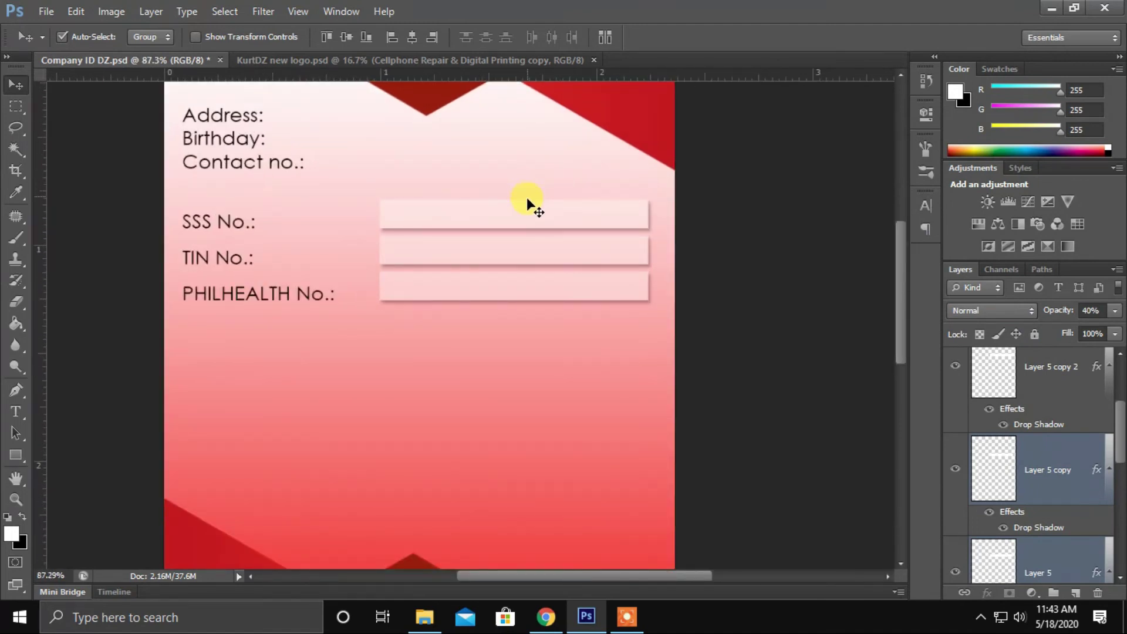
scroll(536, 311, "down", 2)
left_click(374, 157)
key("t")
scroll(379, 193, "up", 1)
scroll(465, 234, "down", 3)
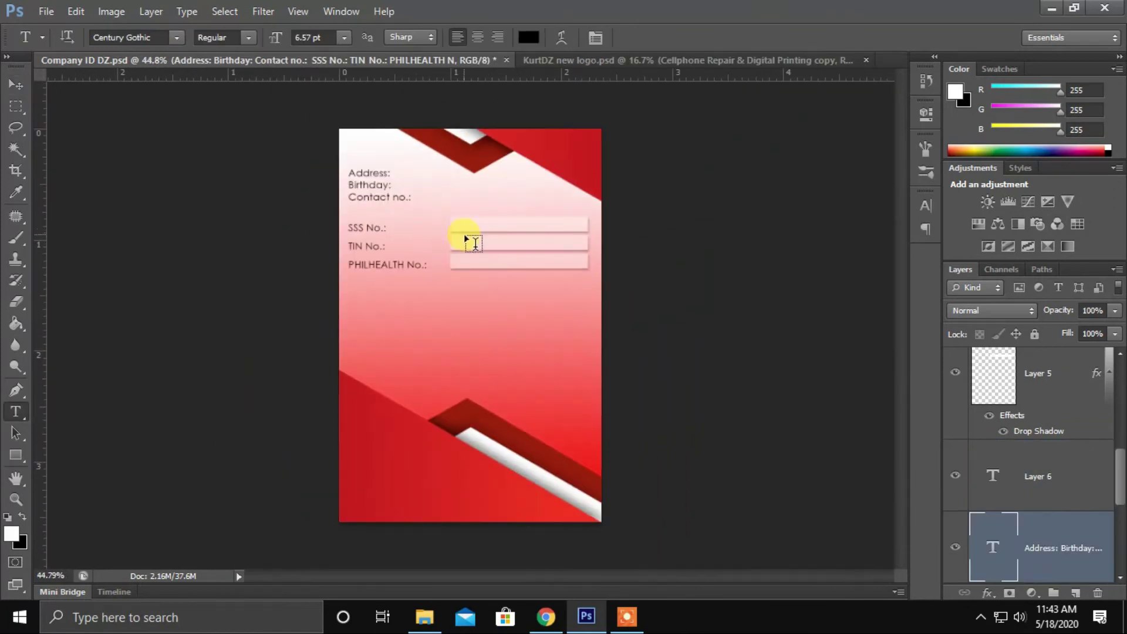
scroll(395, 146, "up", 1)
scroll(527, 171, "up", 1)
scroll(527, 171, "down", 1)
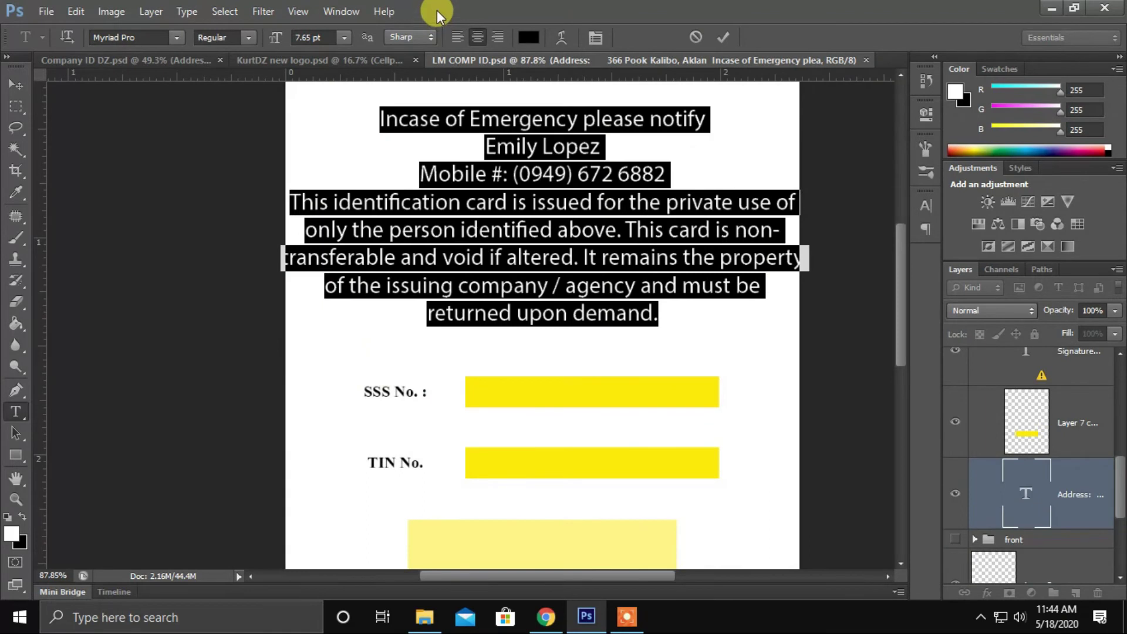
left_click(379, 60)
left_click(199, 59)
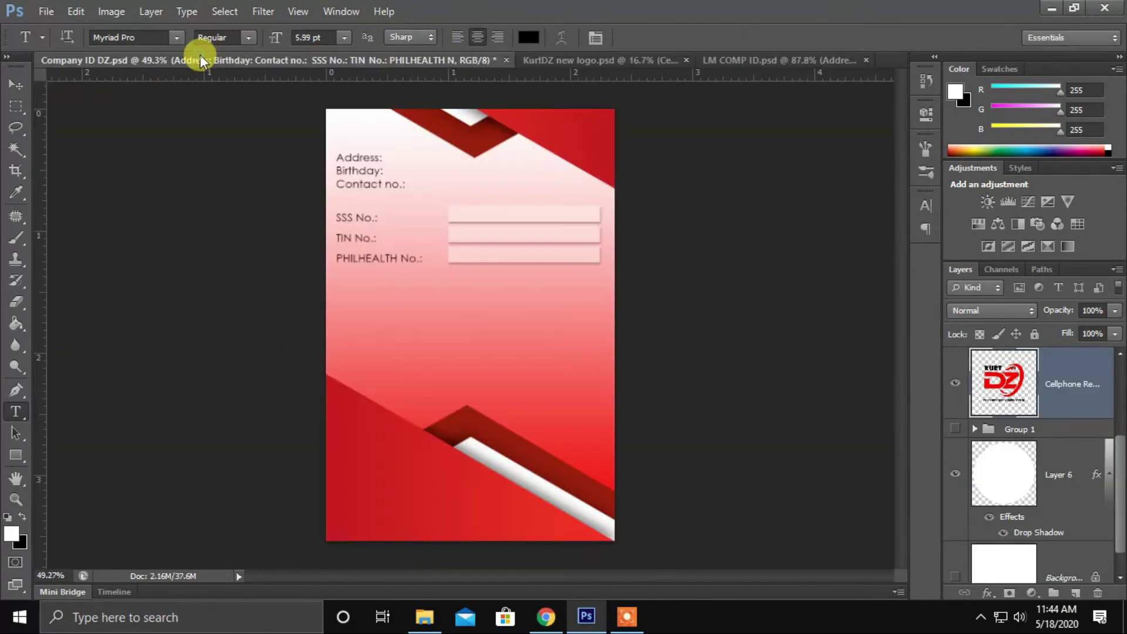
left_click(418, 317)
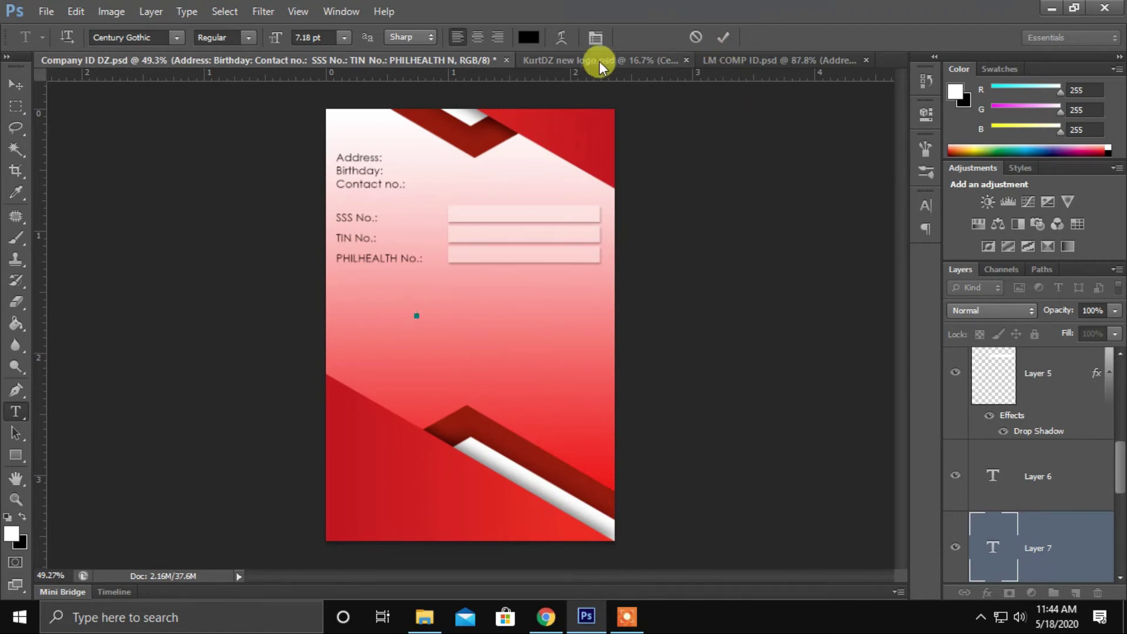
- Select the card-back paragraph text in LM COMP ID, then return to Company ID DZ
left_click(728, 59)
left_click_drag(660, 307, 176, 105)
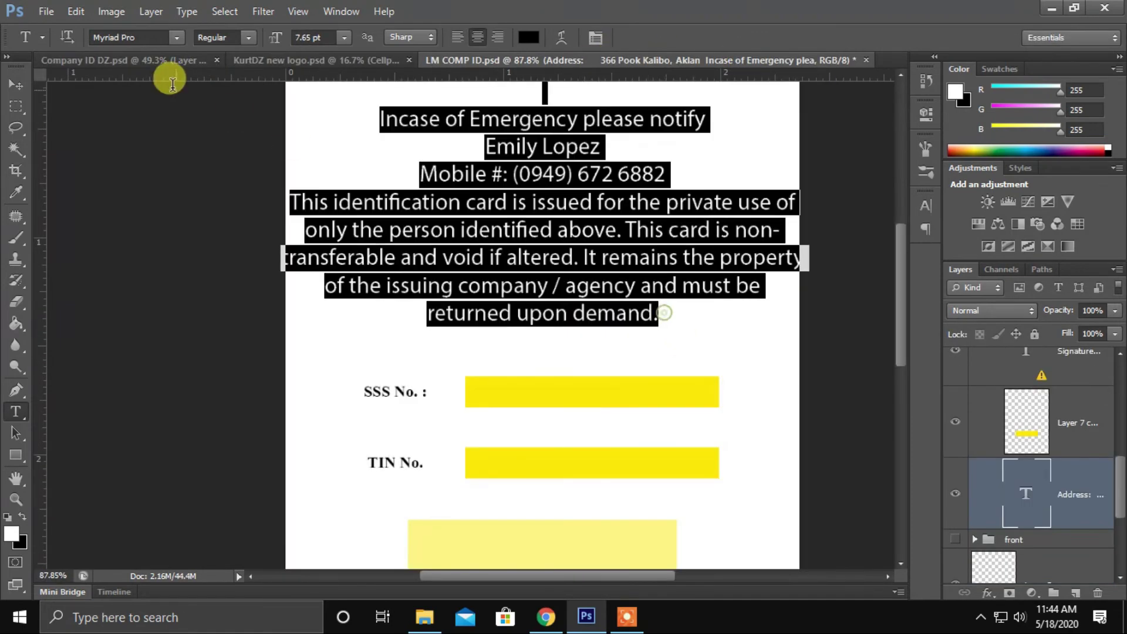
scroll(365, 222, "up", 1)
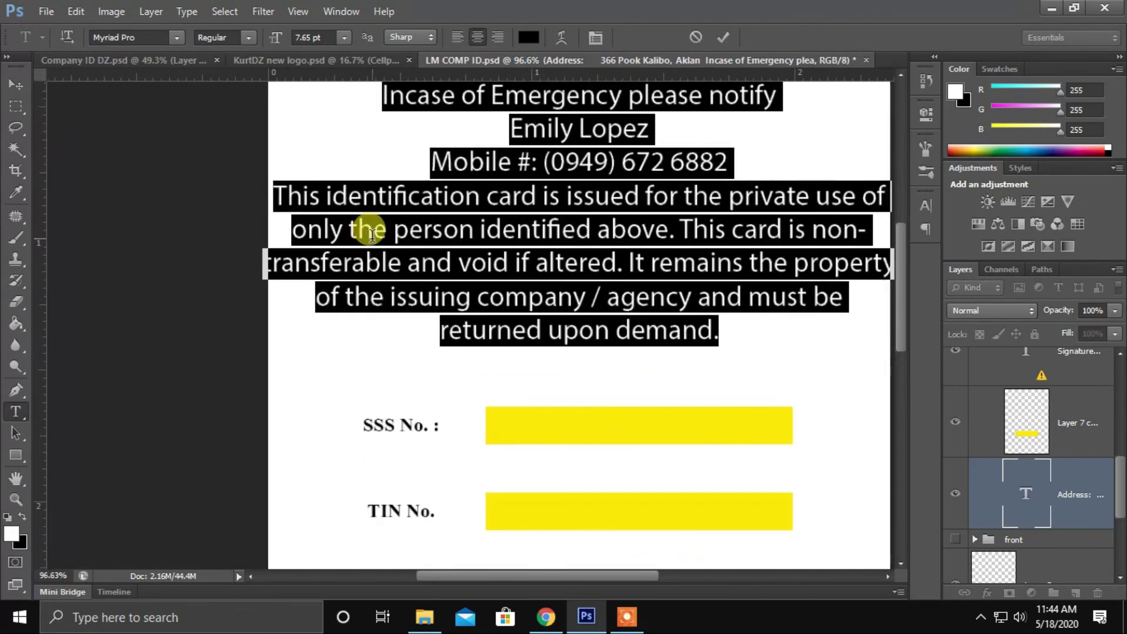
scroll(365, 222, "down", 3)
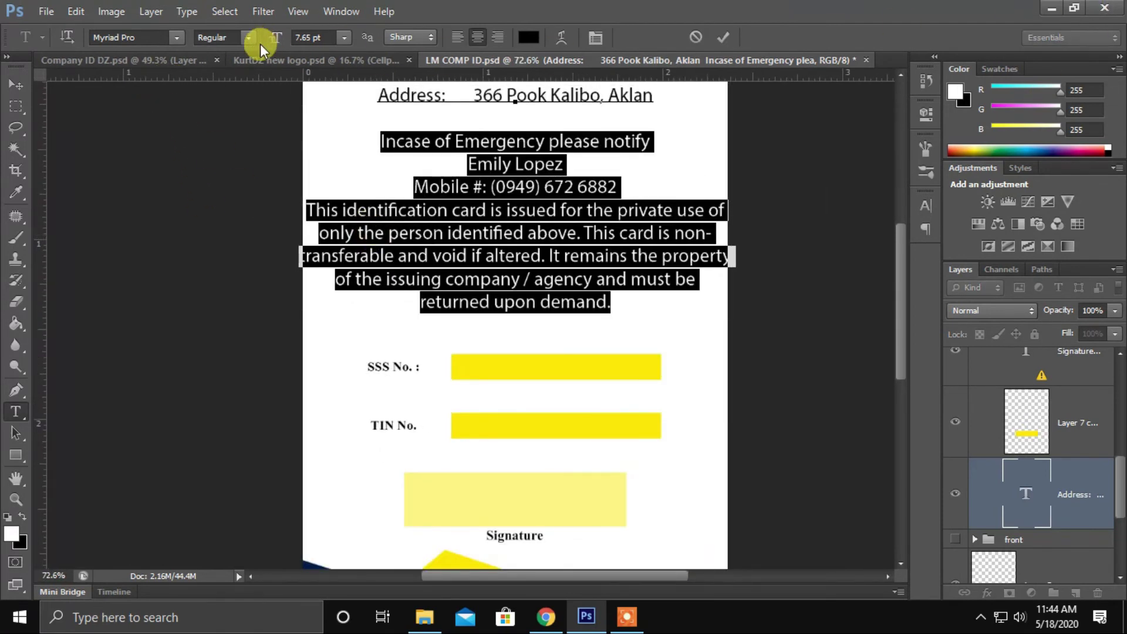
left_click(168, 59)
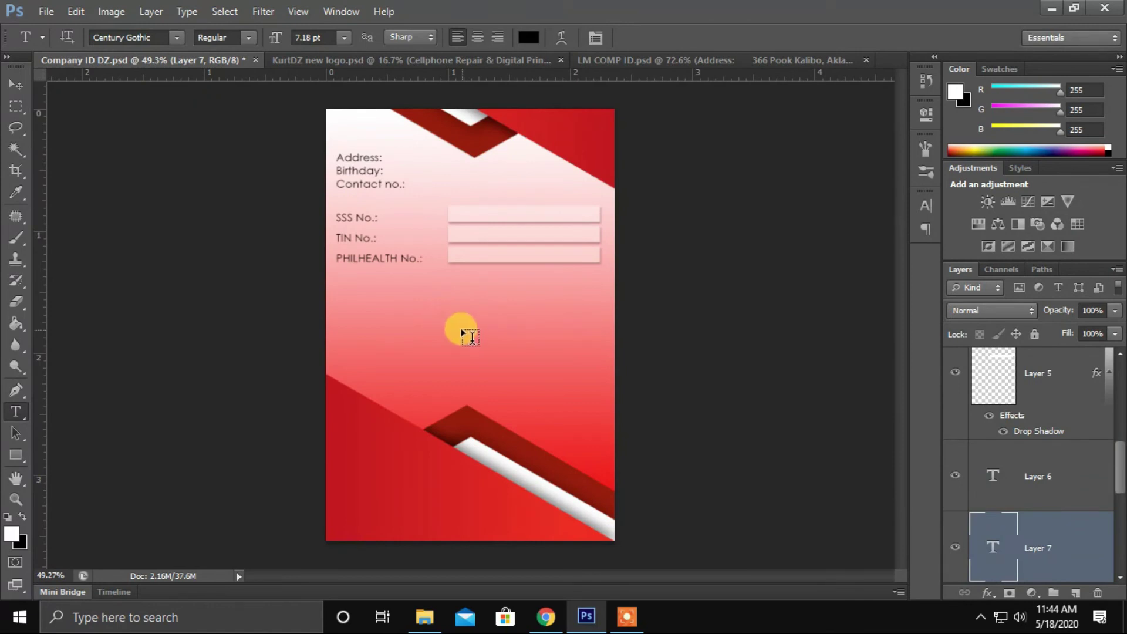
- Delete the spare Layer 7 and paste the emergency-contact notice into Layer 6's text
scroll(1067, 517, "down", 2)
key("Delete")
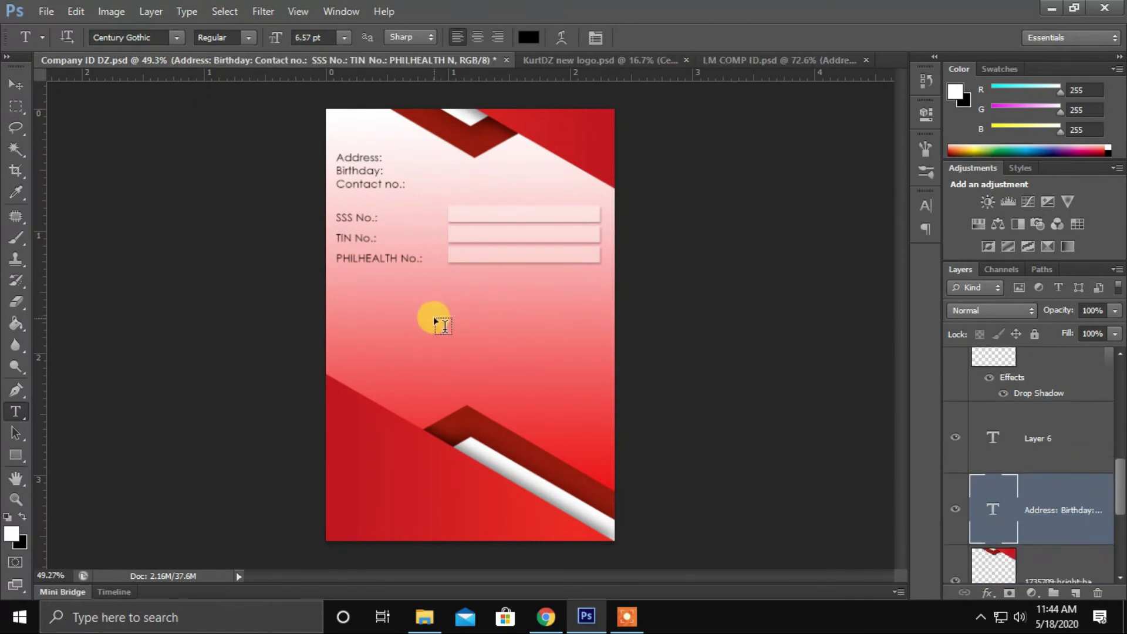
left_click(1053, 432)
left_click(953, 437)
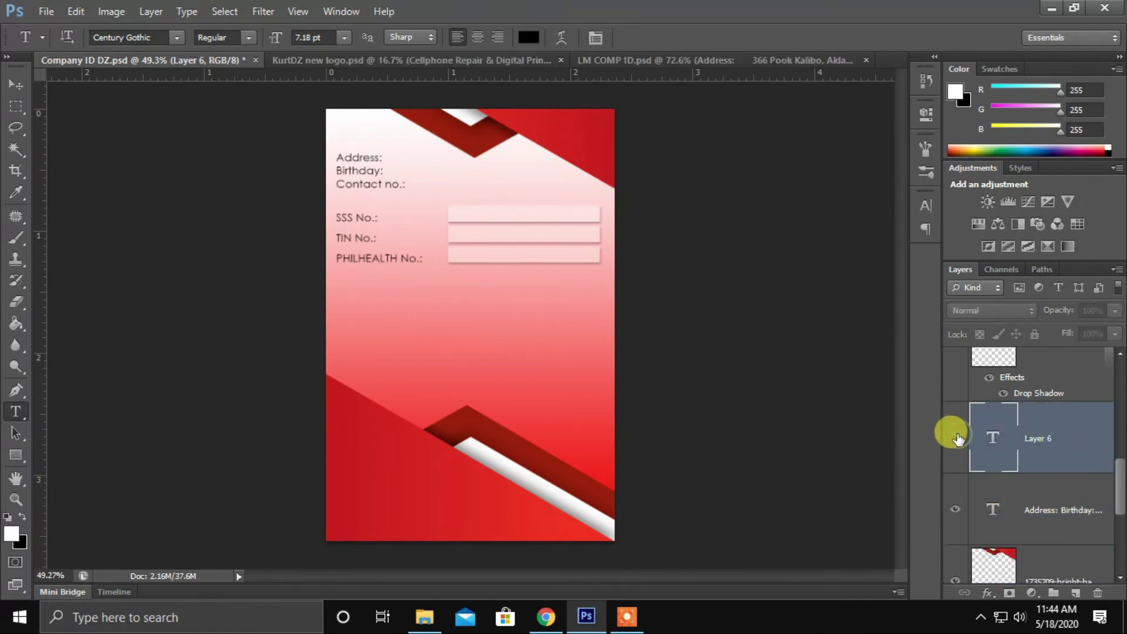
double_click(1009, 442)
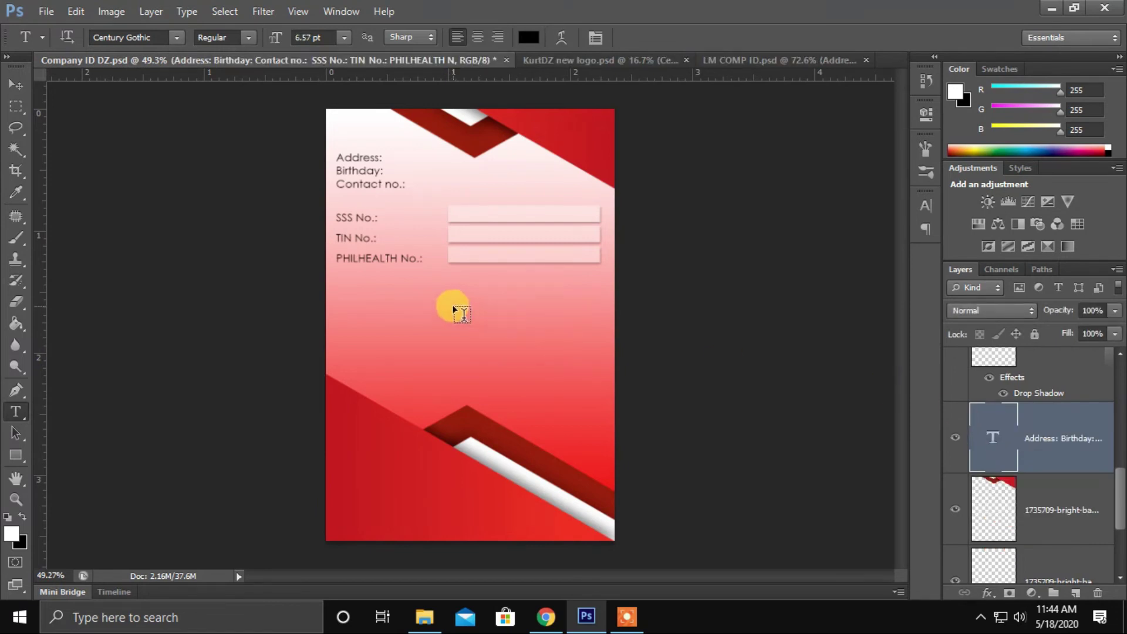
key("ctrl+v")
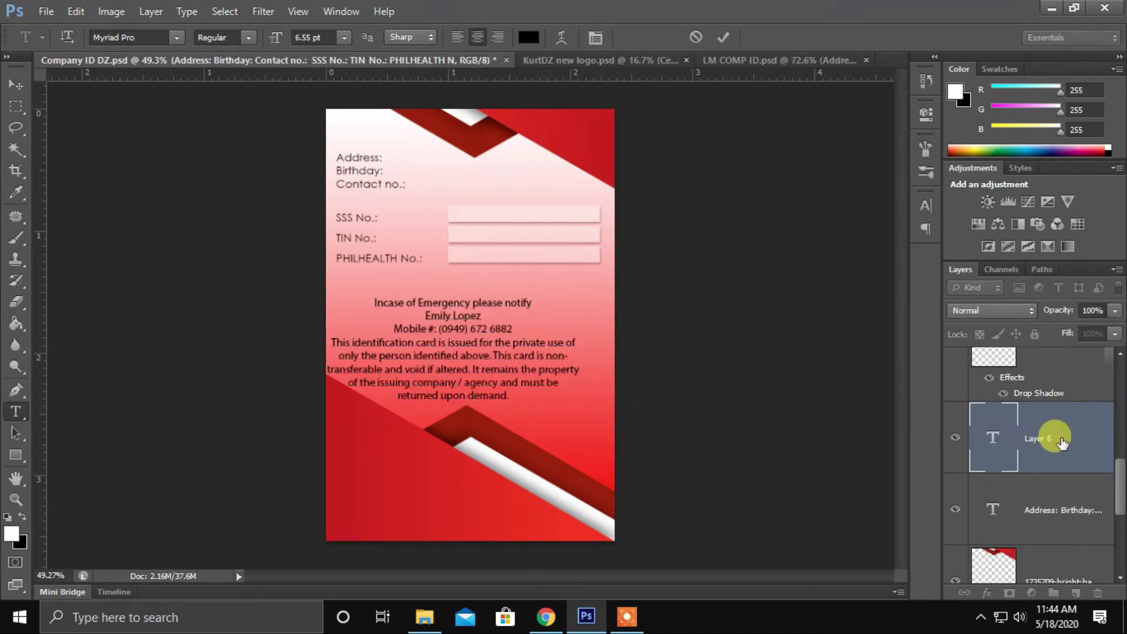
left_click(1052, 433)
- Centre the emergency-contact text horizontally on the card using a full-canvas selection
scroll(399, 353, "up", 3)
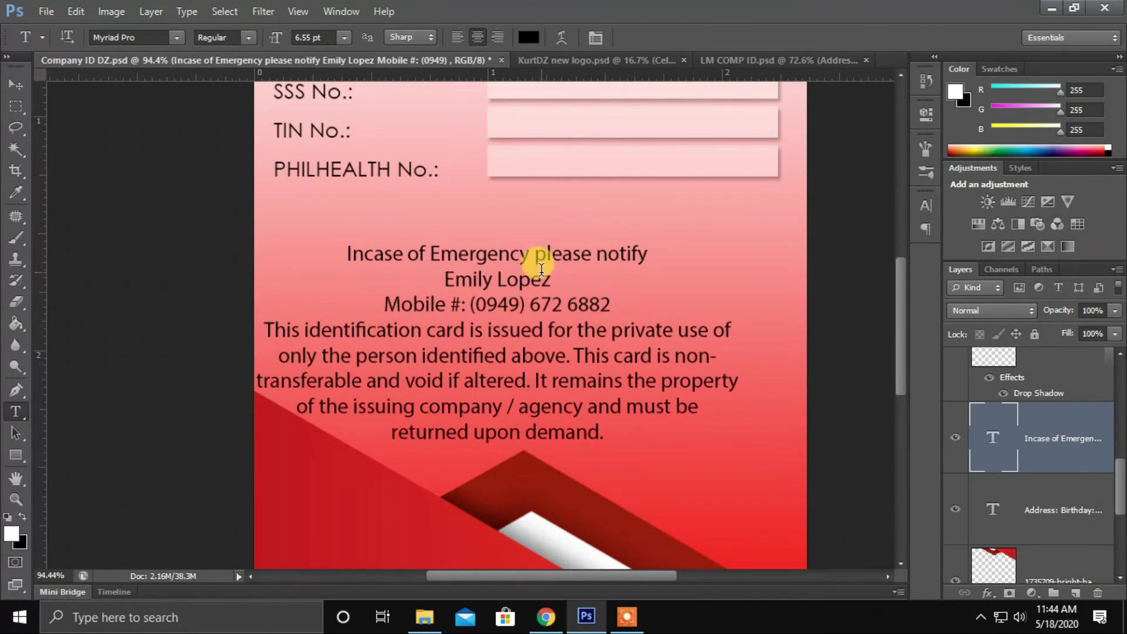
scroll(493, 258, "up", 3)
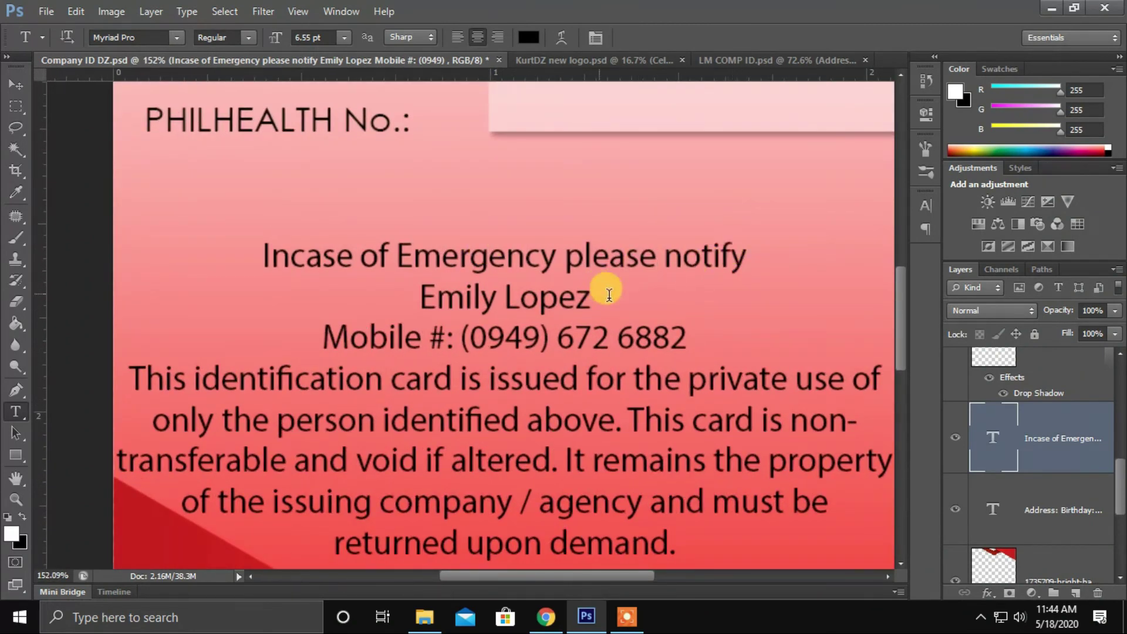
scroll(705, 335, "down", 3)
key("v")
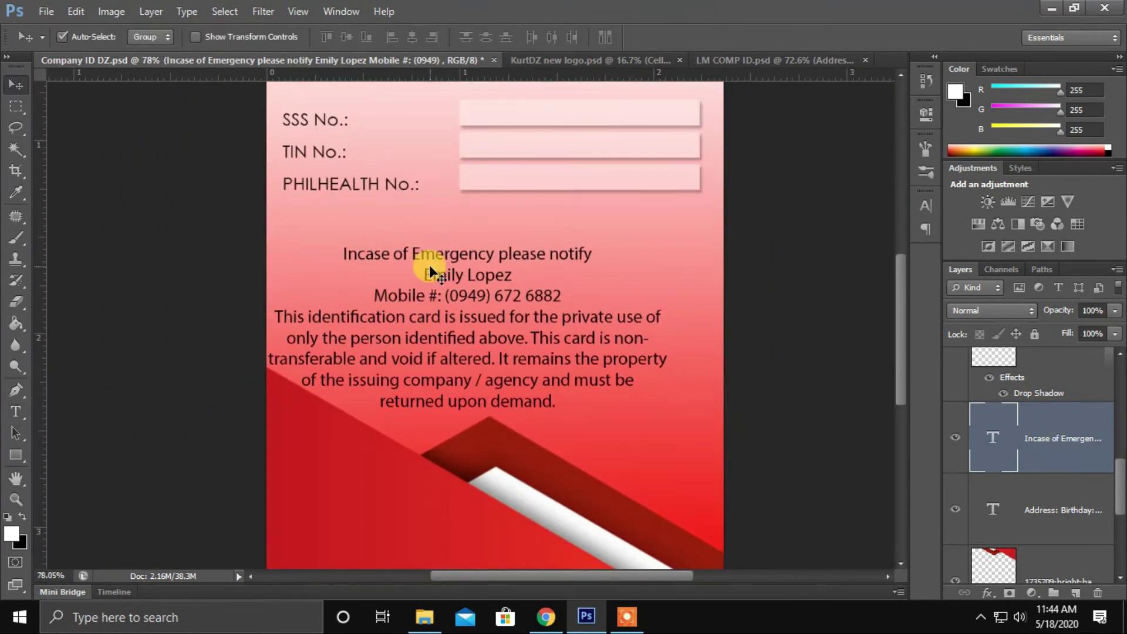
key("ctrl+a")
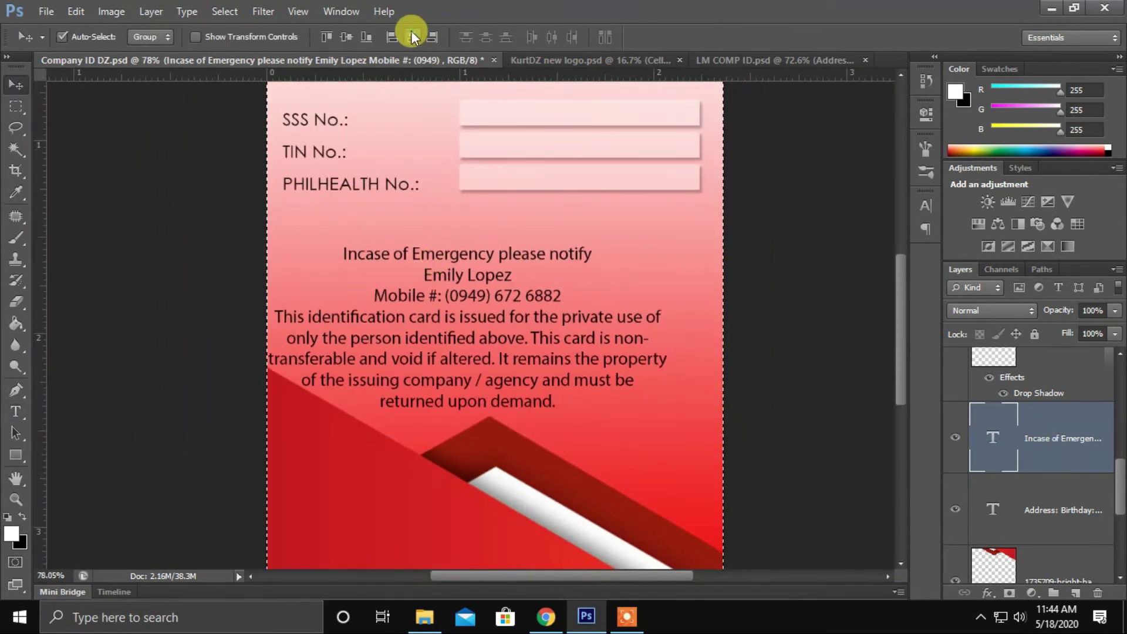
left_click(413, 37)
scroll(550, 434, "down", 1)
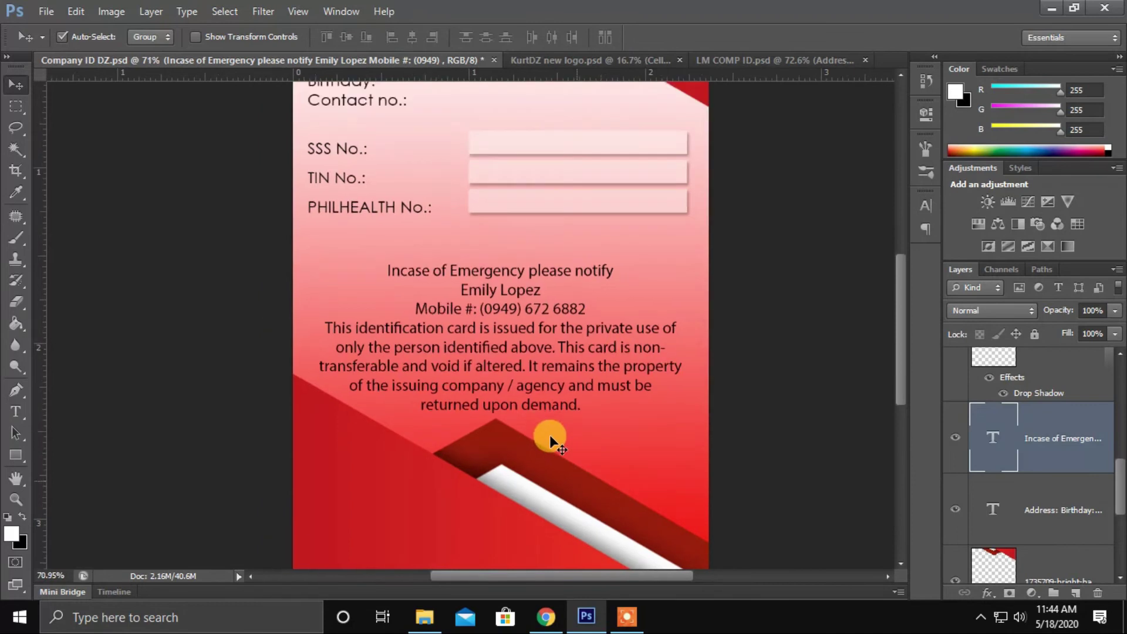
key("ctrl+d")
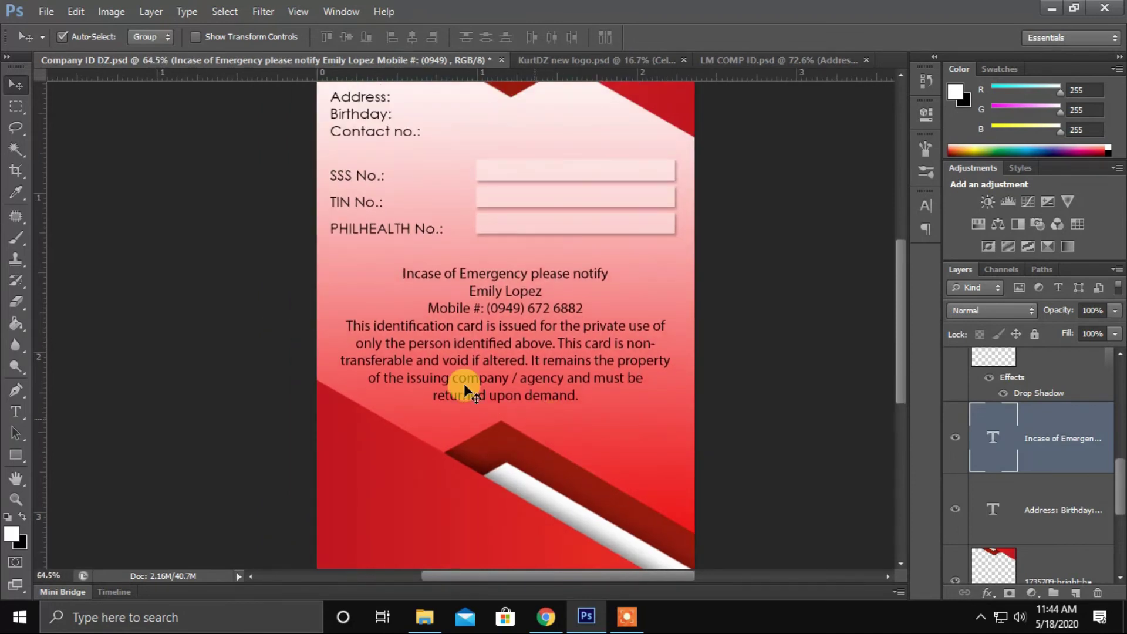
scroll(395, 319, "down", 1)
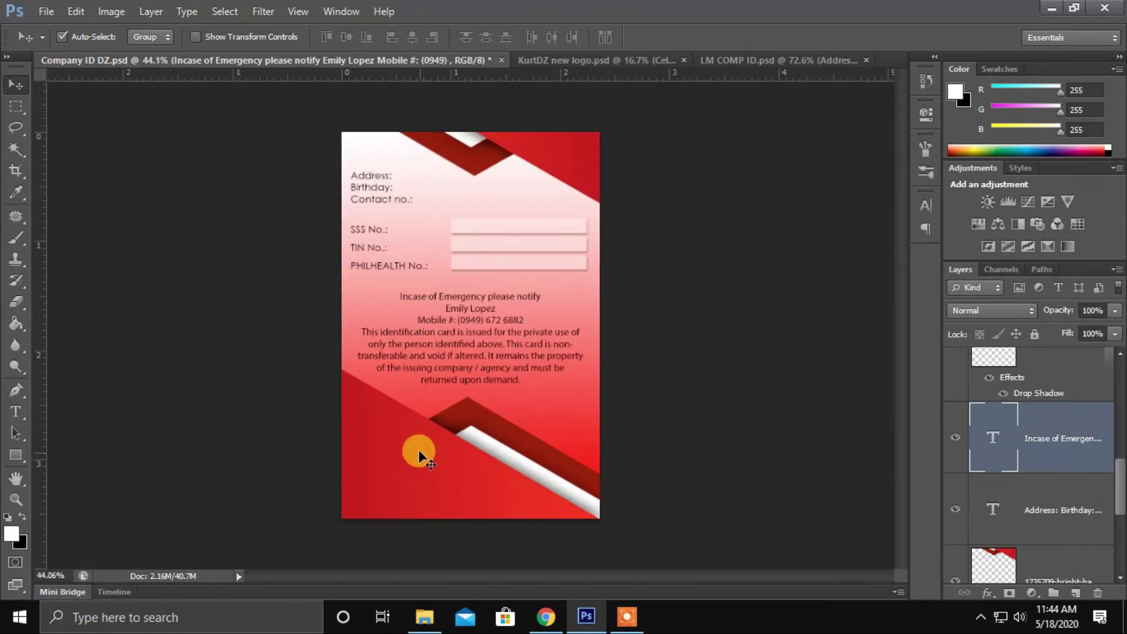
- Move the Layer 3 copy bar below the Cellphone layer in the layer stack
left_click(437, 498)
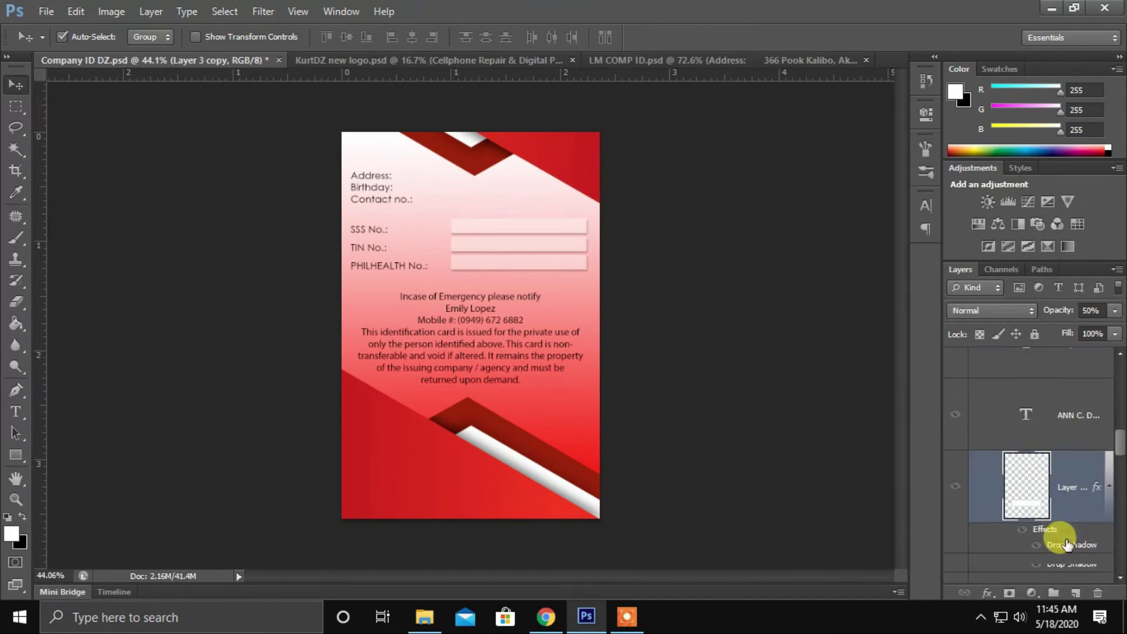
scroll(1054, 528, "up", 3)
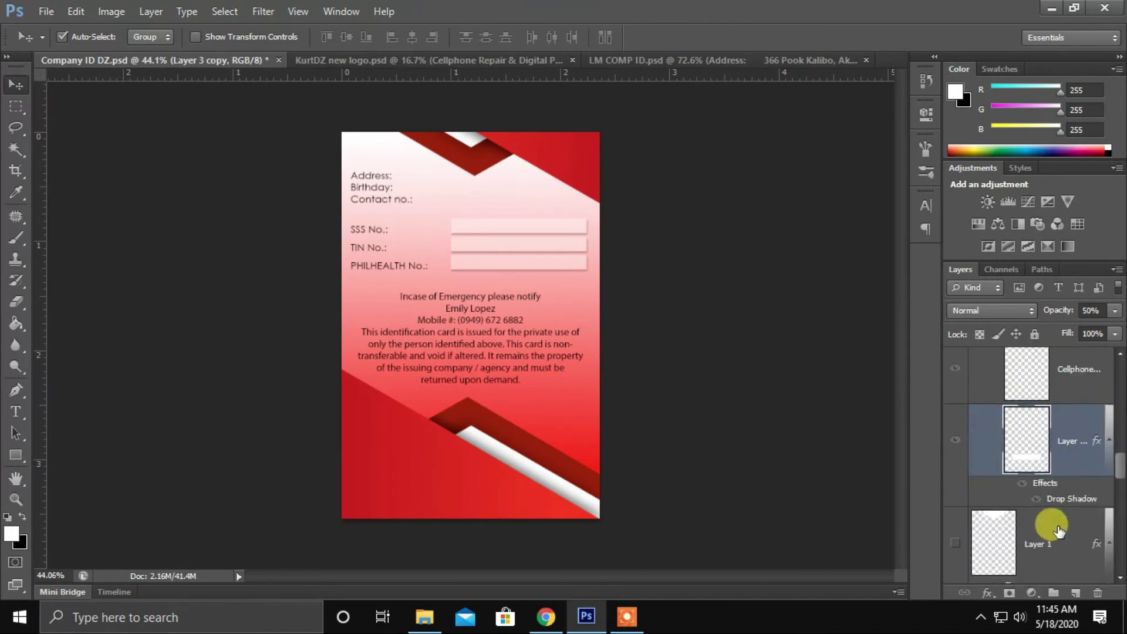
left_click_drag(1066, 371, 1051, 561)
scroll(1051, 561, "down", 1)
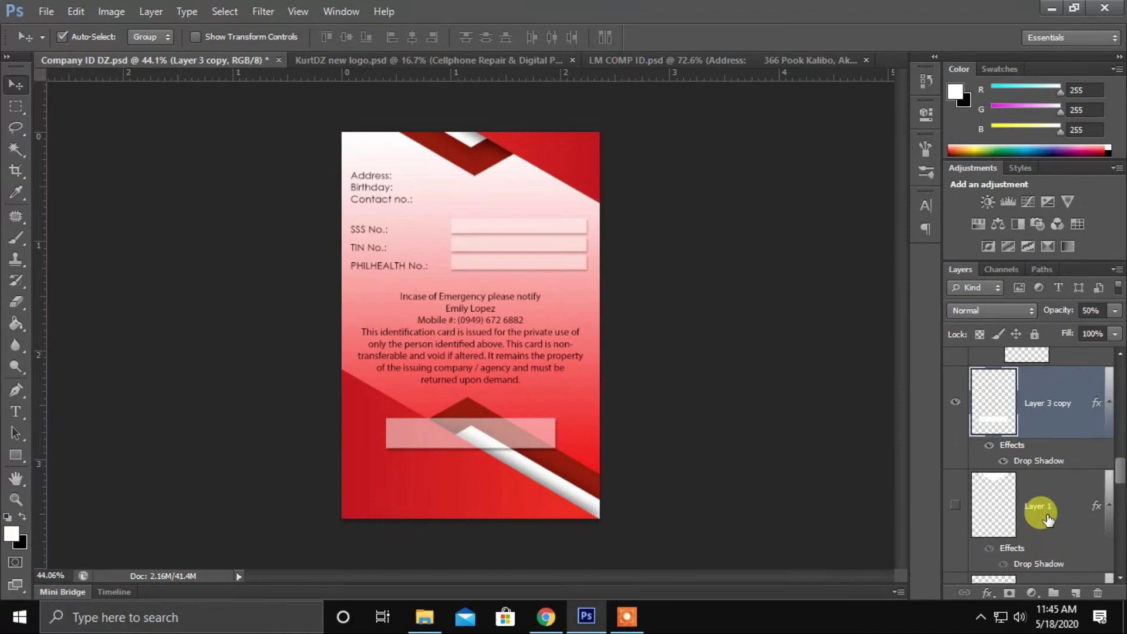
scroll(1033, 470, "up", 2)
scroll(1006, 423, "up", 2)
scroll(1019, 414, "up", 2)
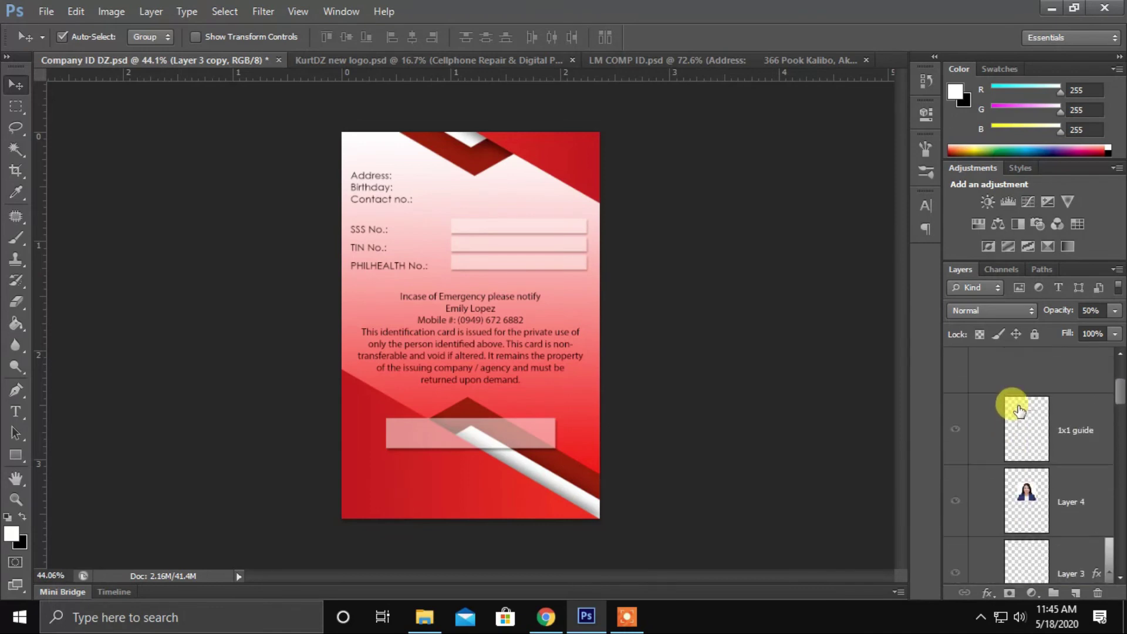
scroll(998, 400, "up", 1)
scroll(966, 367, "up", 2)
- Show the front group for comparison and drag the translucent bar down near the card's bottom
left_click(956, 357)
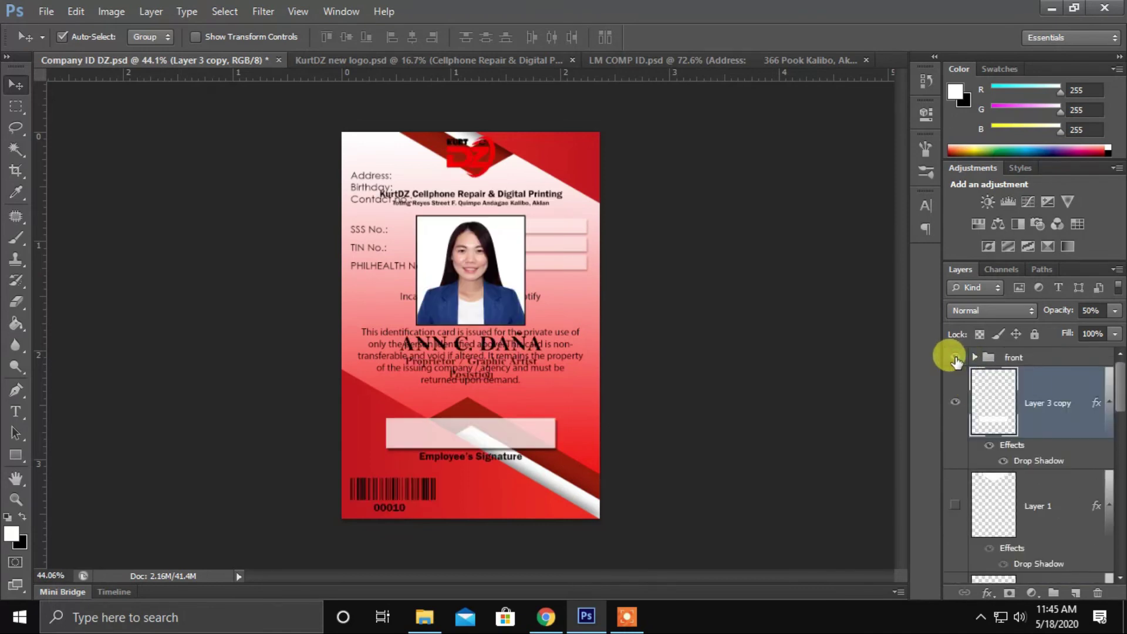
scroll(476, 449, "up", 2)
scroll(489, 340, "down", 1)
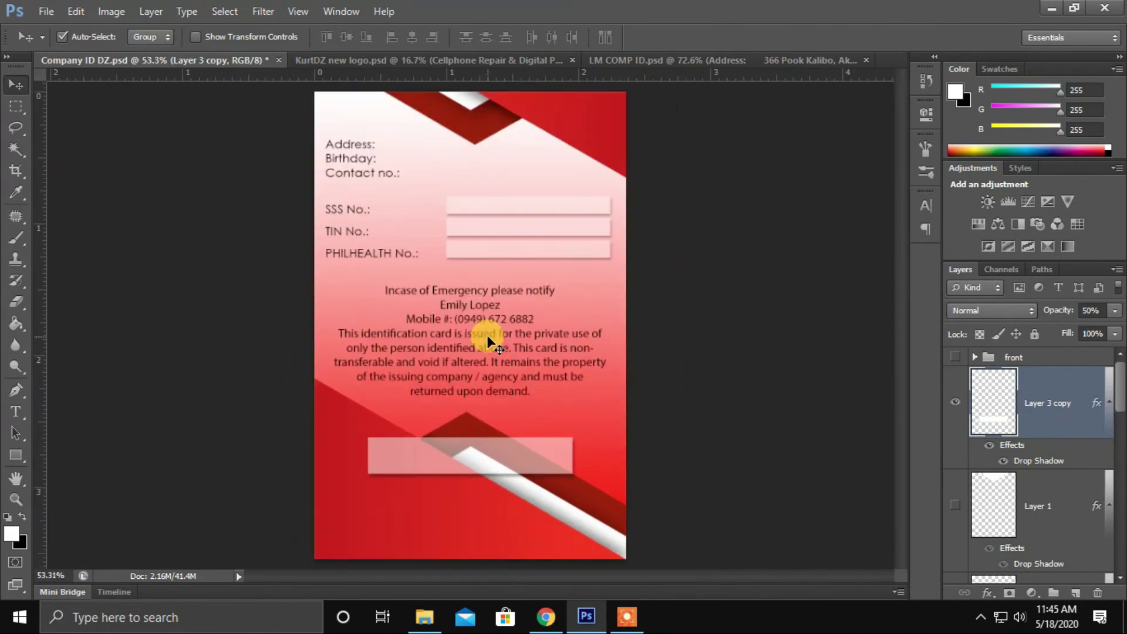
scroll(484, 438, "down", 2)
left_click_drag(485, 438, 500, 501)
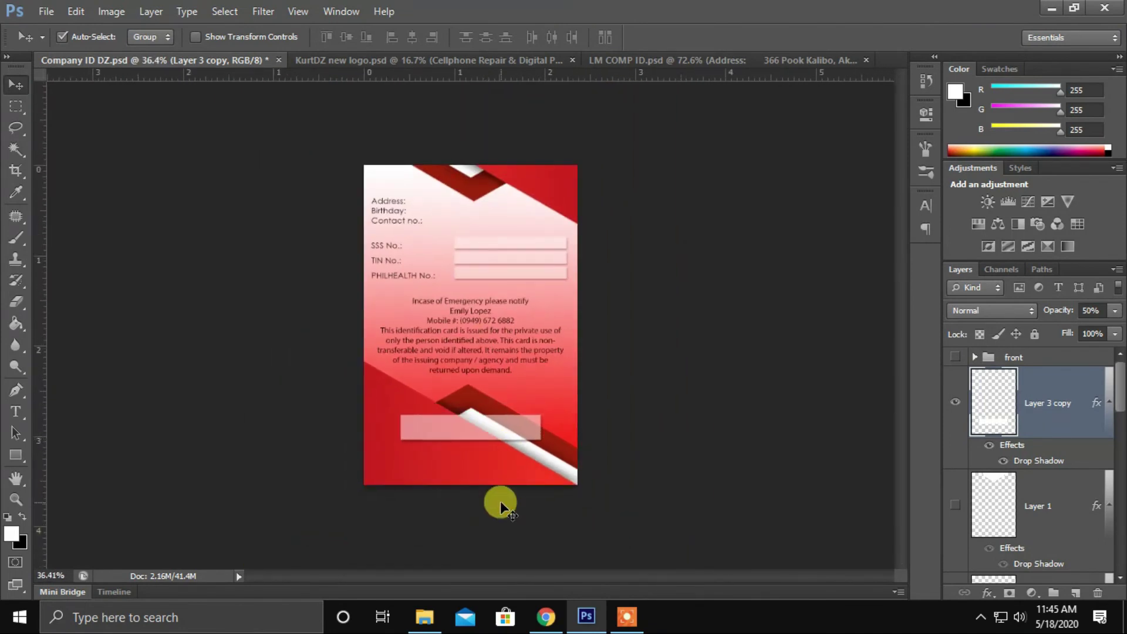
scroll(395, 505, "up", 3)
- Add the text 'Authorized Signature' just below the translucent bar
key("t")
left_click(461, 523)
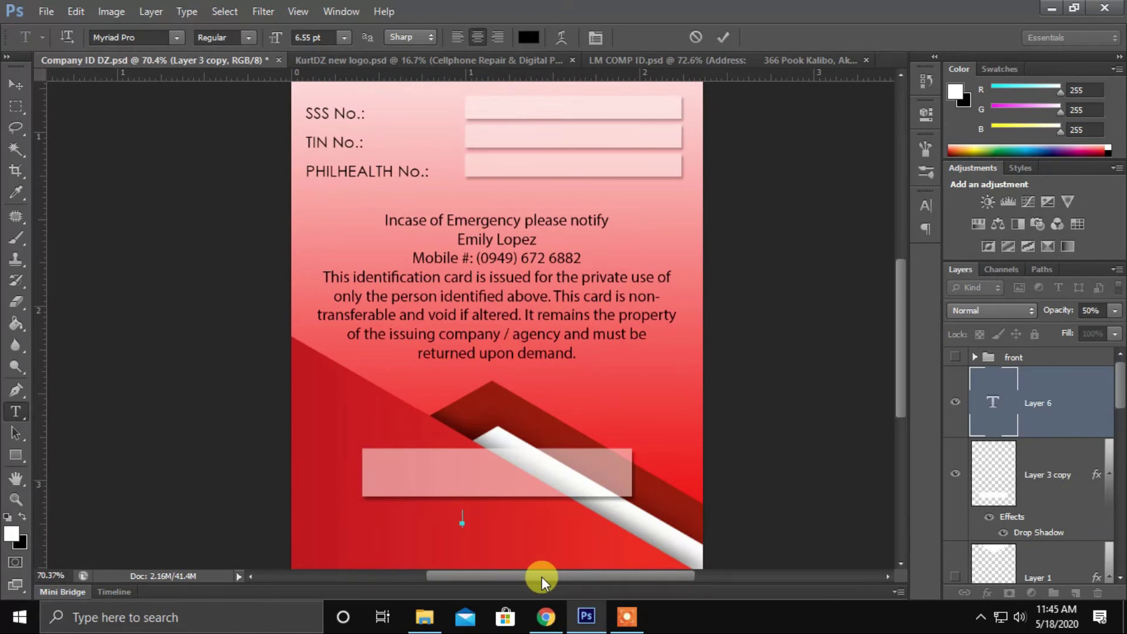
type("Authori")
type("zed")
type(" Signature")
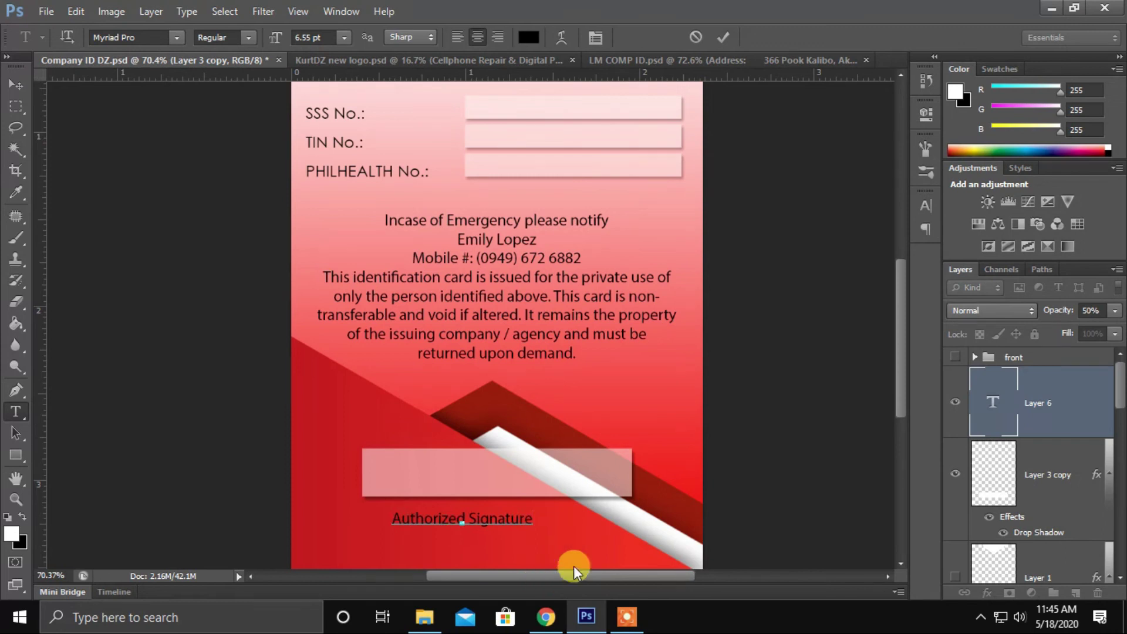
left_click(573, 566)
scroll(468, 551, "up", 1)
scroll(468, 550, "up", 1)
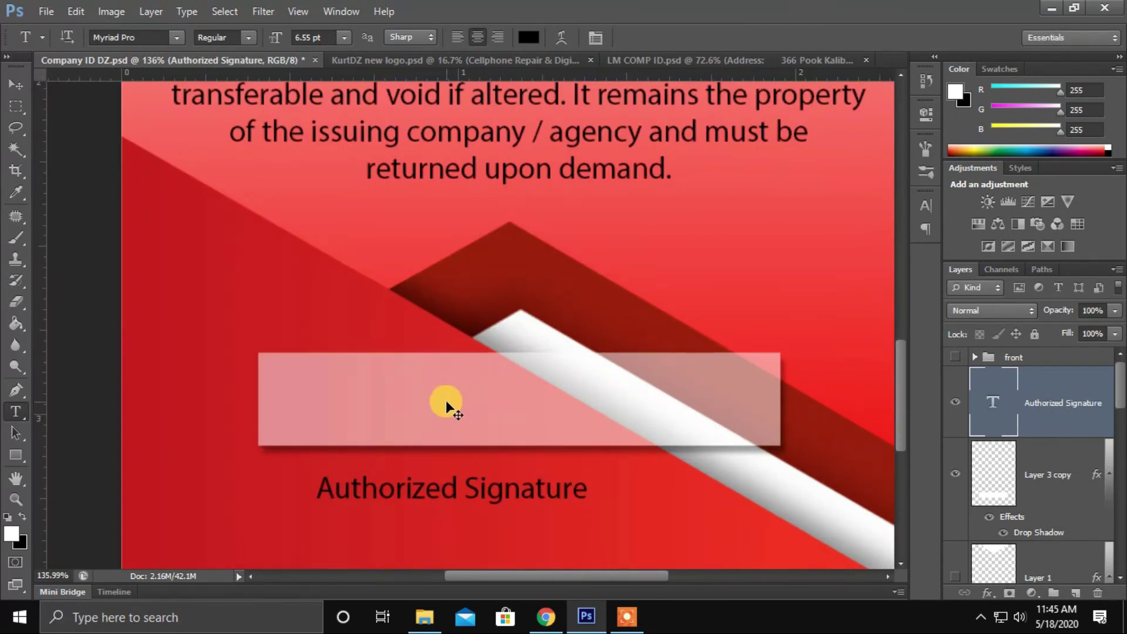
- Centre the Authorized Signature text horizontally on the card
key("ctrl+a")
key("v")
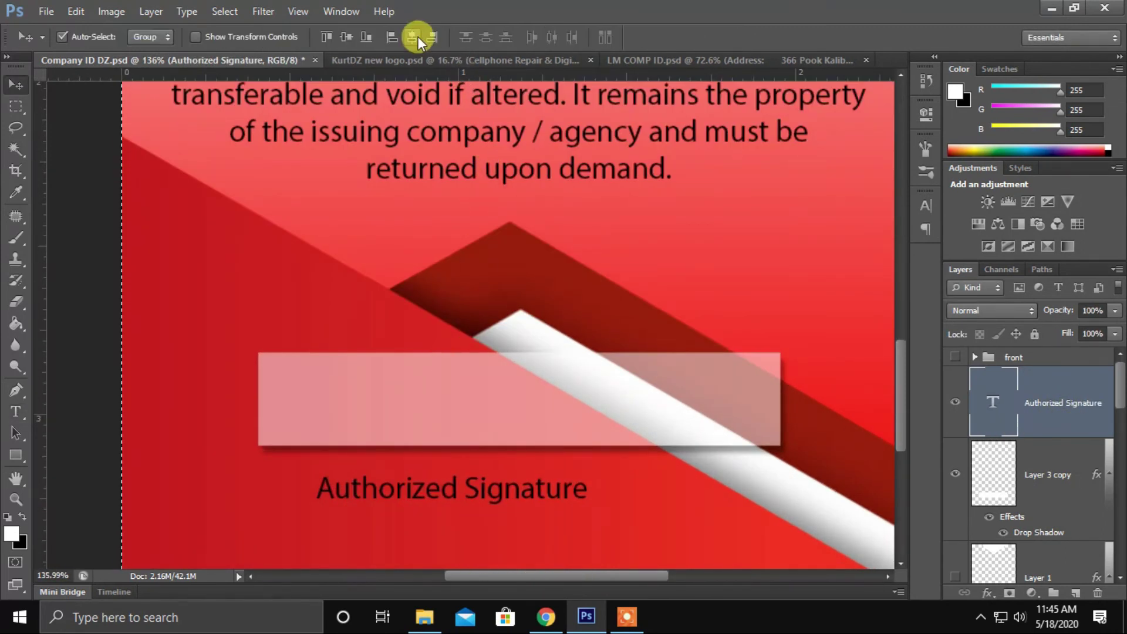
left_click(417, 36)
key("ctrl+d")
scroll(568, 394, "down", 1)
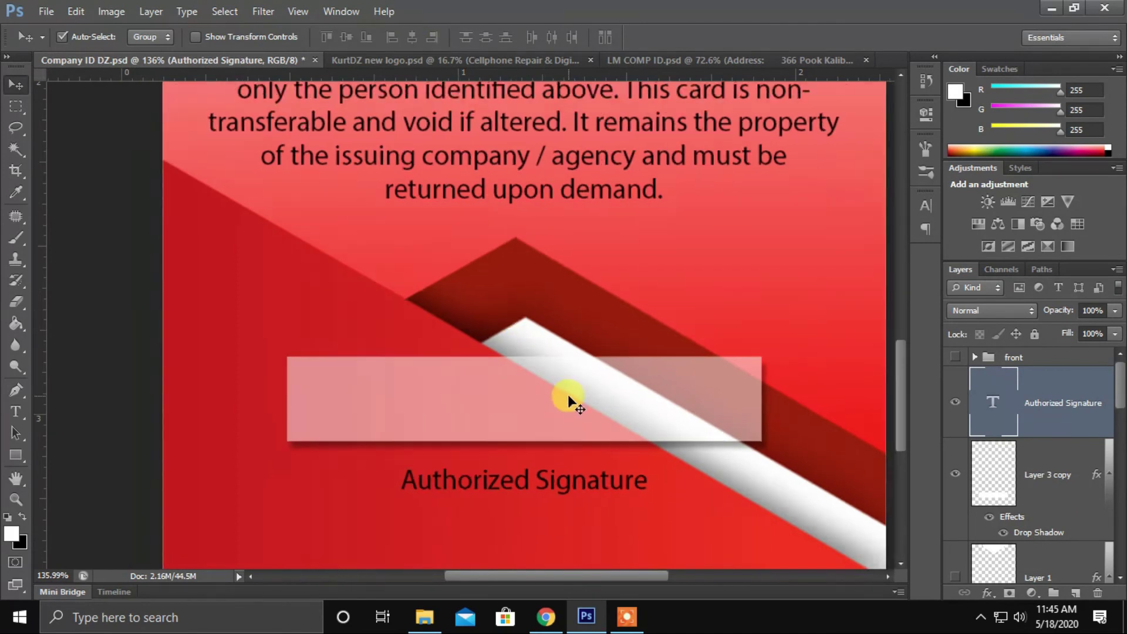
scroll(568, 395, "down", 2)
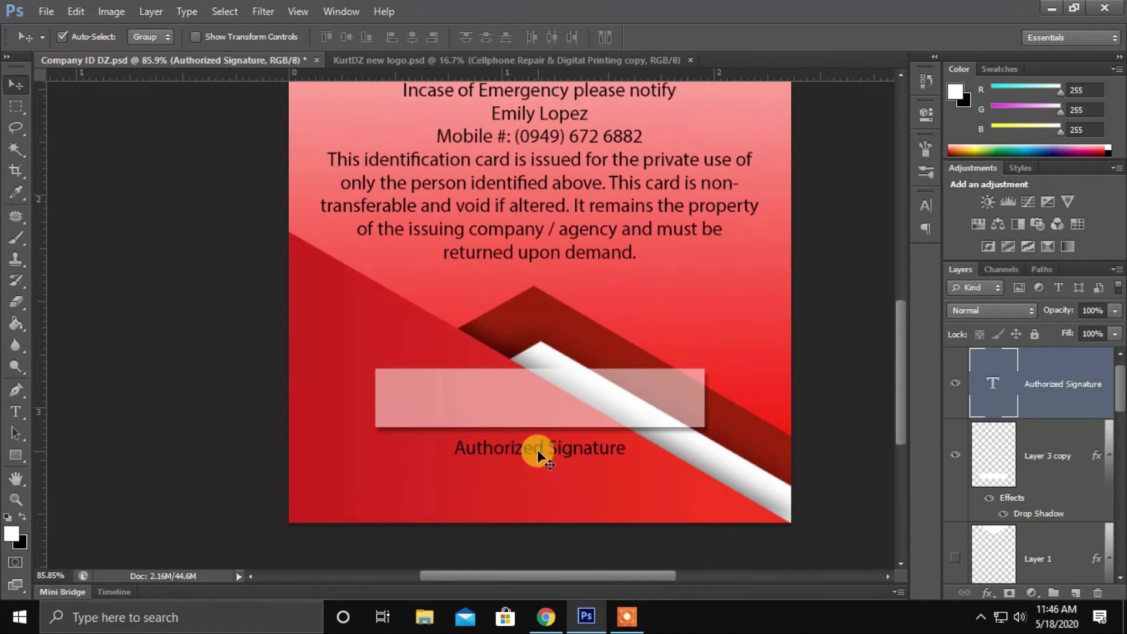
- Set the Authorized Signature text's font style to Bold
key("t")
left_click_drag(619, 449, 378, 427)
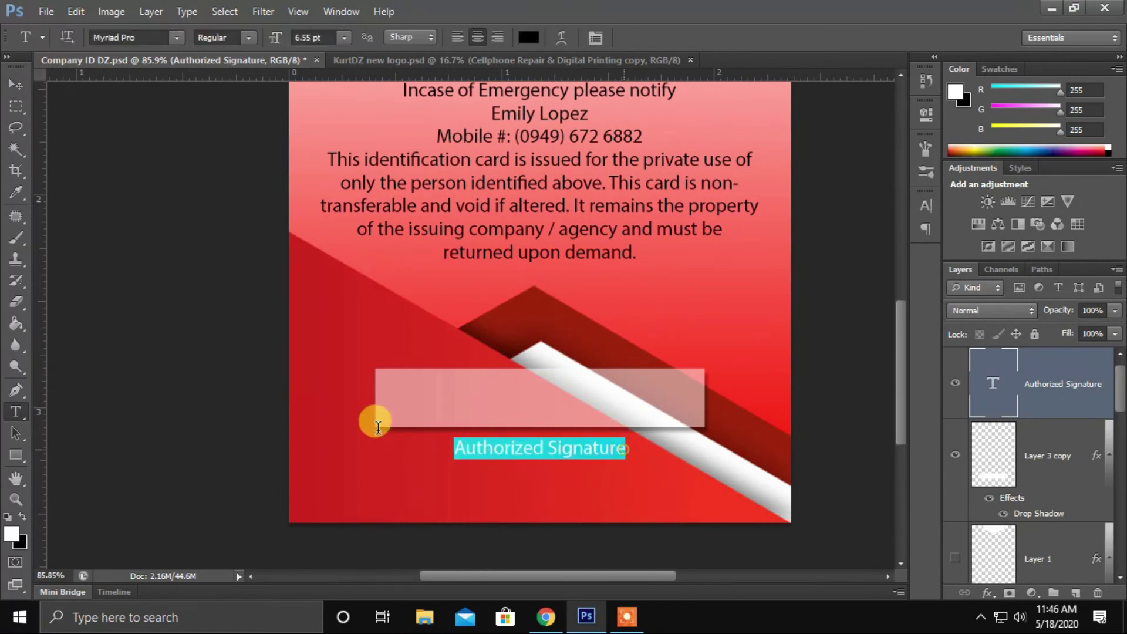
left_click(248, 38)
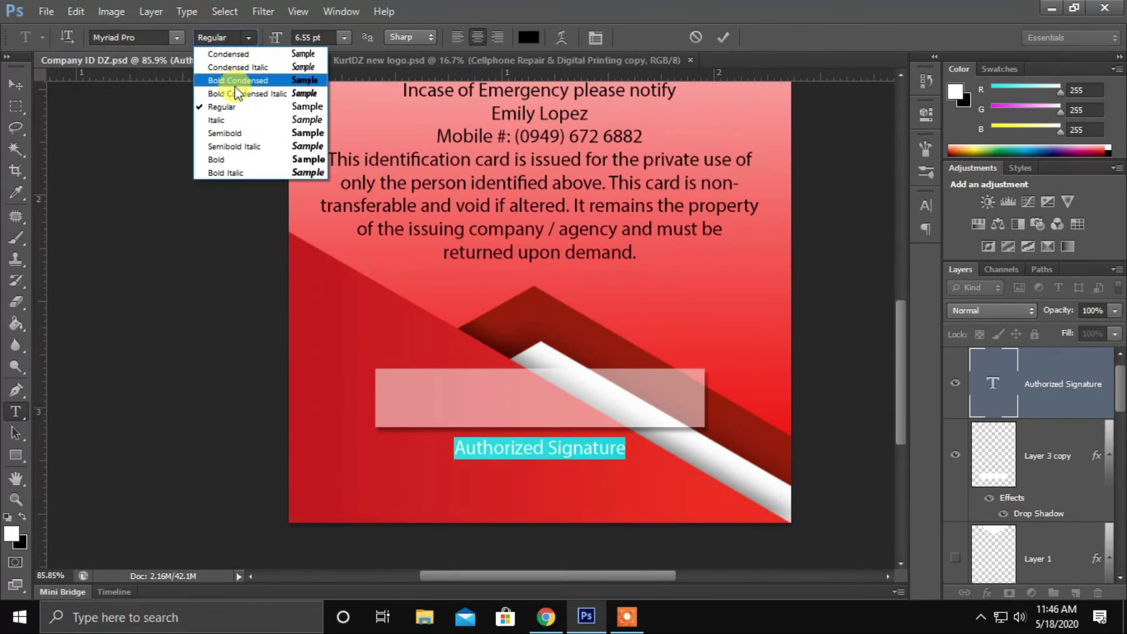
left_click(218, 159)
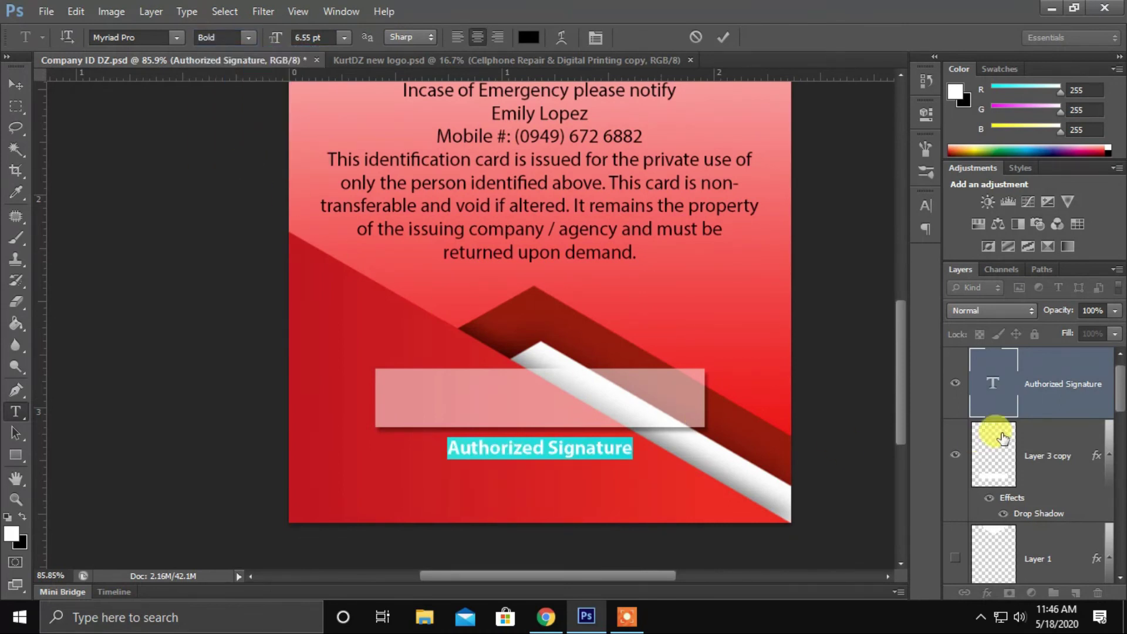
left_click(1054, 390)
scroll(588, 414, "down", 3)
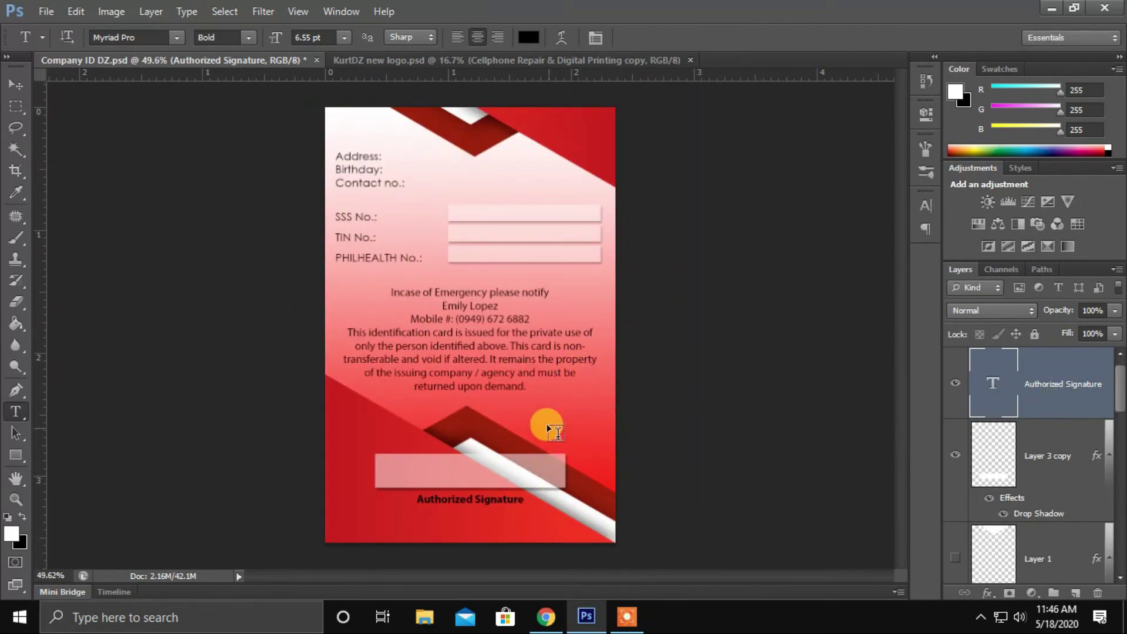
- Add a blank line after the mobile number and nudge the emergency notice slightly lower
scroll(479, 277, "up", 3)
scroll(510, 241, "down", 1)
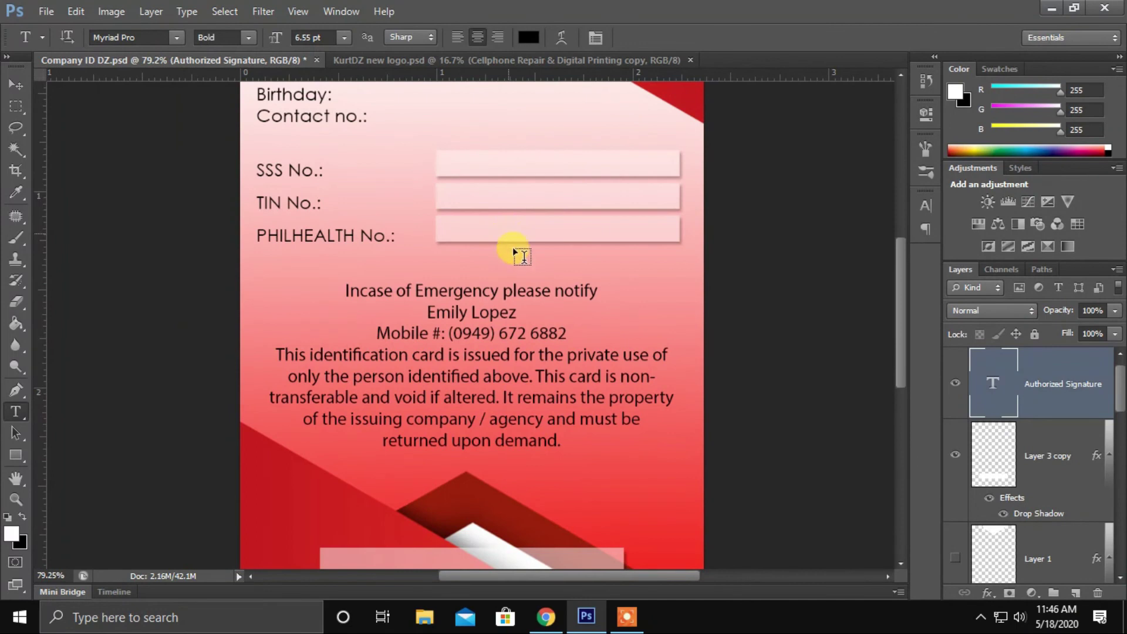
left_click(568, 333)
key("Return")
left_click(1036, 450)
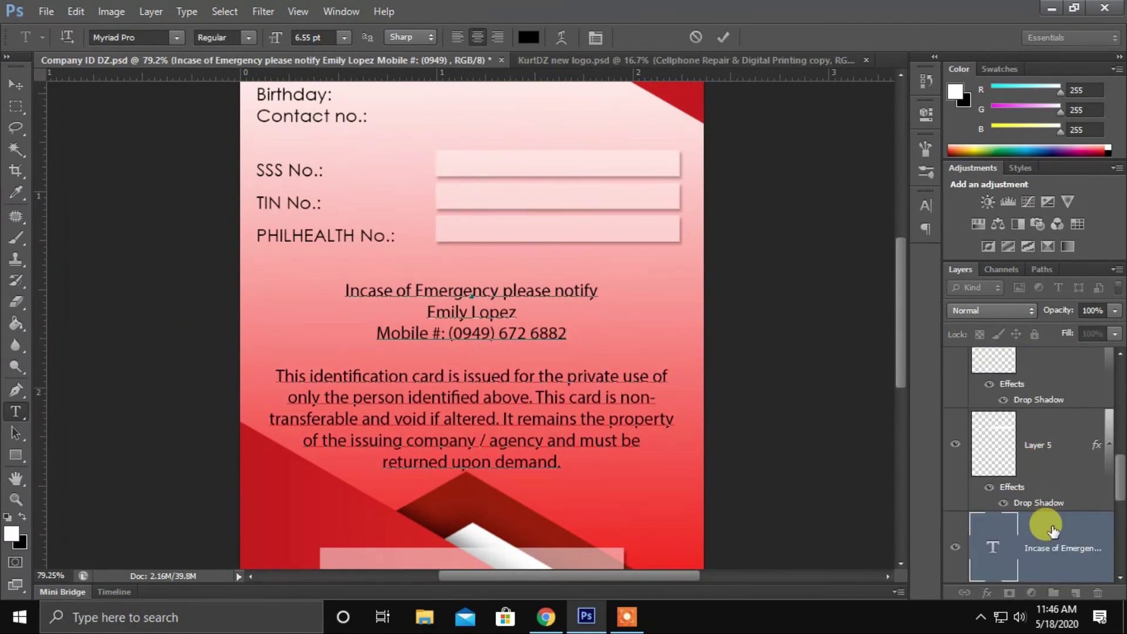
key("v")
key("Up")
key("Up")
key("Up")
key("Up")
key("Up")
key("Up")
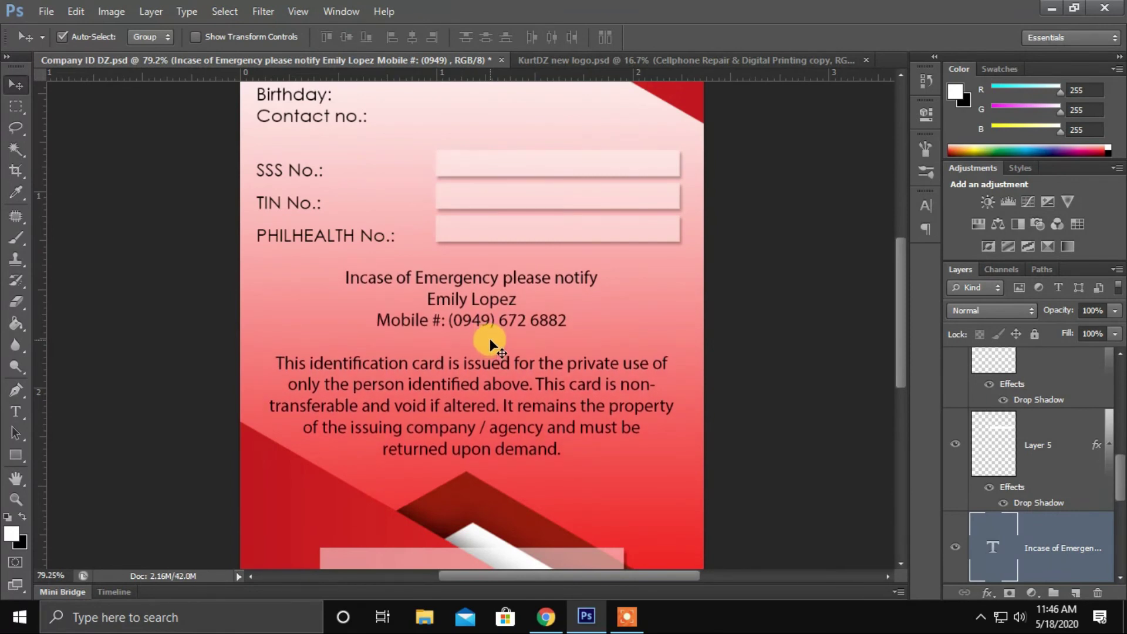
scroll(490, 340, "down", 3)
key("Down")
key("Down")
key("Down")
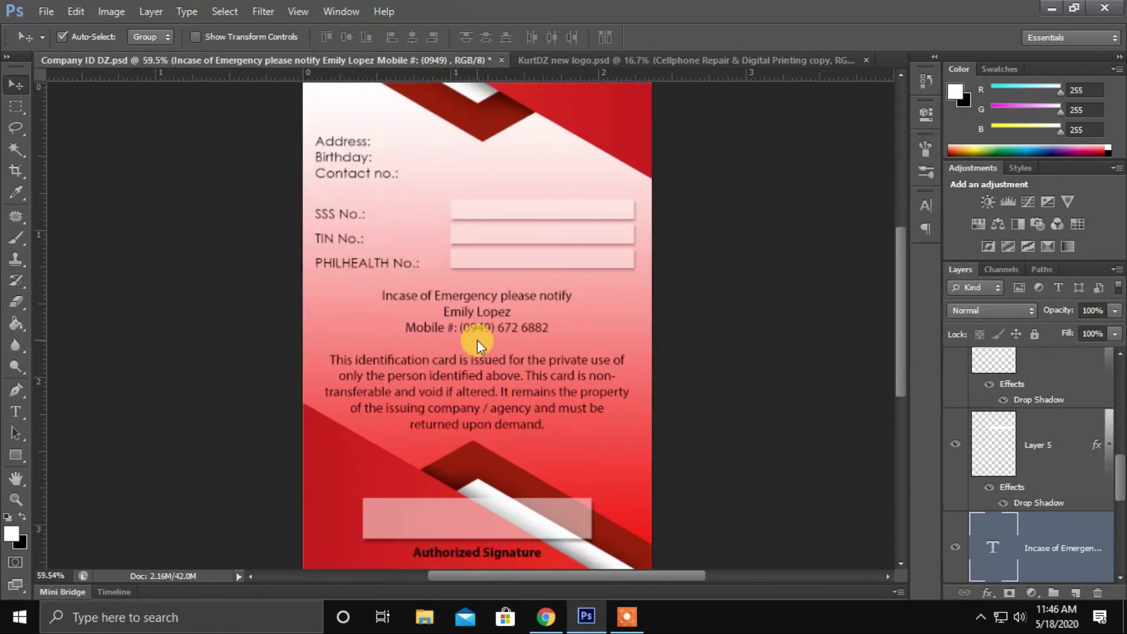
key("Down")
key("Down")
key("Down")
scroll(477, 339, "down", 2)
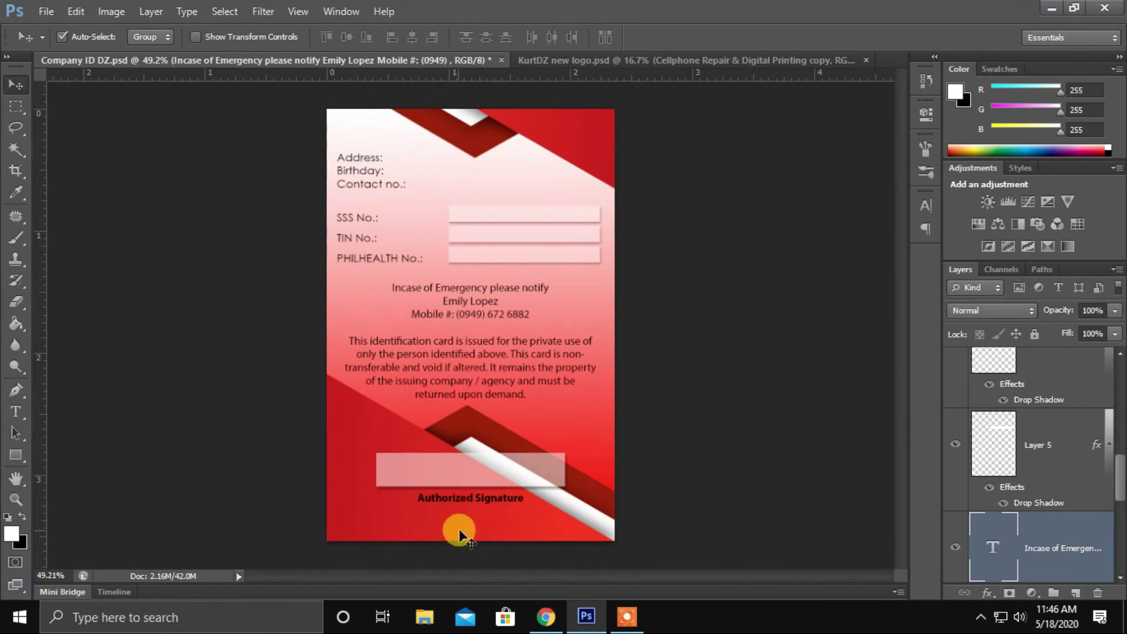
- Shift the Authorized Signature text and grey signature box lower, then save the document
left_click(471, 498)
left_click_drag(451, 540, 465, 523)
left_click(465, 475)
key("Down")
key("Down")
key("Down")
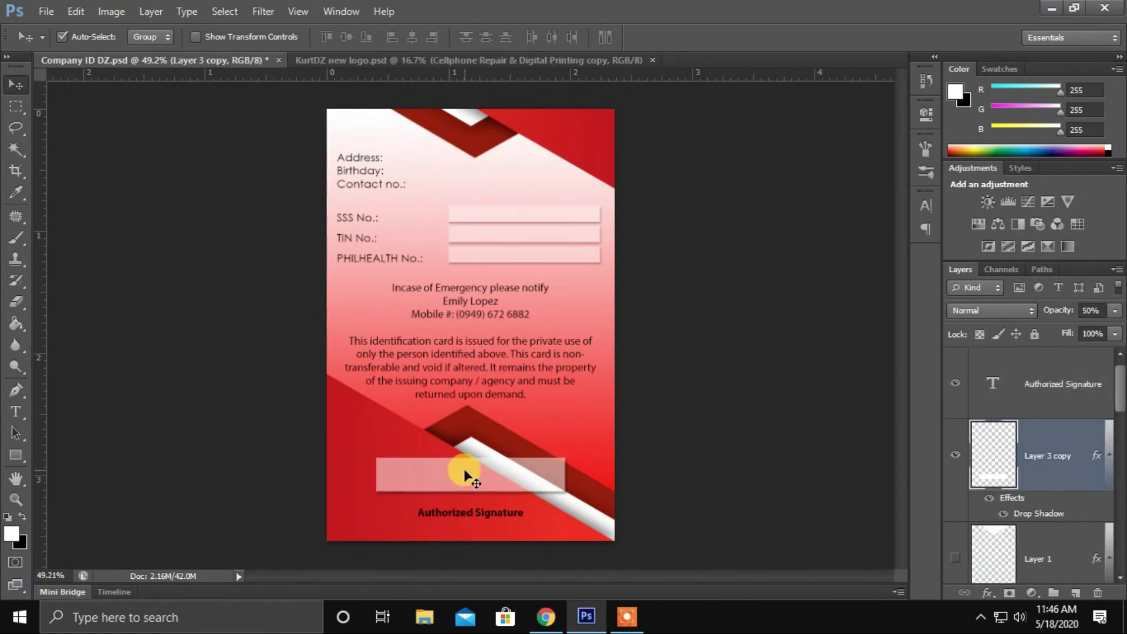
key("Down")
key("Down")
key("Down")
key("Down")
key("Down")
key("Down")
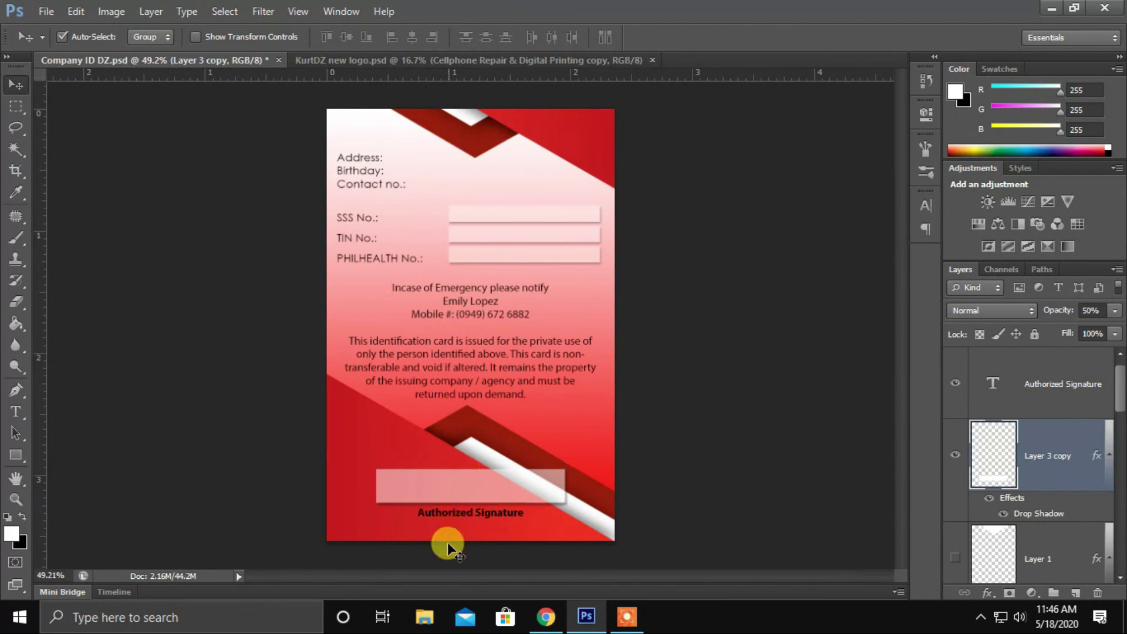
scroll(443, 541, "up", 3)
left_click_drag(461, 463, 467, 377)
scroll(466, 378, "down", 2)
scroll(390, 461, "down", 1)
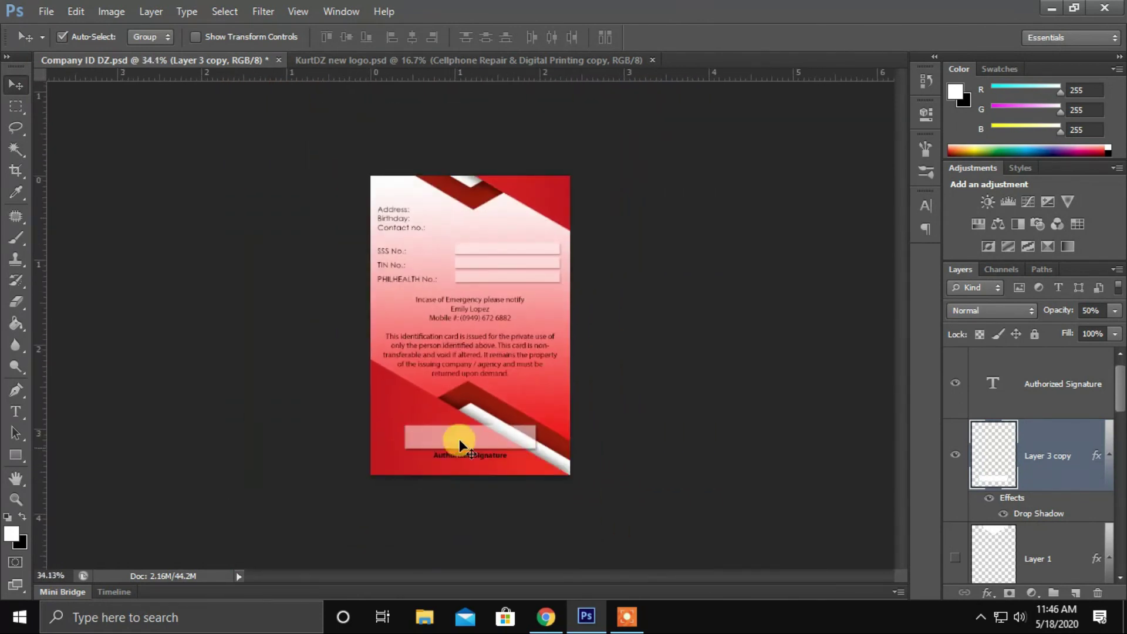
scroll(1092, 426, "up", 1)
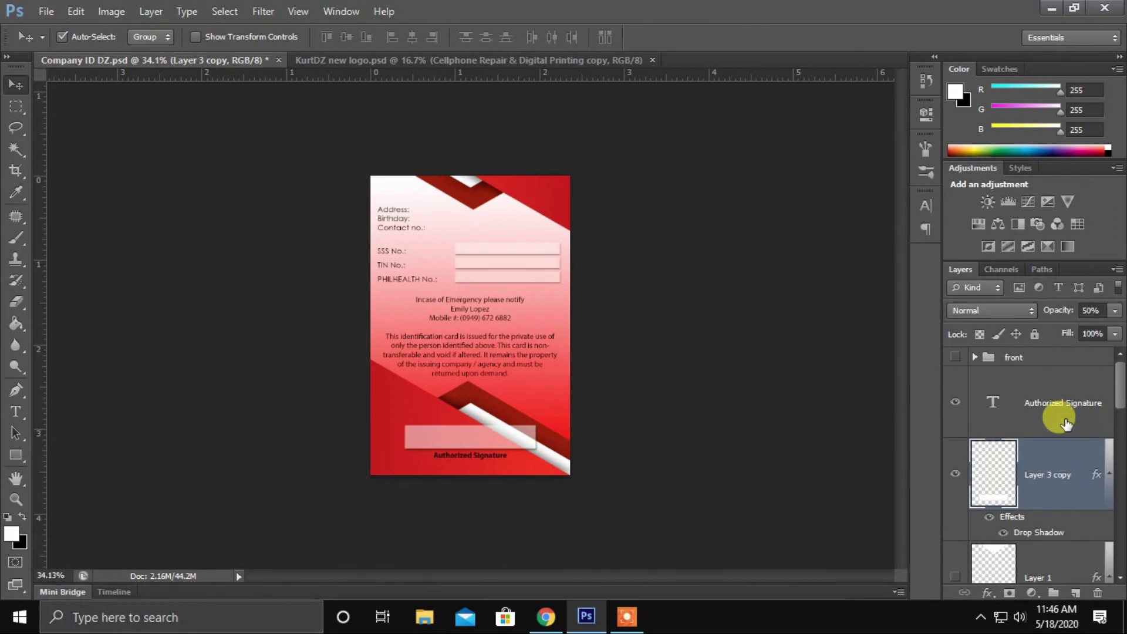
key("ctrl+s")
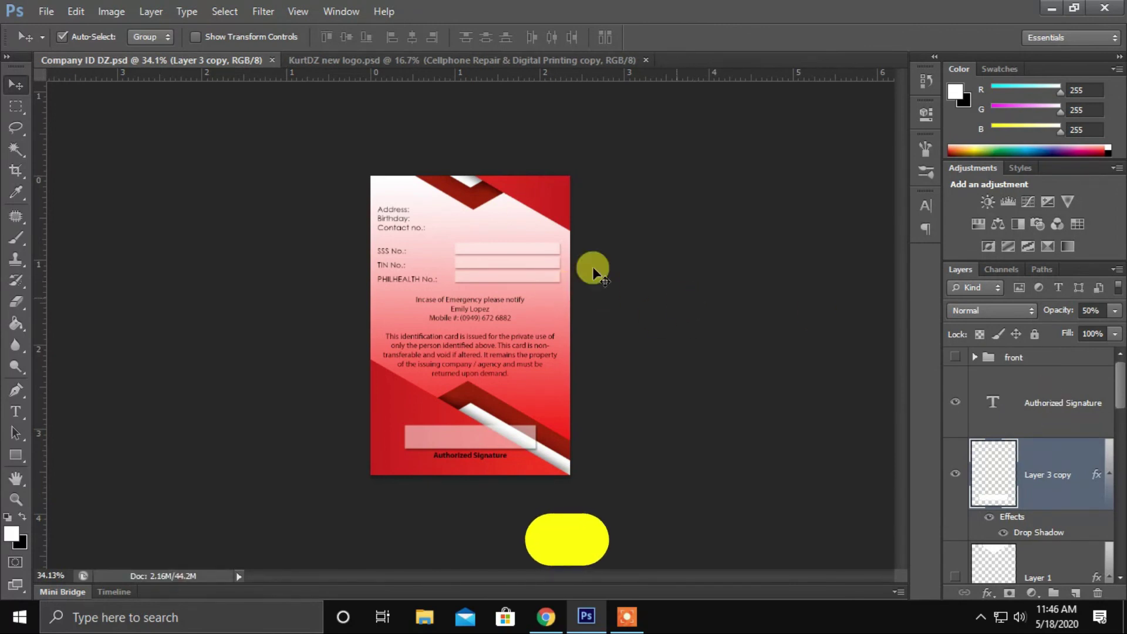
- Save the card back as a JPEG named '11'
left_click(46, 11)
left_click(82, 211)
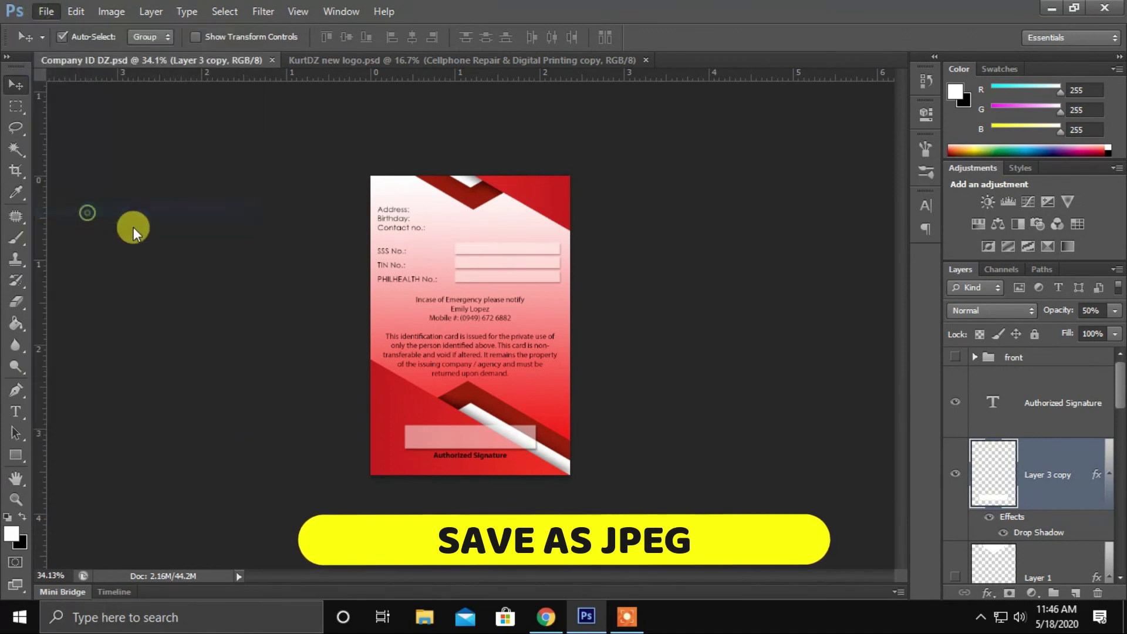
type("11")
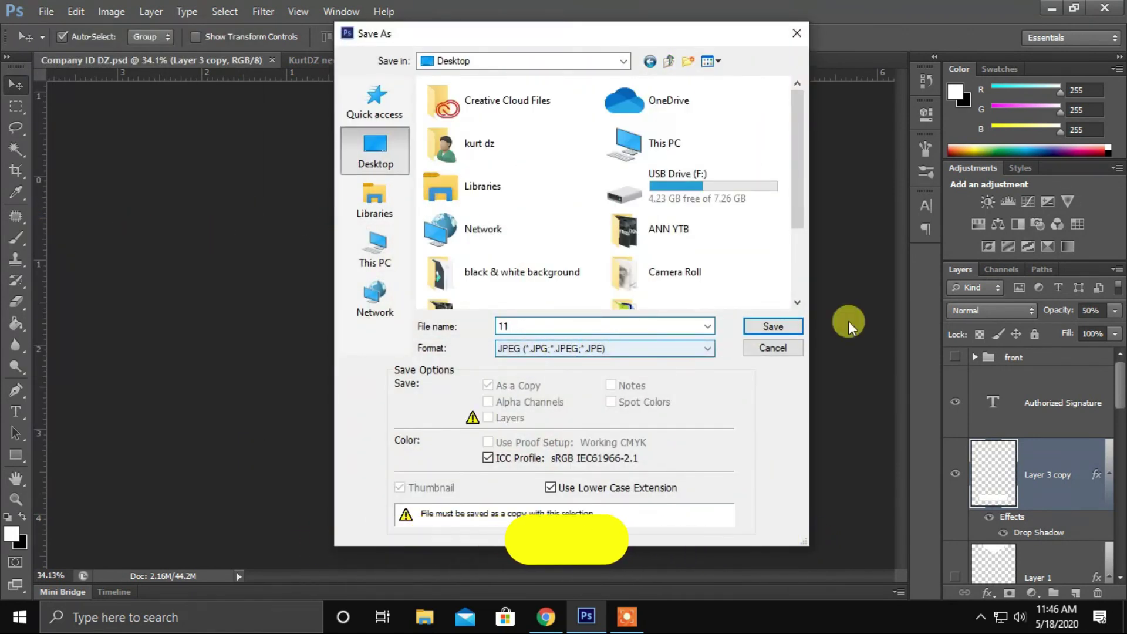
left_click(770, 322)
left_click(661, 153)
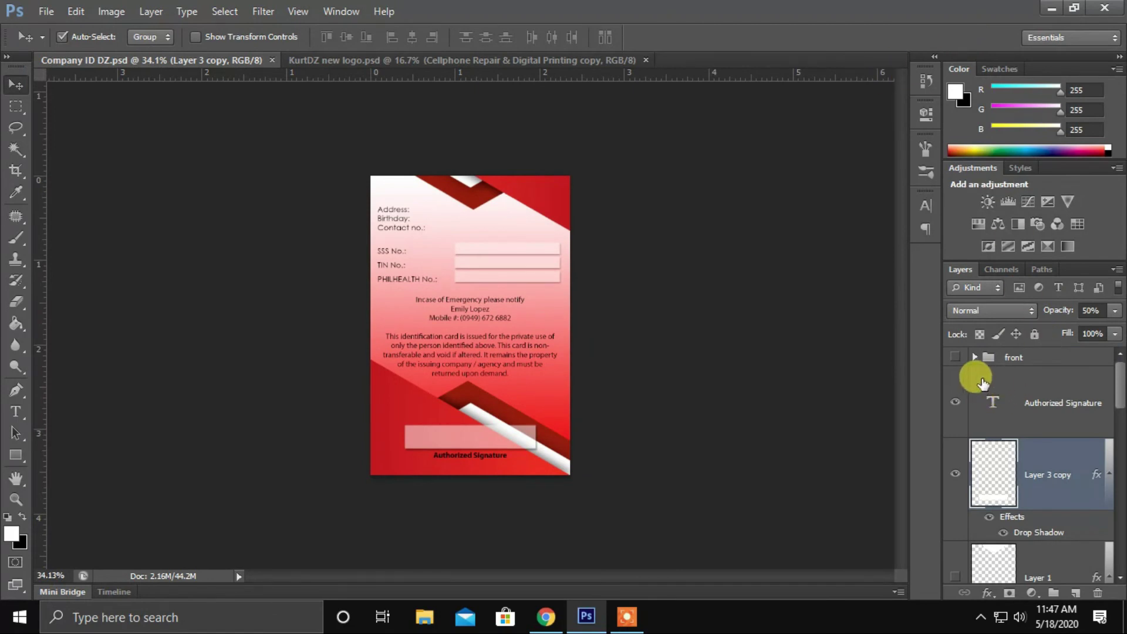
- Group all back-side layers into a group named 'back'
left_click(1063, 403)
scroll(1032, 440, "down", 5)
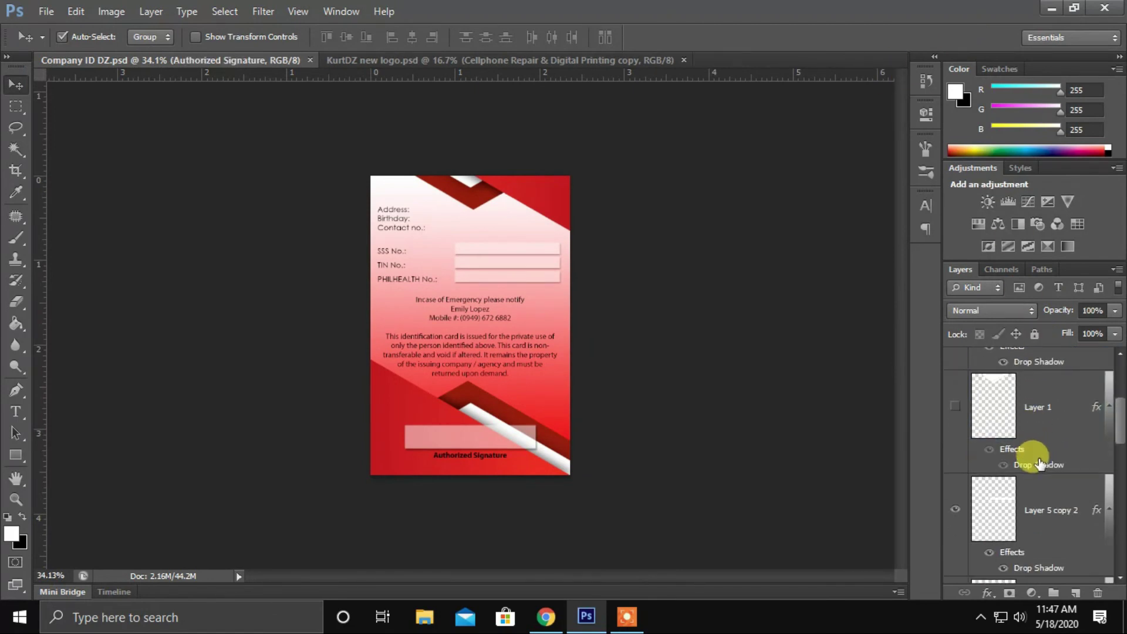
scroll(1040, 479, "down", 3)
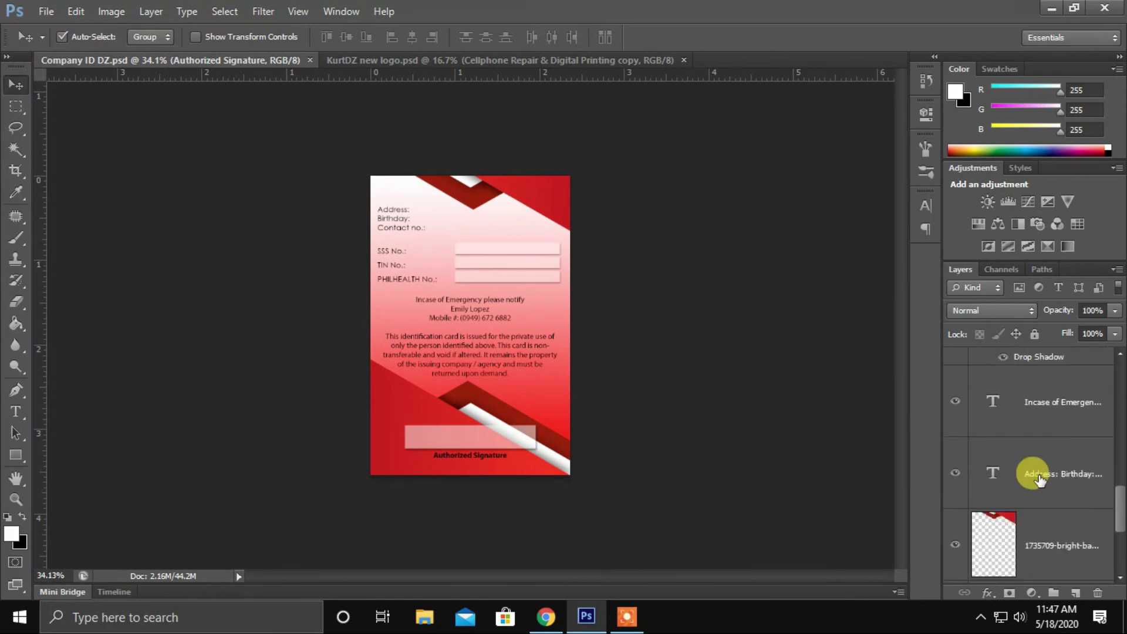
scroll(1039, 479, "down", 3)
scroll(1040, 478, "down", 2)
left_click(1061, 427, "shift")
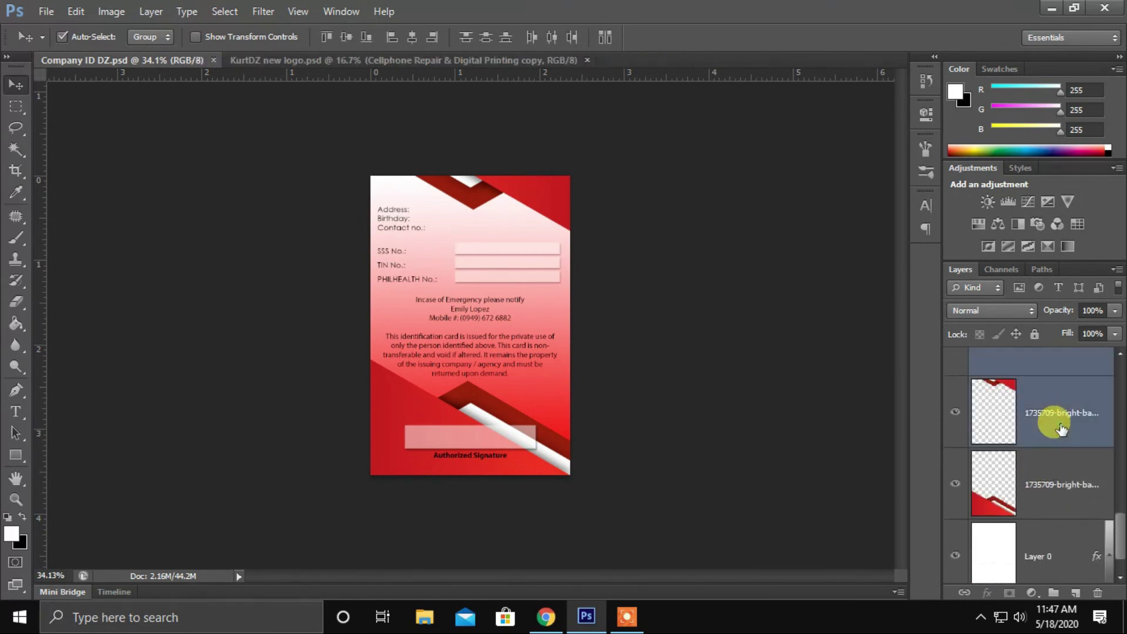
scroll(1062, 429, "up", 2)
scroll(1062, 429, "up", 2)
scroll(1061, 429, "up", 2)
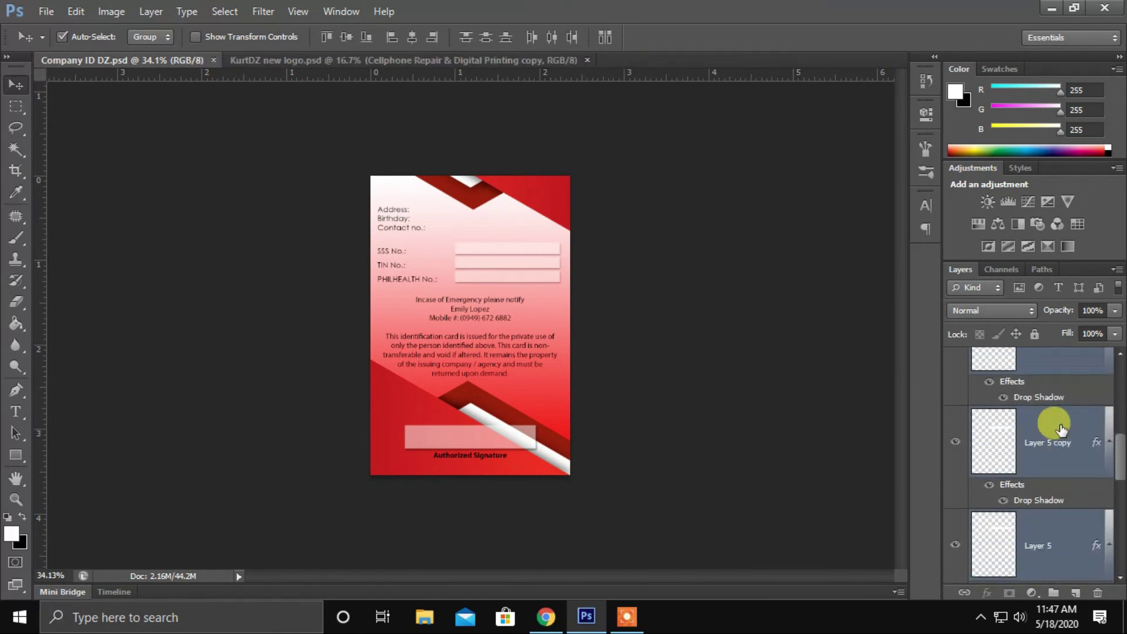
key("ctrl+g")
double_click(1020, 376)
type("back")
key("Return")
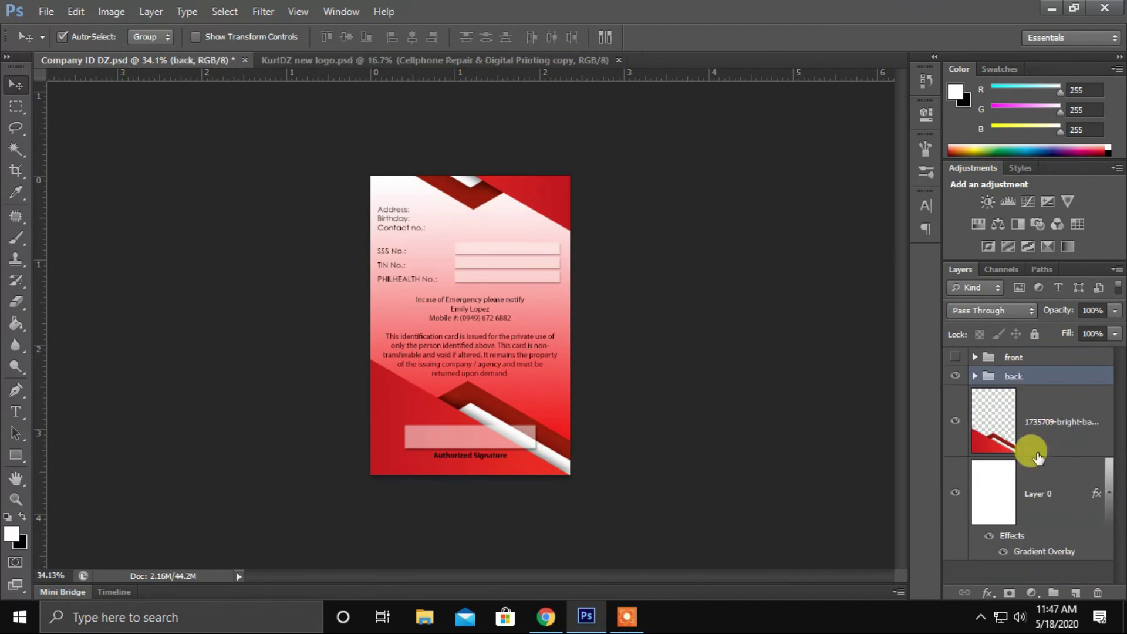
- Hide the back group, show the front, and save it to the Desktop as JPEG '1'
left_click(956, 375)
left_click(955, 357)
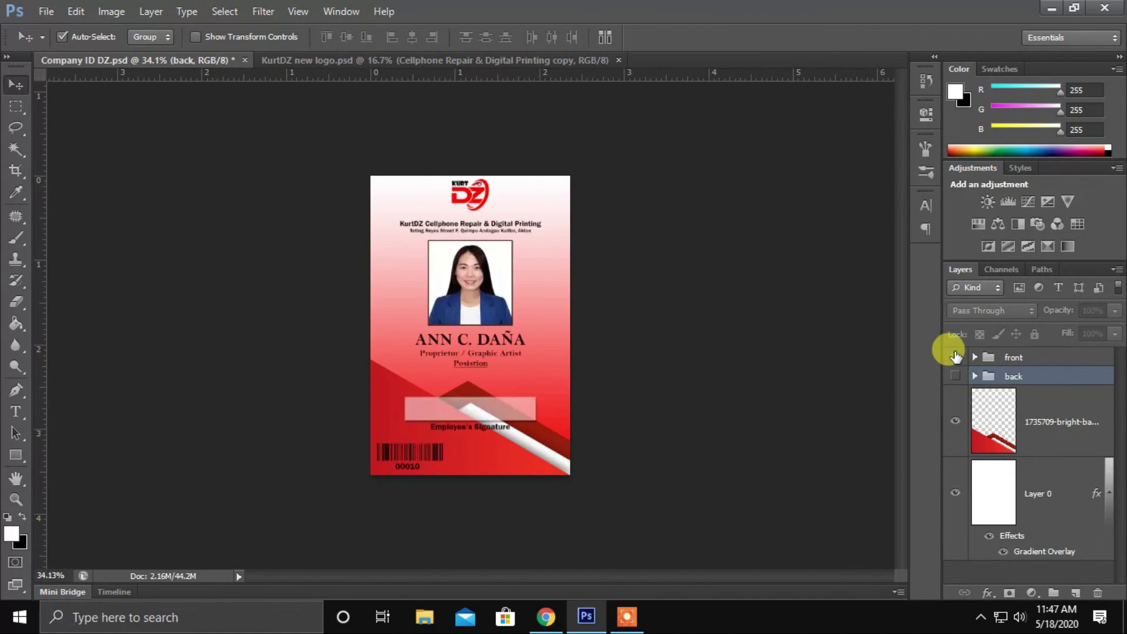
left_click(46, 11)
left_click(96, 211)
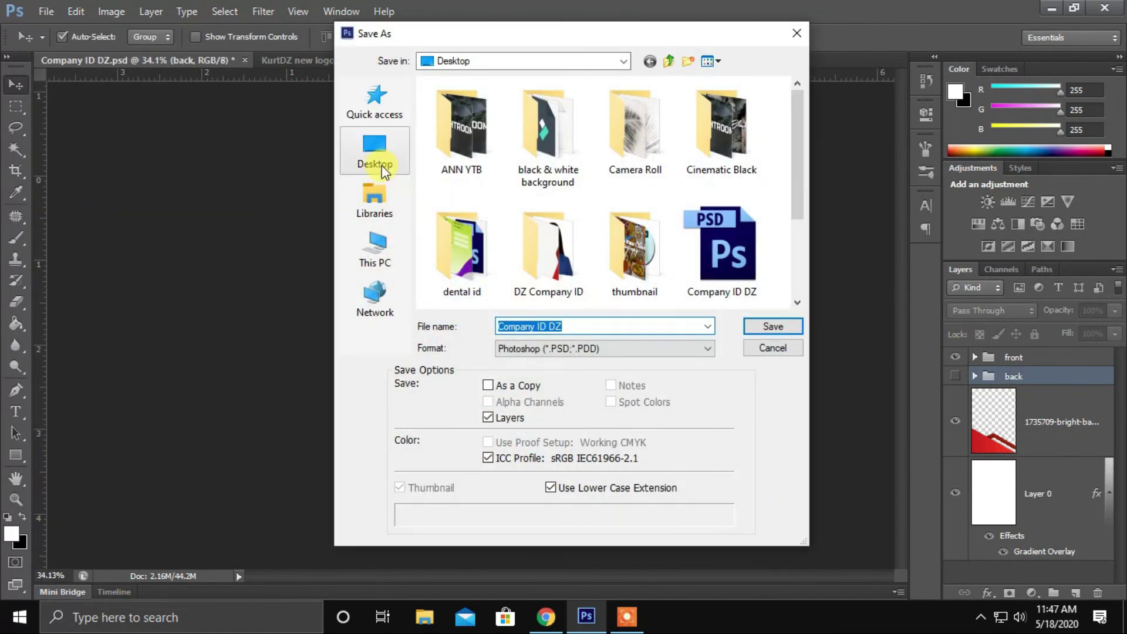
left_click(385, 165)
type("1")
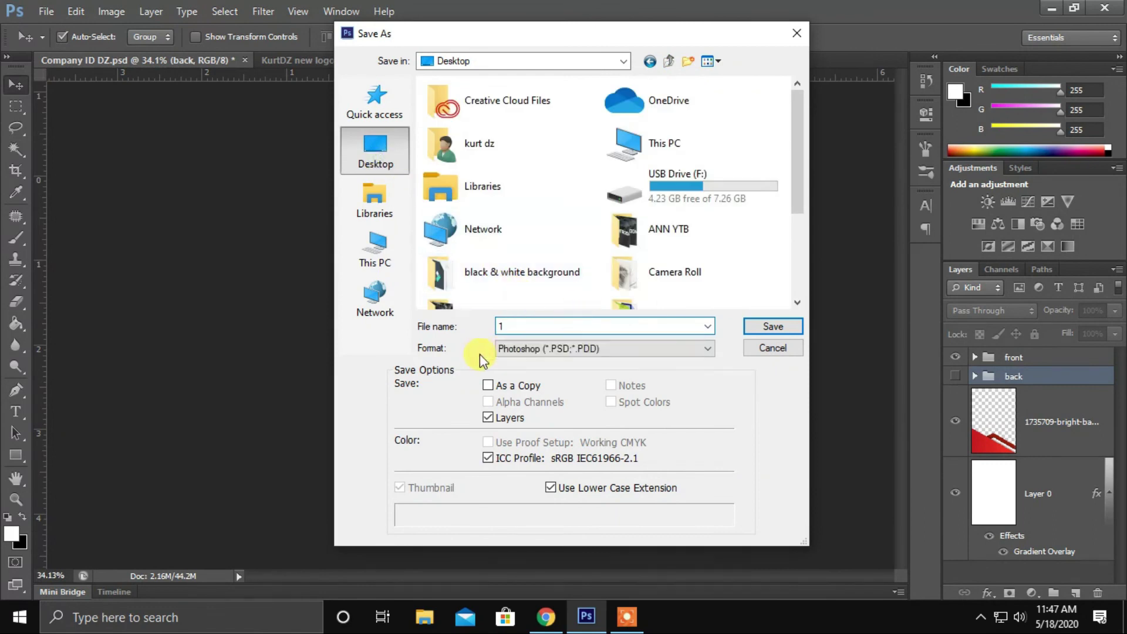
left_click(521, 352)
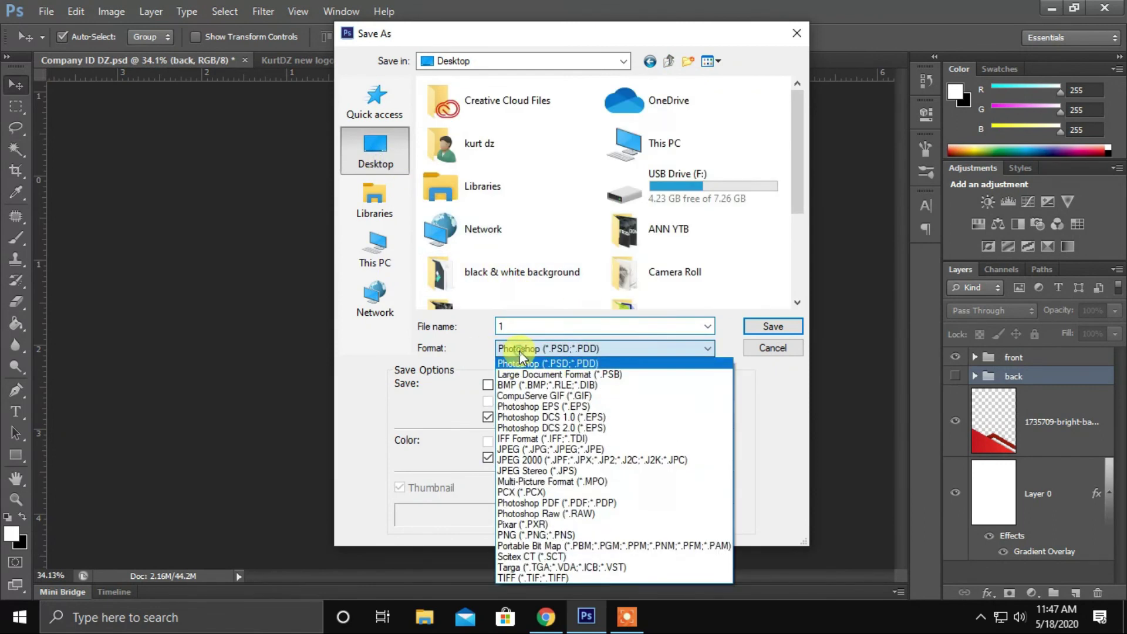
left_click(593, 449)
left_click(758, 325)
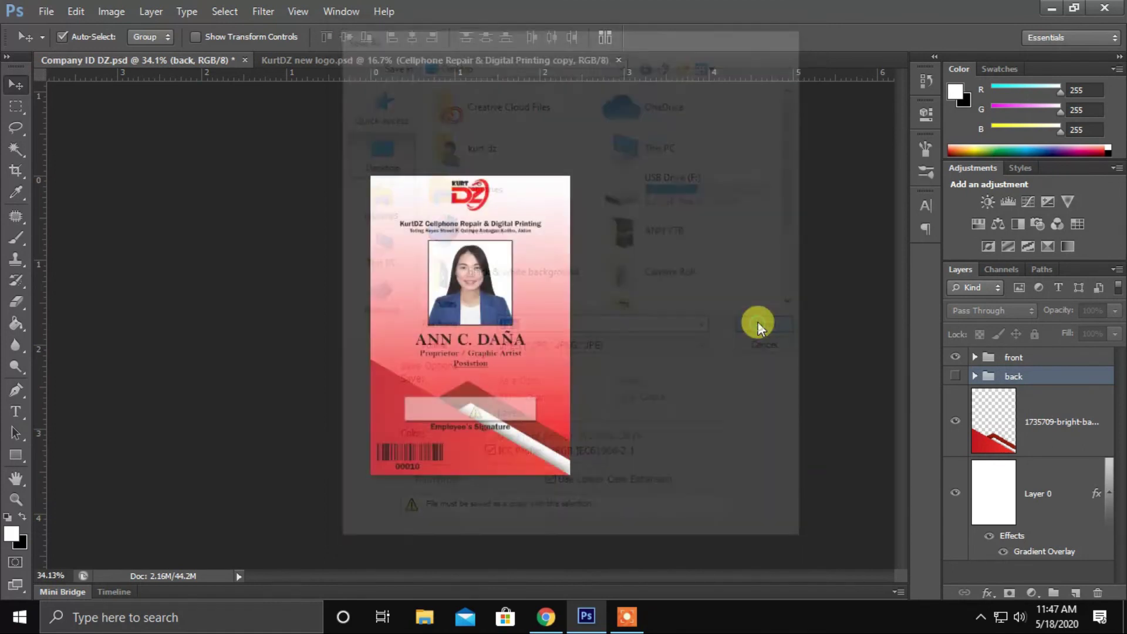
left_click(670, 151)
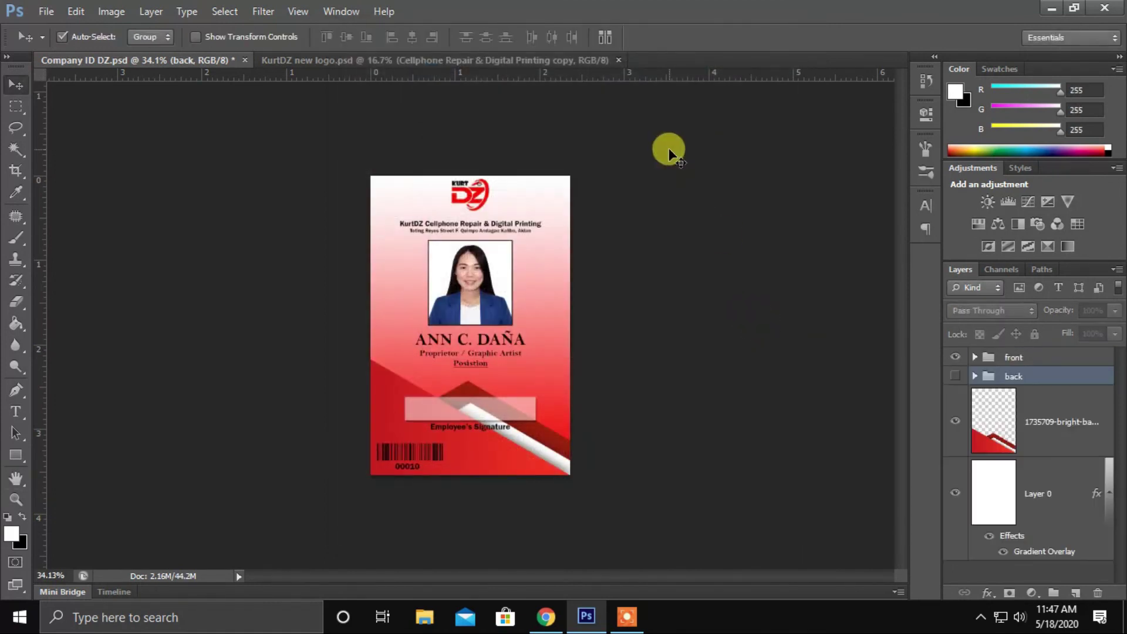
- Open the exported-images folder in File Explorer and open image 1 in Photos
left_click(1044, 9)
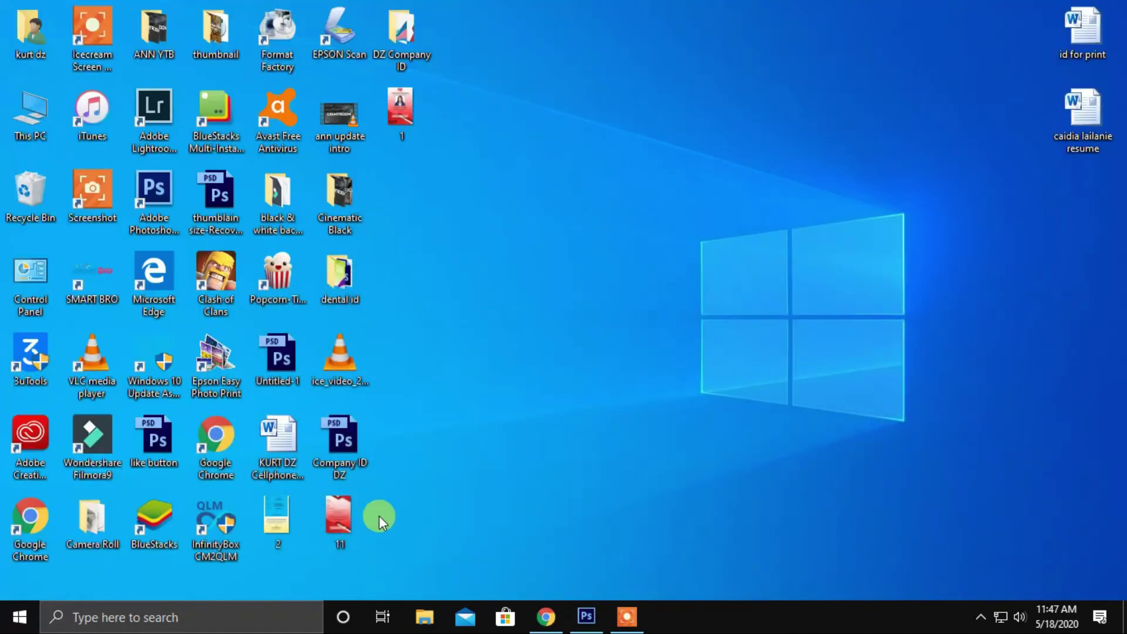
key("super+e")
left_click(978, 83)
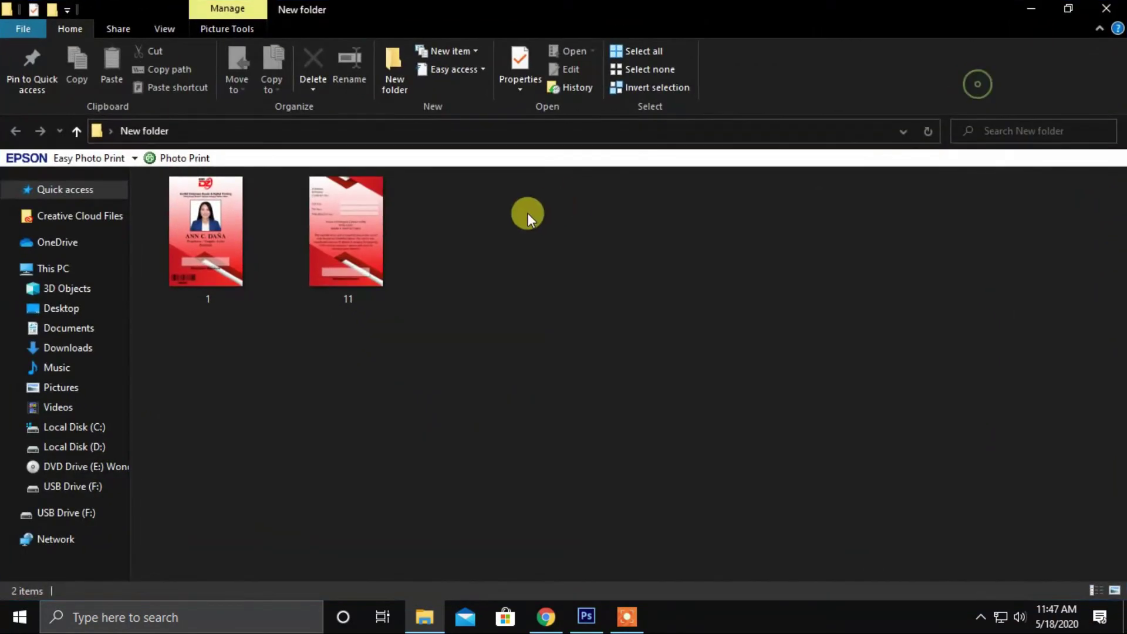
double_click(270, 261)
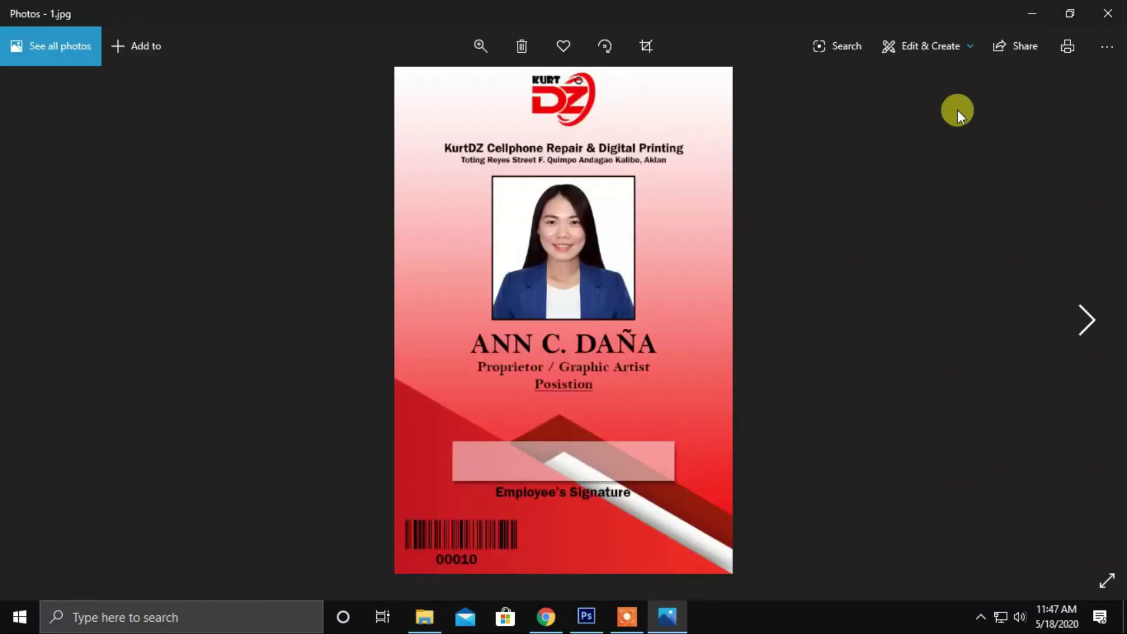
- Show image 11 in Photos snapped to the right half, then reopen image 1
key("Right")
key("super+Right")
left_click(238, 228)
double_click(249, 263)
- Snap the 1.jpg Photos window to the left half, beside 11.jpg
left_click_drag(738, 30, 1, 60)
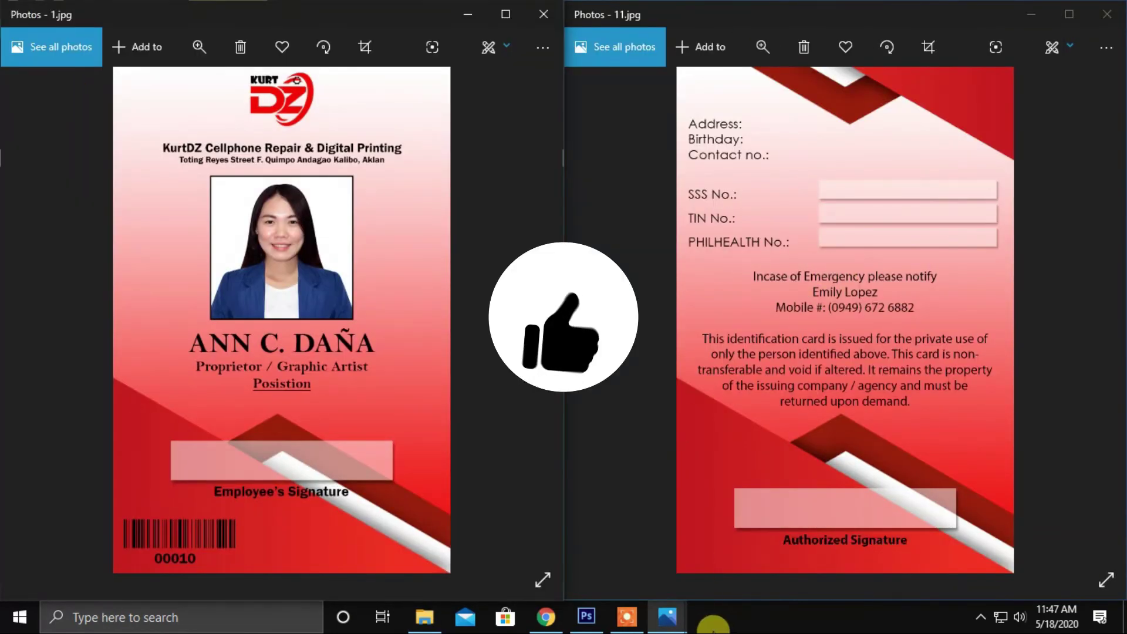